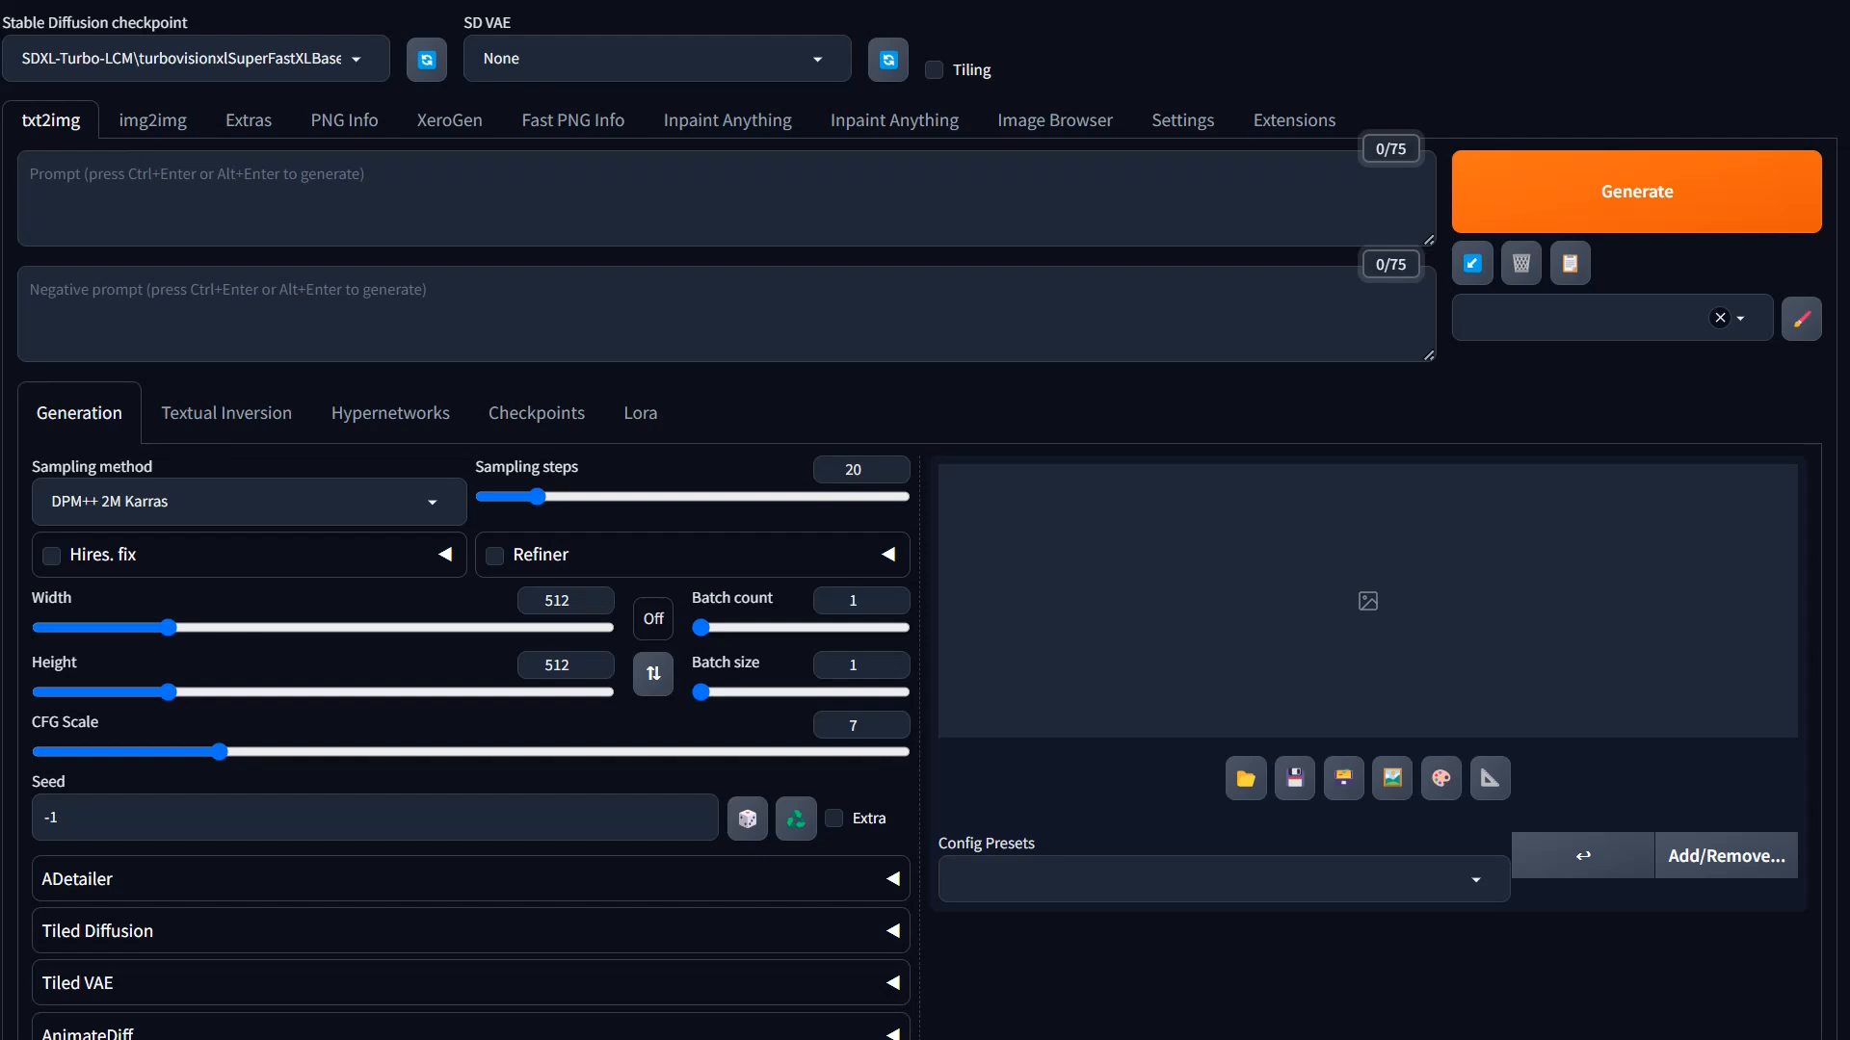
# Step: Switch to Stability Matrix, view the installed packages and the Inference page, and return to the running WebUI's console log
pyautogui.moveTo(1849, 2); pyautogui.dragTo(925, 2)
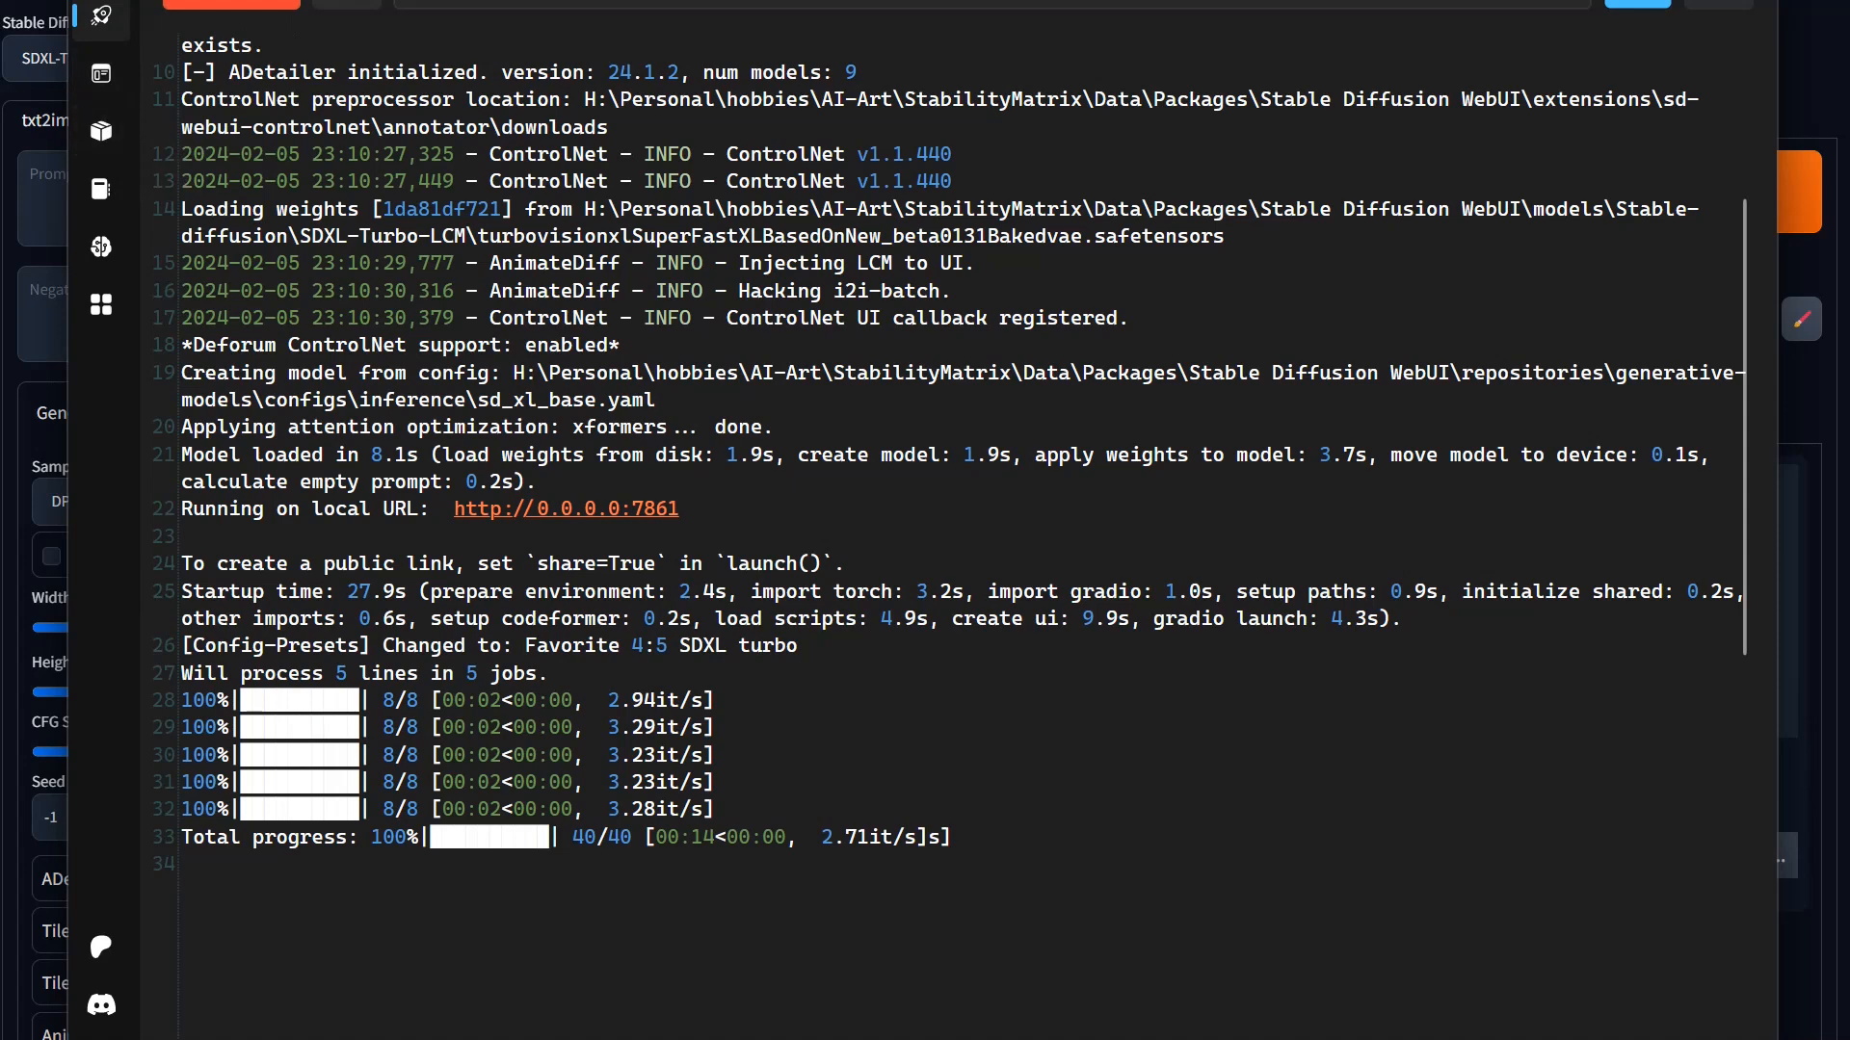
pyautogui.click(107, 133)
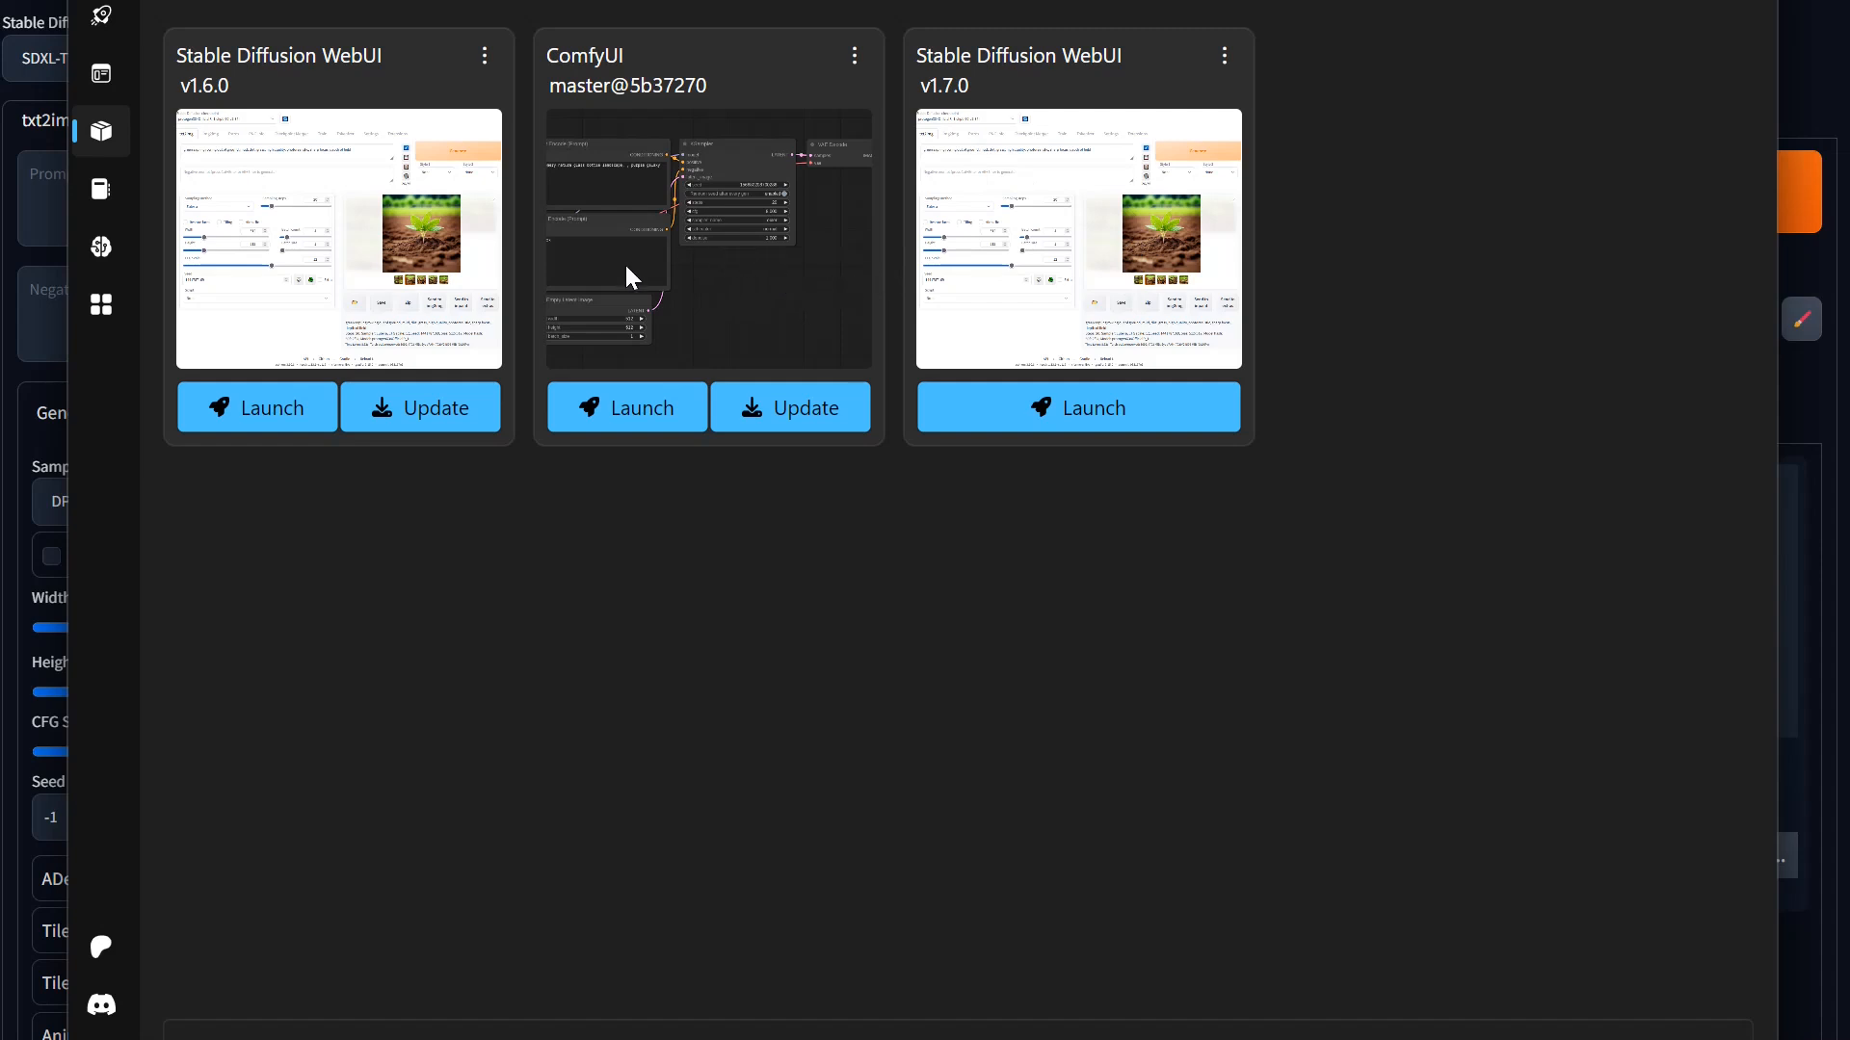
pyautogui.click(92, 81)
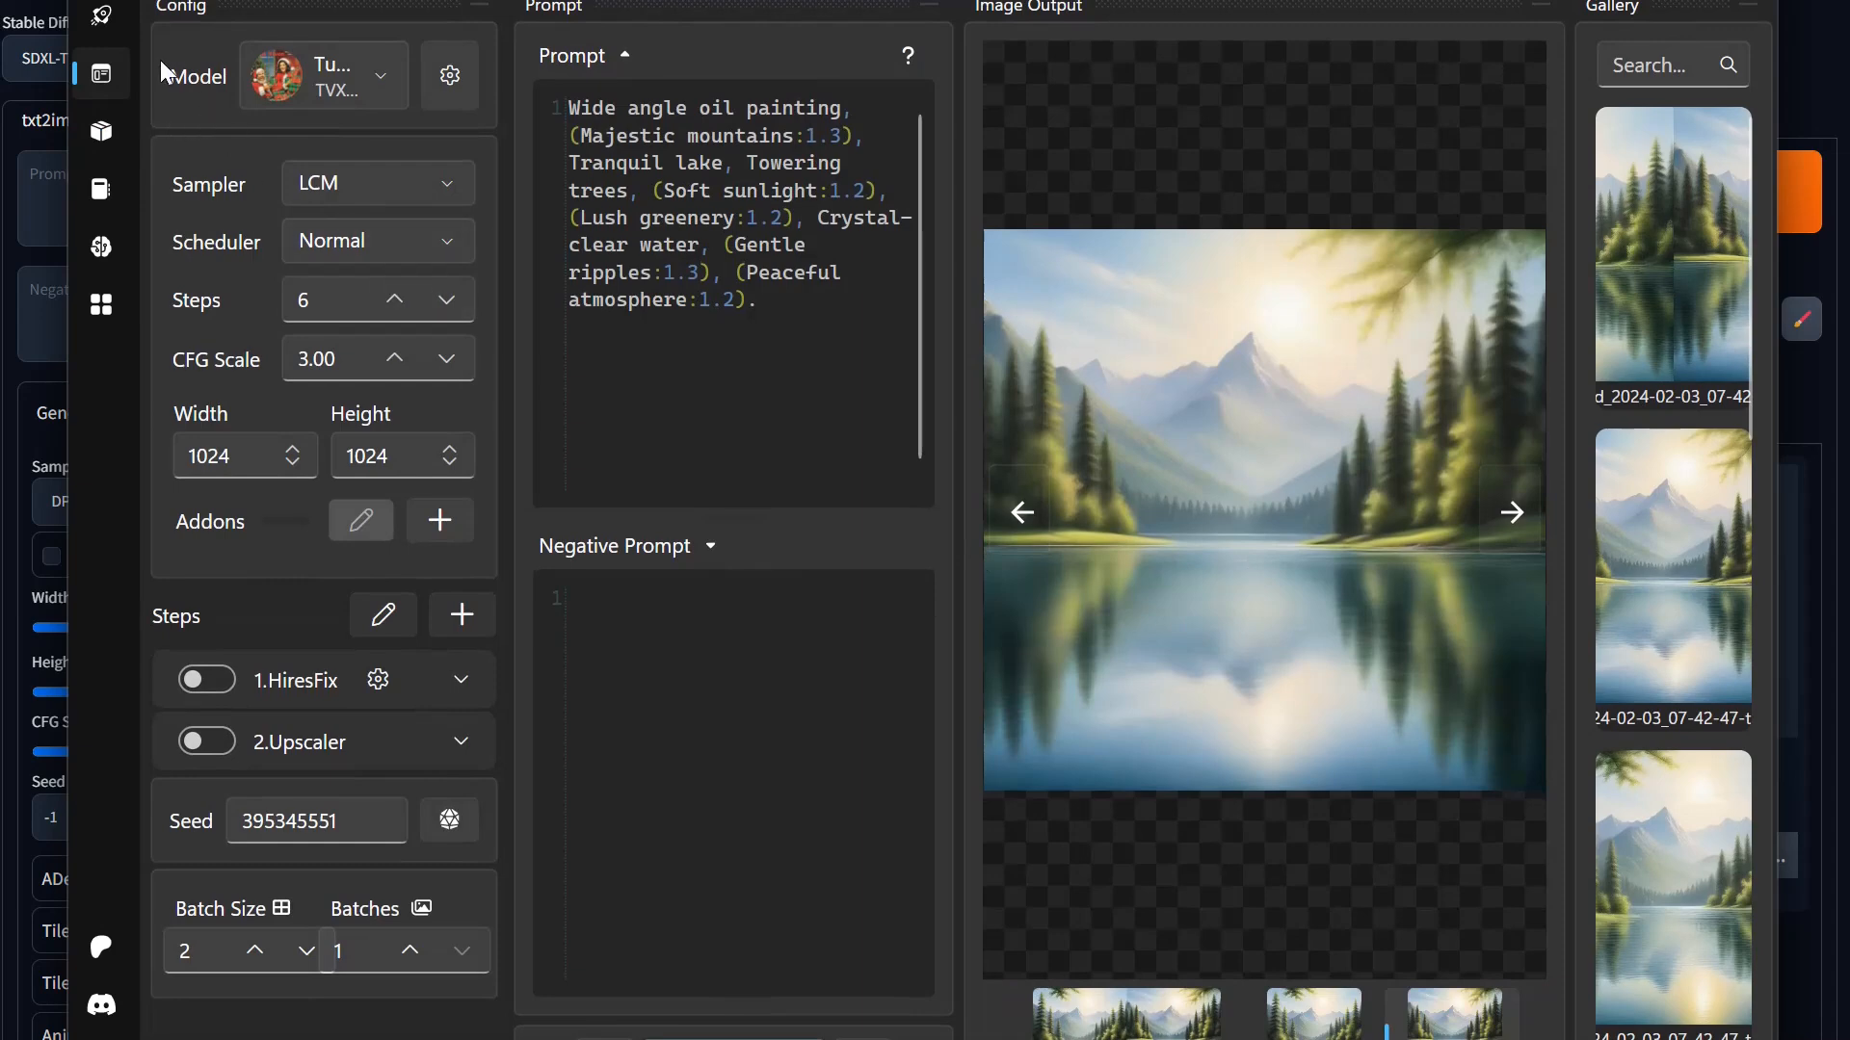
pyautogui.click(100, 138)
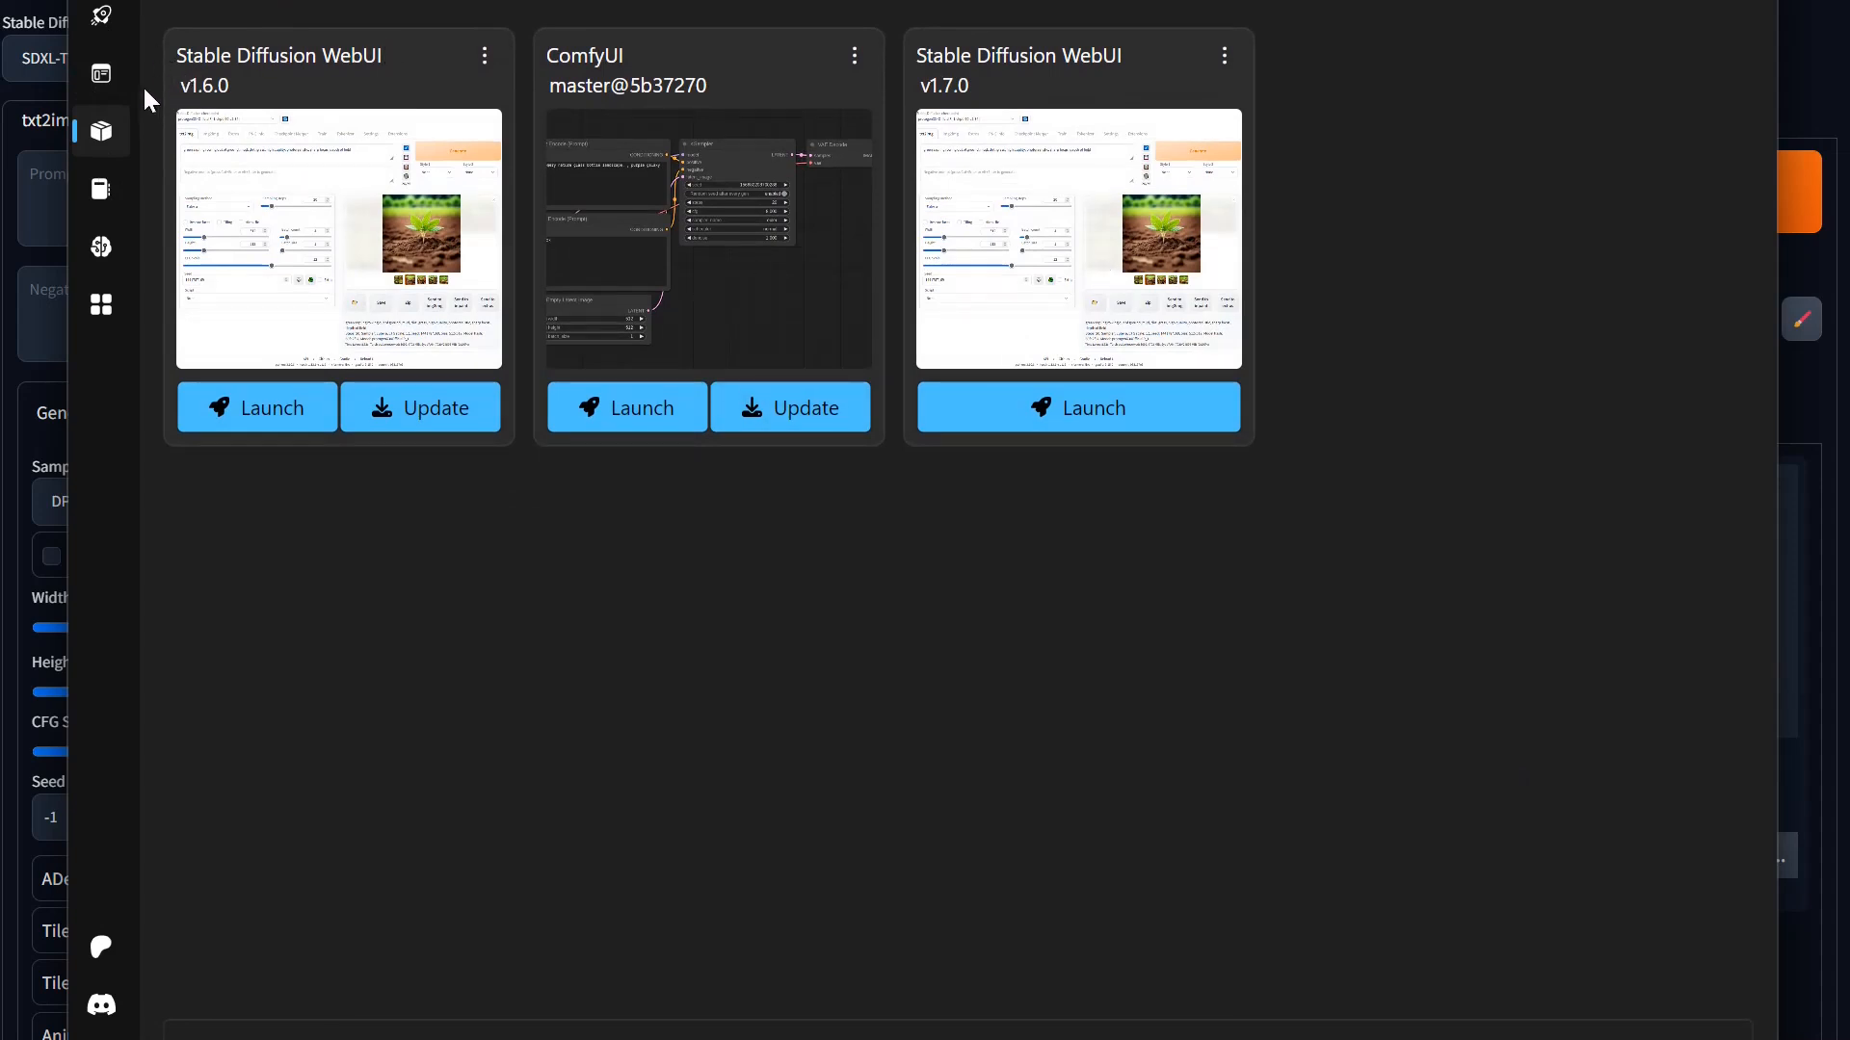
pyautogui.click(106, 20)
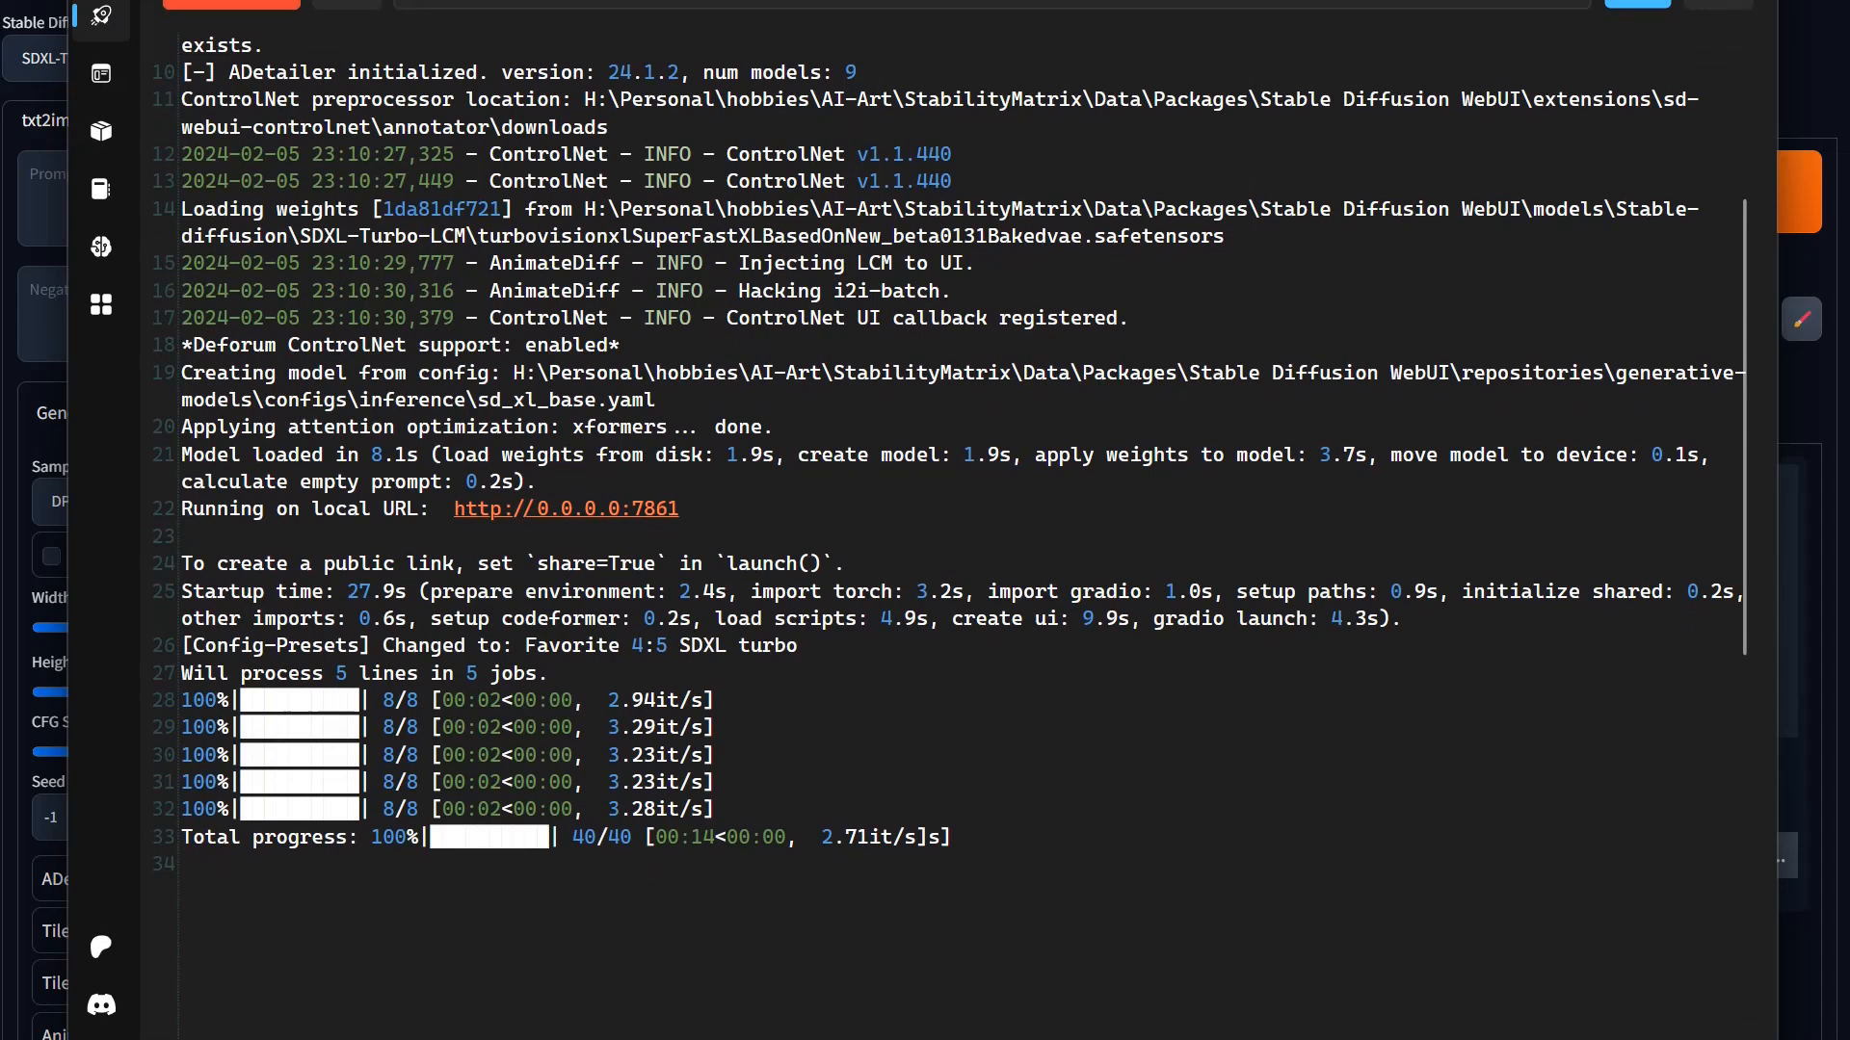
# Step: Highlight the iteration speeds of the completed generation jobs in the console log, and select the entire log
pyautogui.moveTo(608, 727); pyautogui.dragTo(703, 727)
pyautogui.click(622, 756)
pyautogui.moveTo(609, 727); pyautogui.dragTo(706, 810)
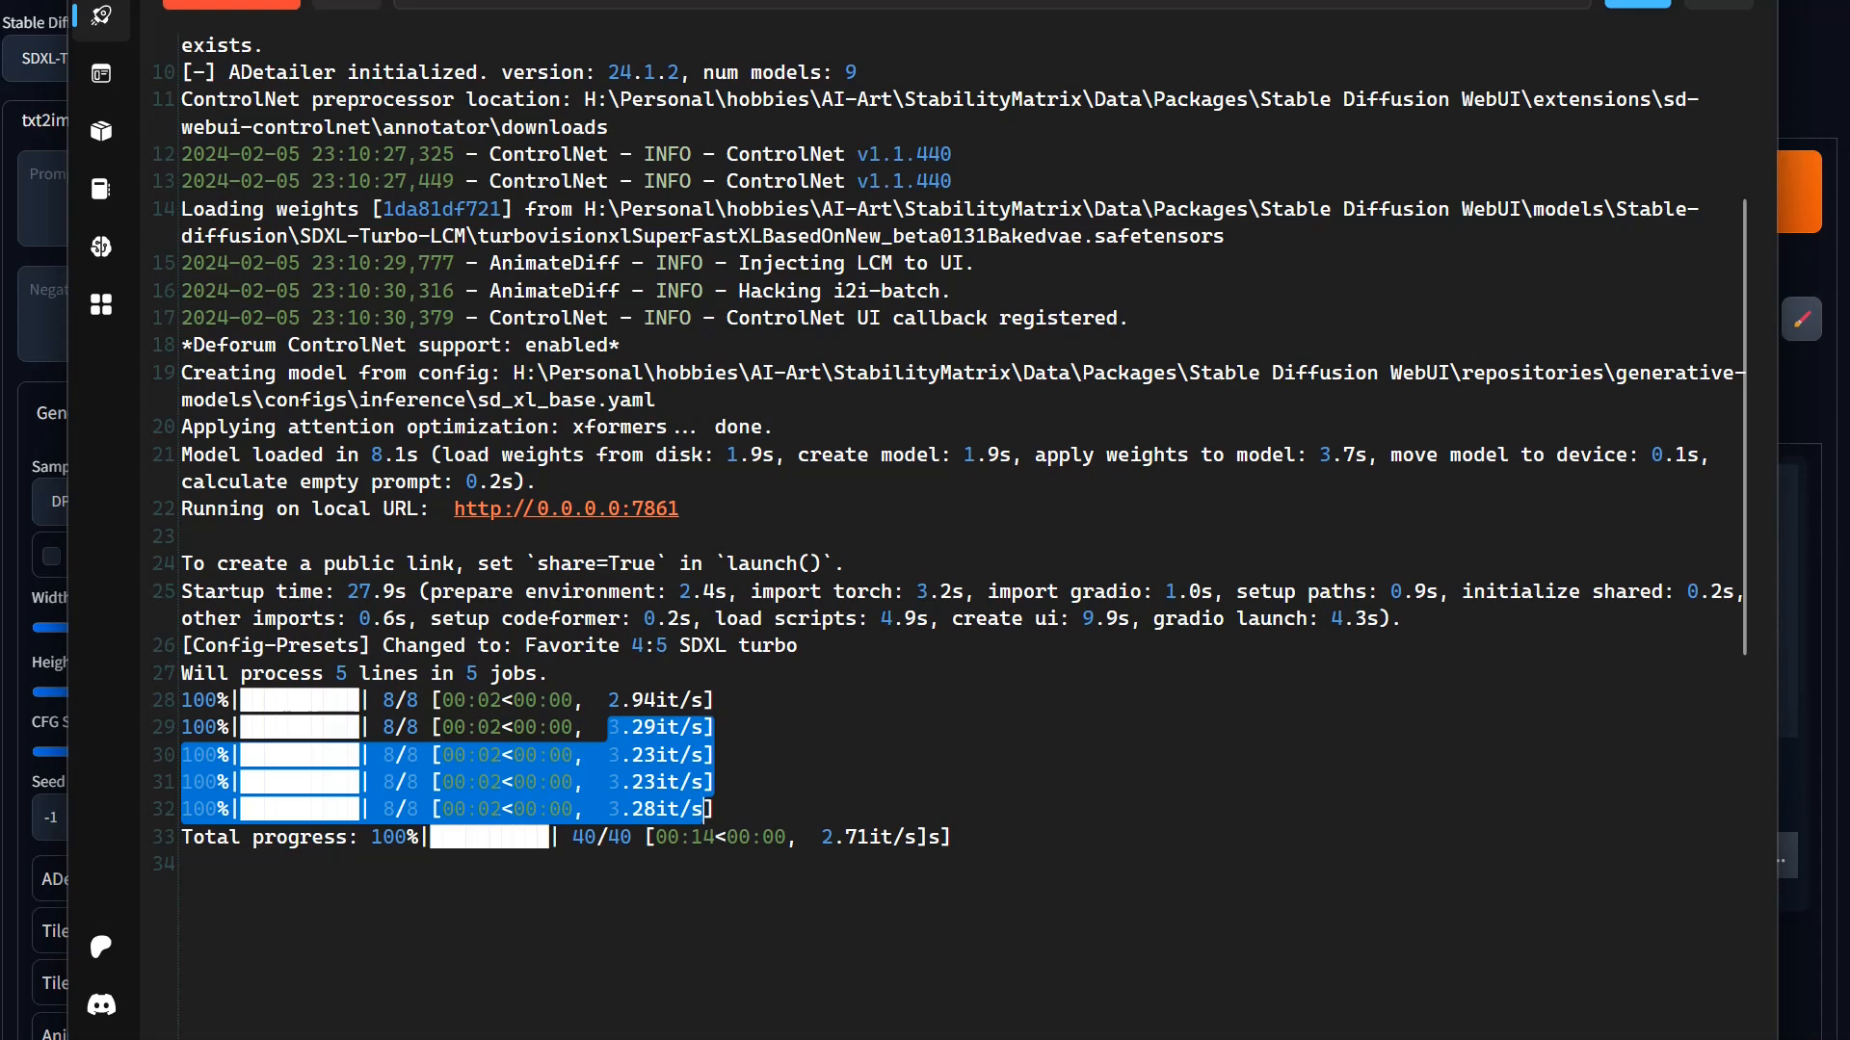
pyautogui.hotkey('ctrl', 'a')
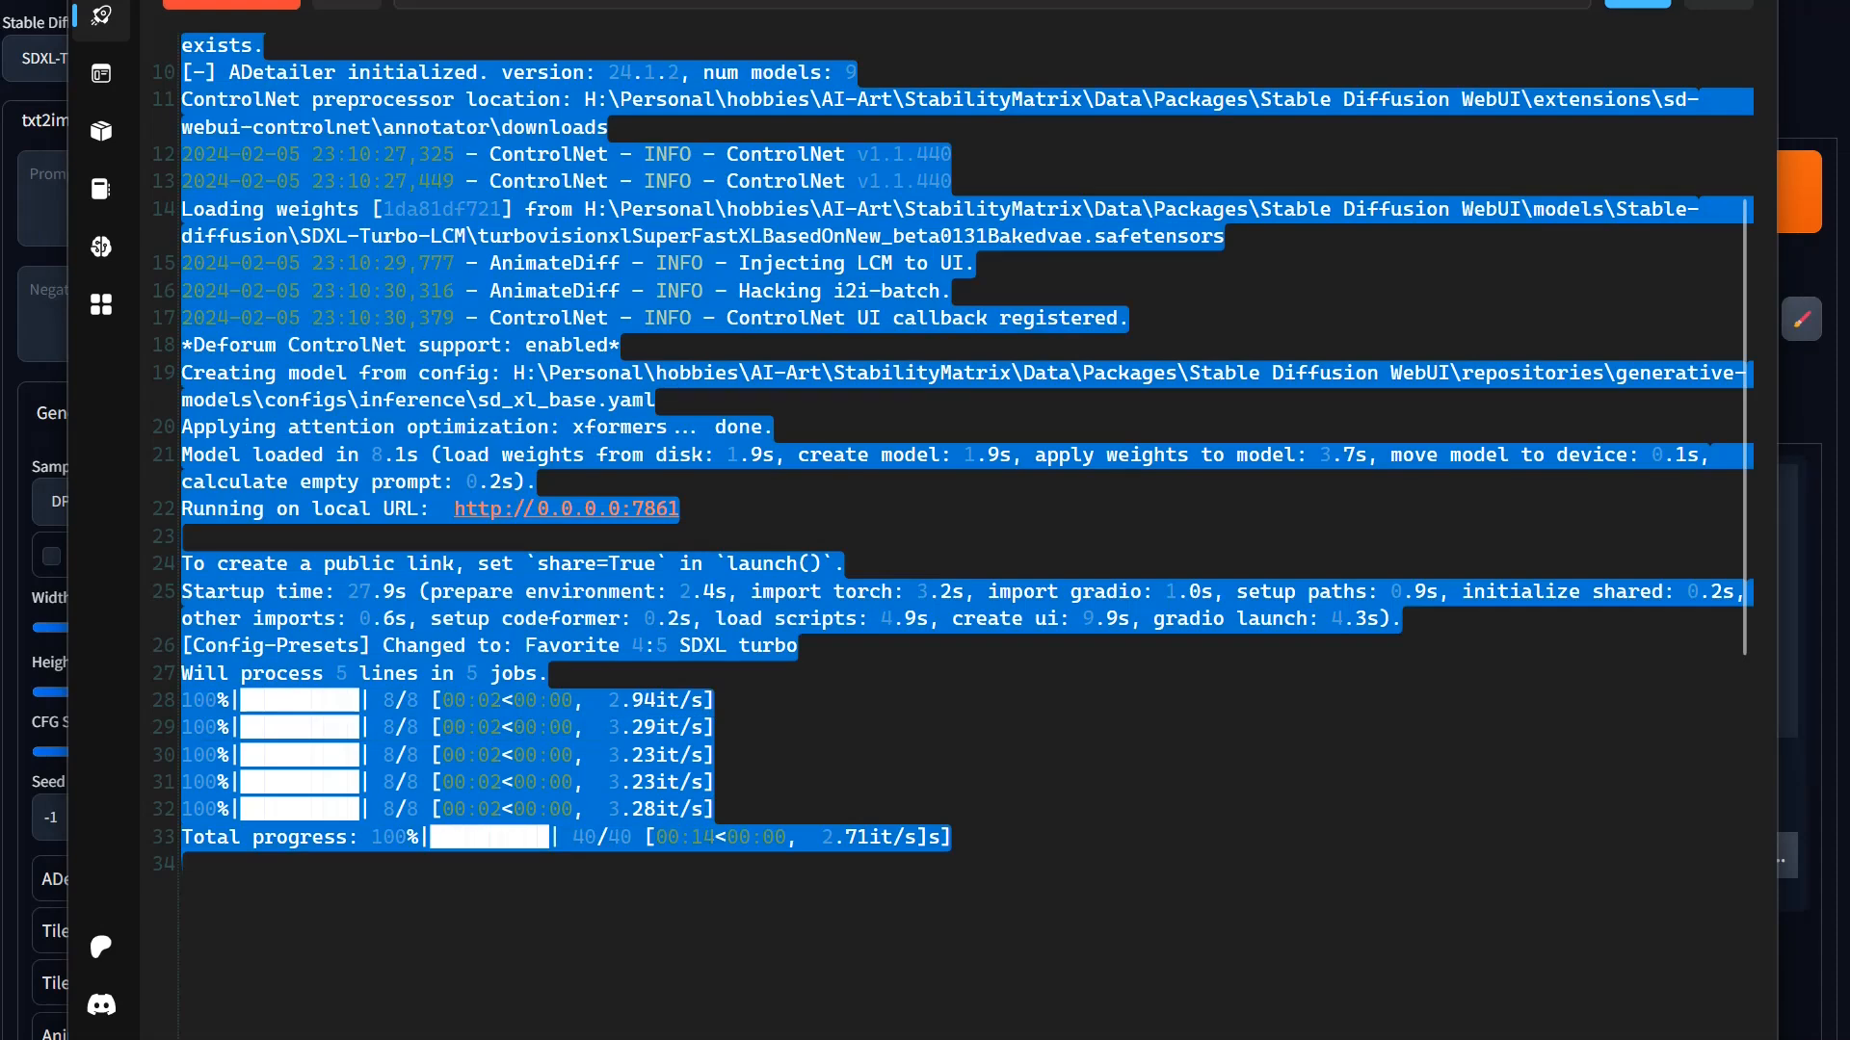
# Step: Switch to File Explorer and preview webui-user.bat in the stable-diffusion-webui folder, with the preview area widened
pyautogui.moveTo(1848, 2); pyautogui.dragTo(836, 2)
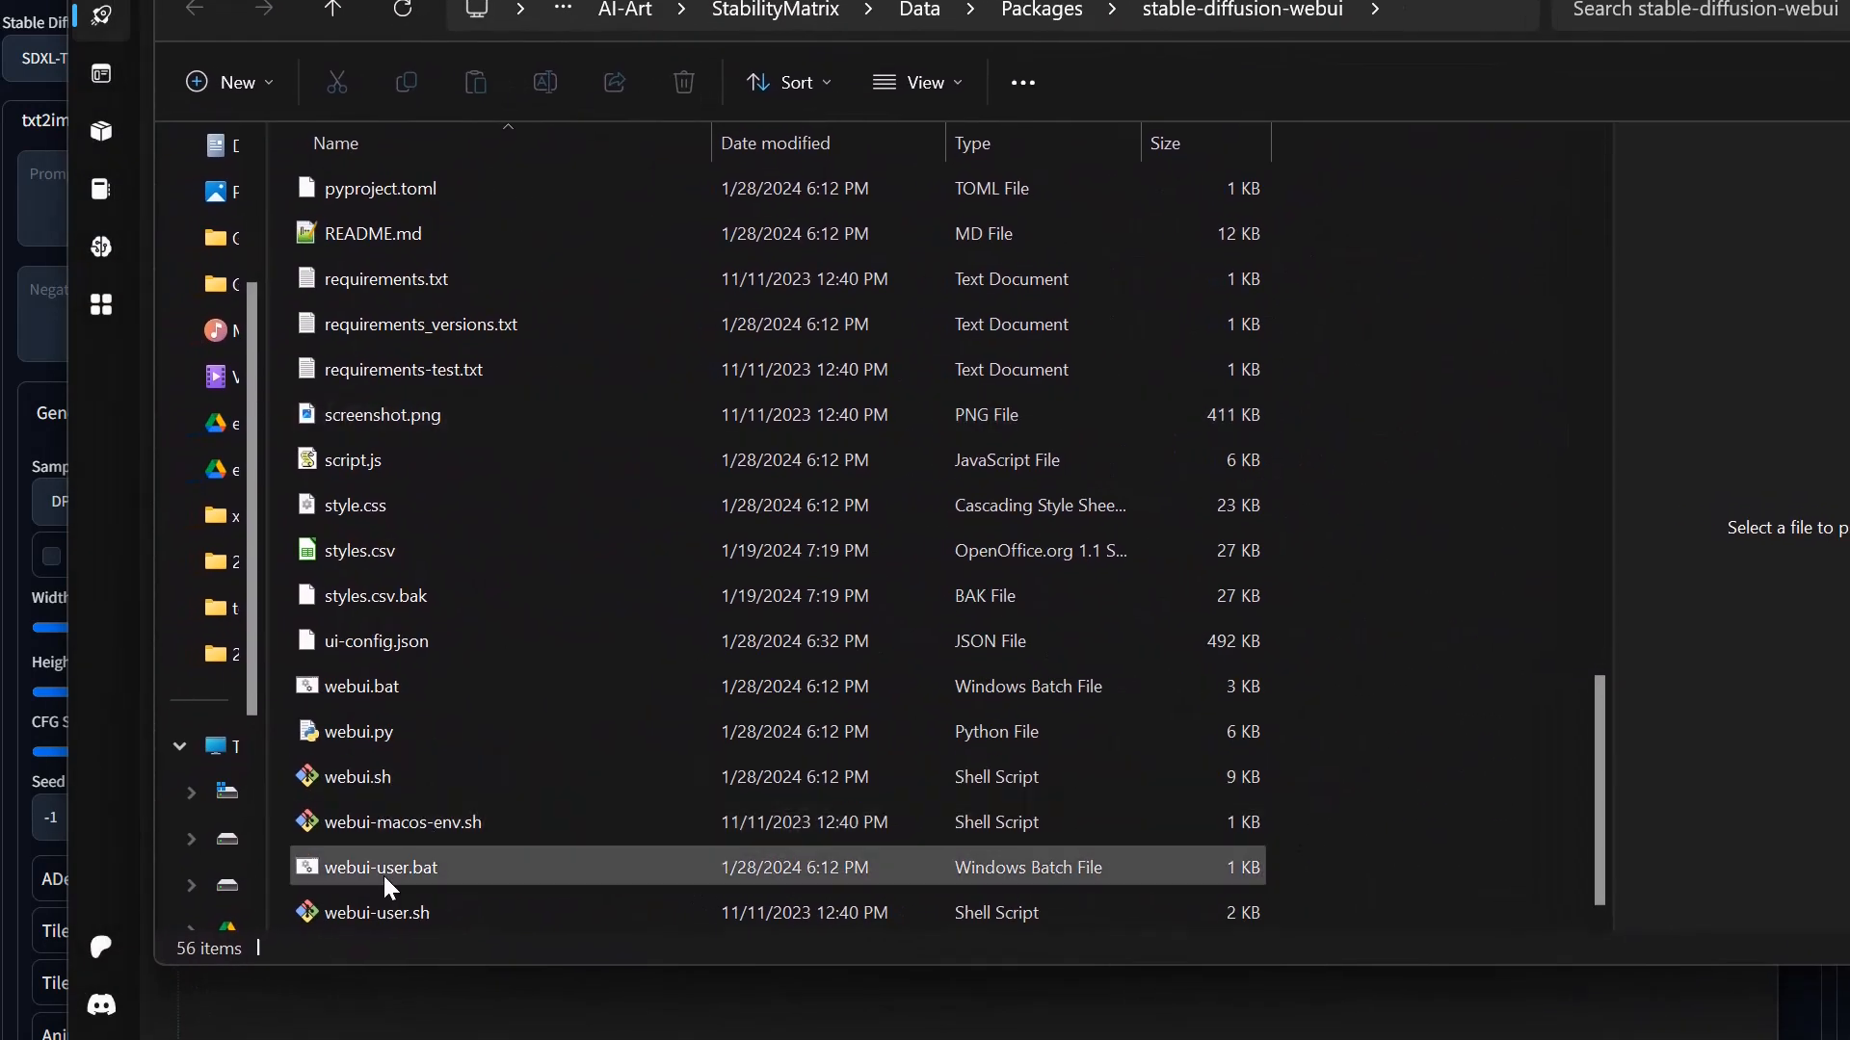
pyautogui.click(384, 876)
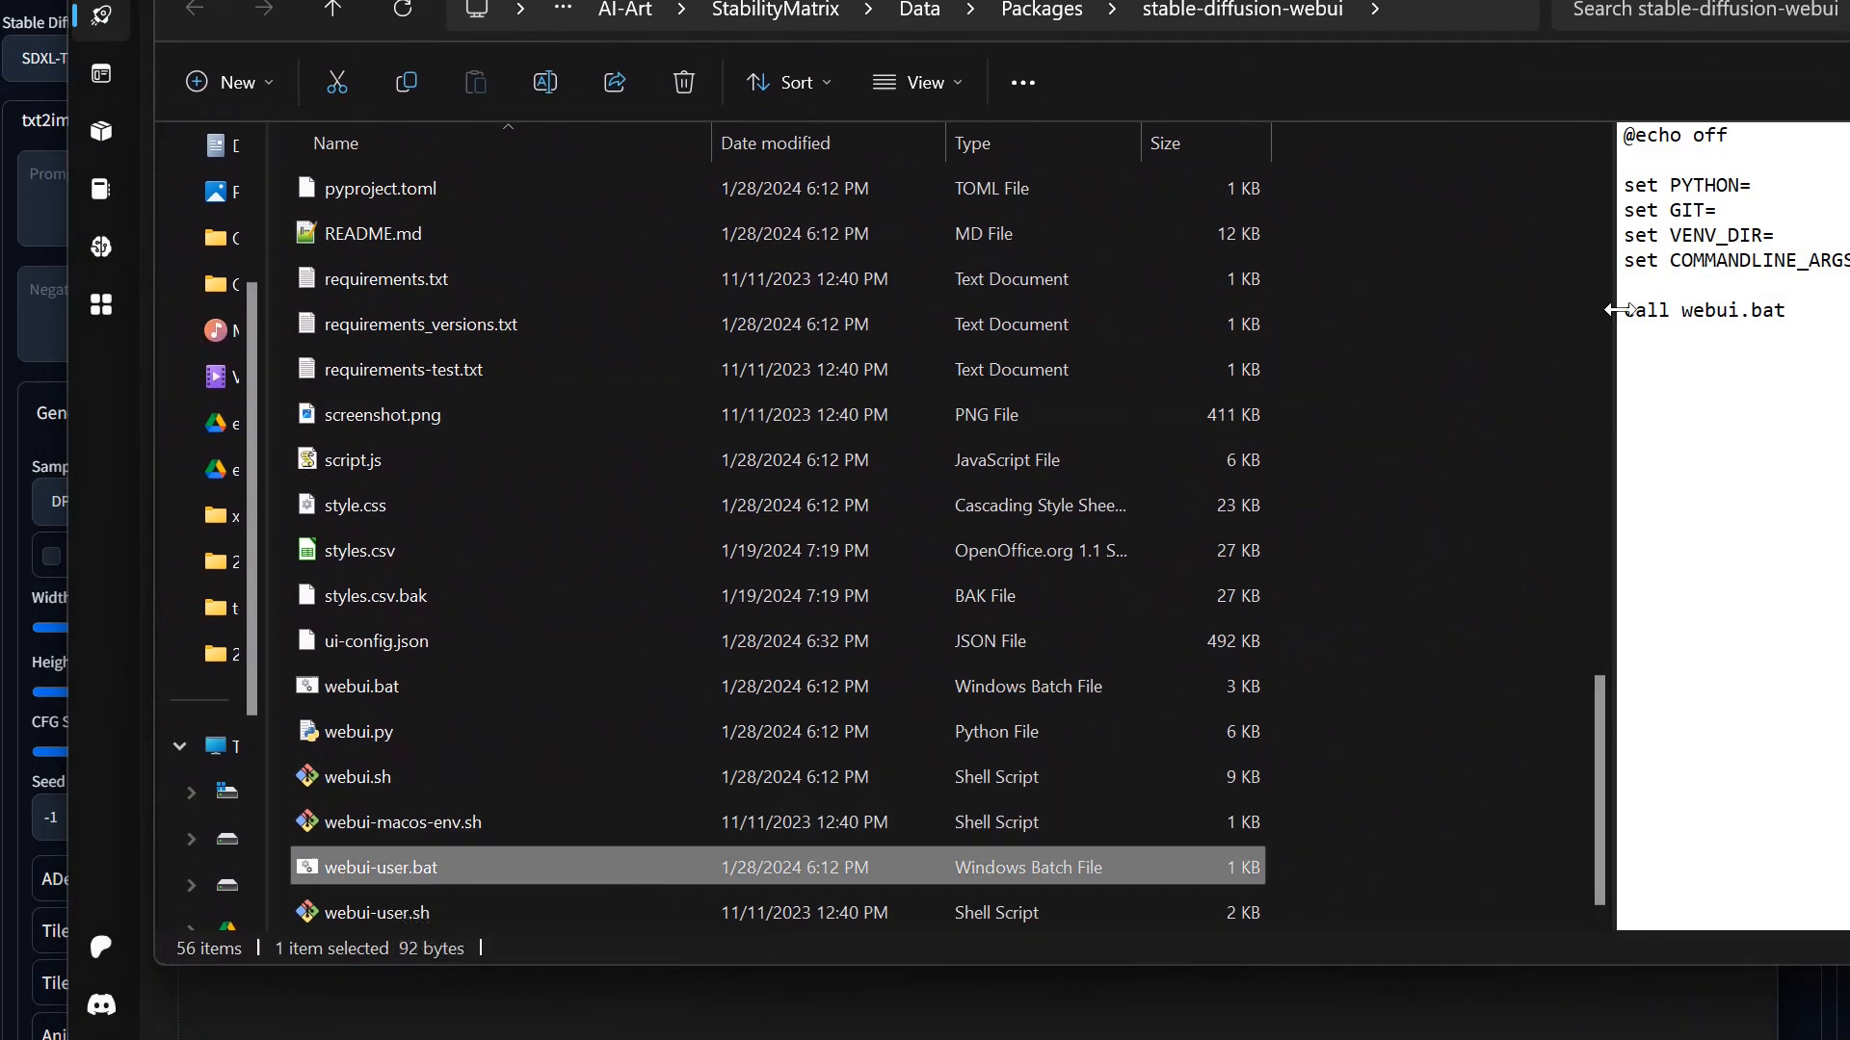
pyautogui.moveTo(1605, 617); pyautogui.dragTo(1441, 620)
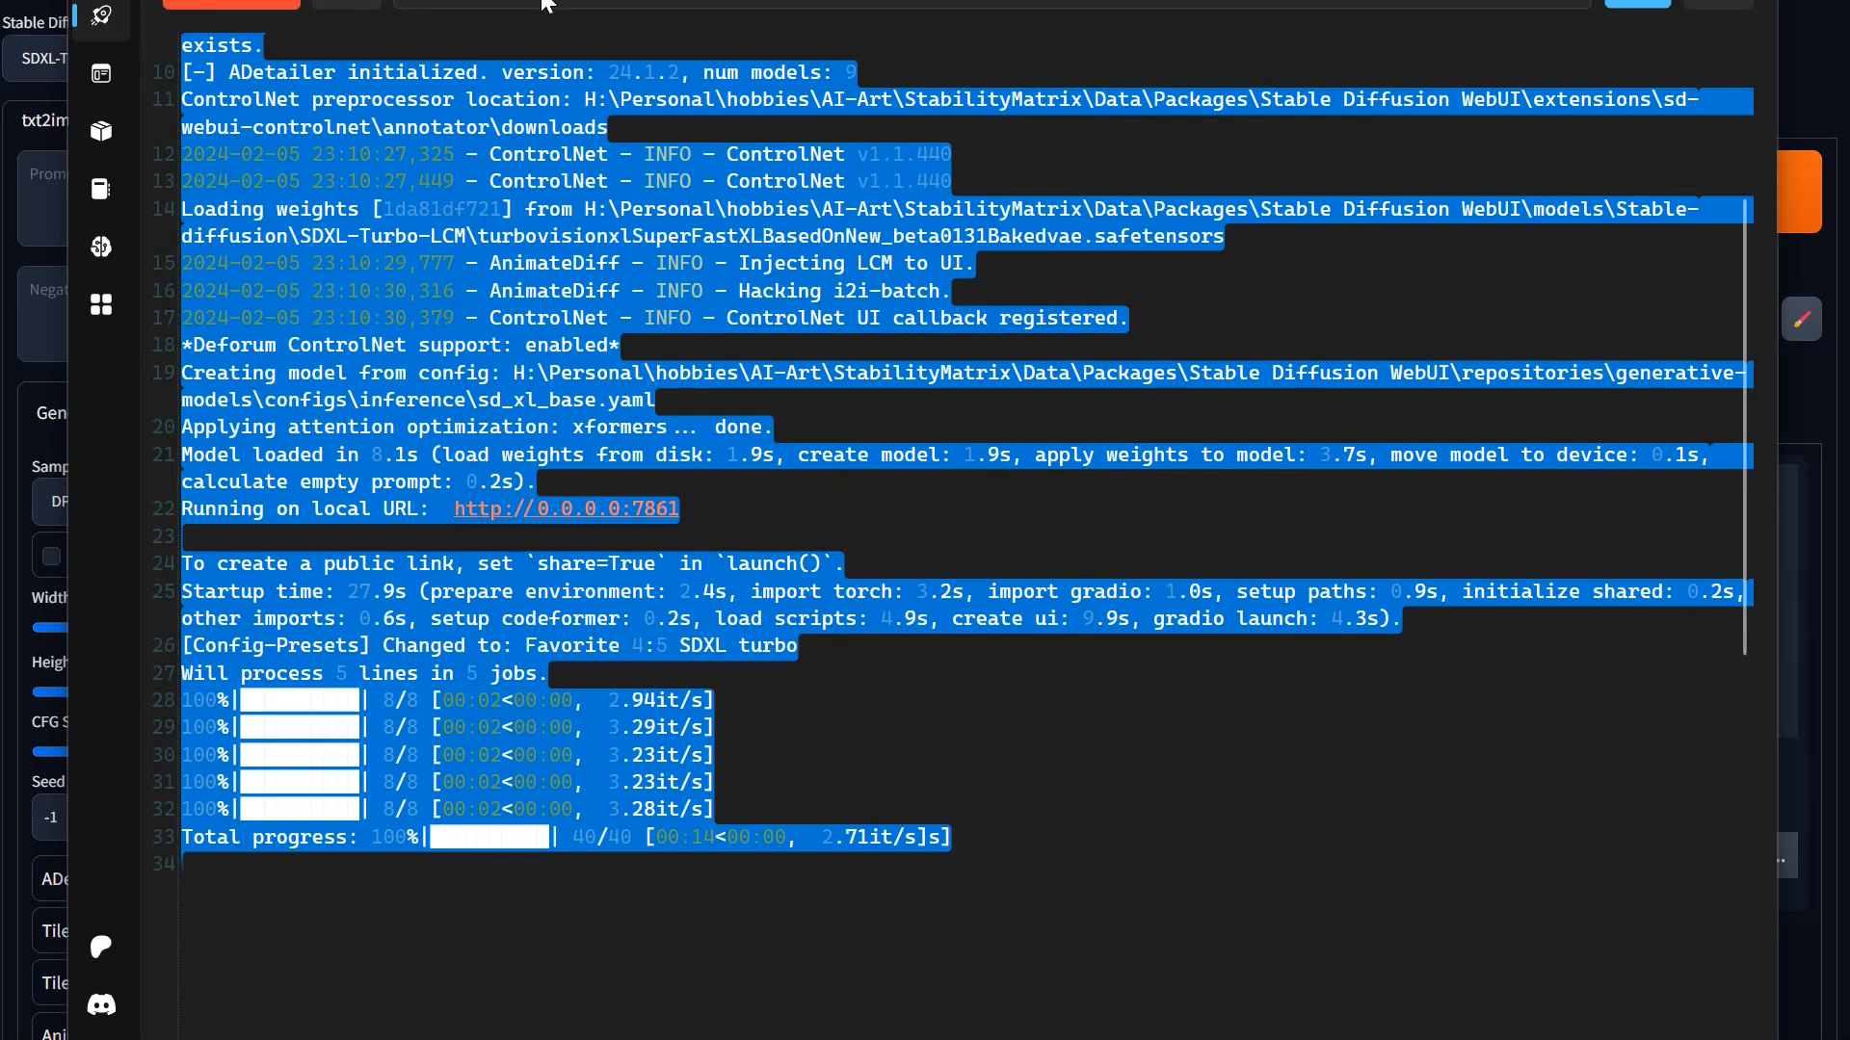
# Step: Open the Stable Diffusion WebUI package's launch options and examine every setting from Host to Extra Launch Arguments
pyautogui.click(366, 9)
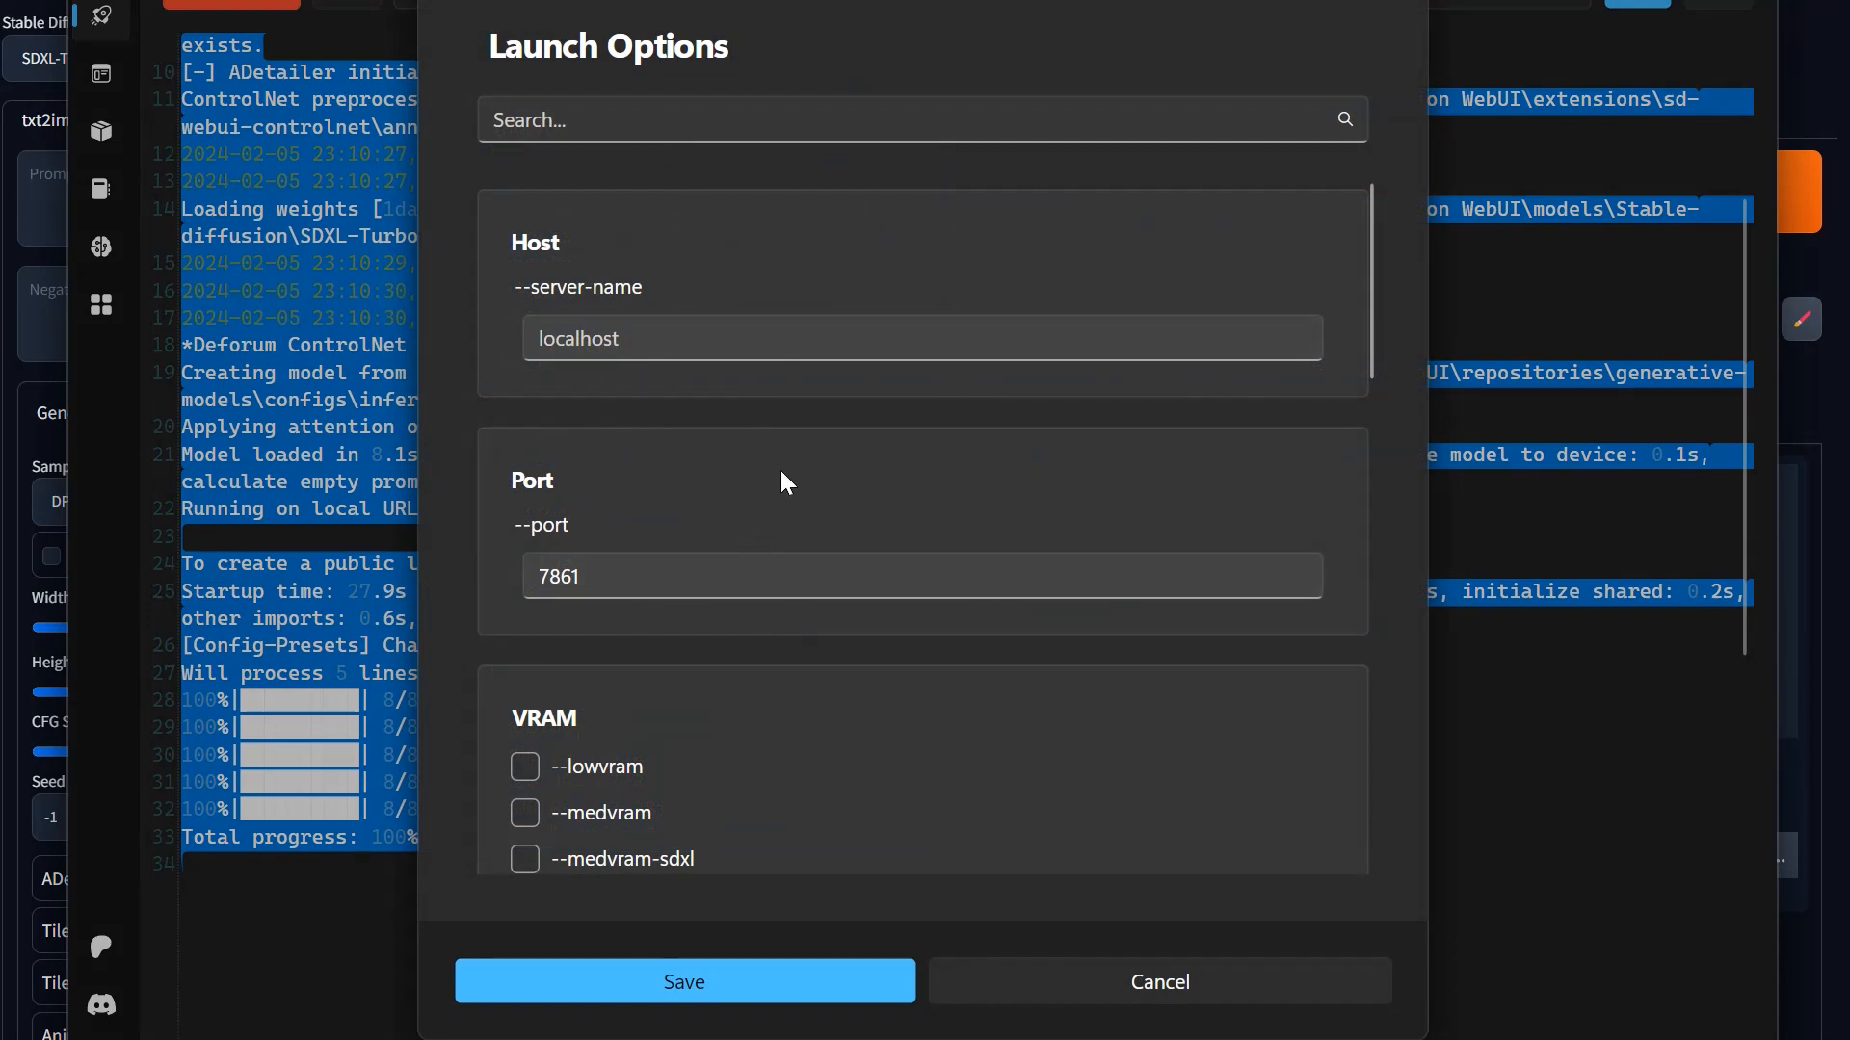
pyautogui.scroll(-5, 868, 464)
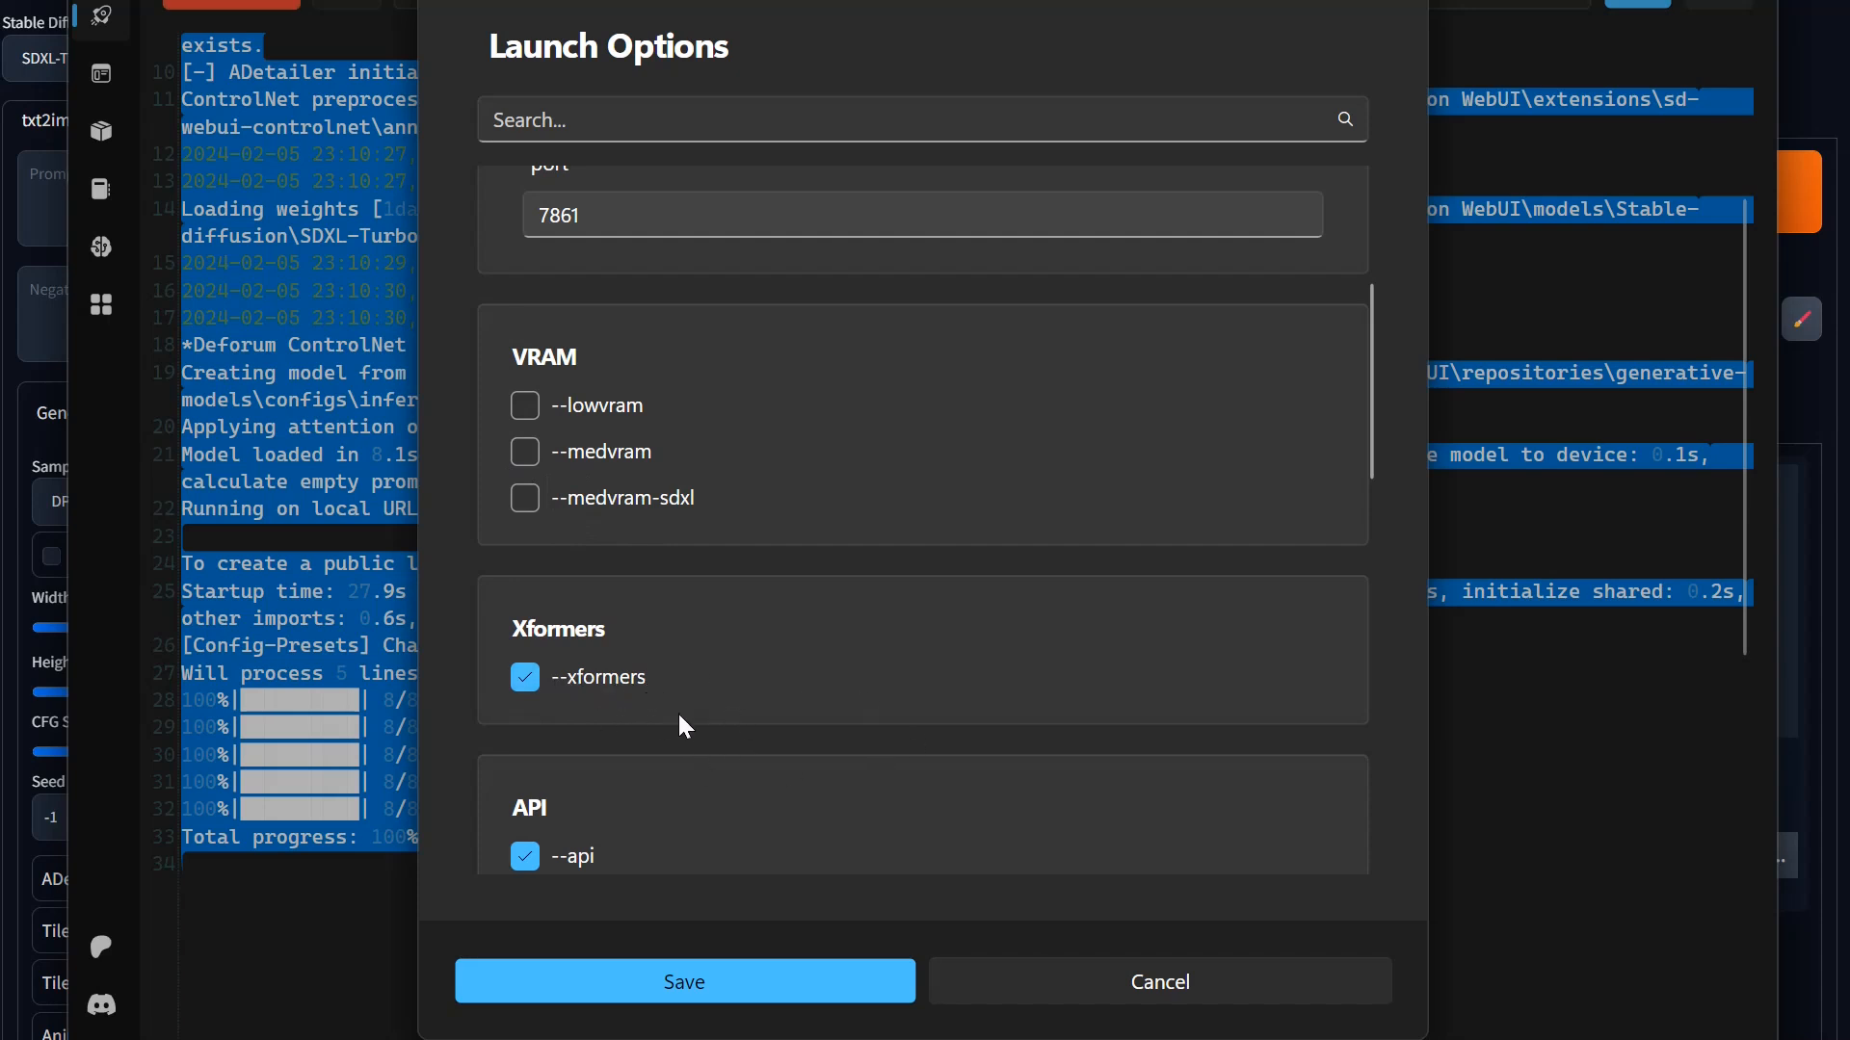
pyautogui.scroll(-2, 682, 708)
pyautogui.scroll(-2, 689, 675)
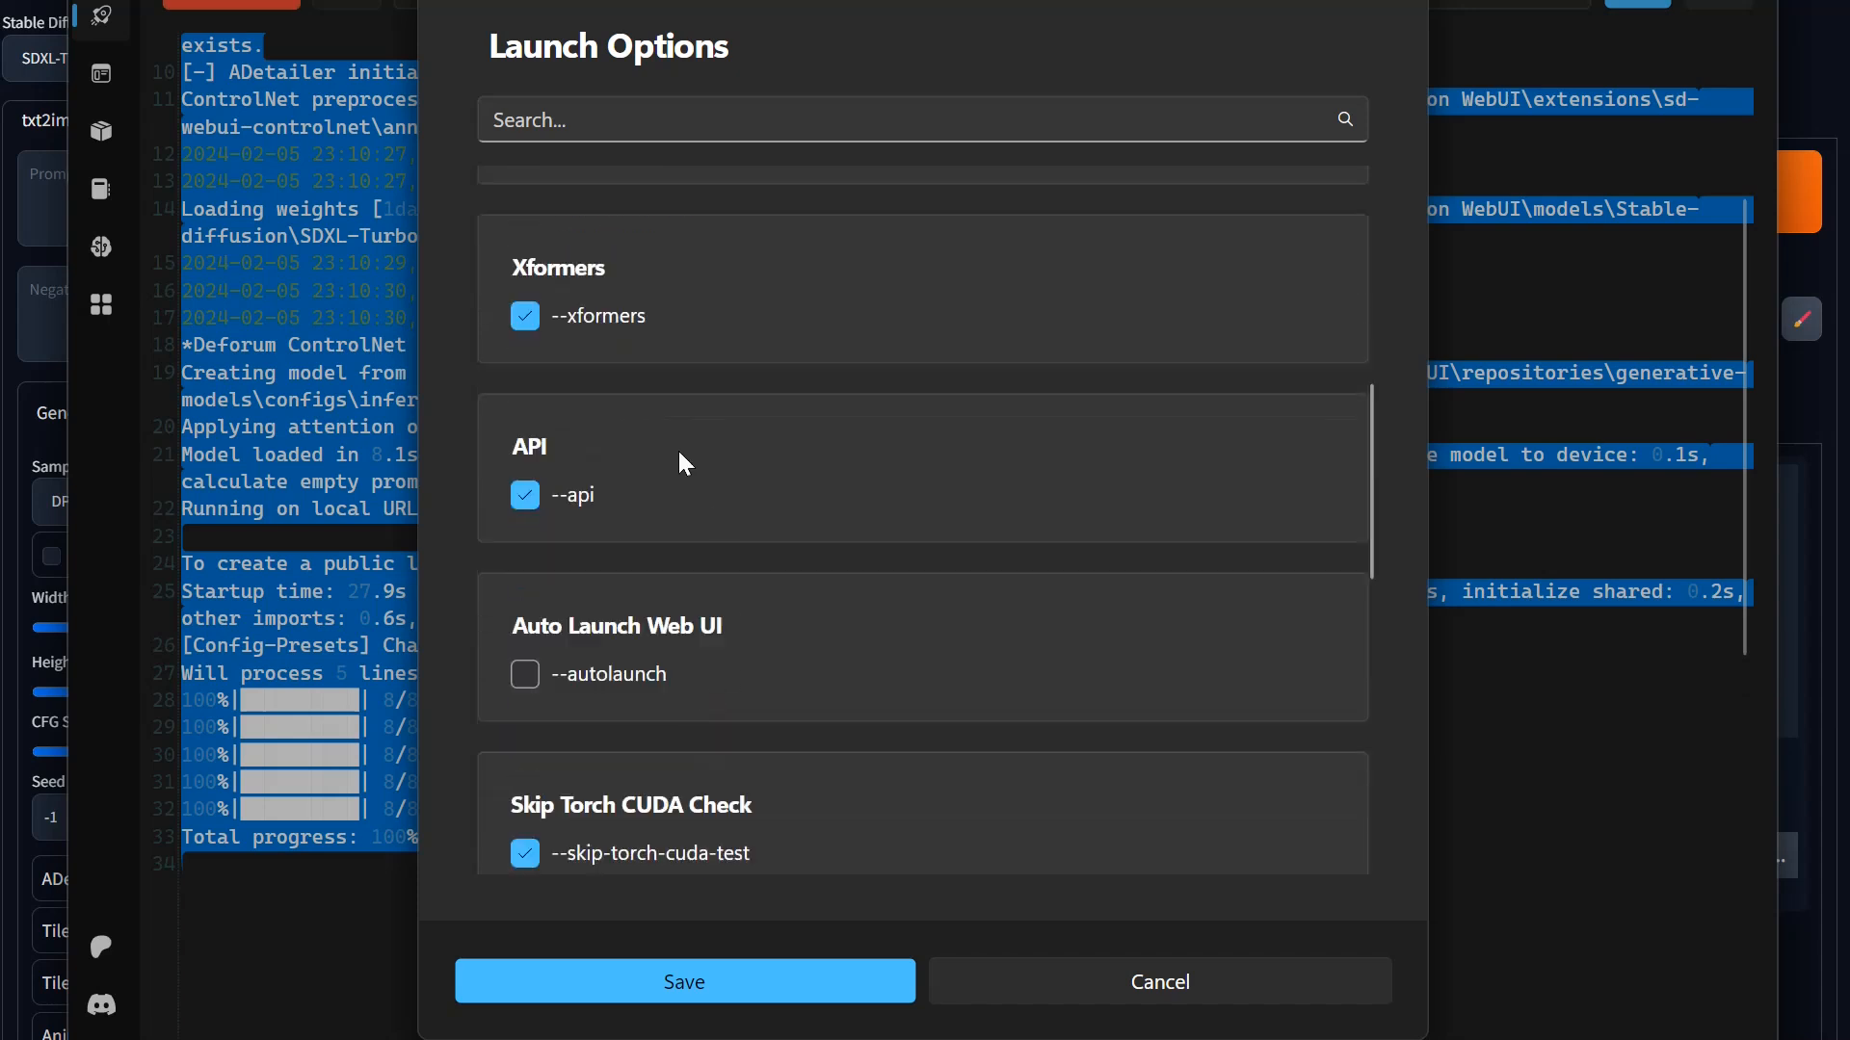
pyautogui.scroll(-2, 610, 466)
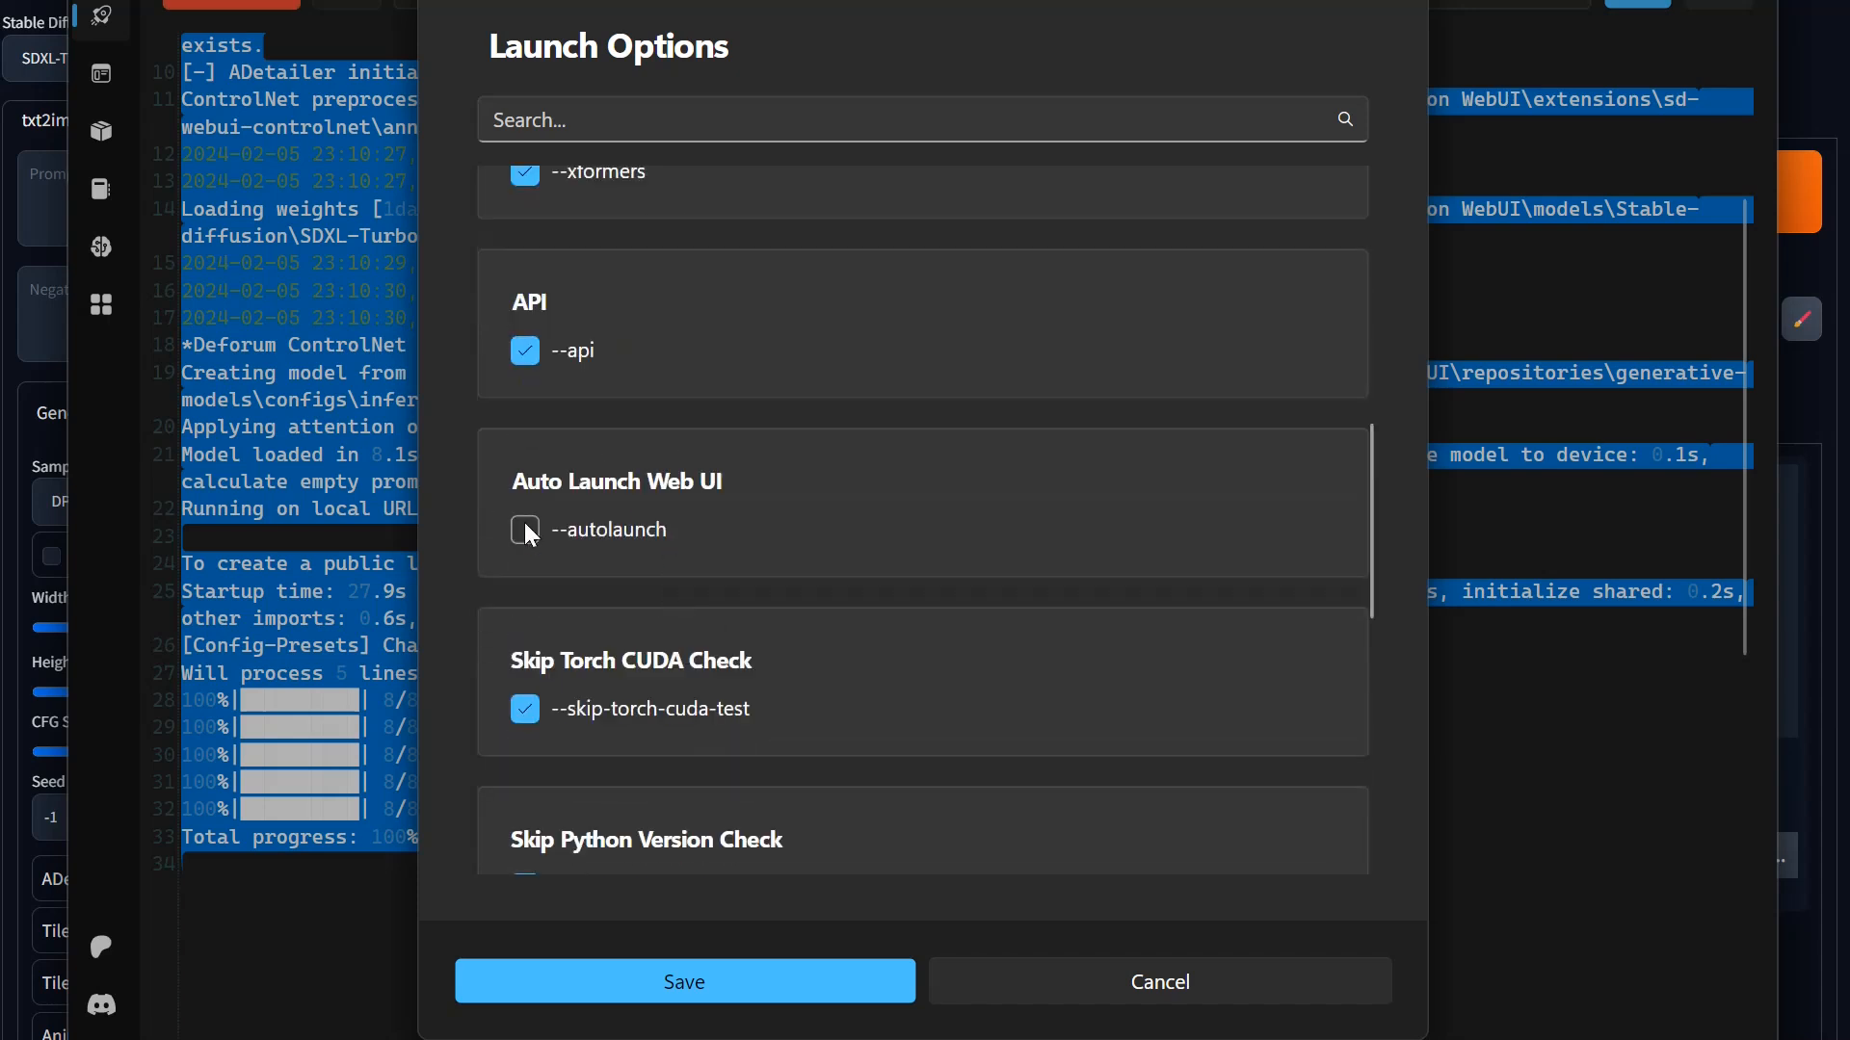
pyautogui.scroll(-3, 651, 720)
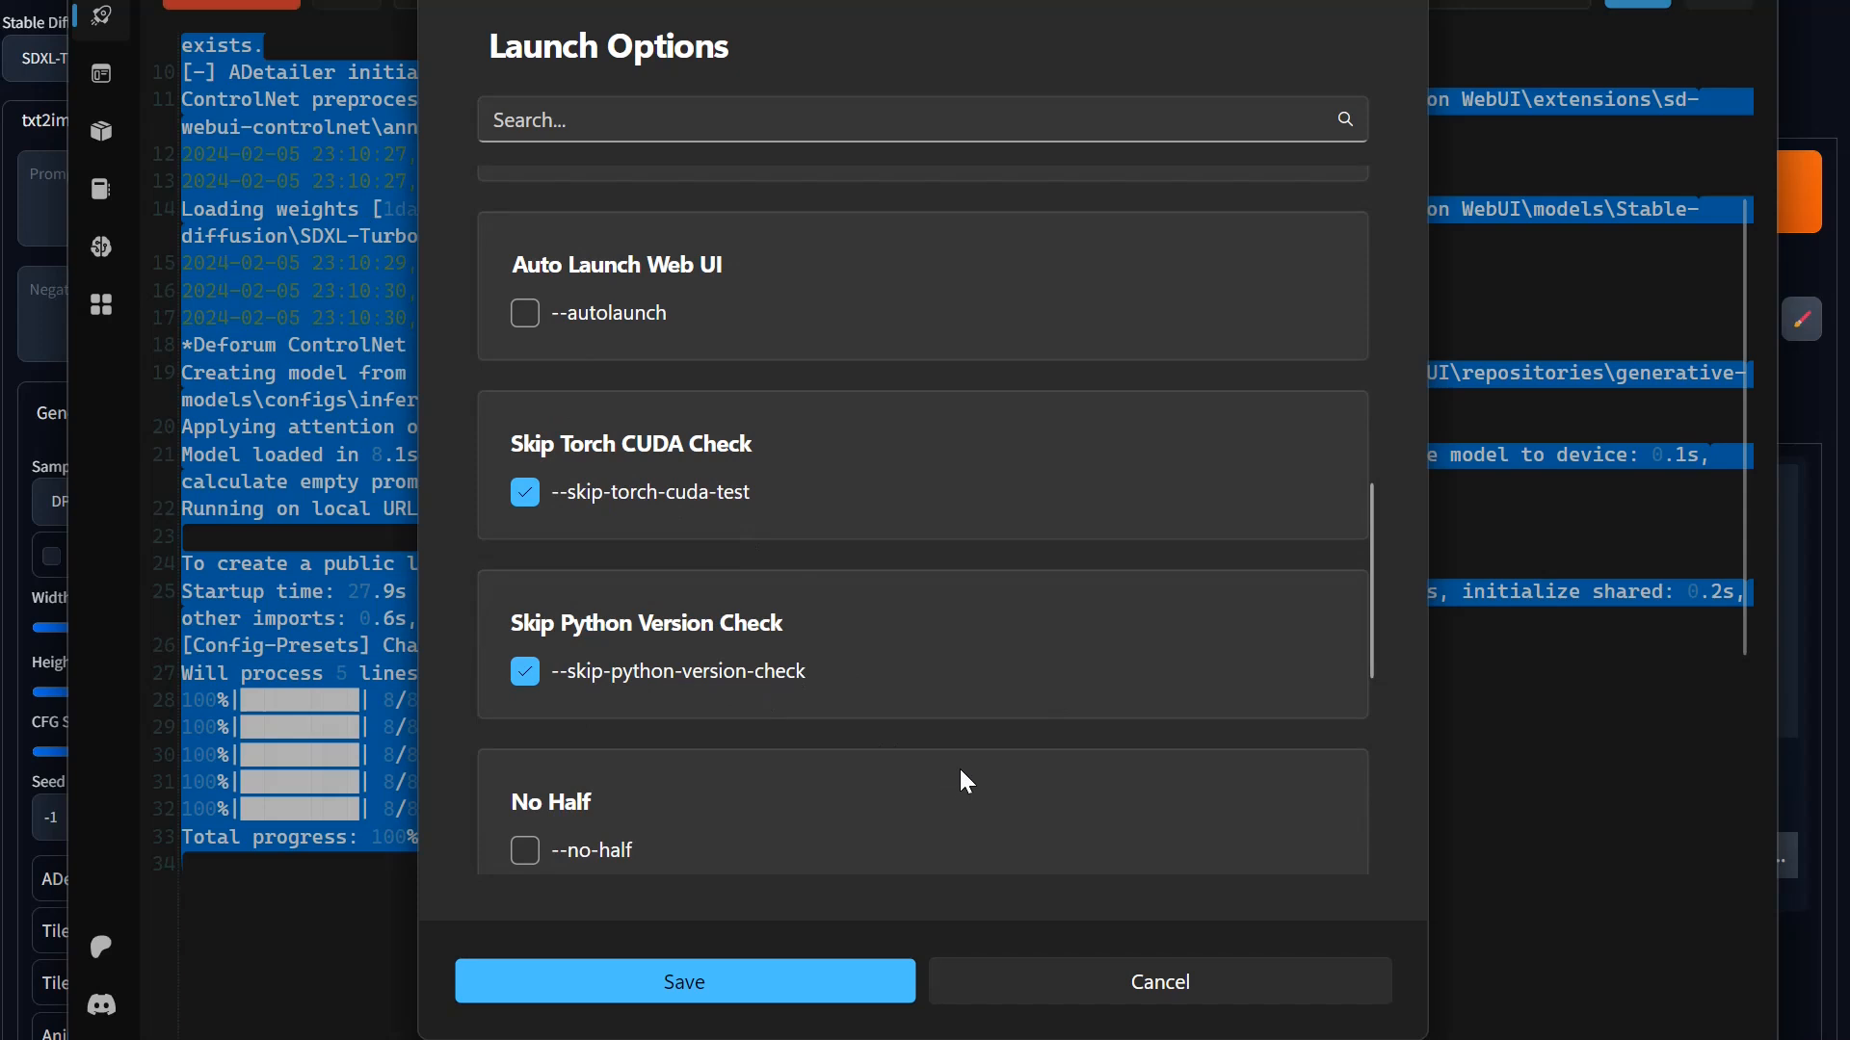
pyautogui.scroll(-3, 958, 766)
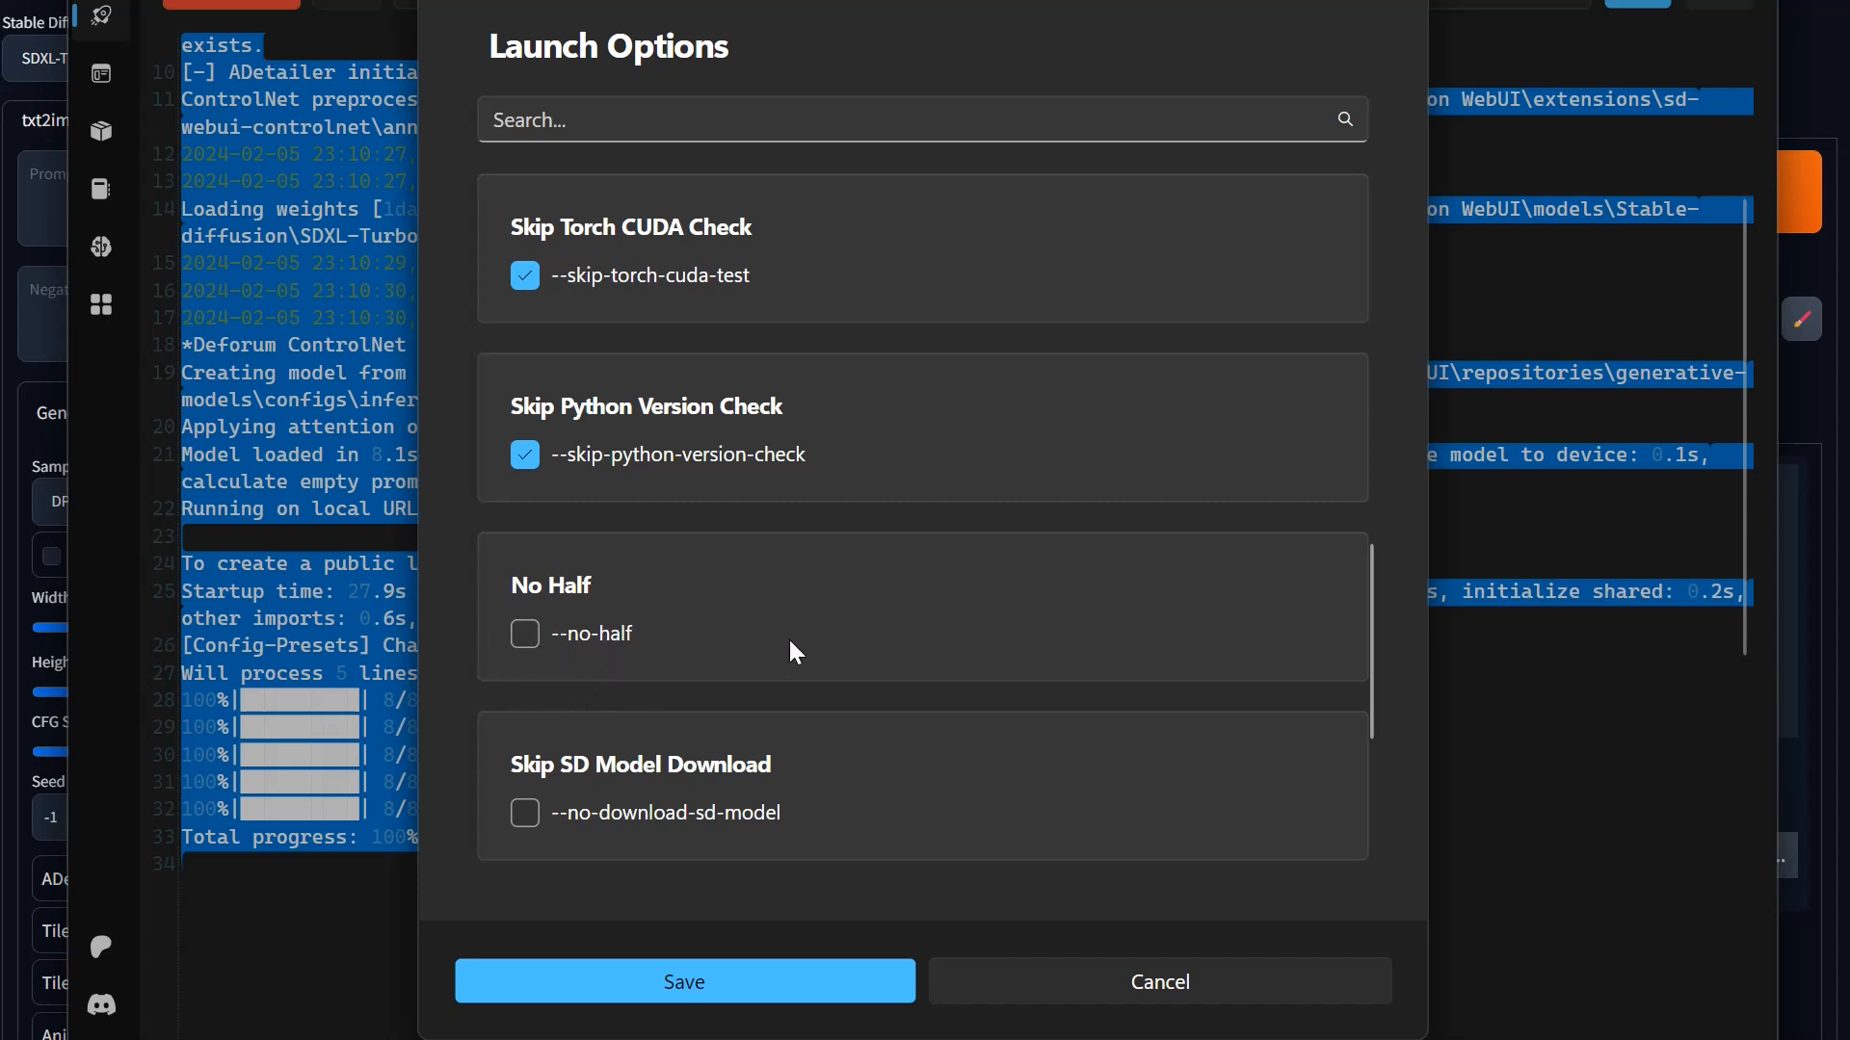
pyautogui.scroll(-5, 796, 654)
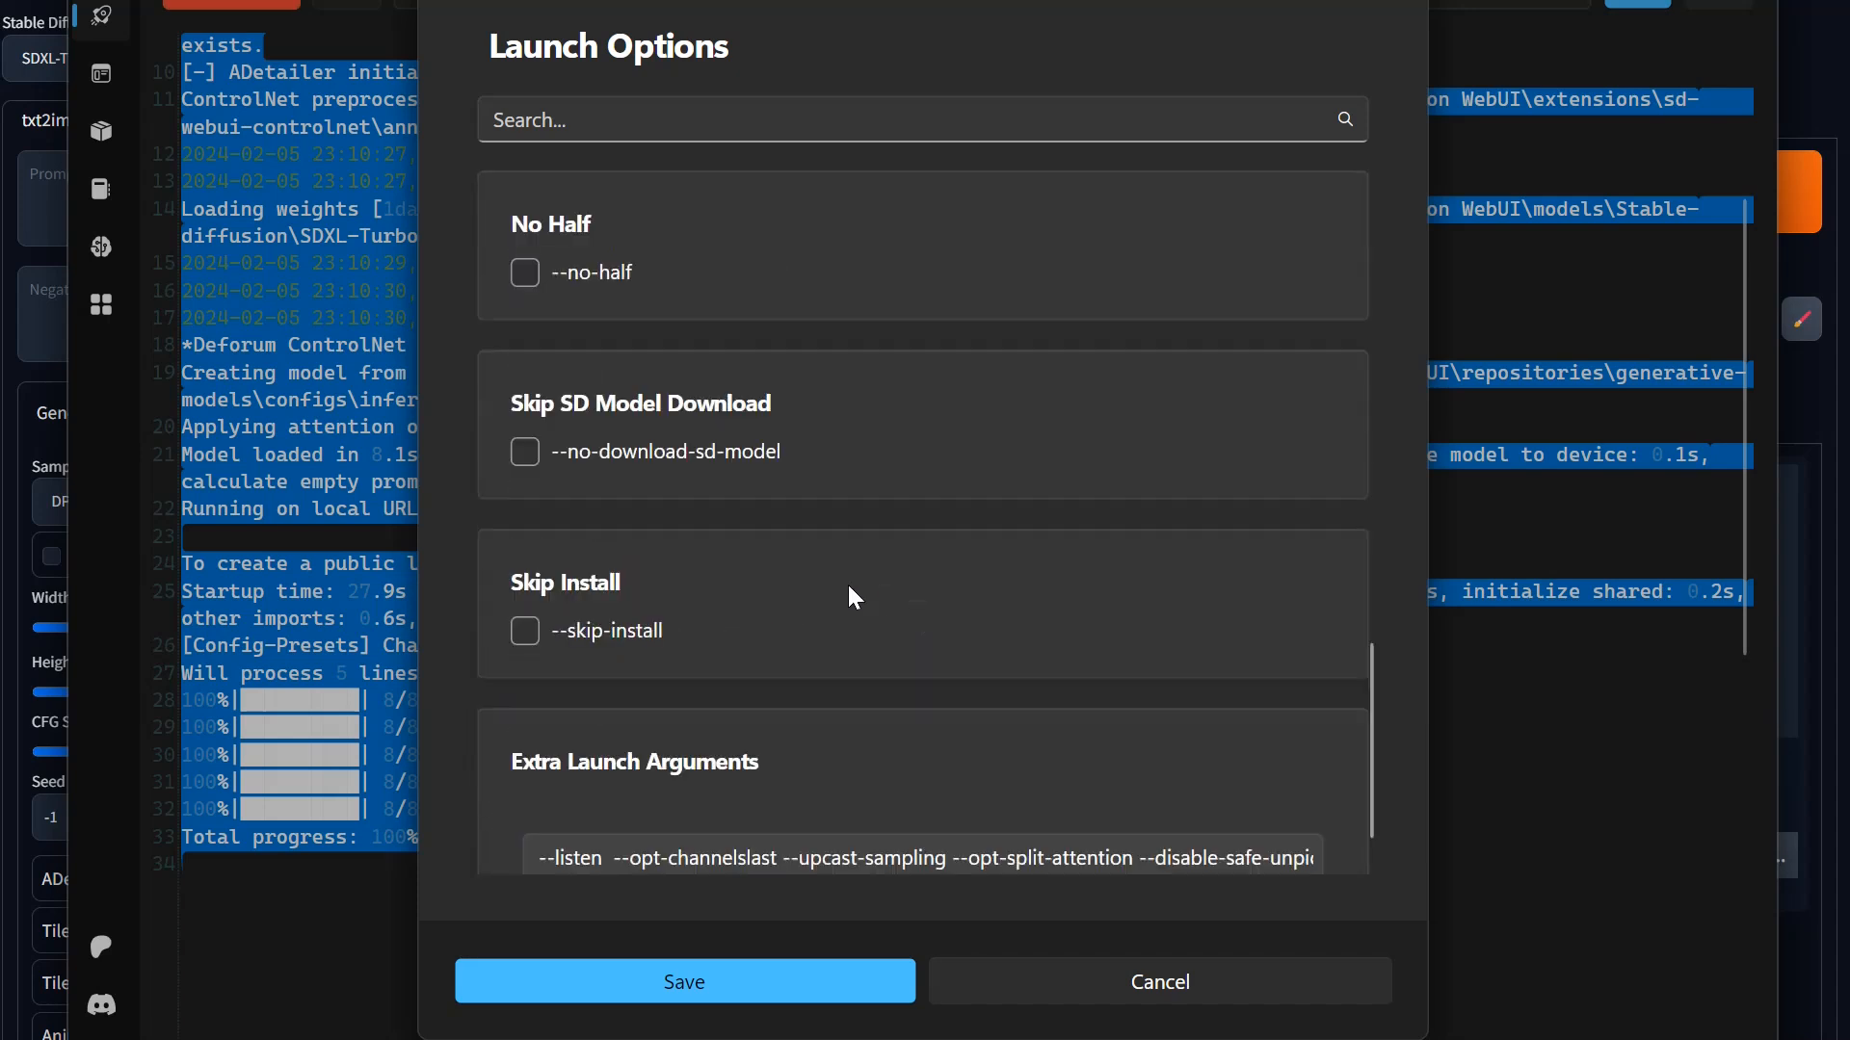
pyautogui.scroll(-1, 915, 688)
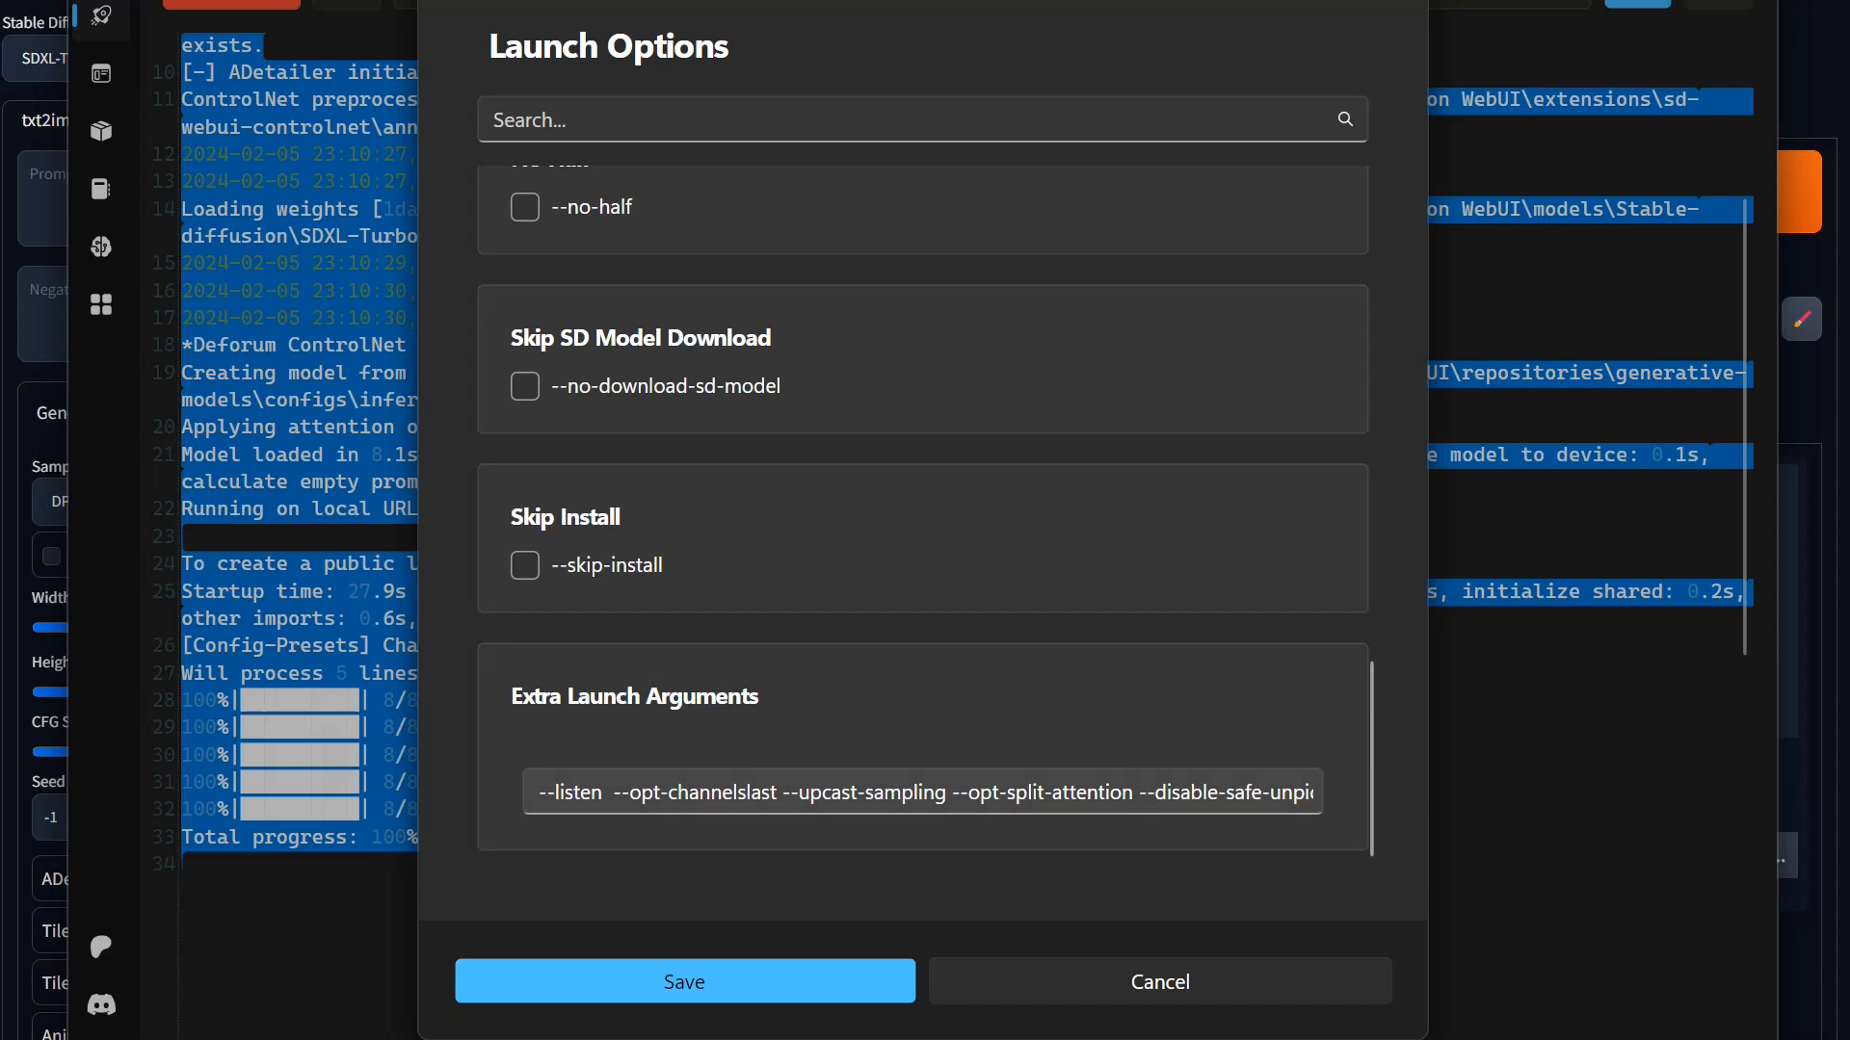
# Step: Examine the optimization and security flags in the Extra Launch Arguments, and close the launch options without saving
pyautogui.moveTo(1139, 792); pyautogui.dragTo(613, 791)
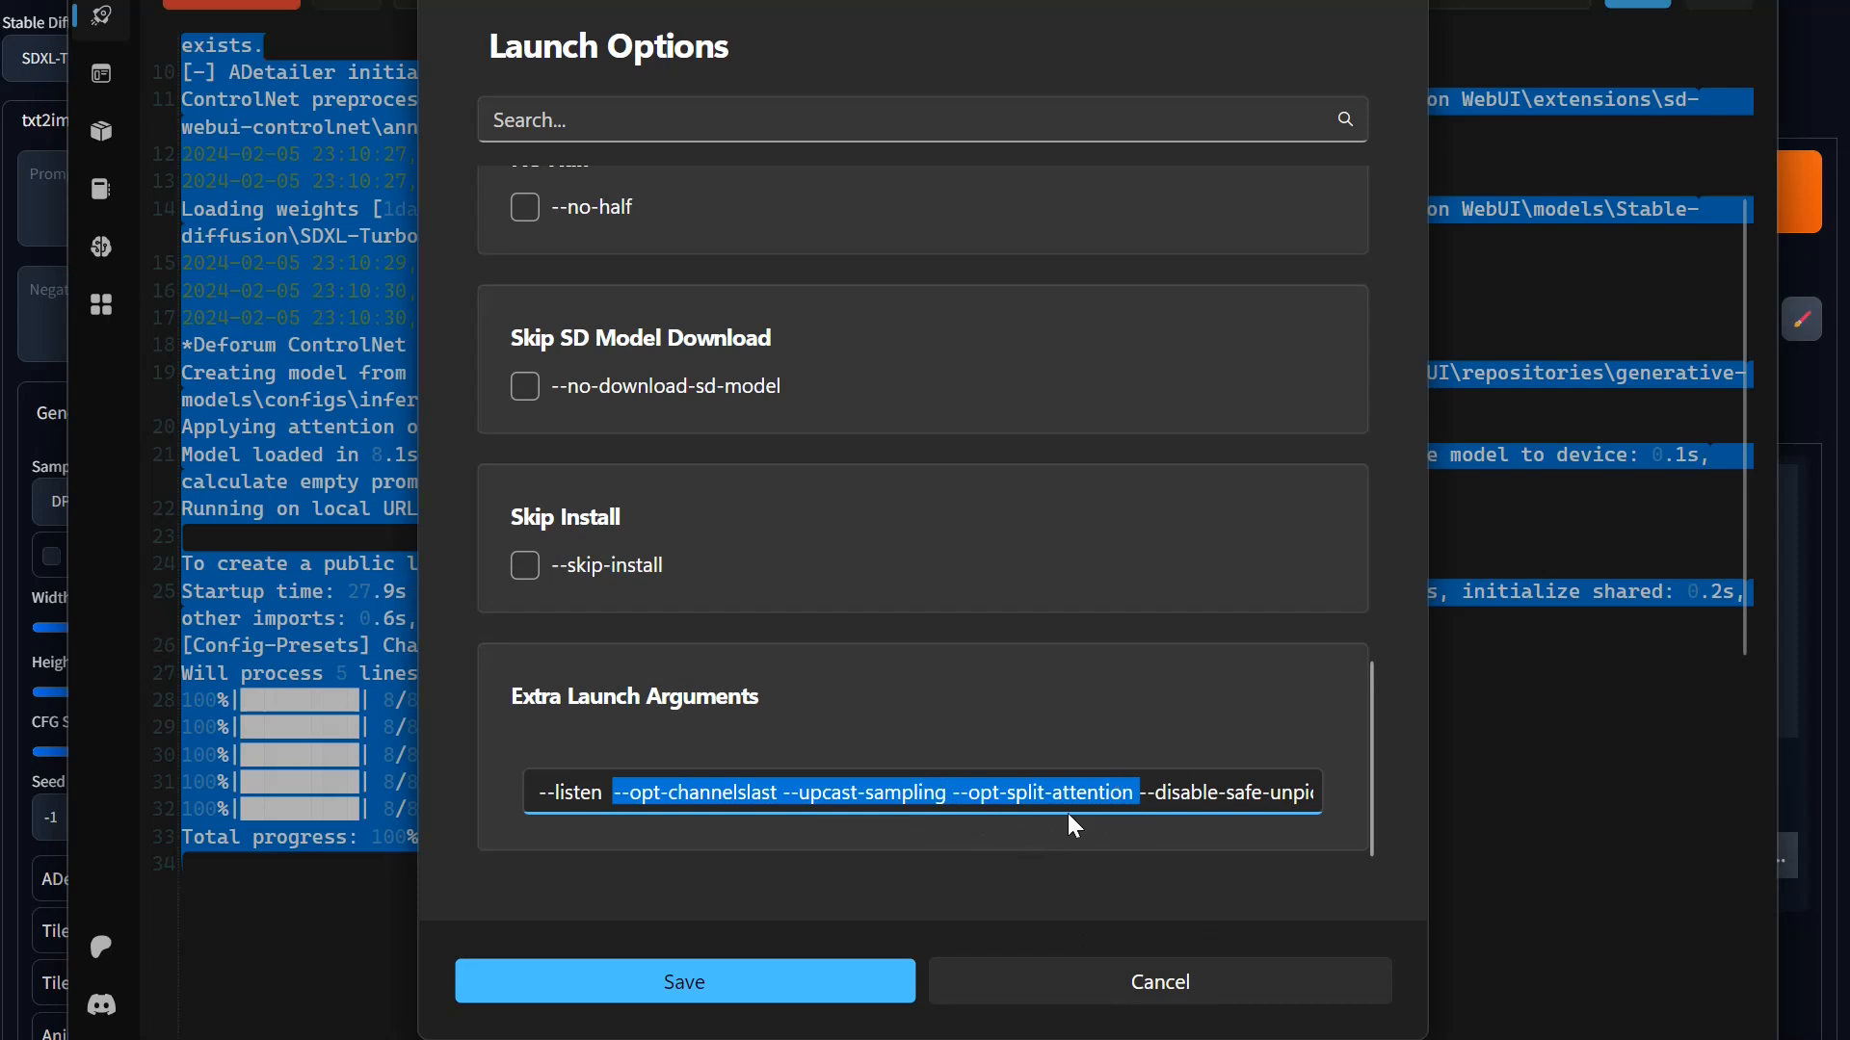
pyautogui.click(1139, 800)
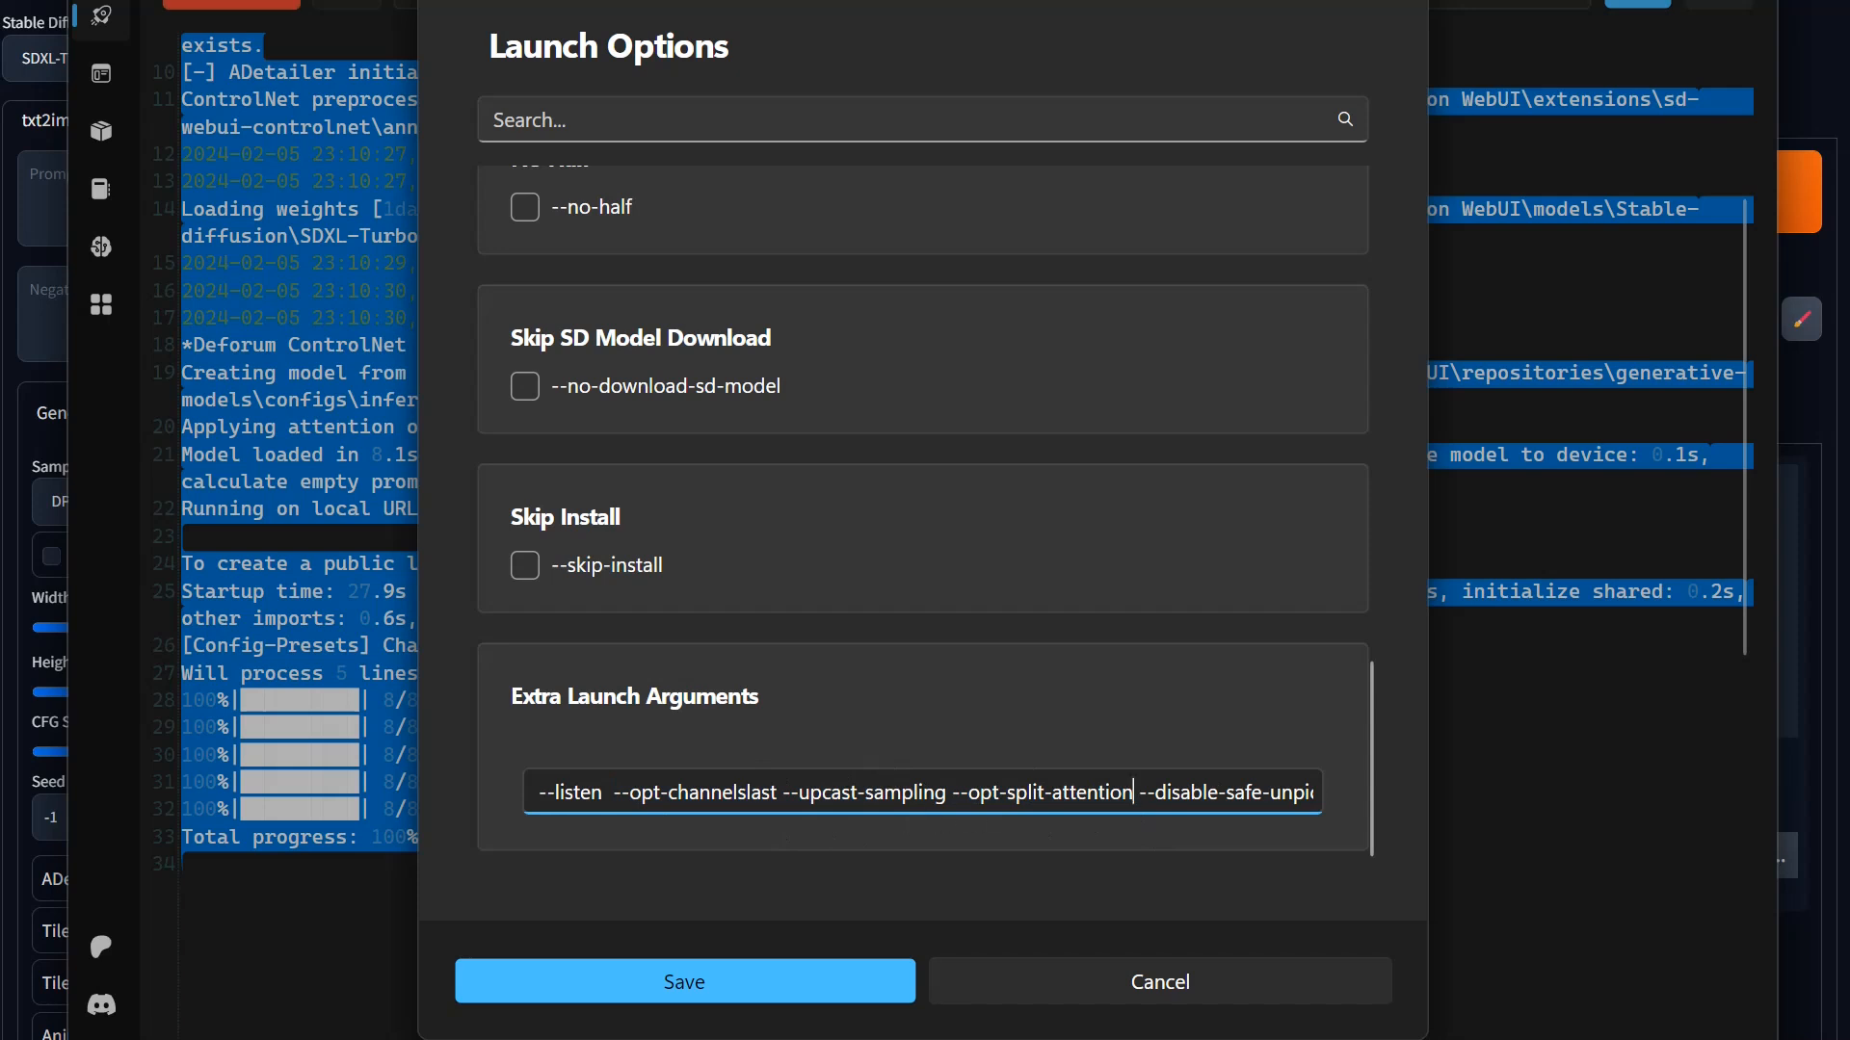
pyautogui.hotkey('shift', 'Left')
pyautogui.hotkey('shift', 'Left')
pyautogui.hotkey('shift', 'Left')
pyautogui.hotkey('shift', 'Left')
pyautogui.hotkey('shift', 'Left')
pyautogui.hotkey('shift', 'Left')
pyautogui.hotkey('shift', 'Left')
pyautogui.hotkey('shift', 'Left')
pyautogui.hotkey('shift', 'Left')
pyautogui.hotkey('shift', 'Left')
pyautogui.hotkey('shift', 'Left')
pyautogui.hotkey('shift', 'Left')
pyautogui.hotkey('shift', 'Left')
pyautogui.hotkey('shift', 'Left')
pyautogui.hotkey('shift', 'Left')
pyautogui.hotkey('shift', 'Left')
pyautogui.hotkey('shift', 'Left')
pyautogui.hotkey('shift', 'Left')
pyautogui.hotkey('shift', 'Left')
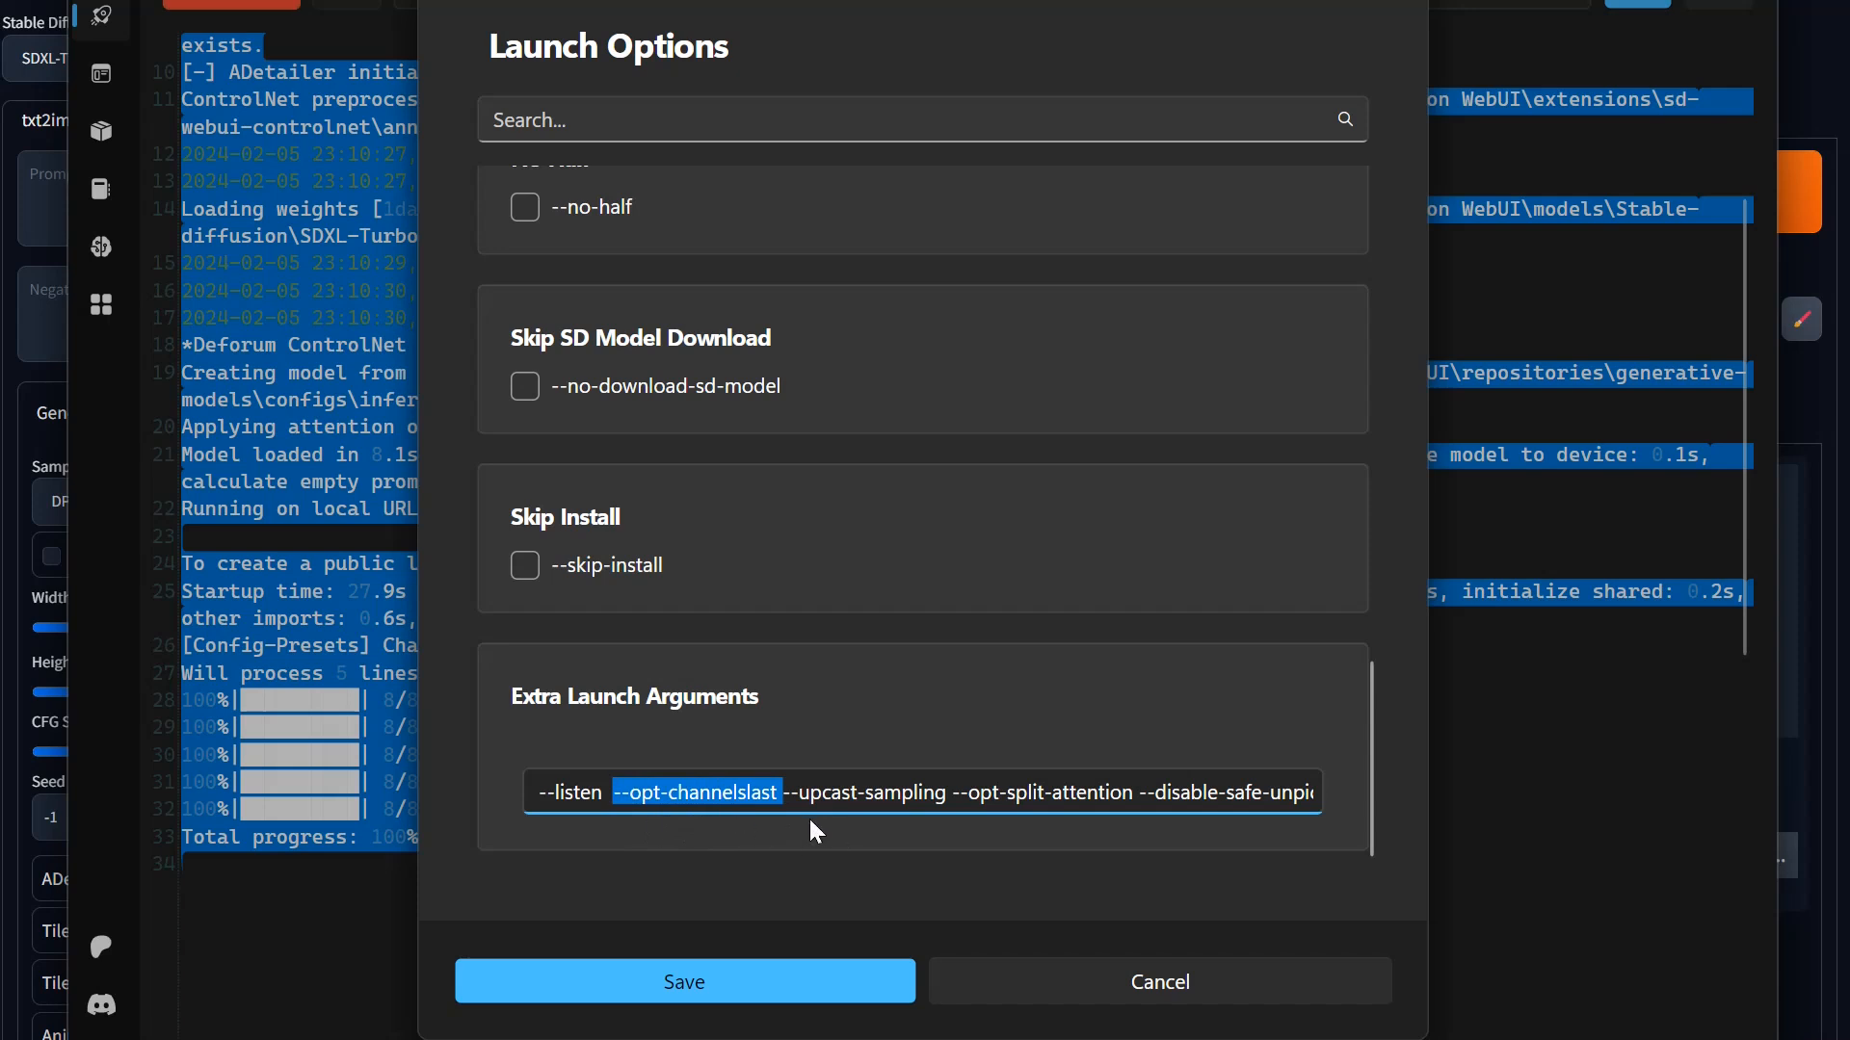
pyautogui.moveTo(1203, 808); pyautogui.dragTo(1216, 838)
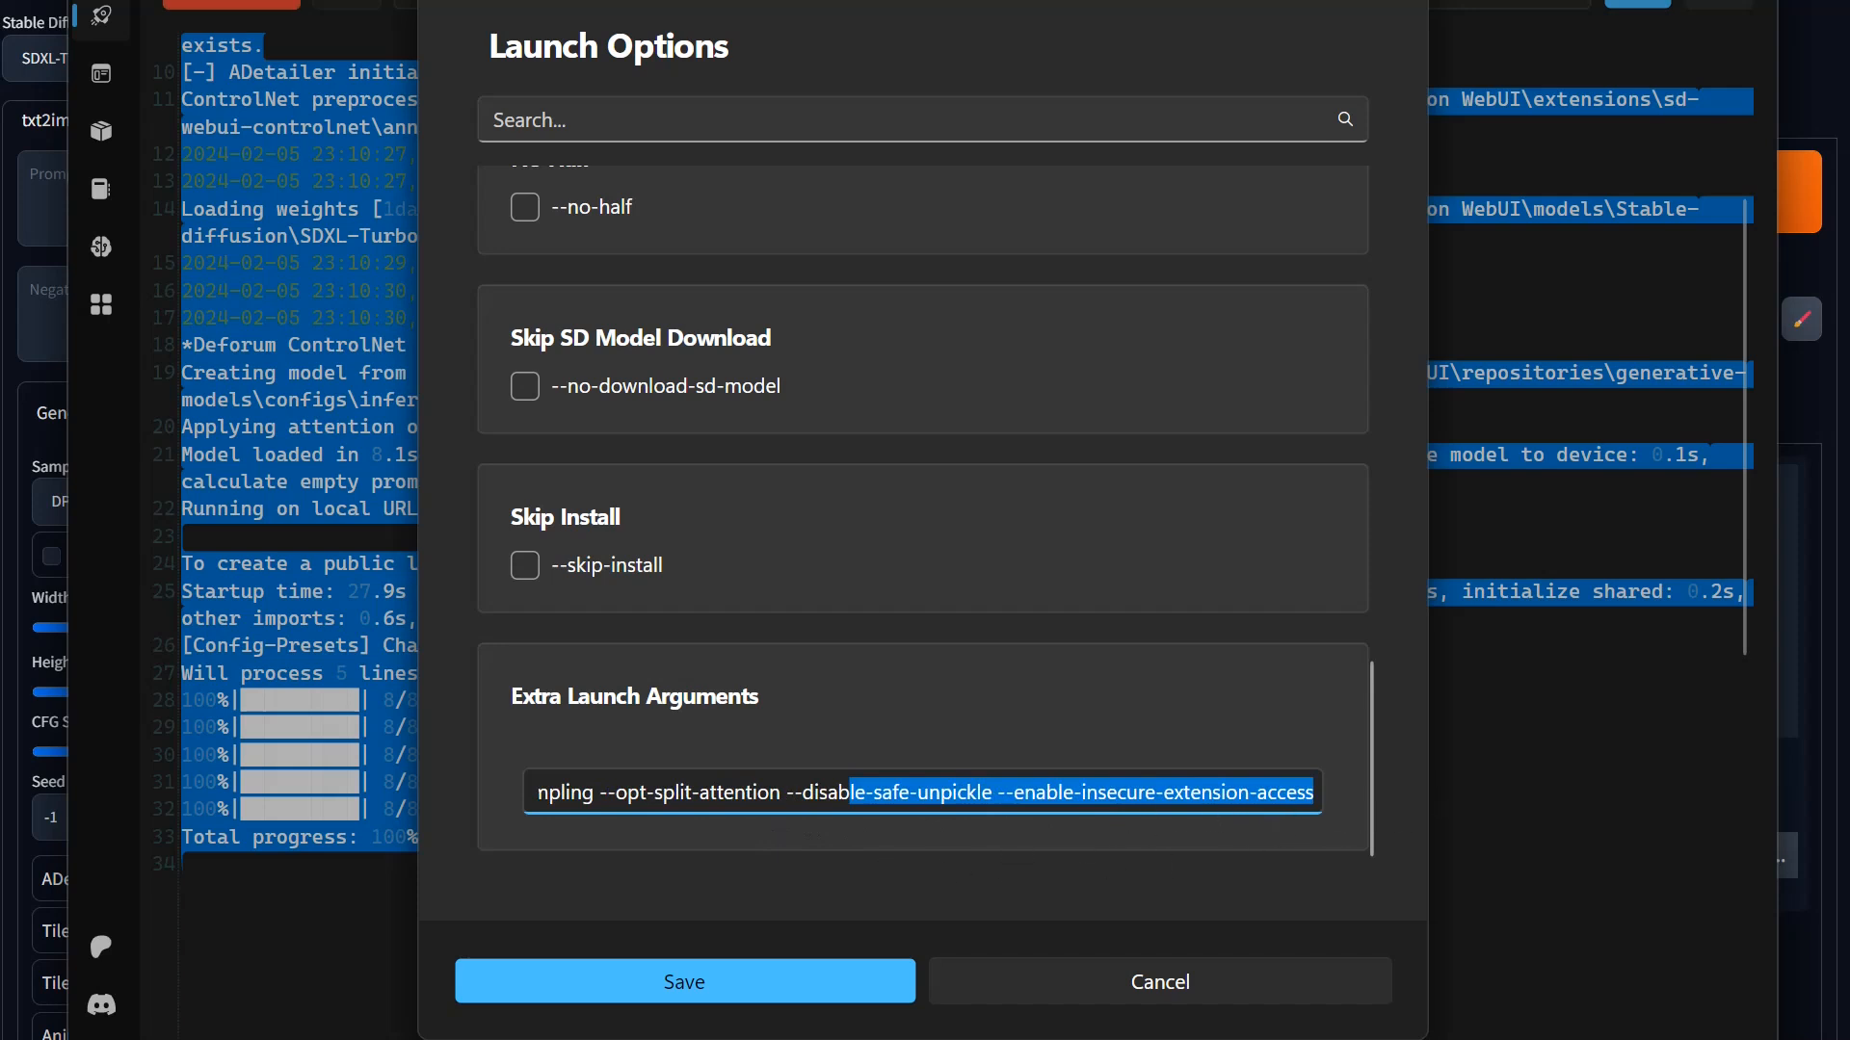
pyautogui.click(928, 793)
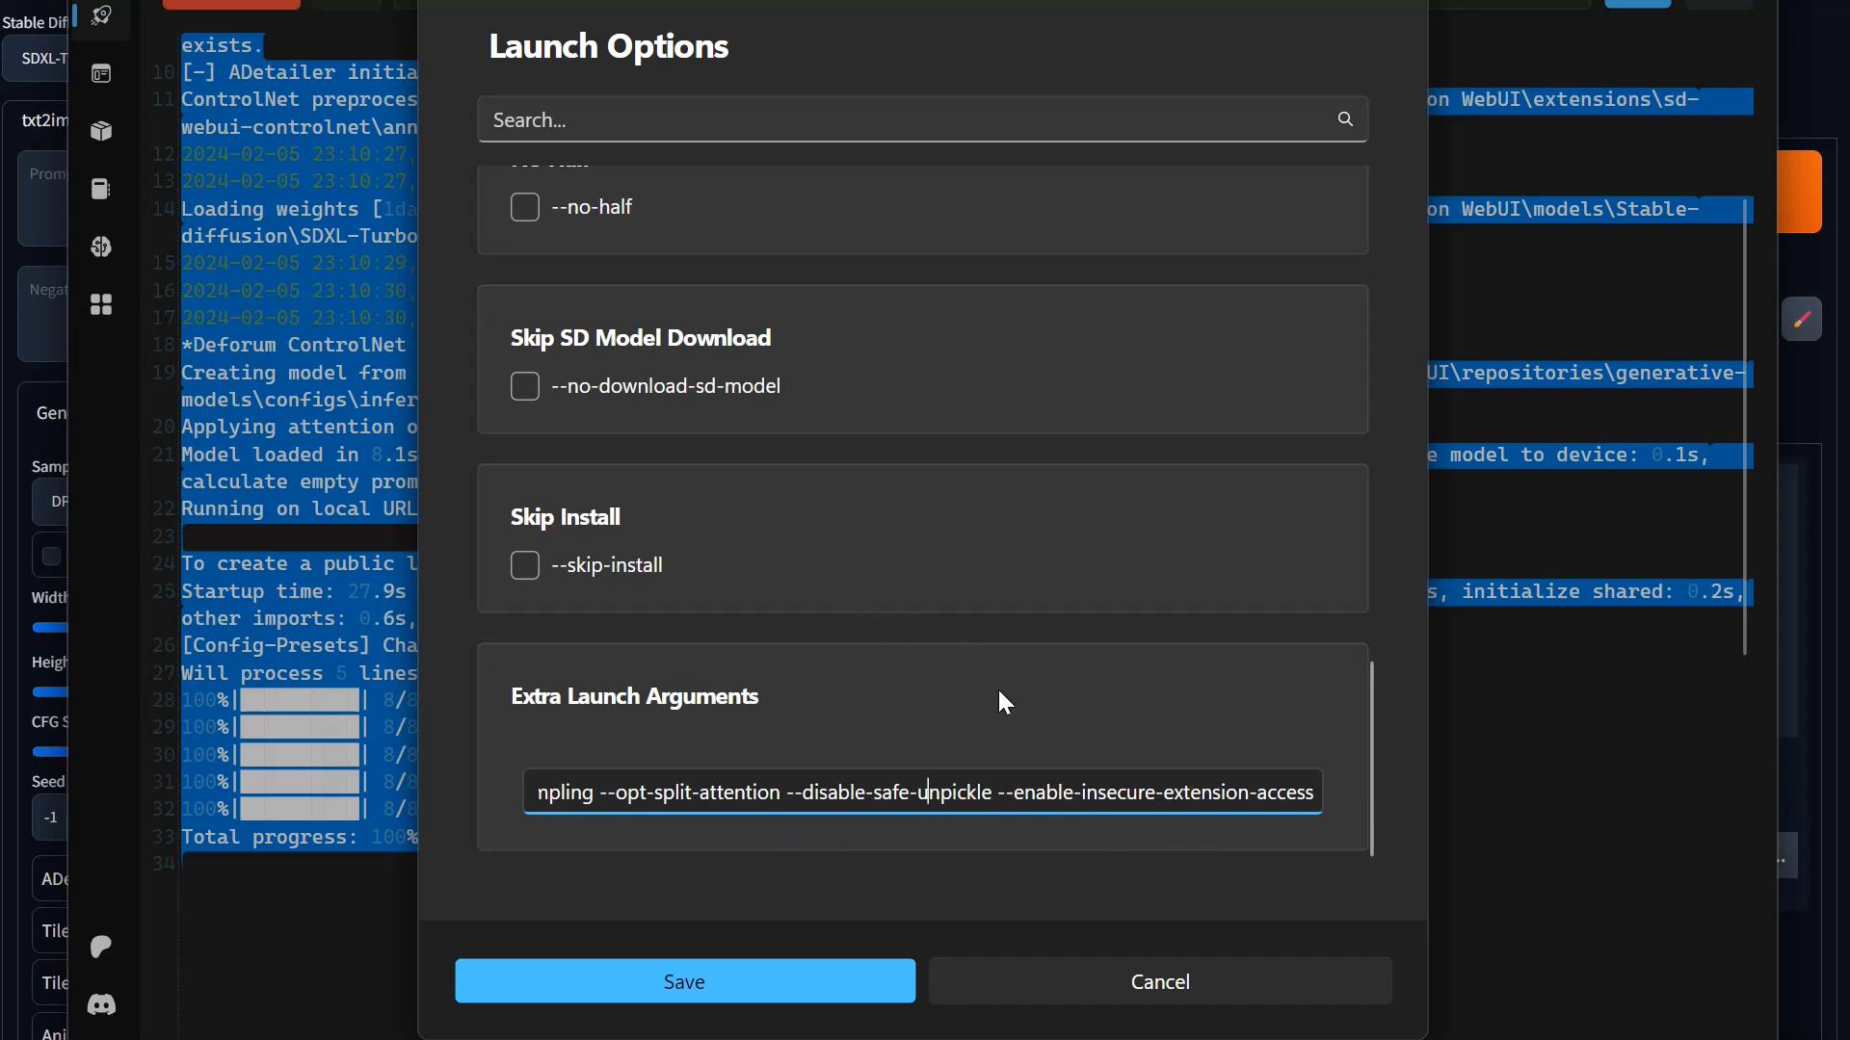
pyautogui.click(789, 803)
pyautogui.moveTo(782, 796); pyautogui.dragTo(501, 801)
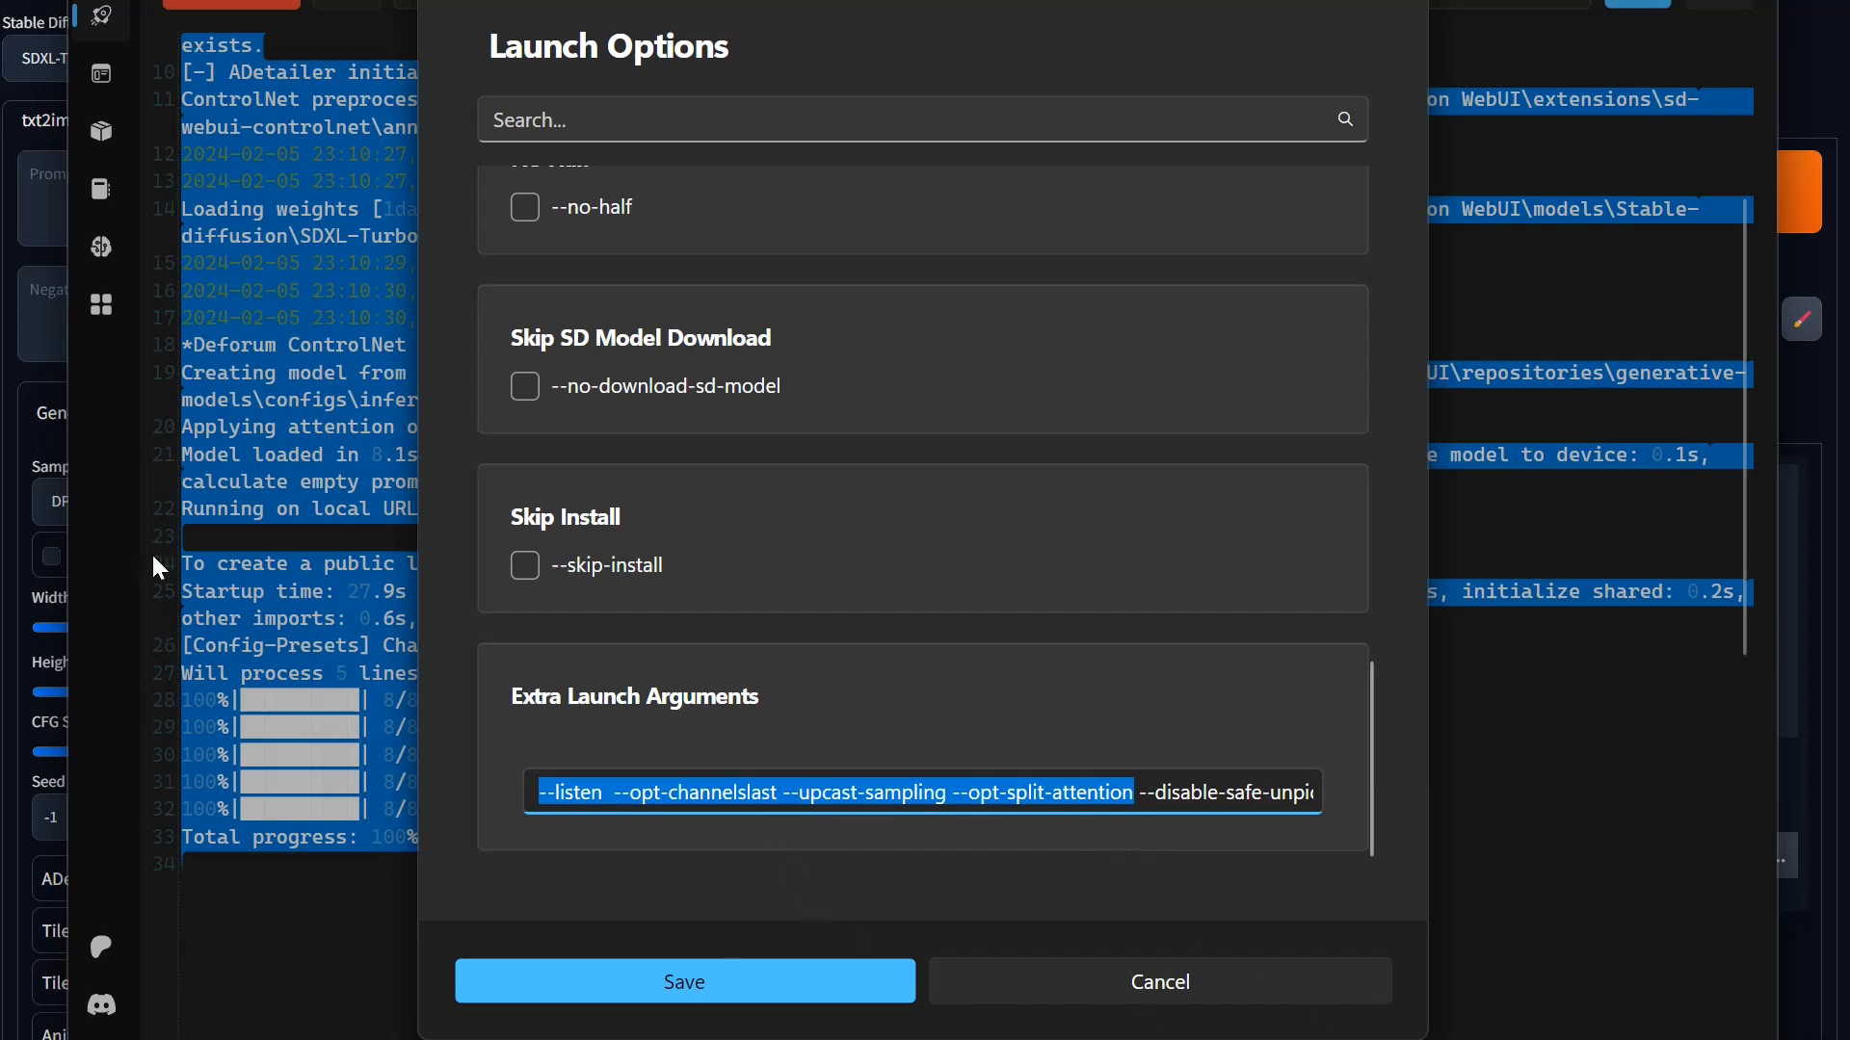
pyautogui.click(1106, 975)
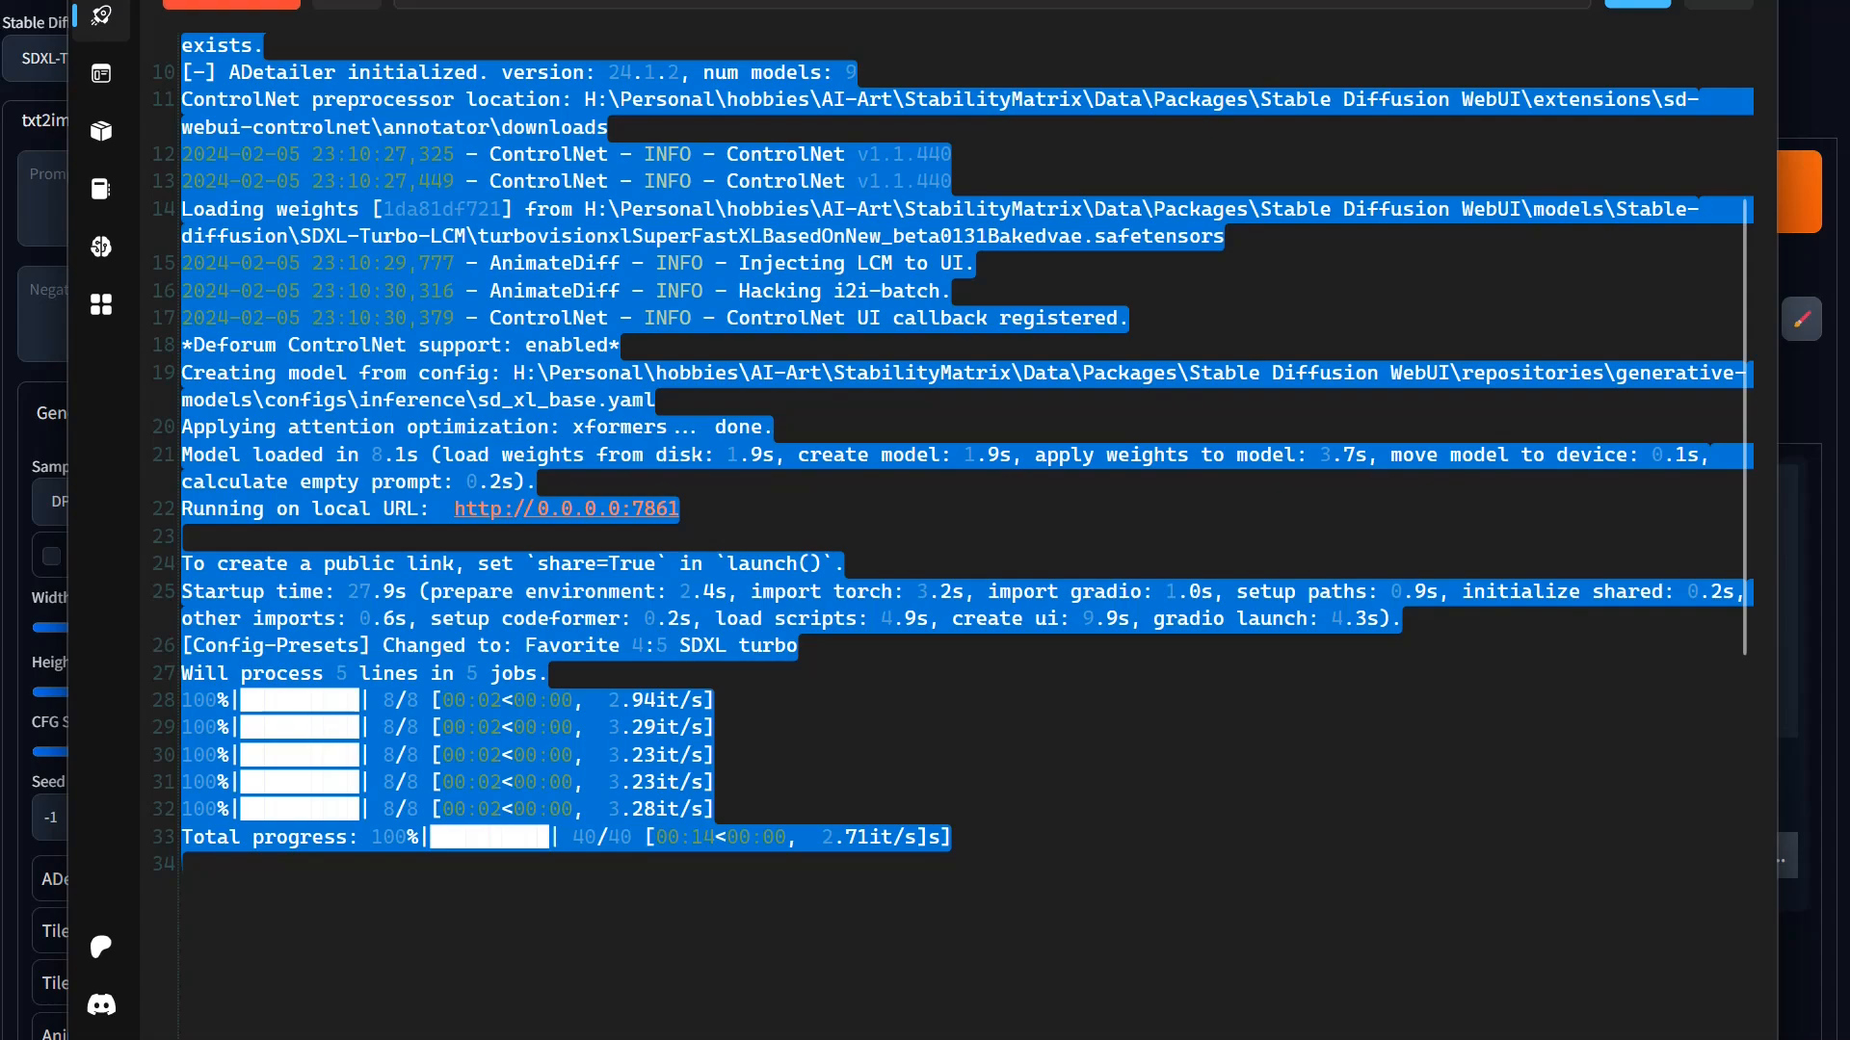
# Step: Check hardware-accelerated GPU scheduling in the Windows default graphics settings, and close the settings window
pyautogui.hotkey('alt', 'Tab')
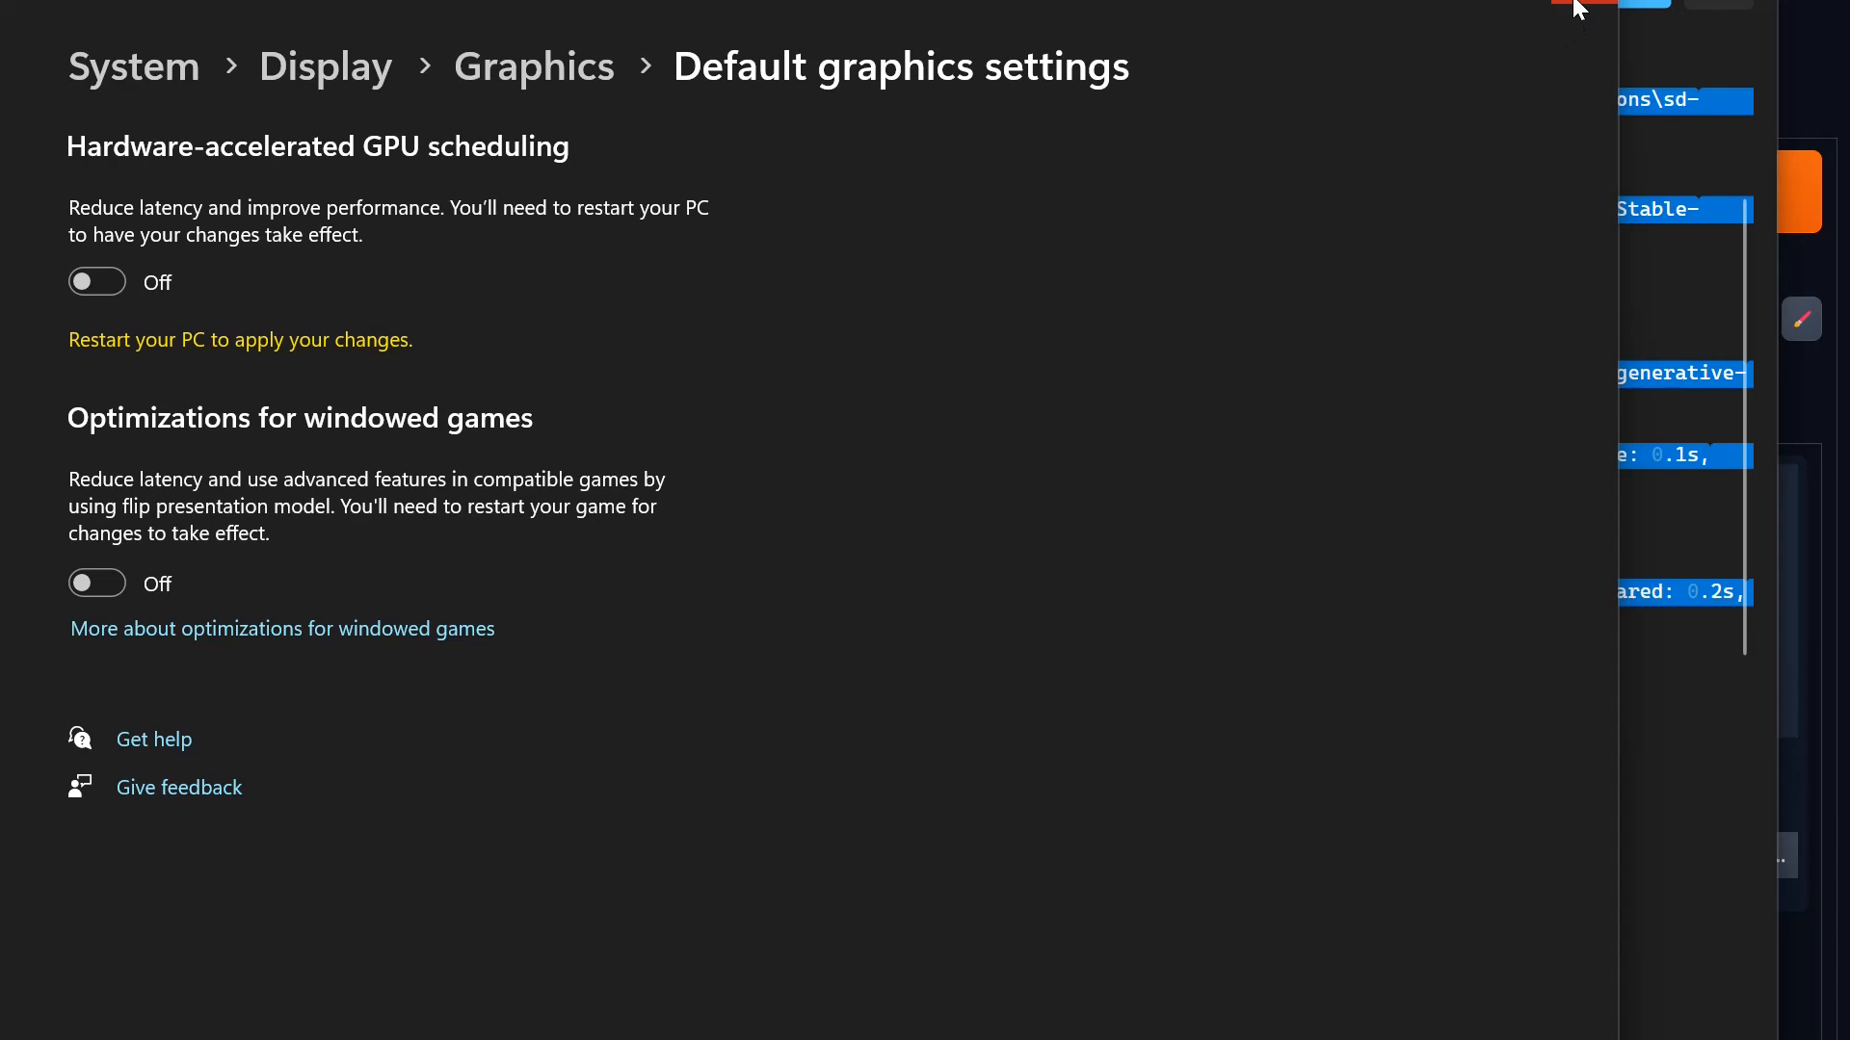
pyautogui.click(1578, 8)
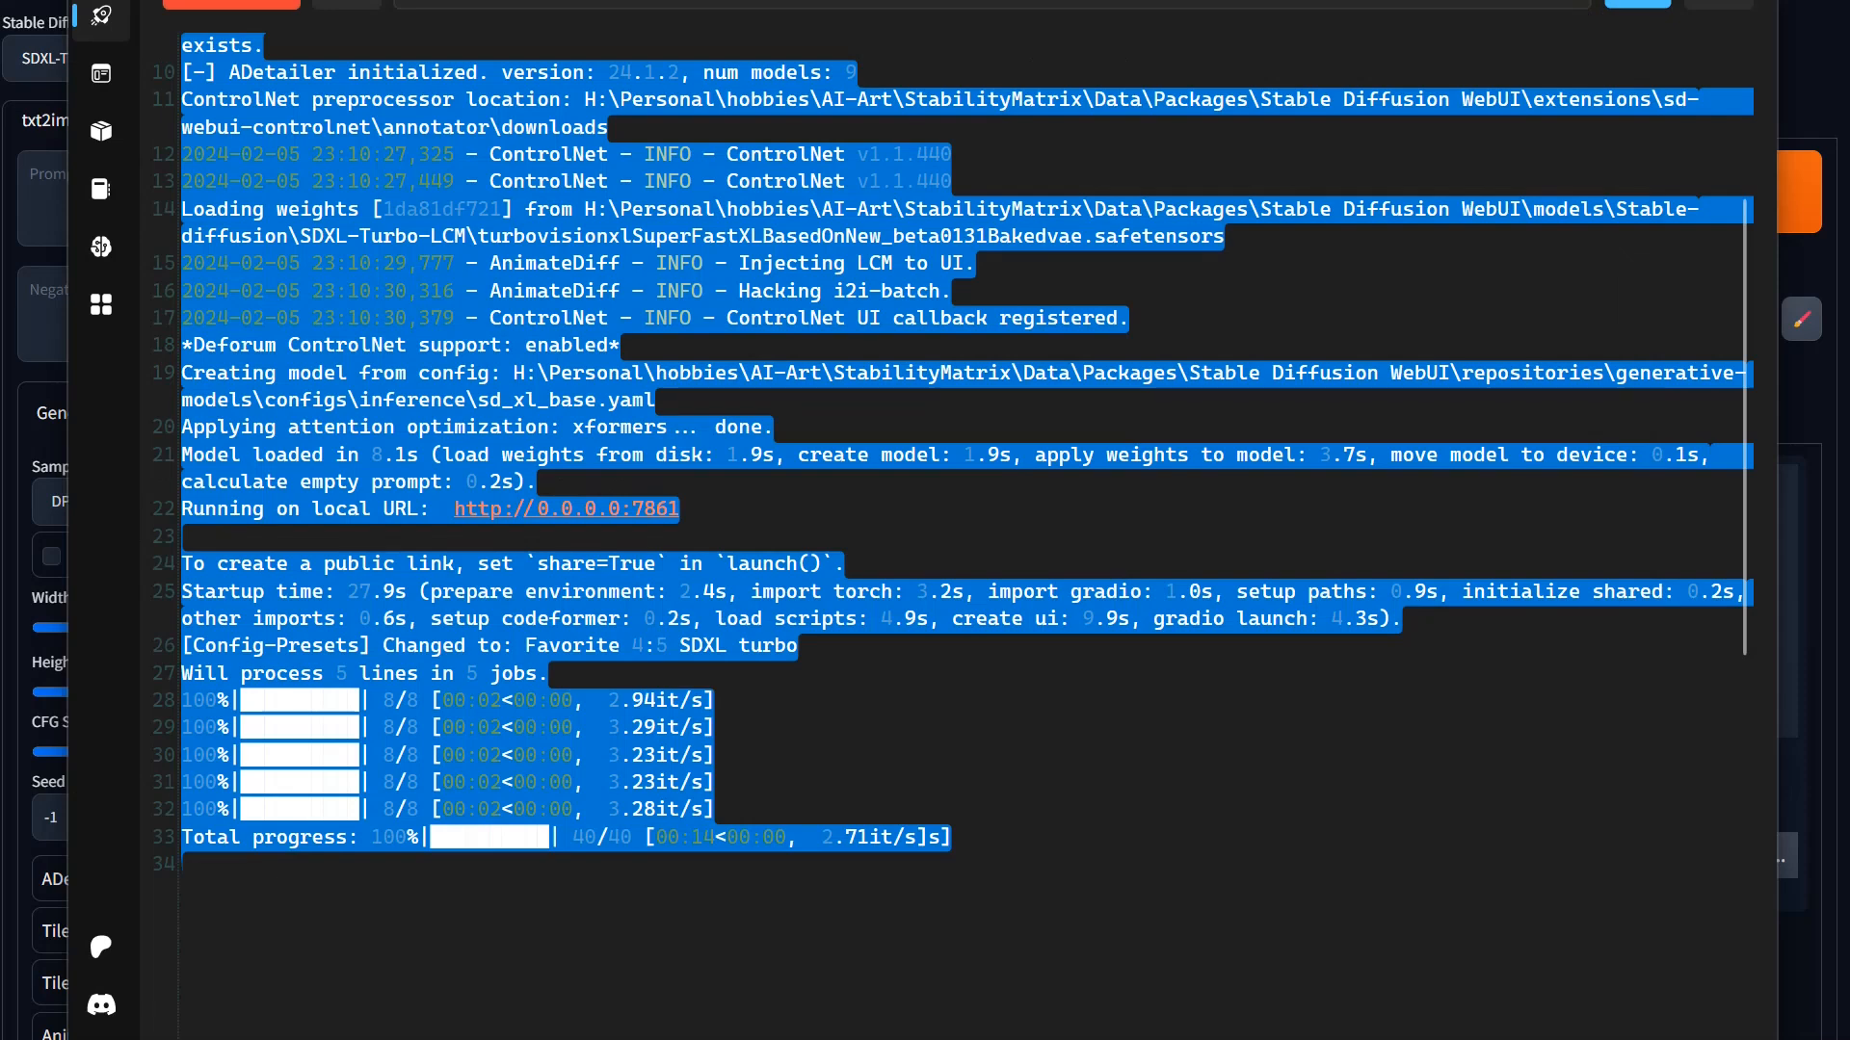
# Step: Reopen the WebUI launch options and enable both --medvram and --medvram-sdxl
pyautogui.click(356, 4)
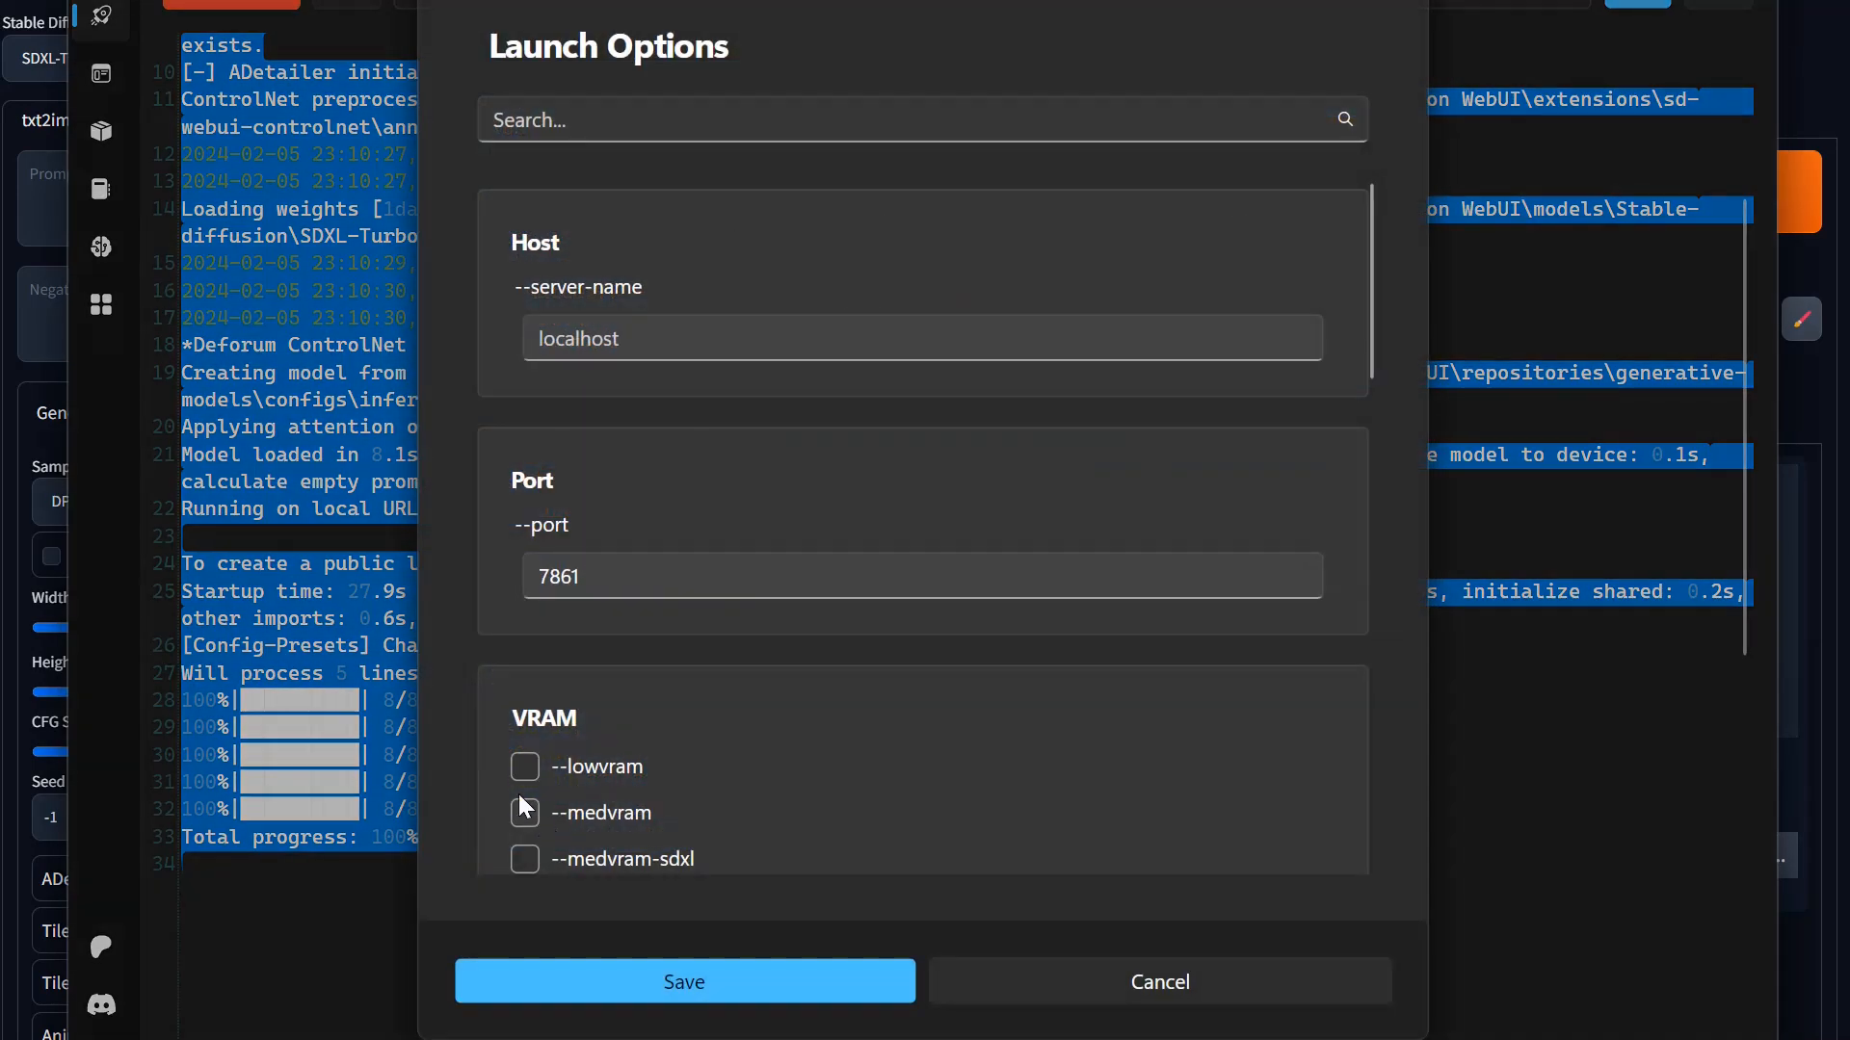
pyautogui.scroll(-4, 817, 686)
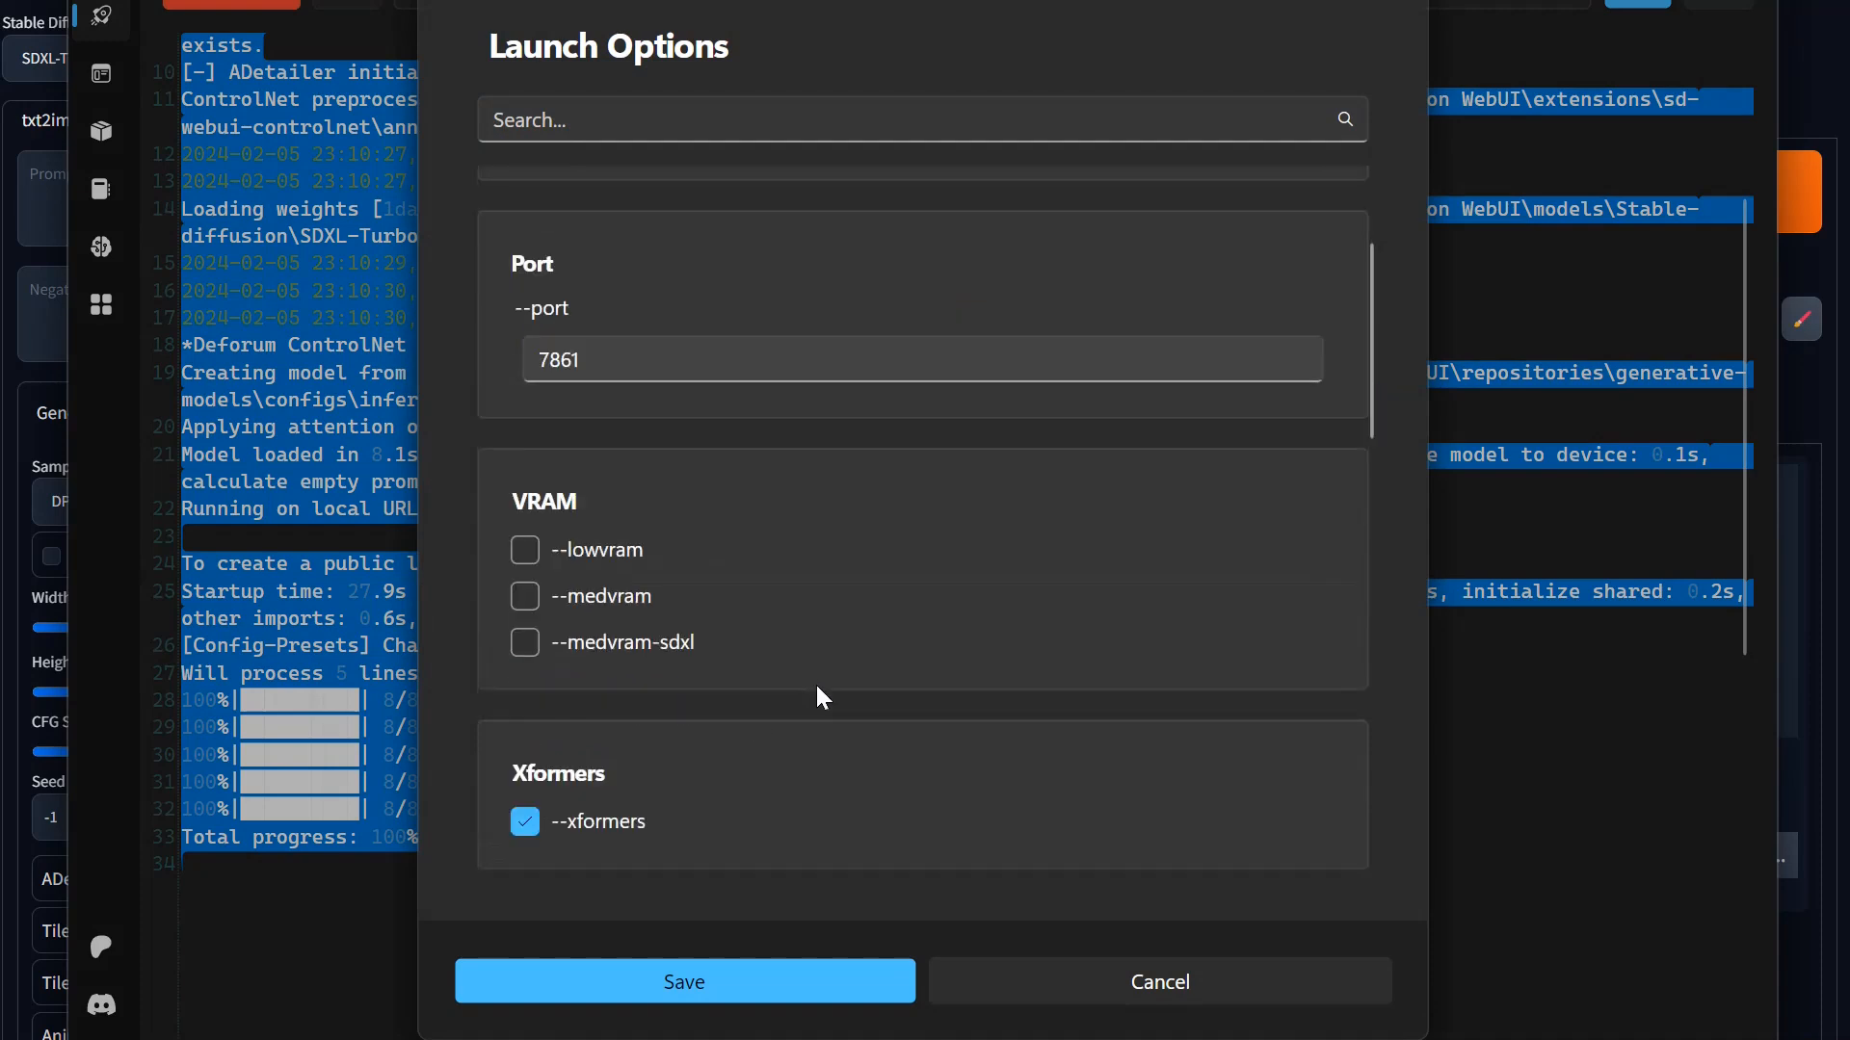
pyautogui.click(523, 459)
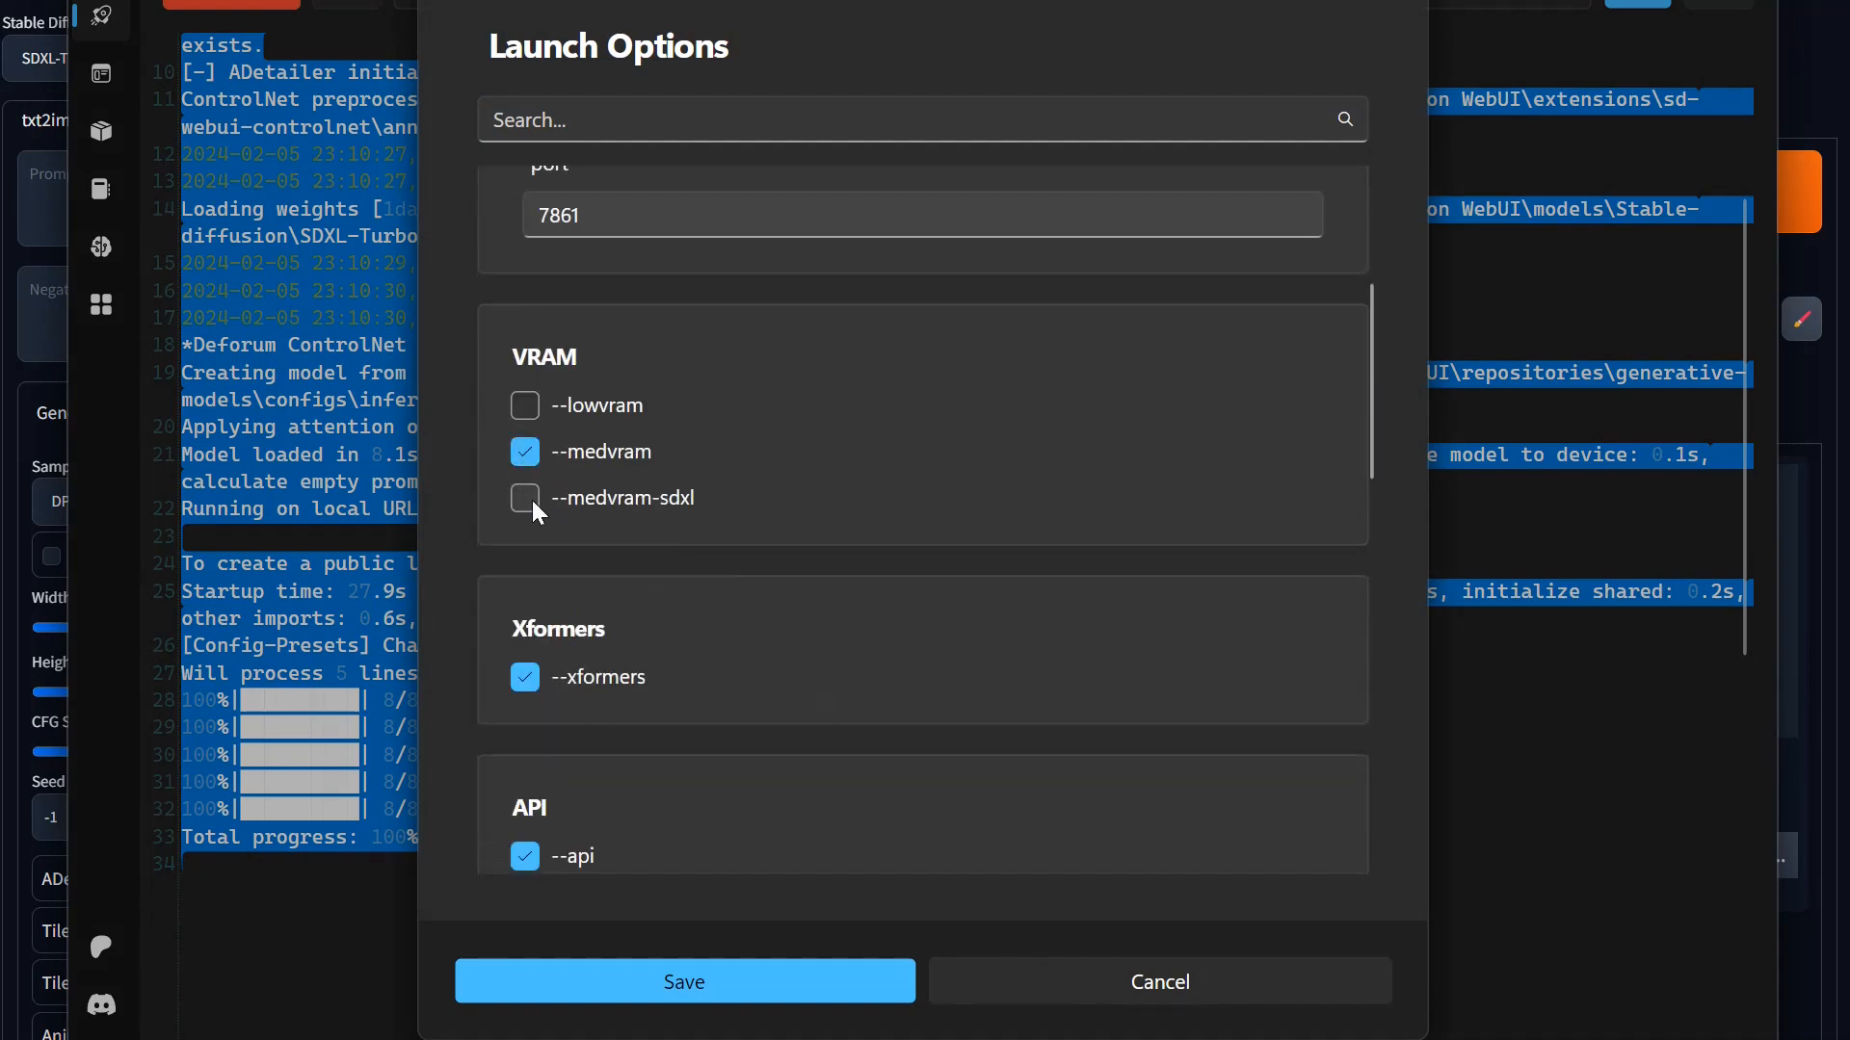
pyautogui.click(525, 499)
# Step: Remove --opt-channelslast, --upcast-sampling and --opt-split-attention from the Extra Launch Arguments
pyautogui.scroll(-5, 992, 430)
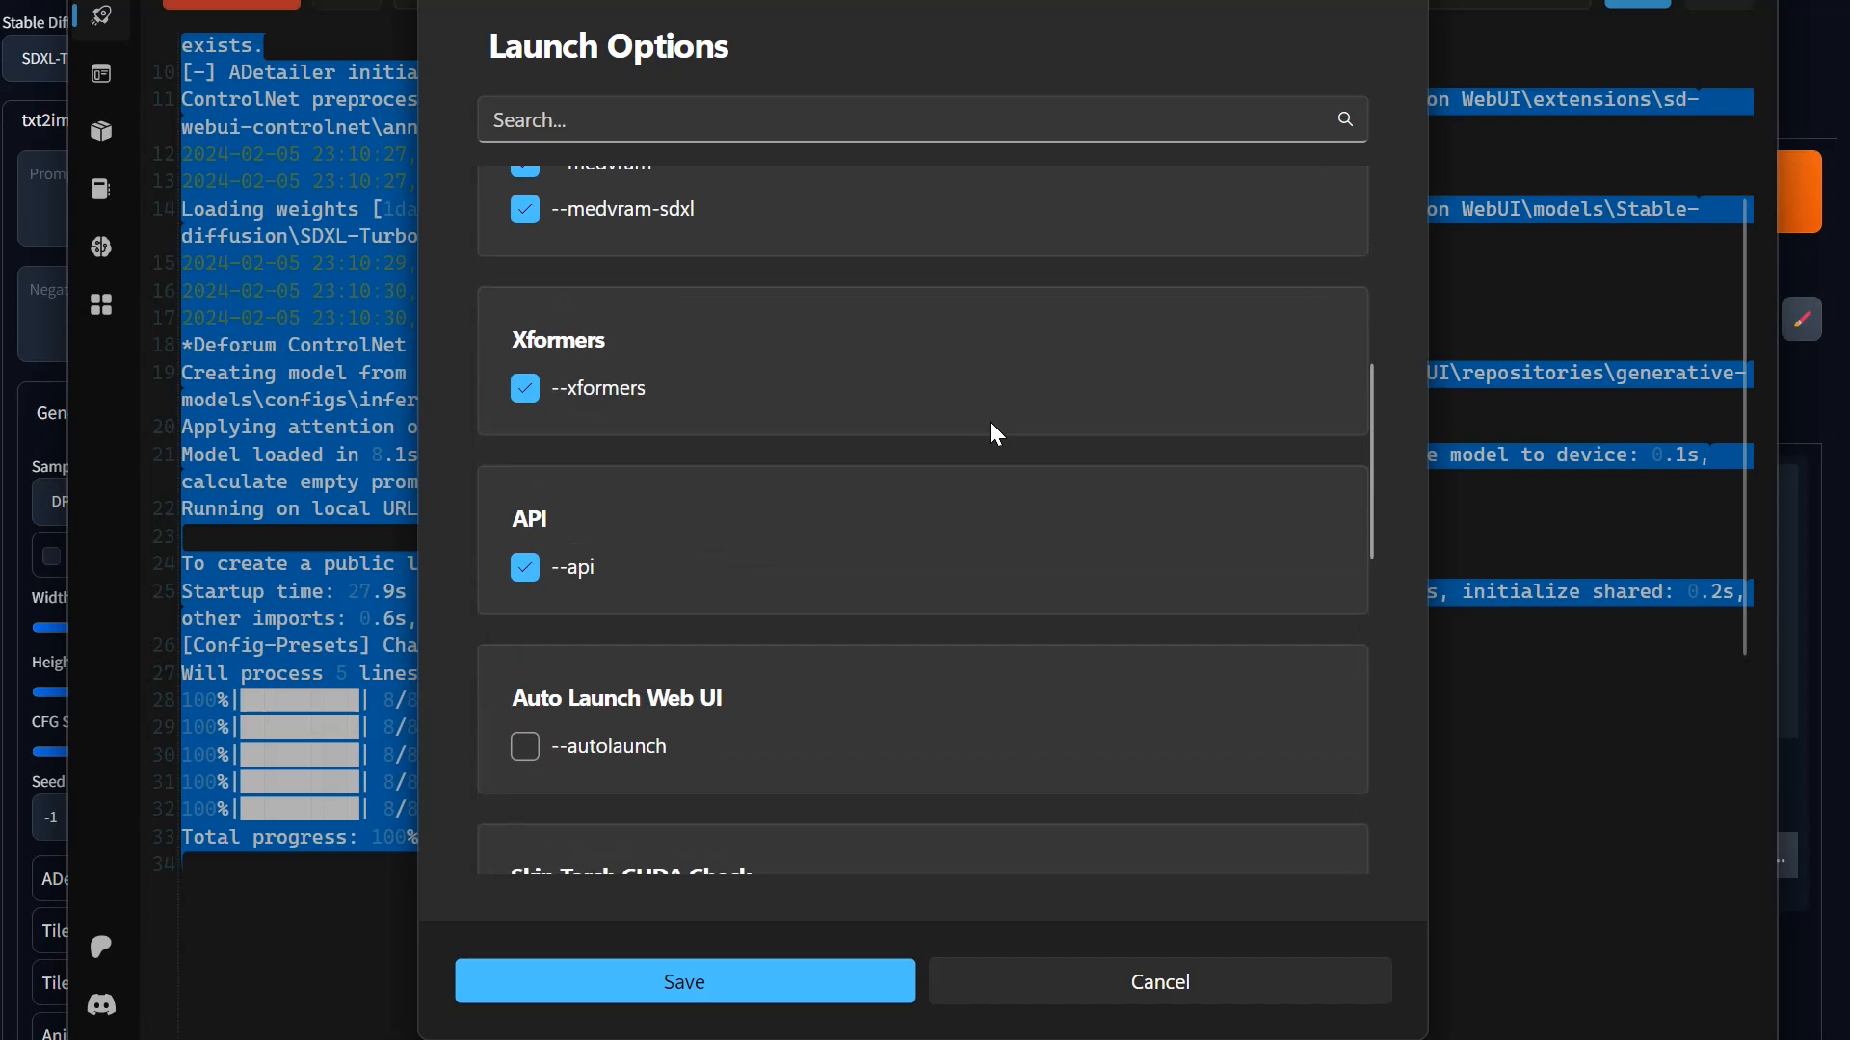
pyautogui.scroll(-4, 990, 422)
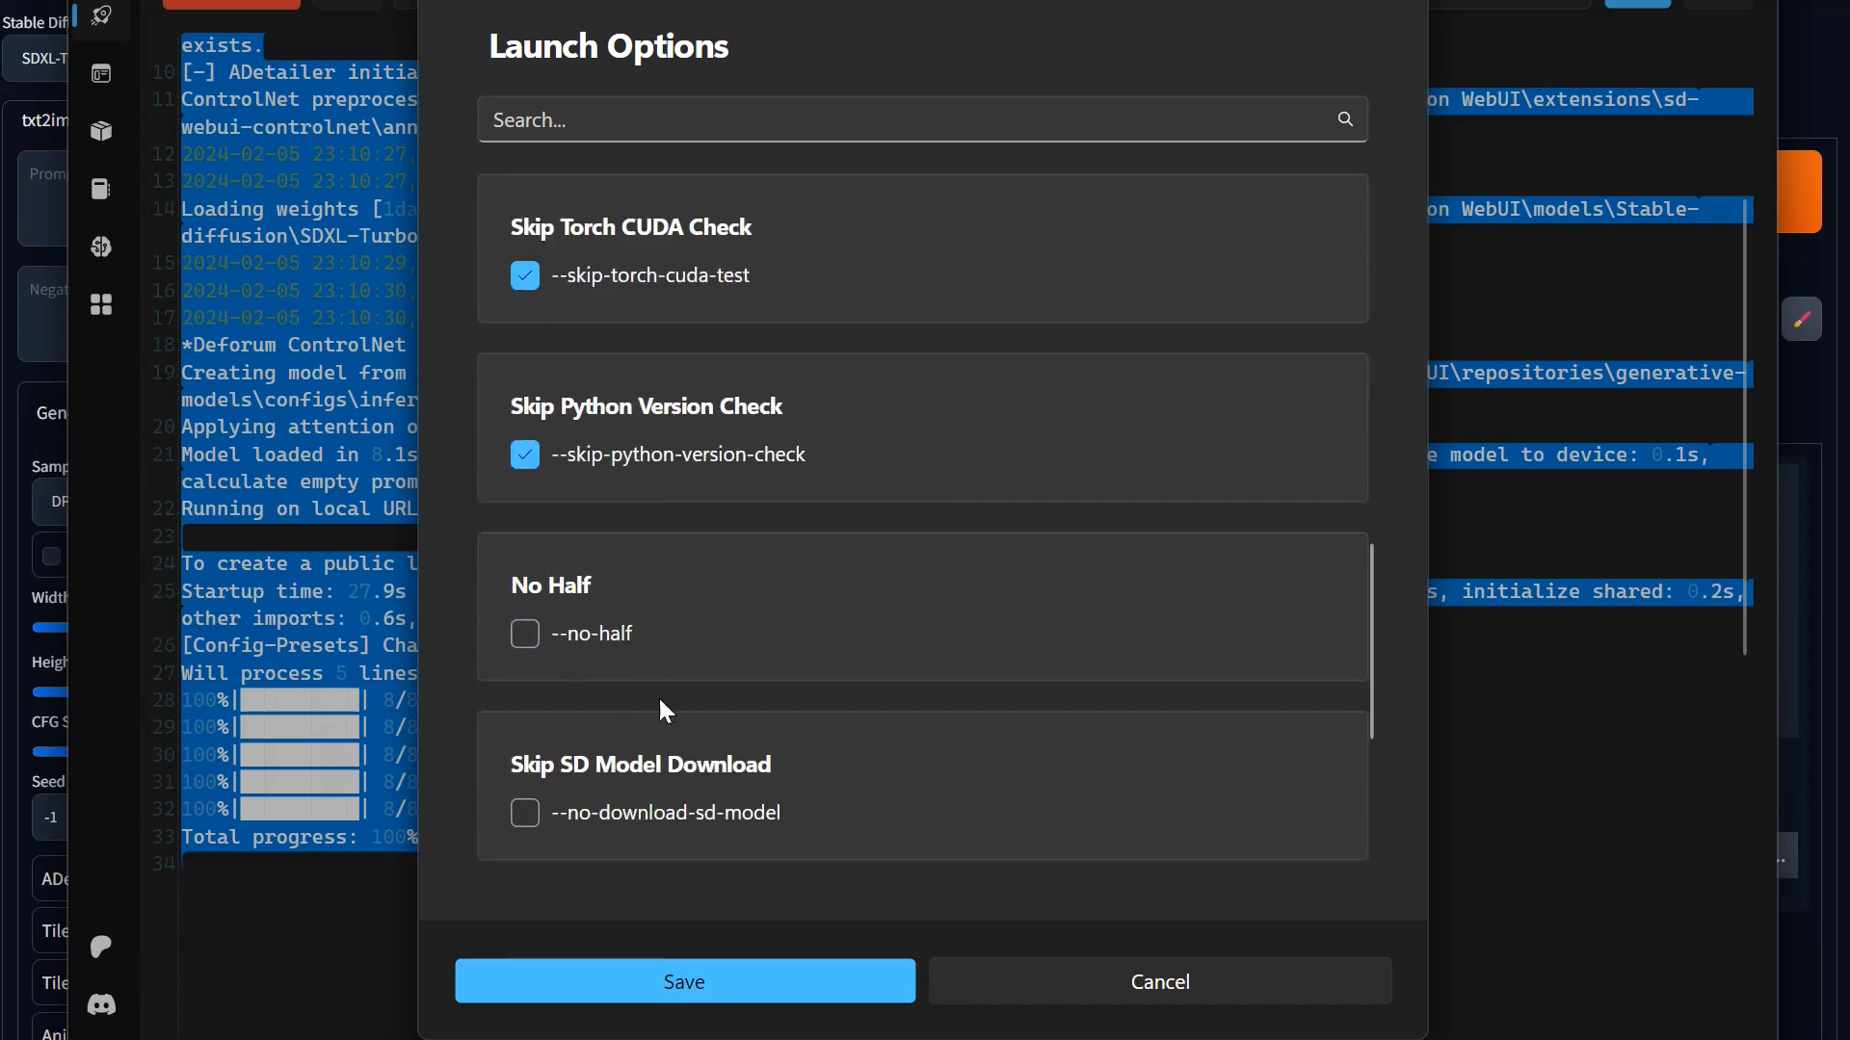
pyautogui.scroll(-4, 830, 702)
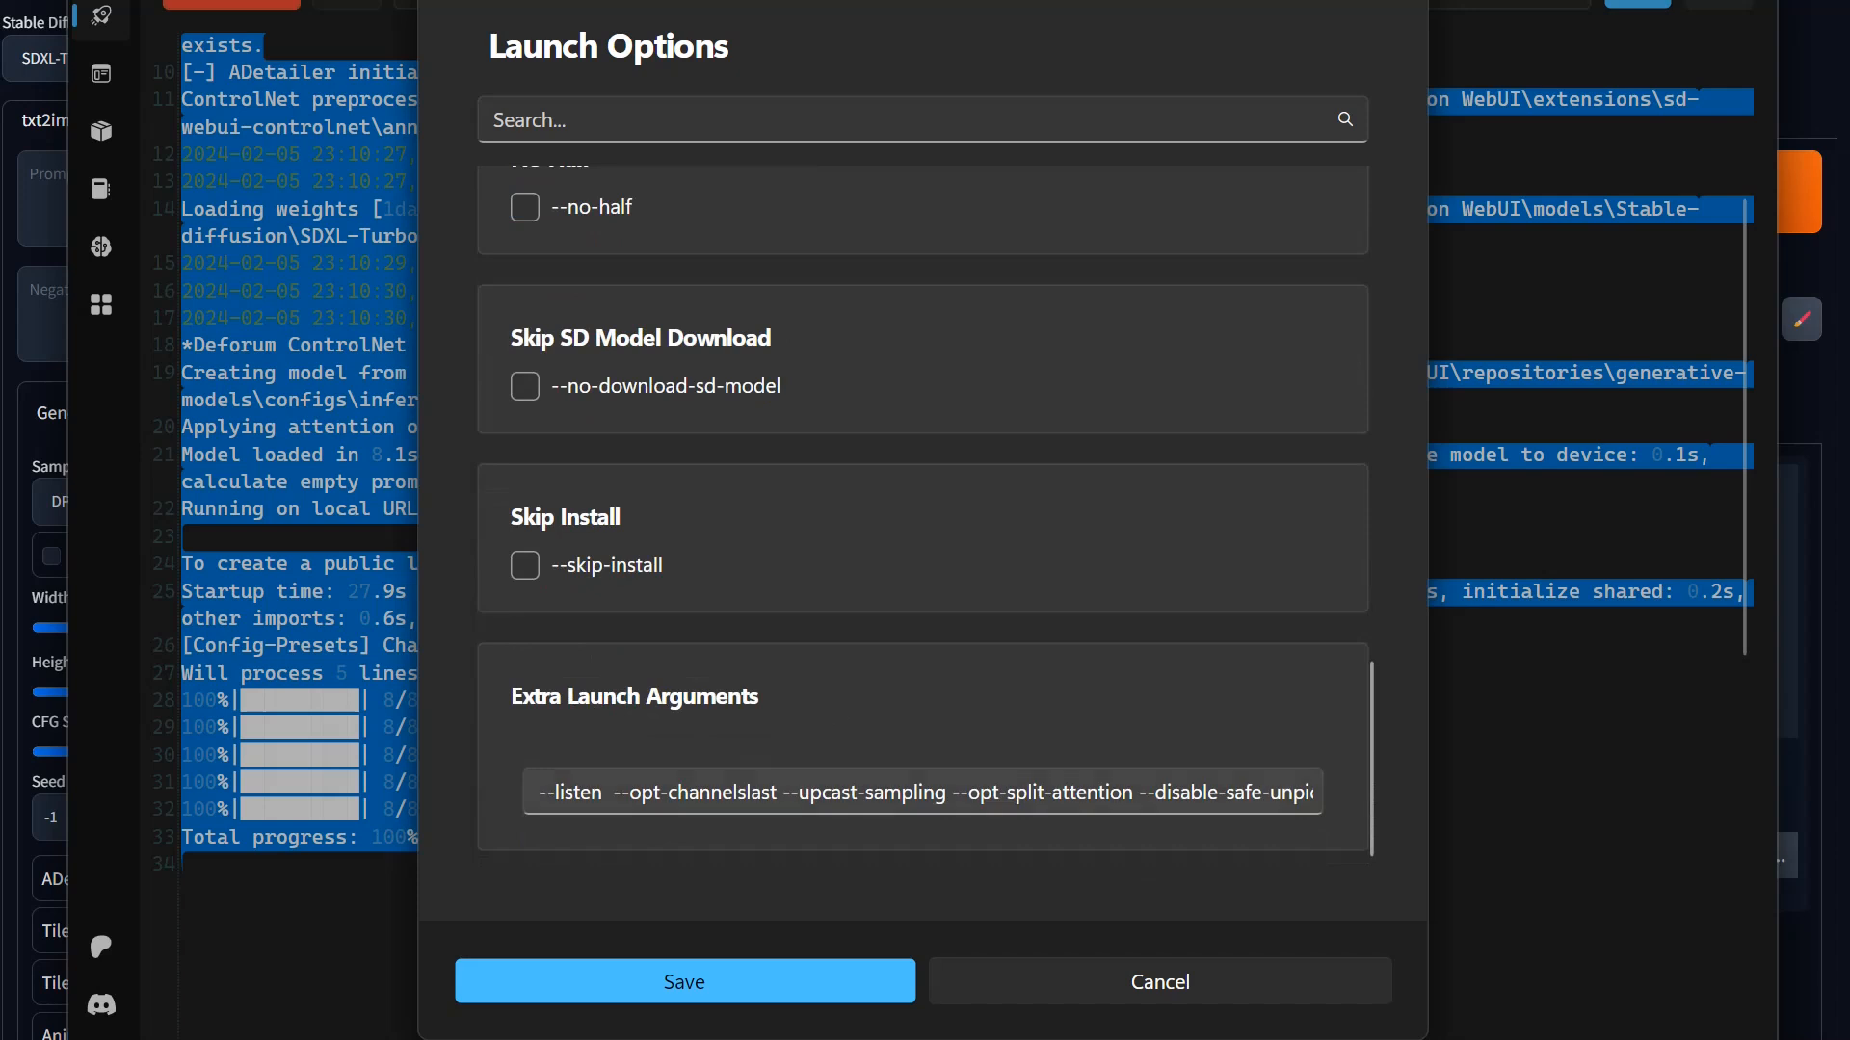
pyautogui.click(613, 792)
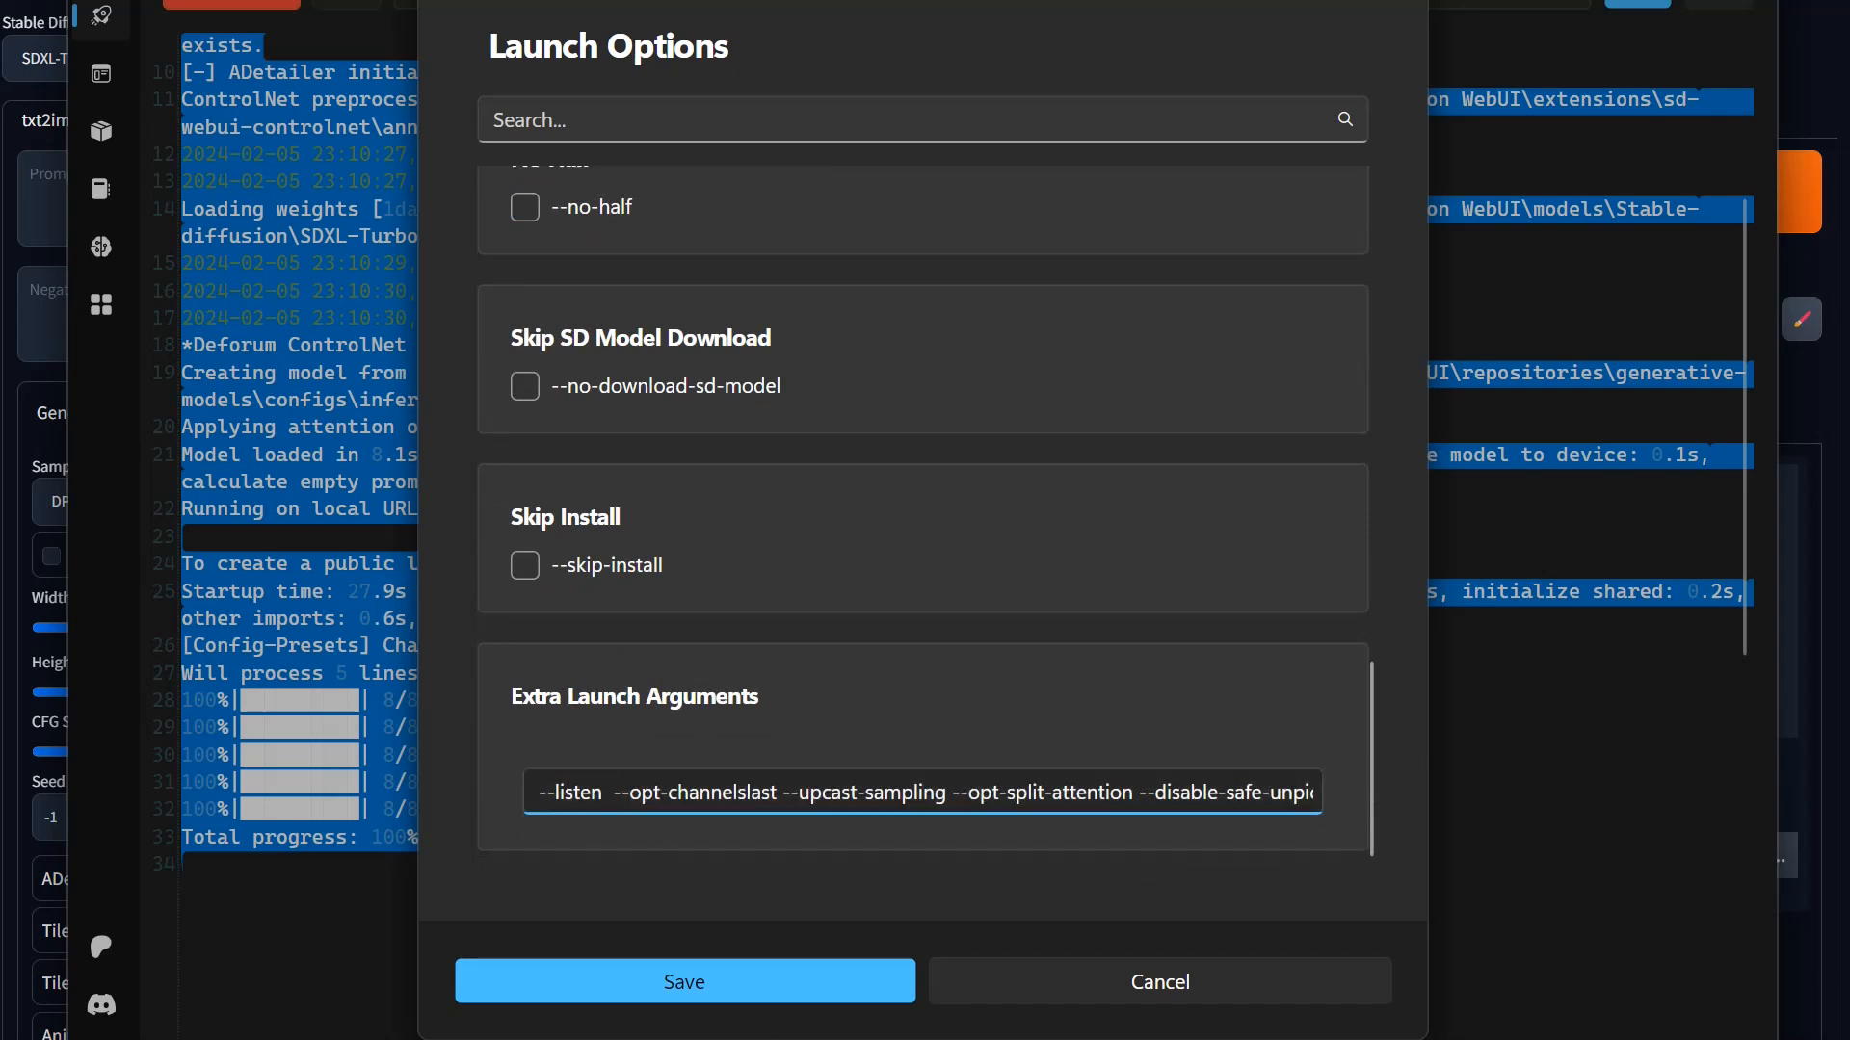
pyautogui.hotkey('ctrl', 'a')
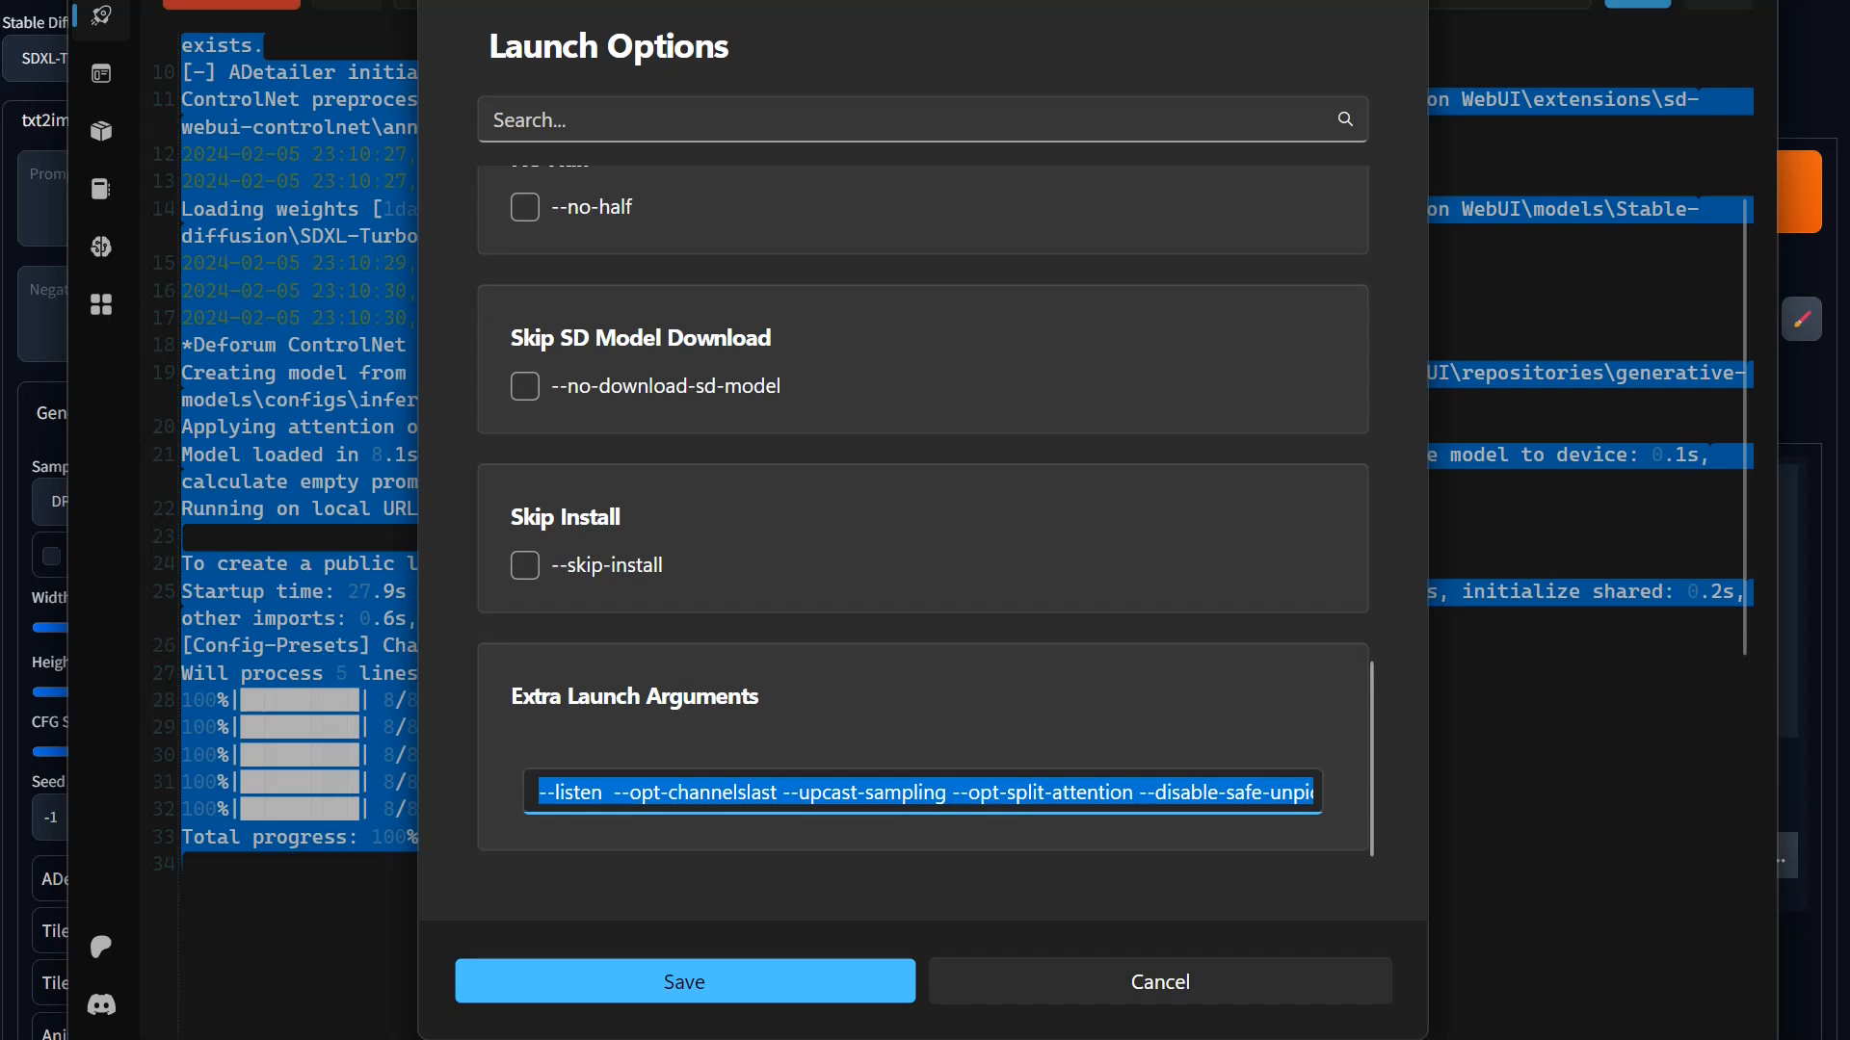
pyautogui.hotkey('alt', 'Tab')
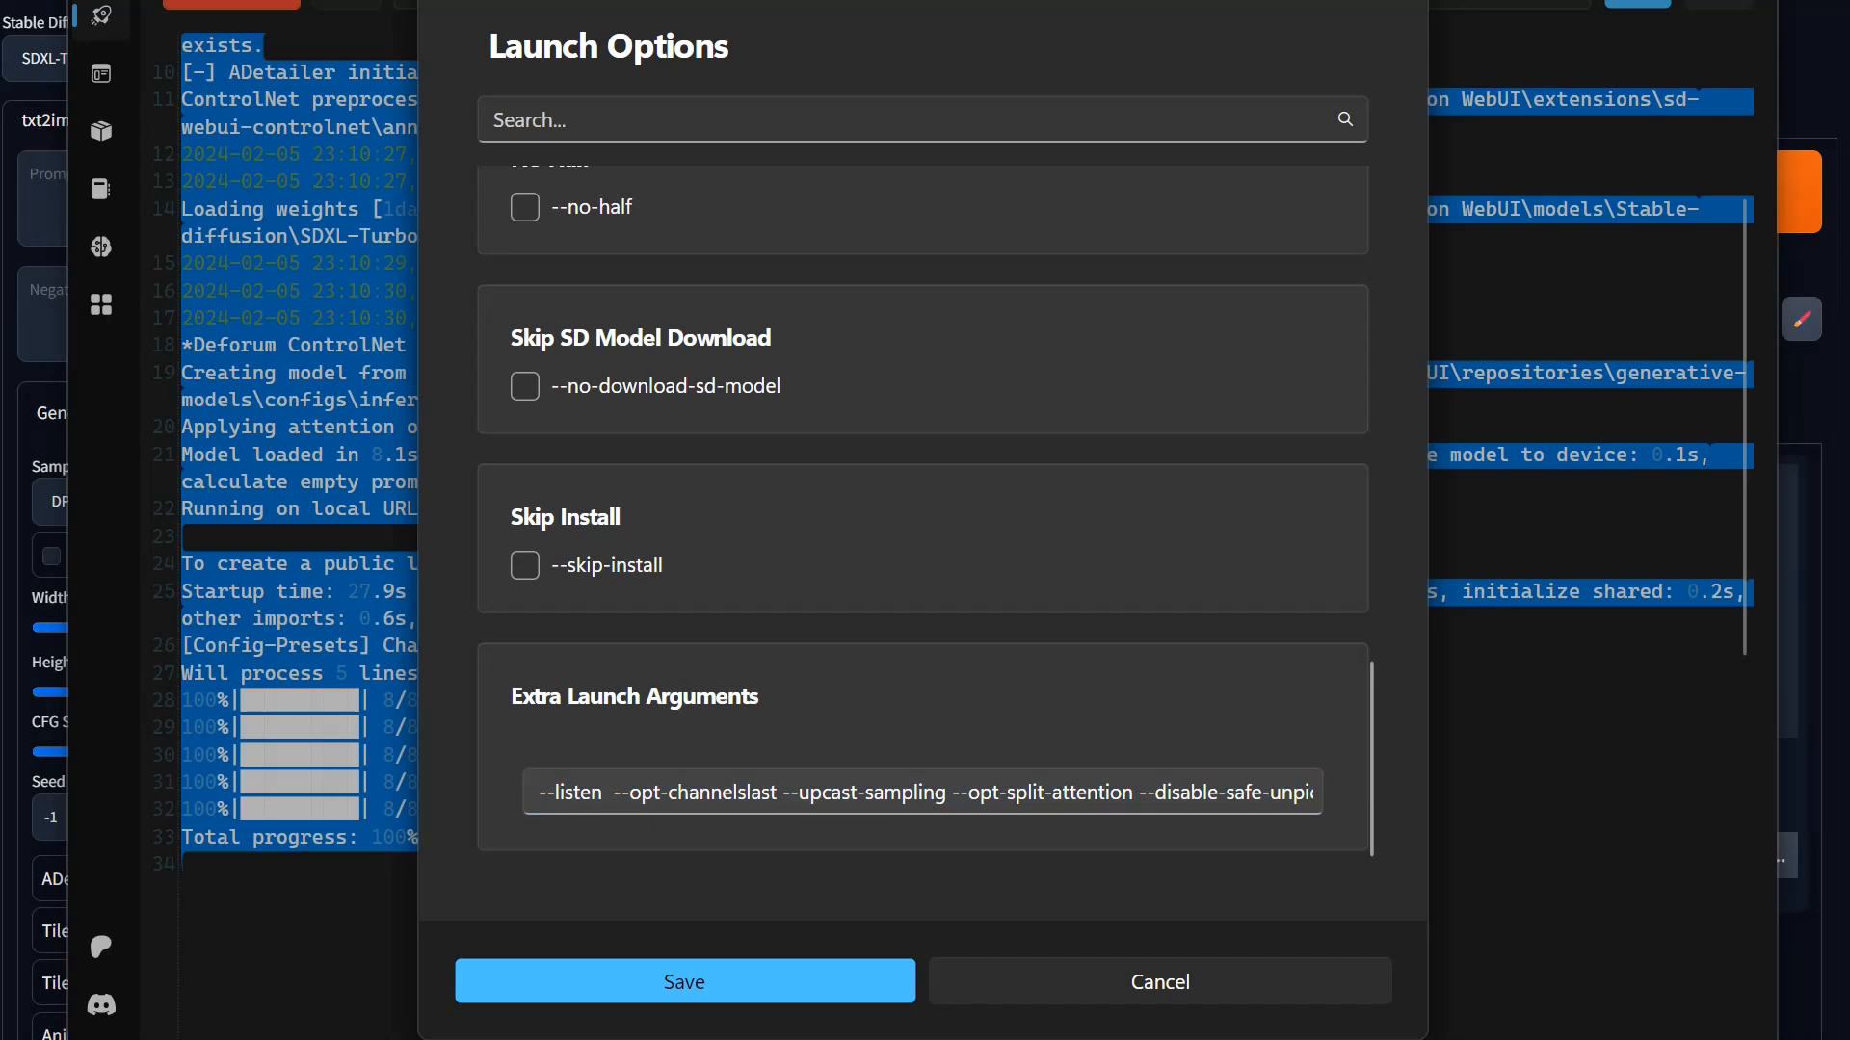
pyautogui.click(1139, 792)
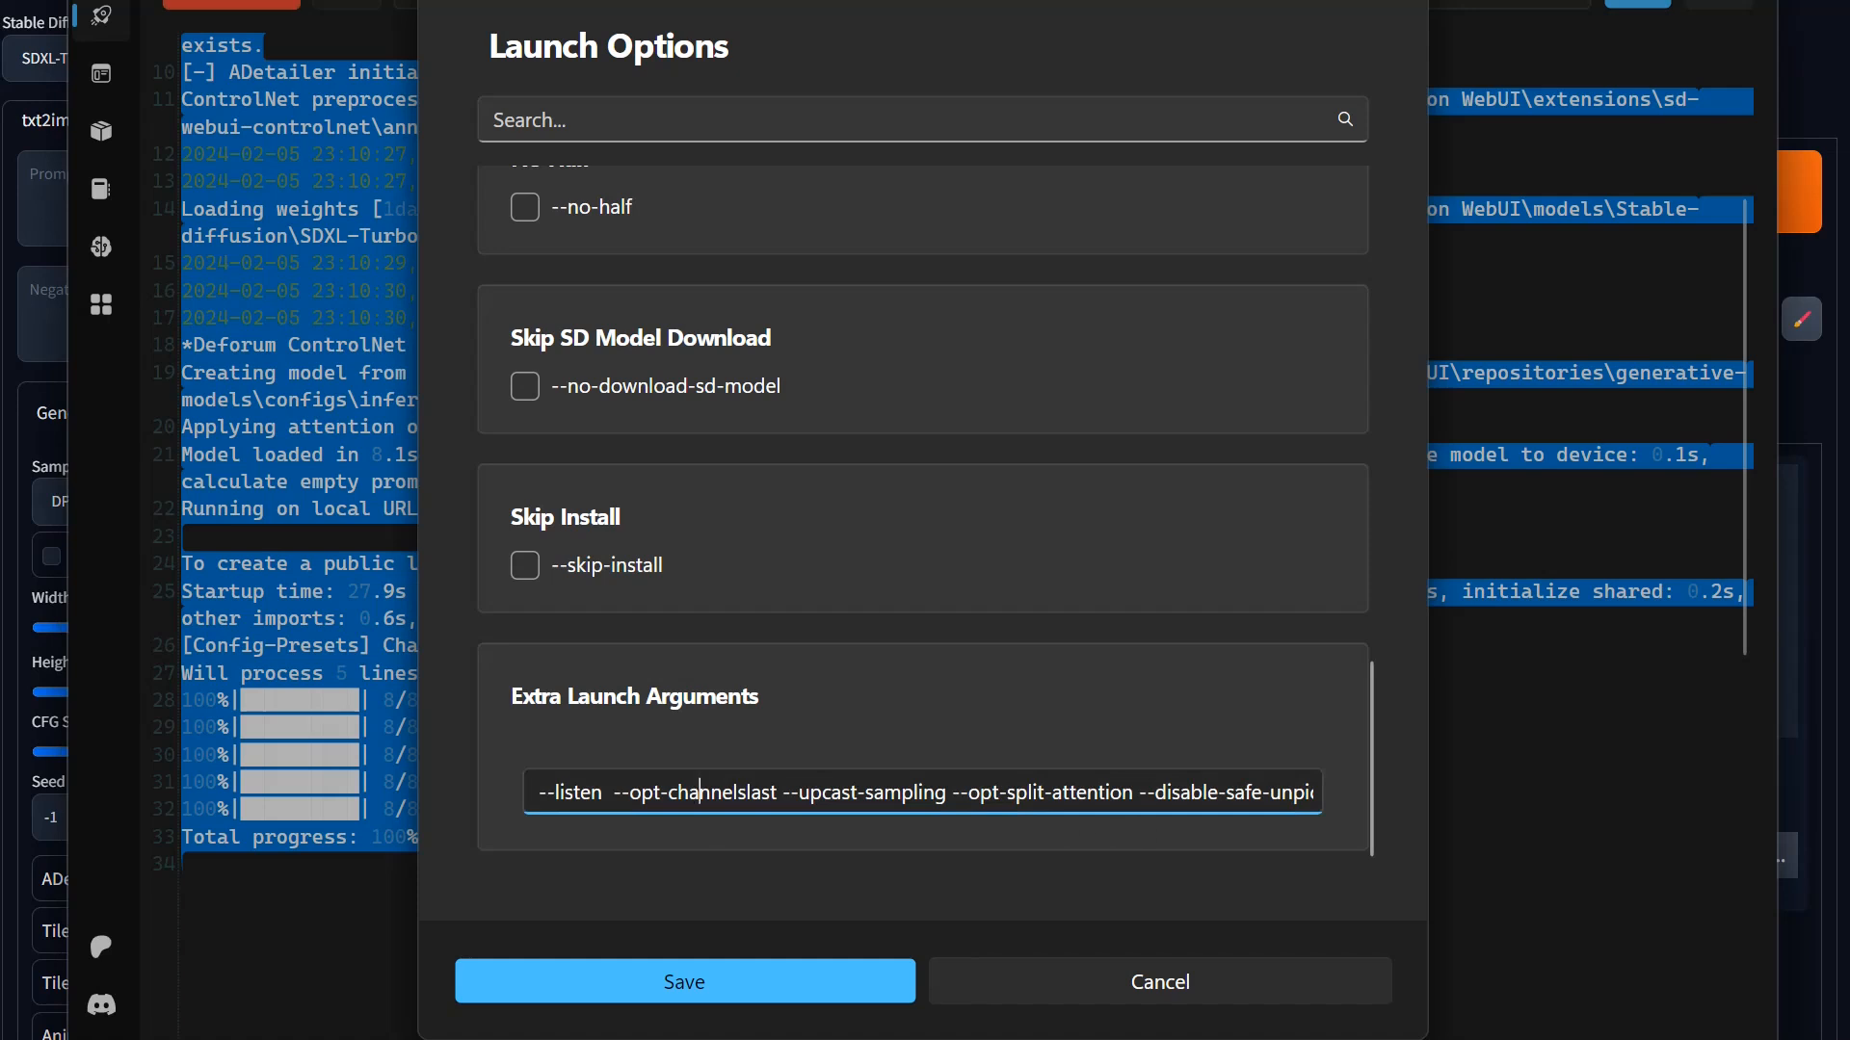
pyautogui.moveTo(1139, 792); pyautogui.dragTo(613, 792)
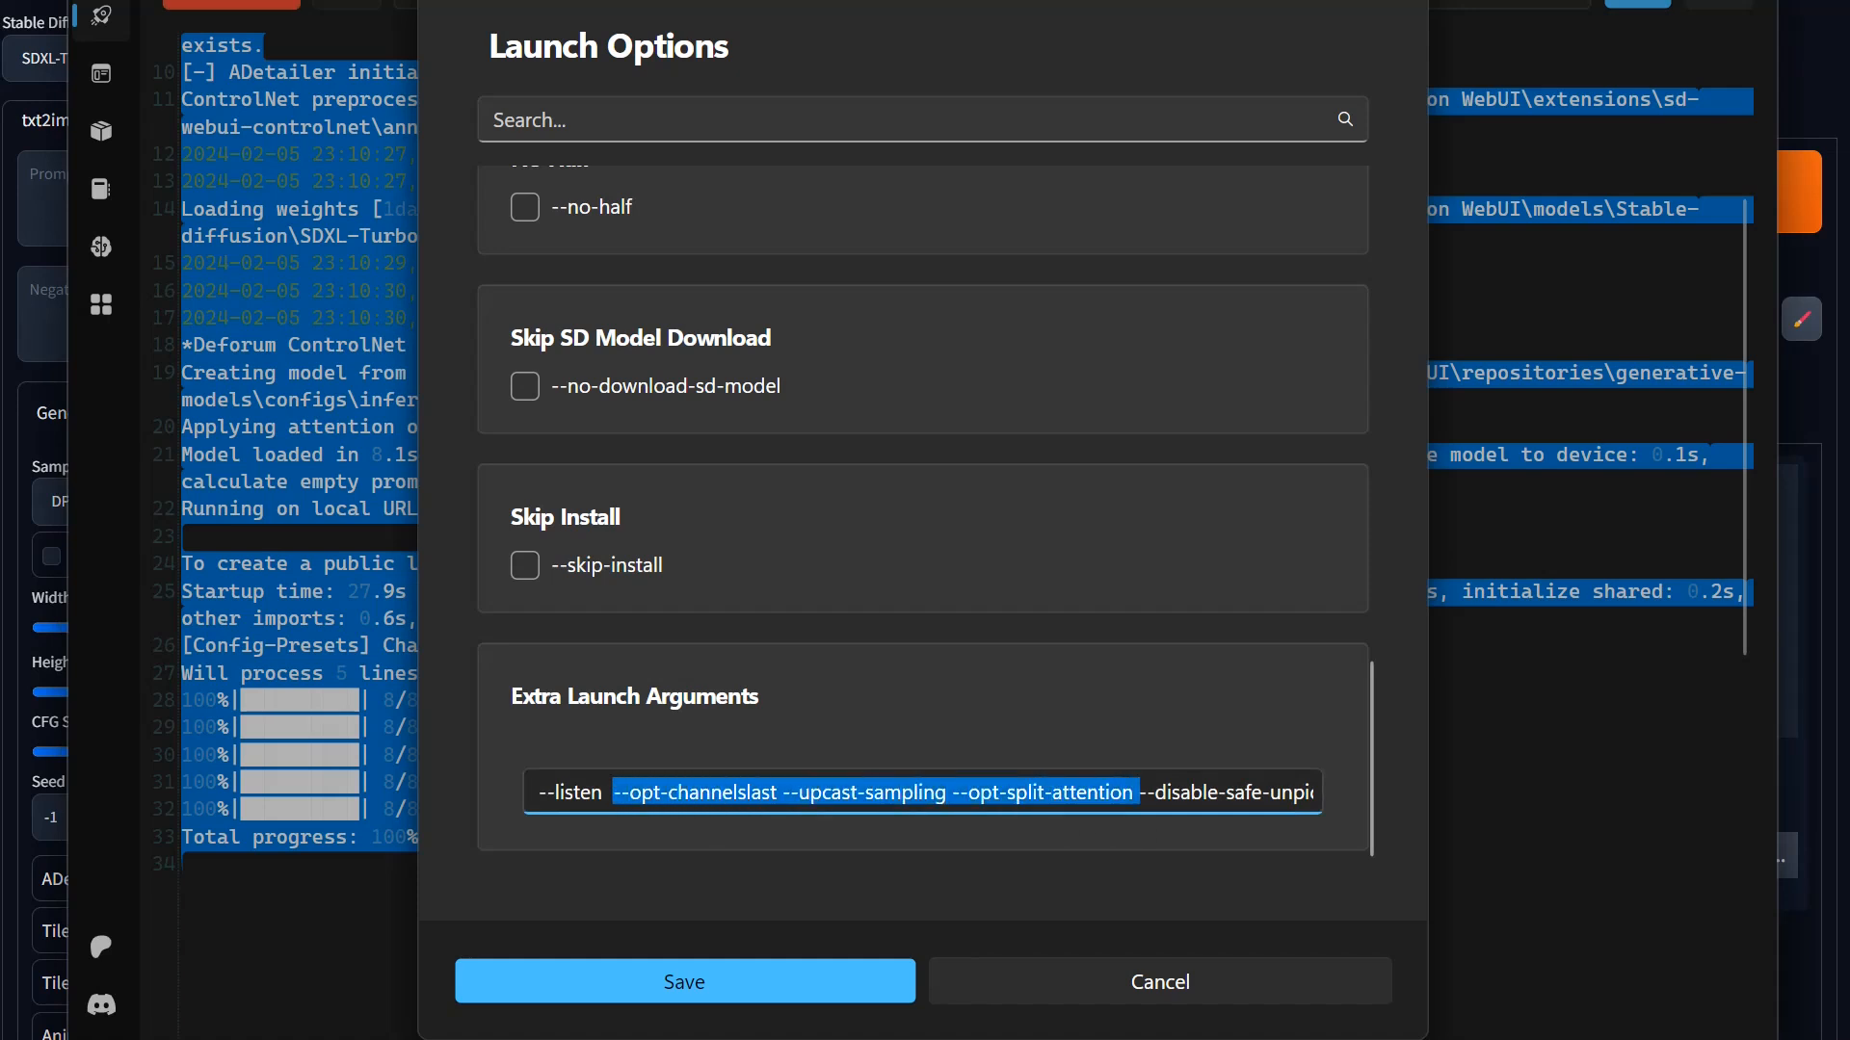
pyautogui.press('BackSpace')
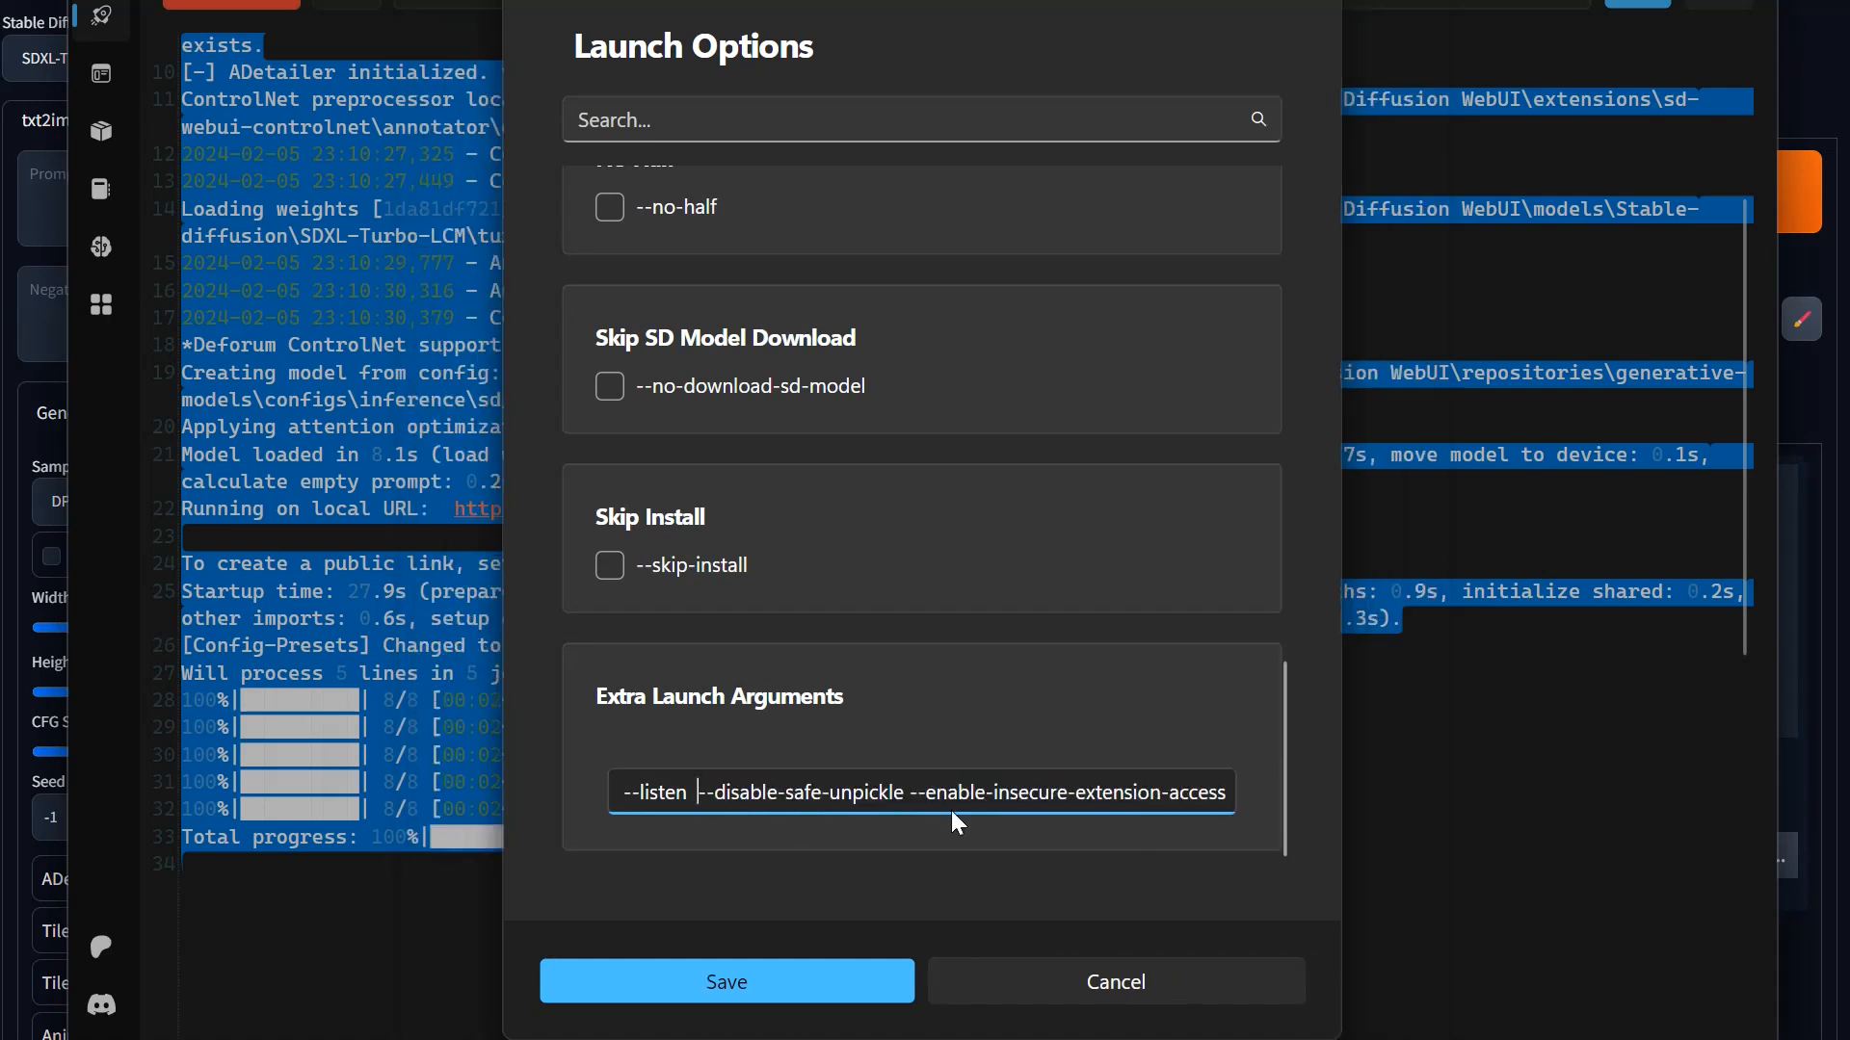
# Step: Add --no-half-vae between --listen and --disable-safe-unpickle in the Extra Launch Arguments
pyautogui.write('-')
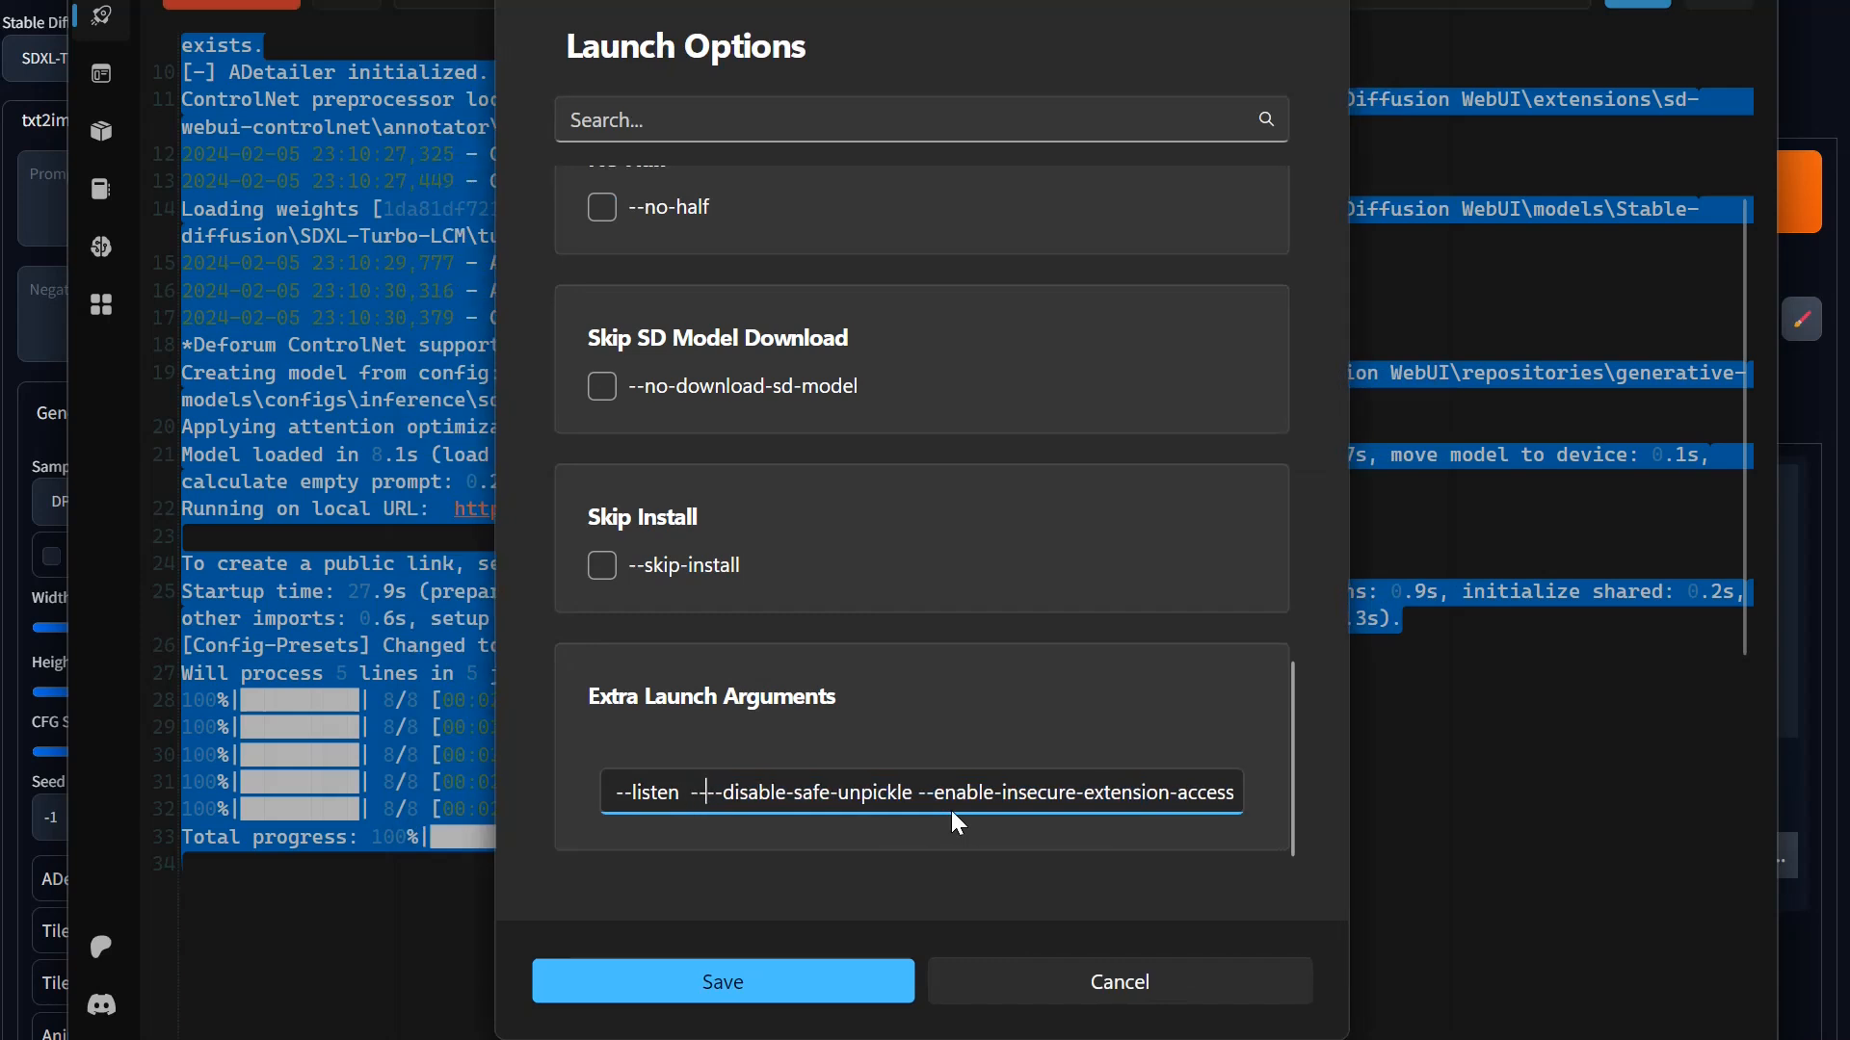
pyautogui.write('-no-half-vae')
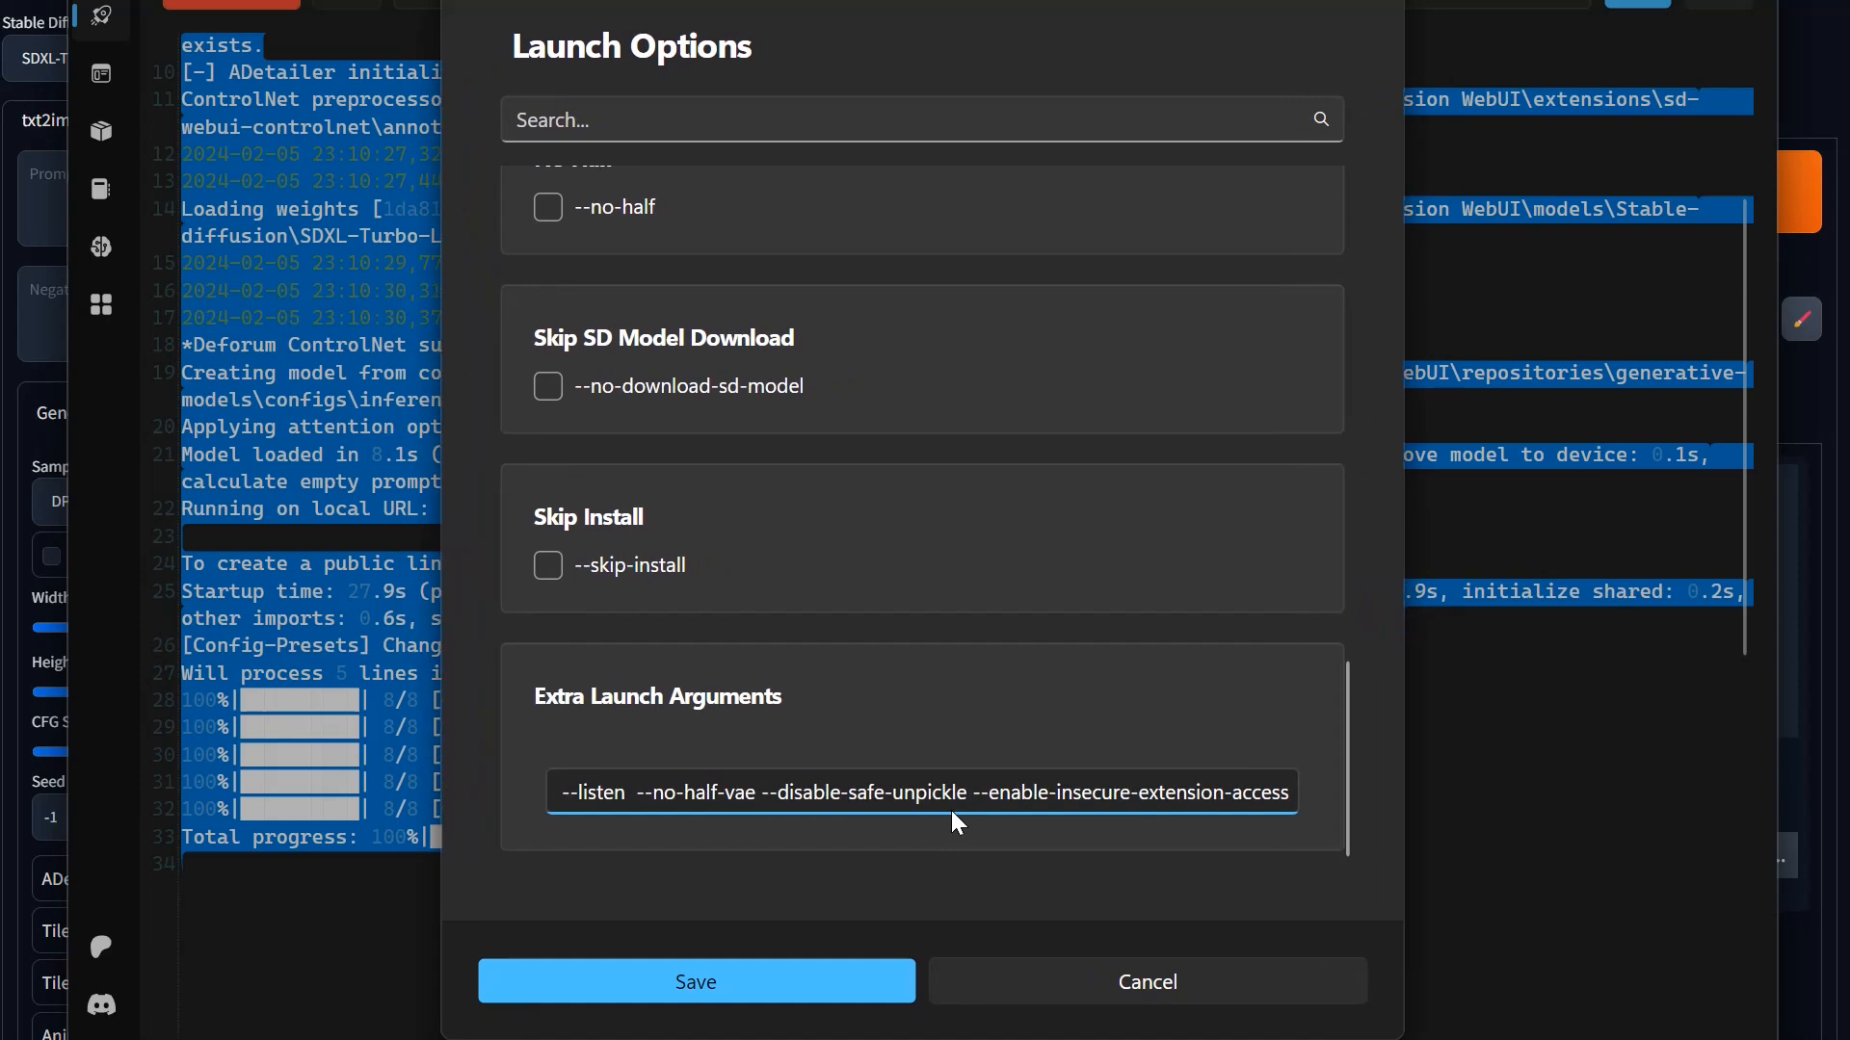
# Step: Save the revised launch options, and restart the Stable Diffusion WebUI package so it uses them
pyautogui.scroll(2, 906, 415)
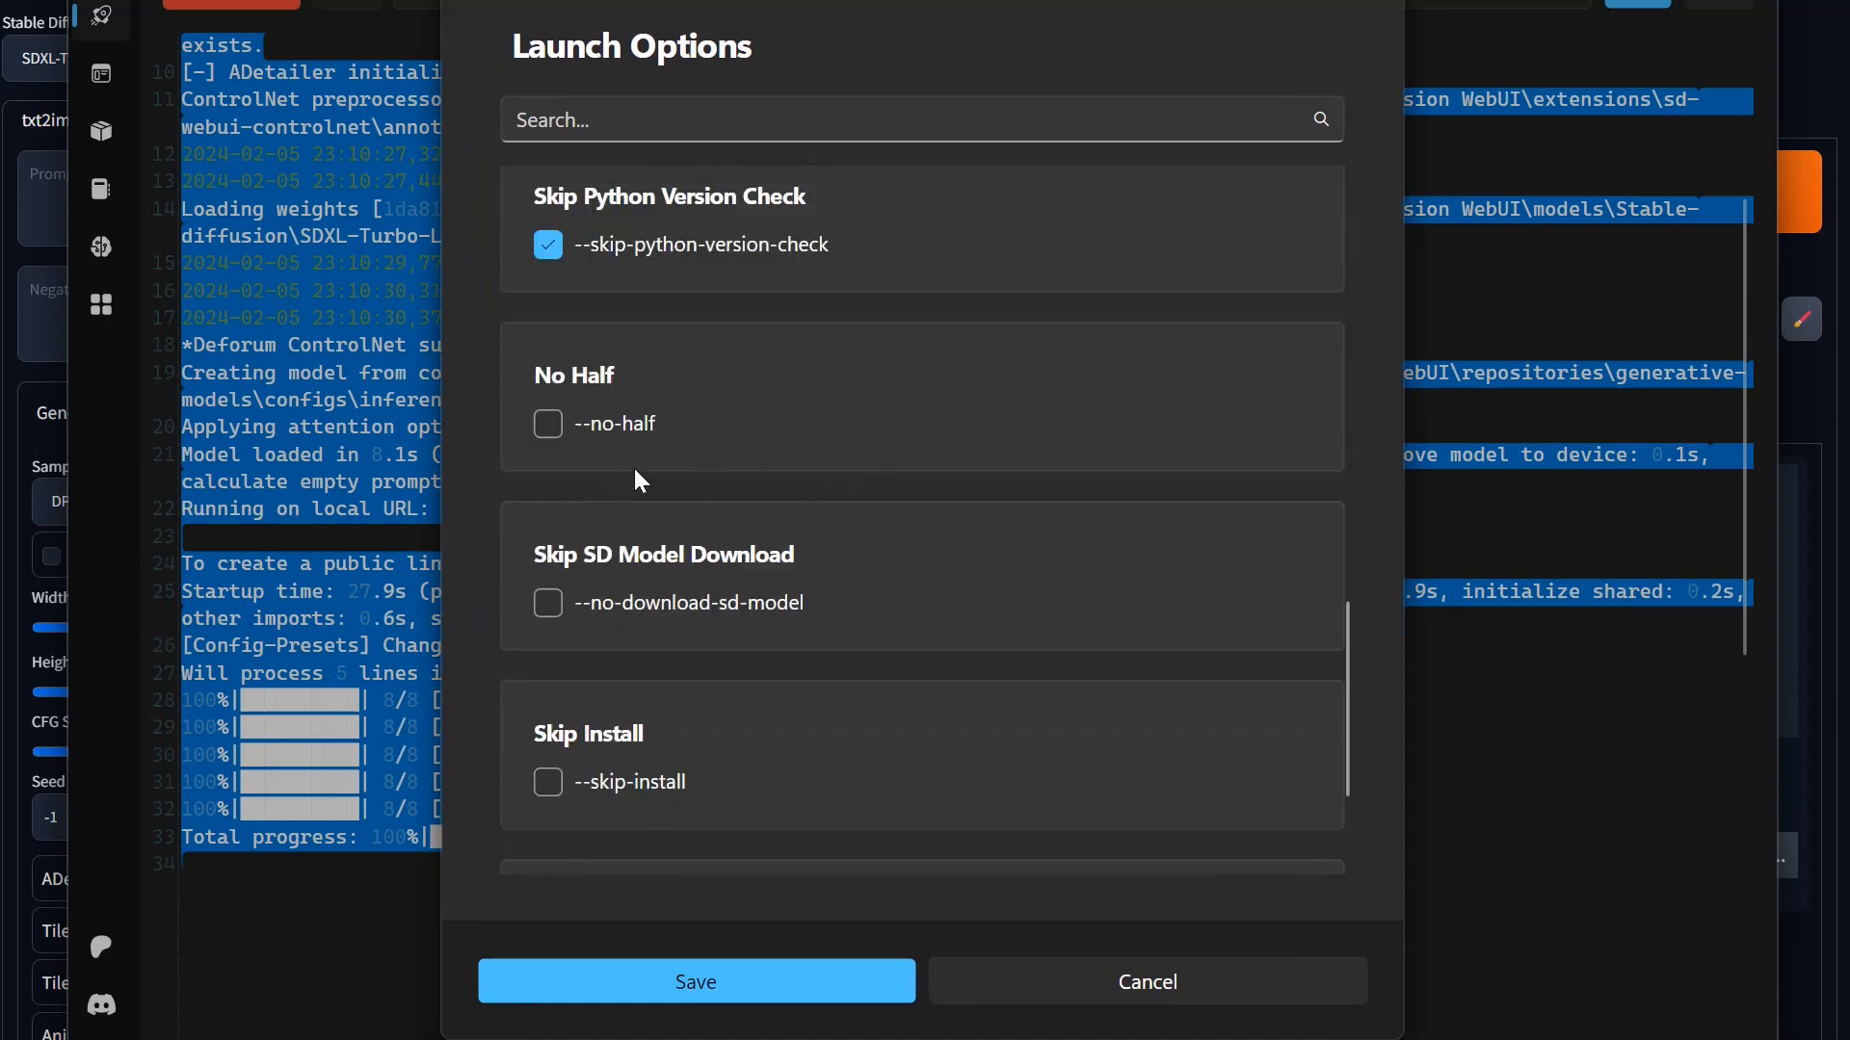
pyautogui.scroll(5, 791, 451)
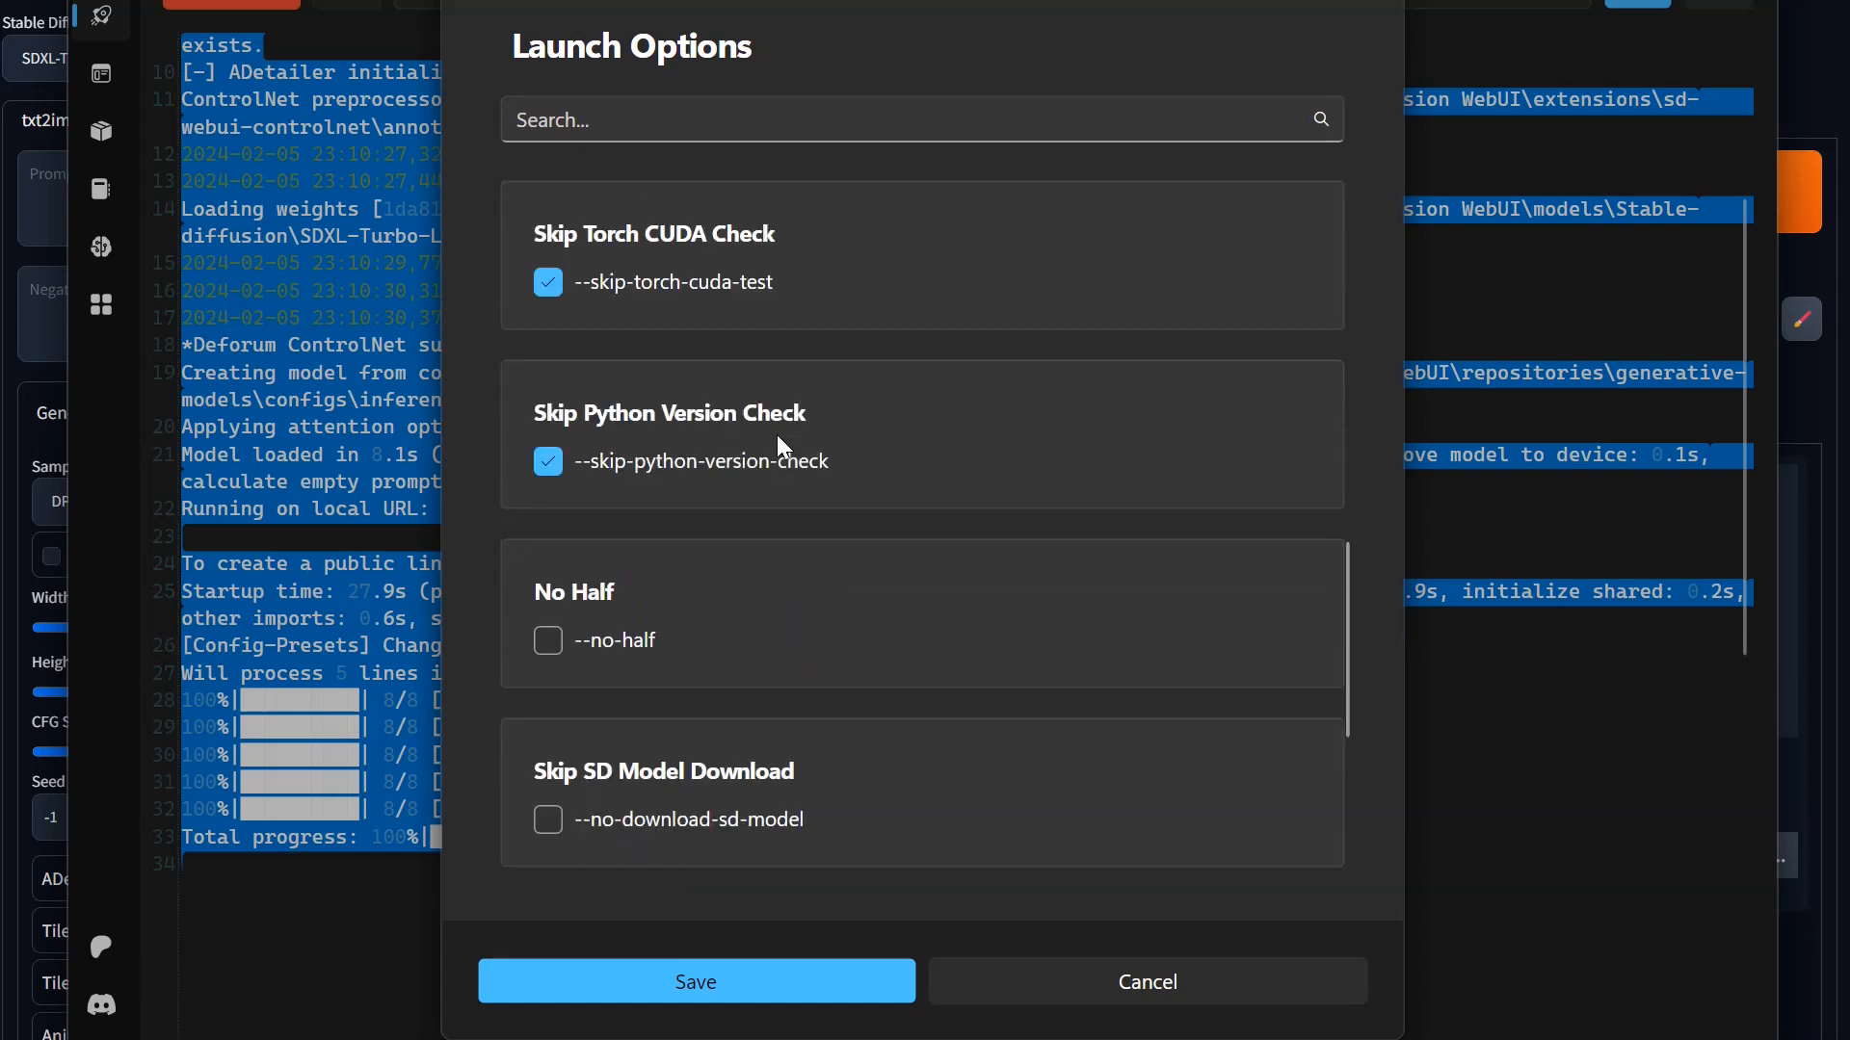
pyautogui.scroll(4, 672, 492)
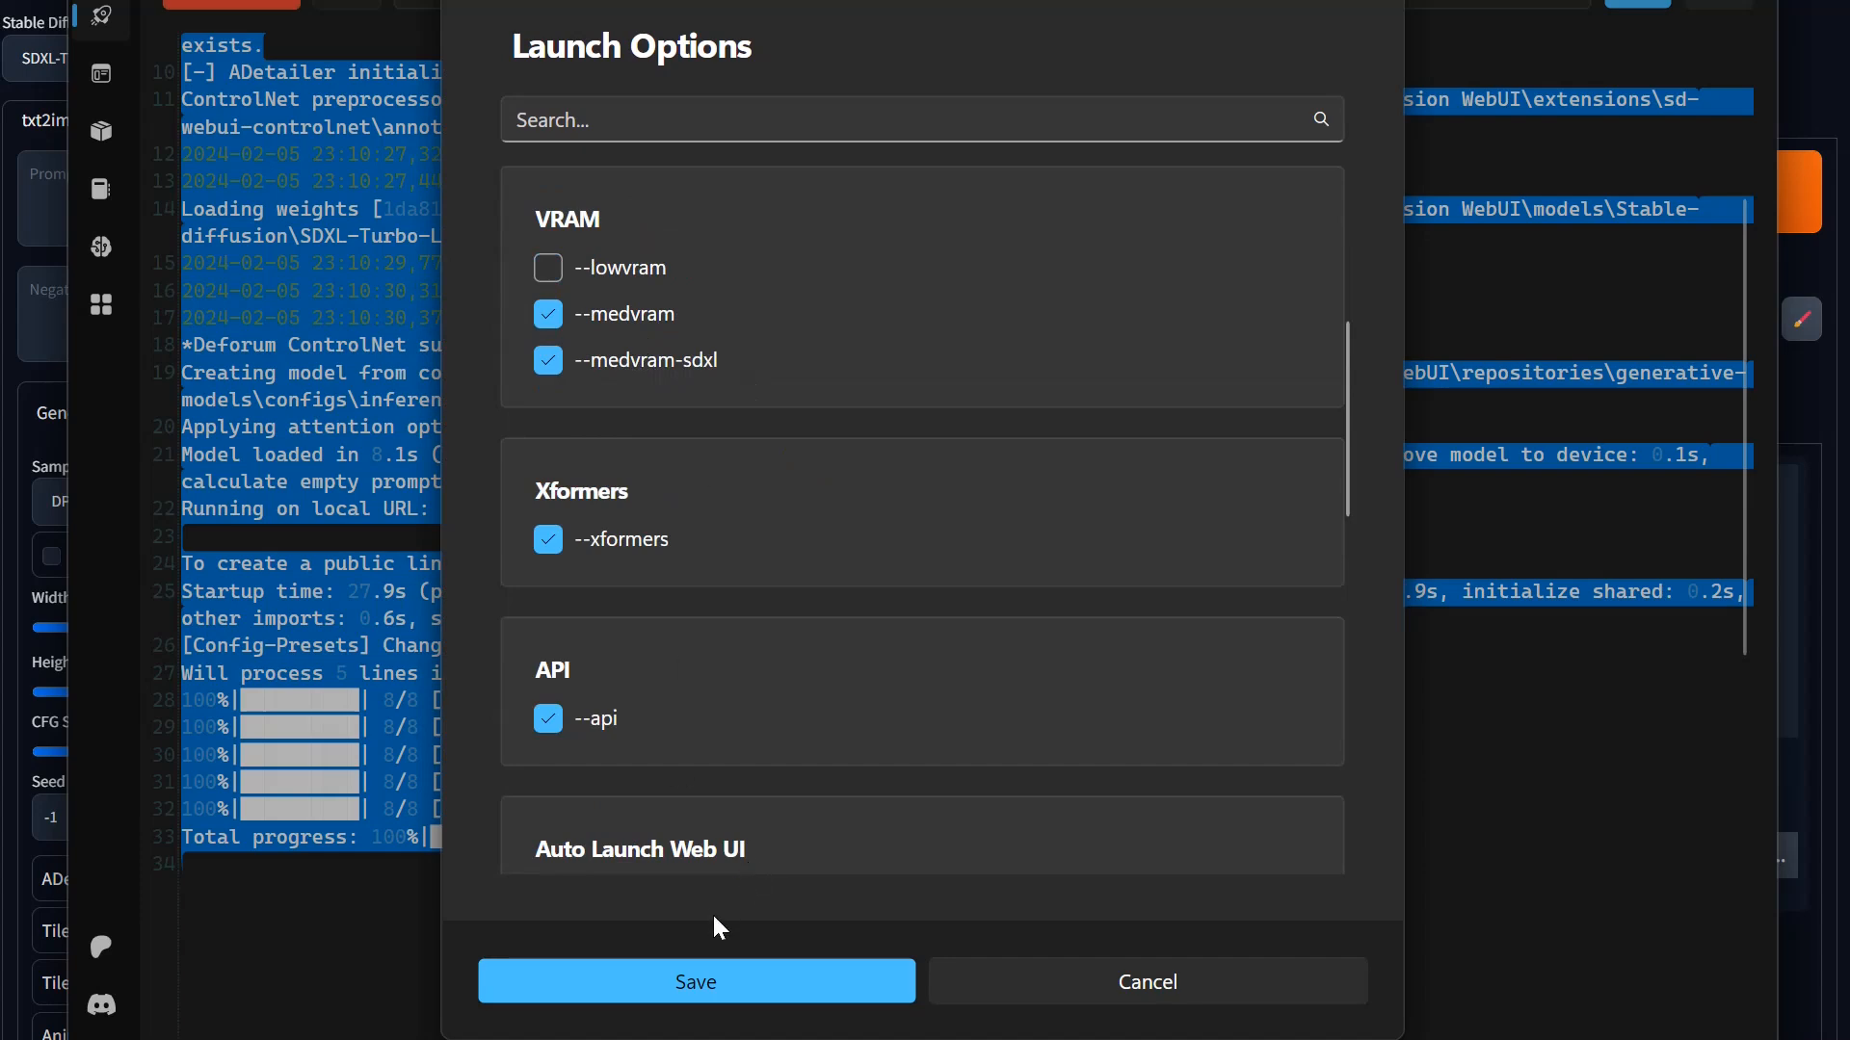
pyautogui.scroll(-10, 815, 681)
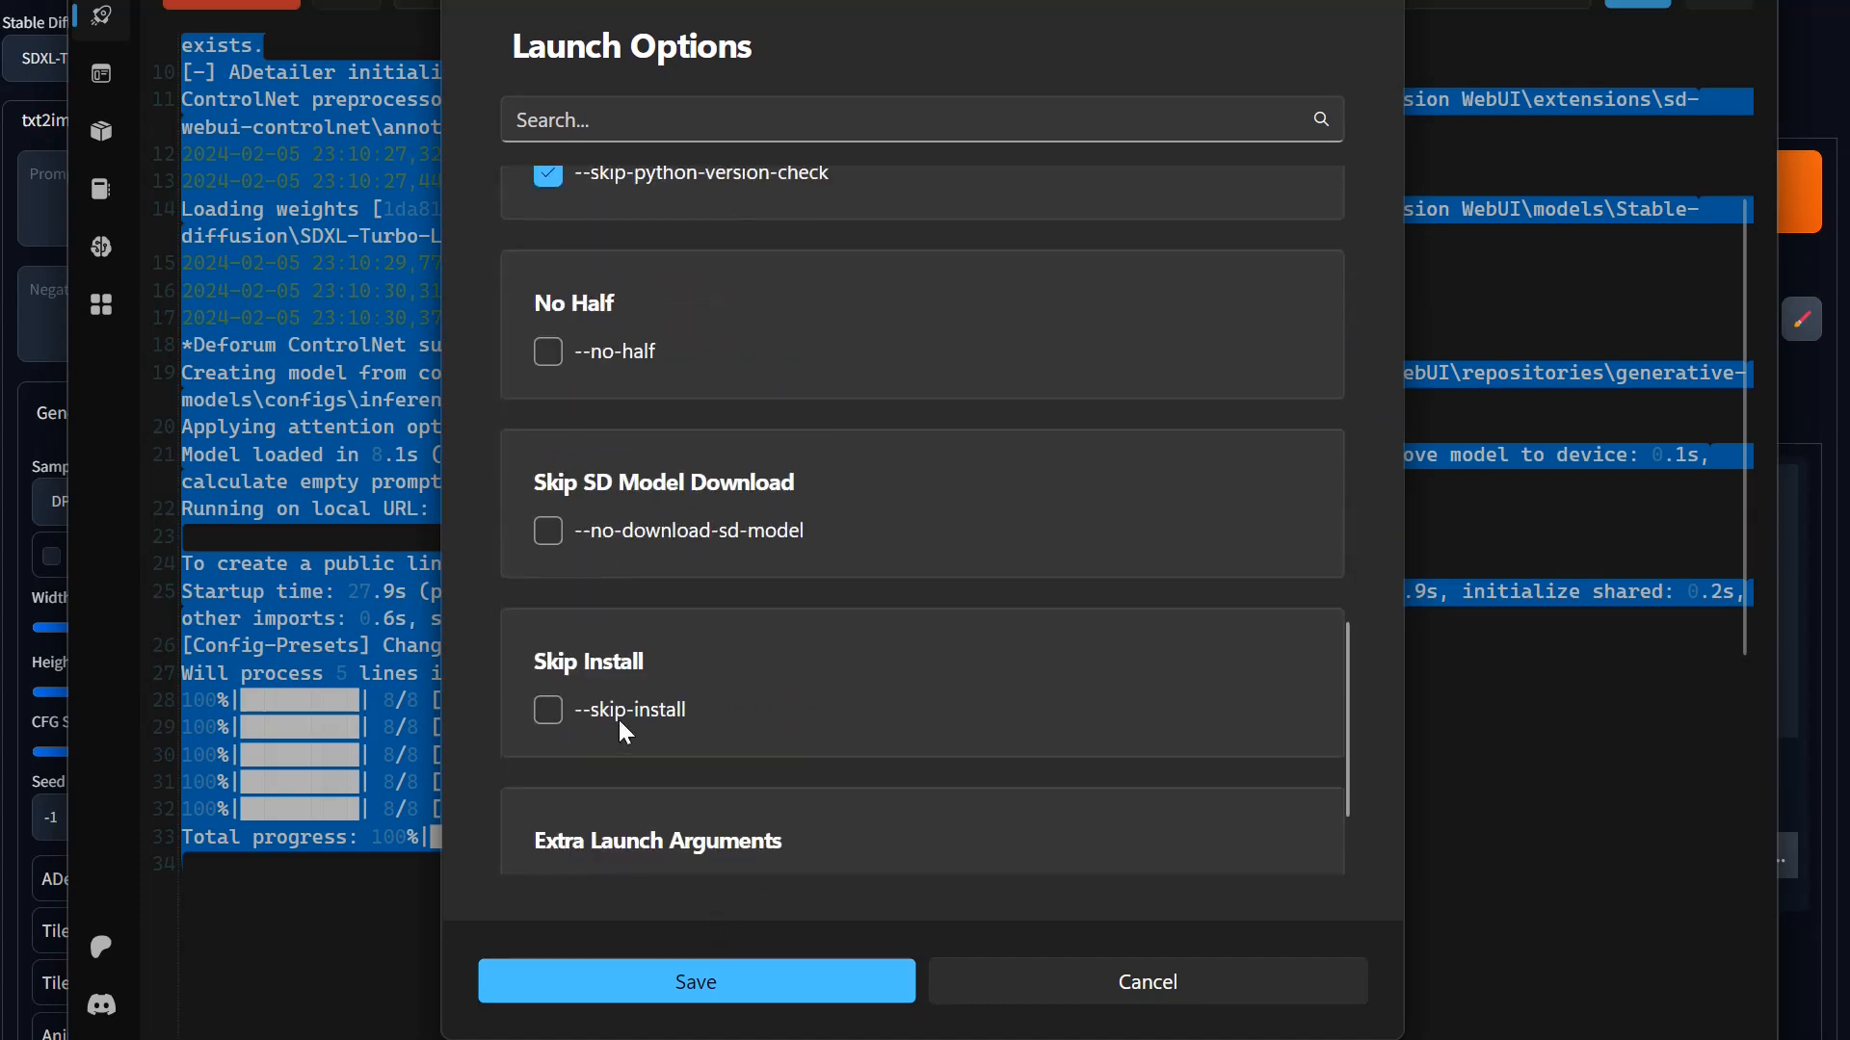
pyautogui.click(747, 985)
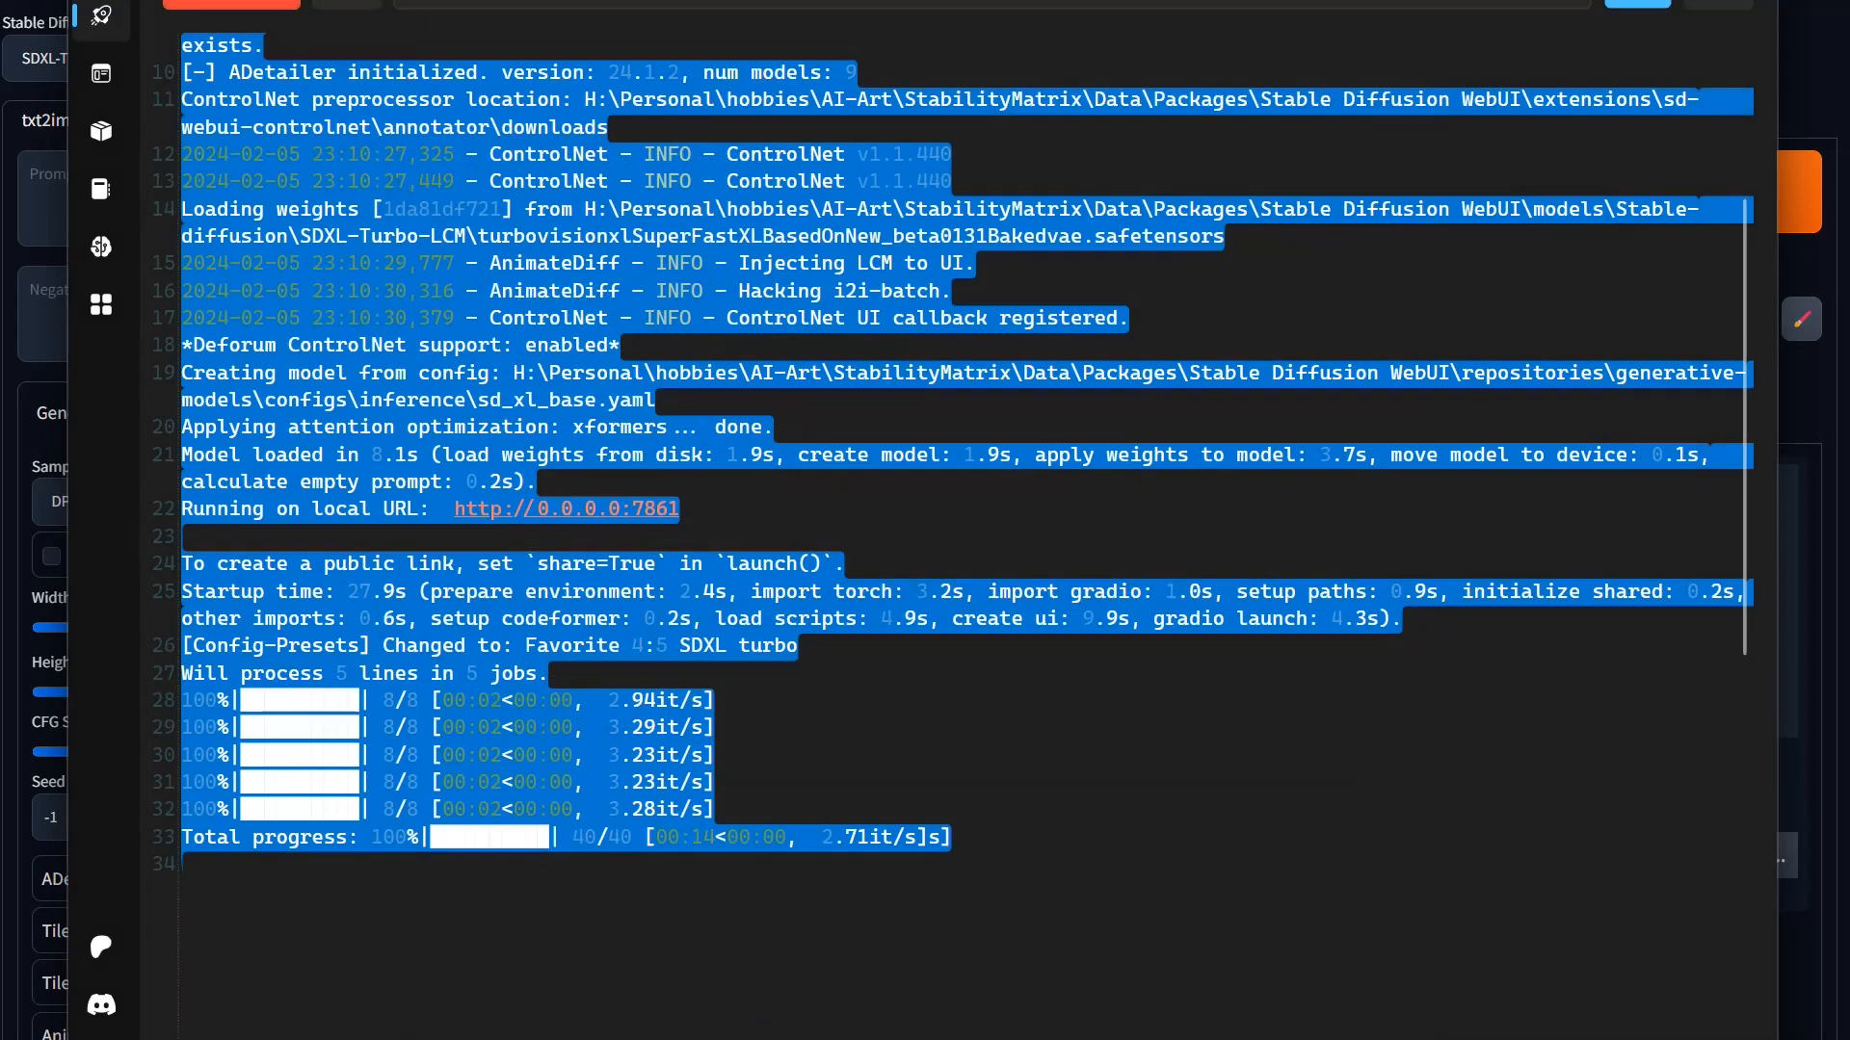
pyautogui.click(280, 6)
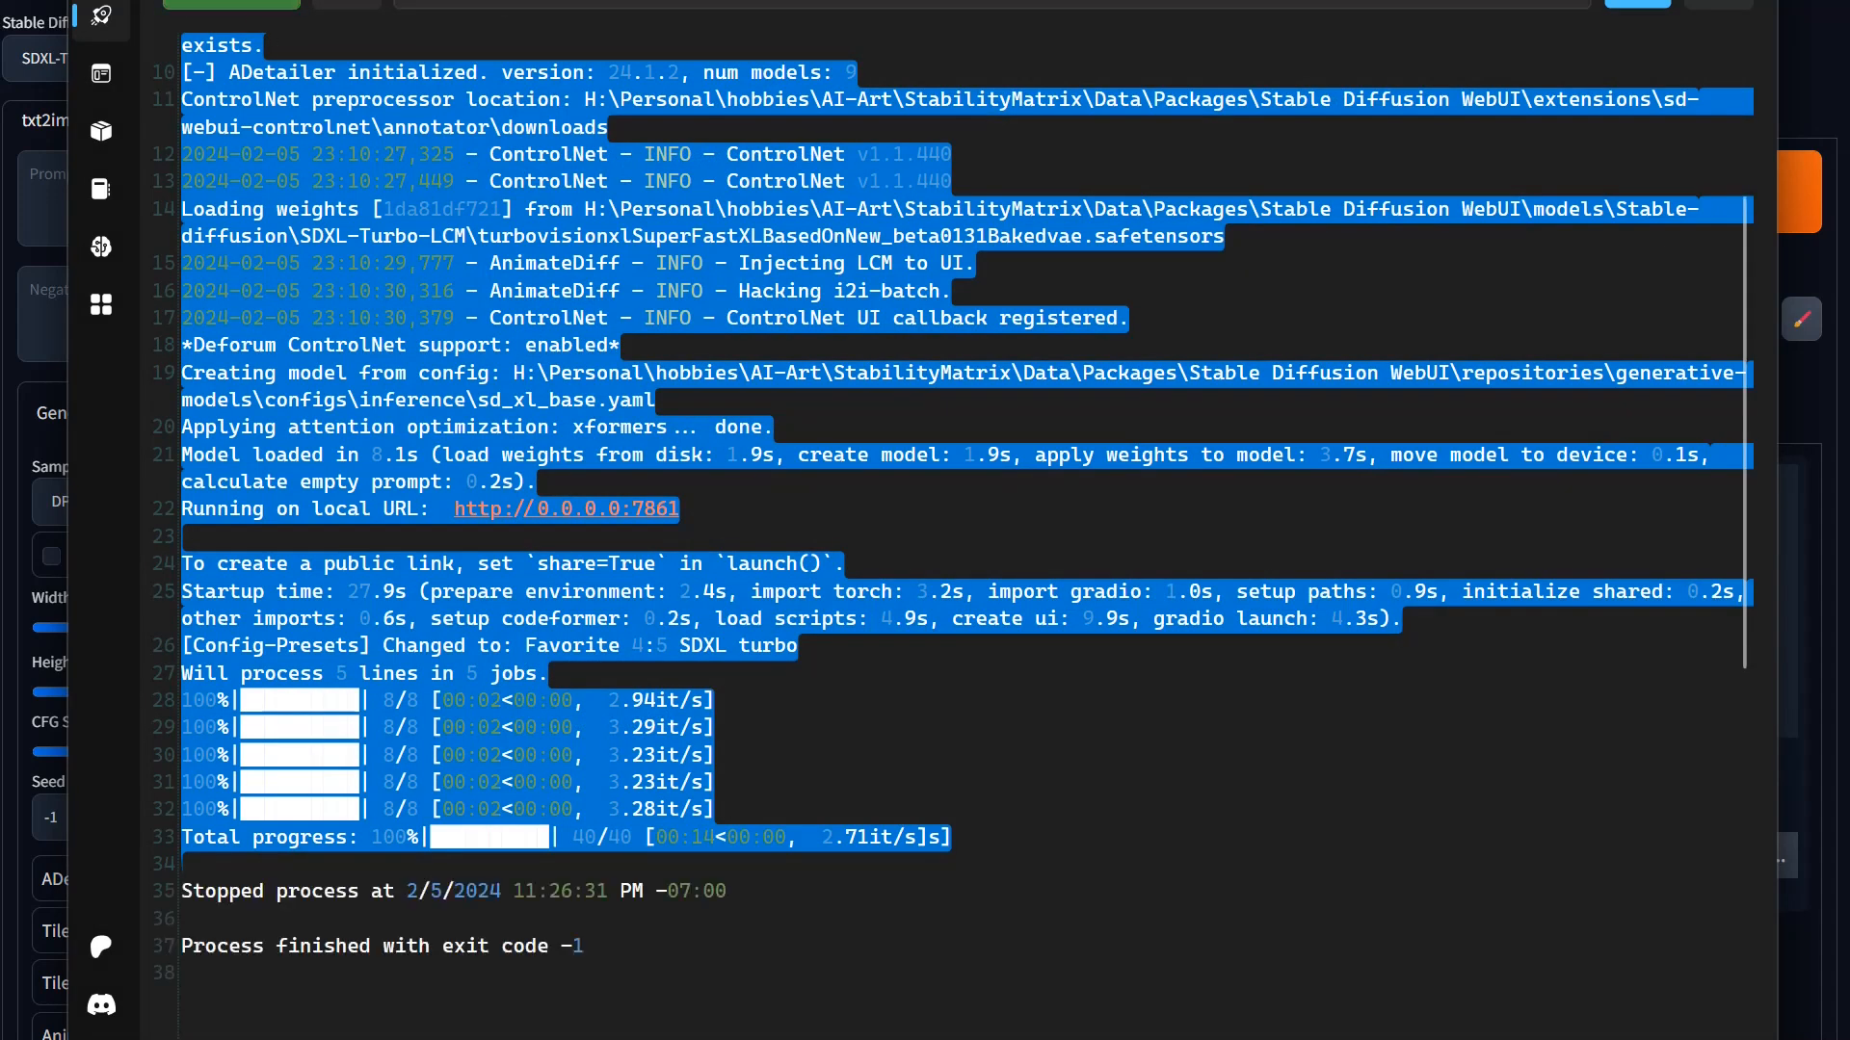
pyautogui.click(239, 3)
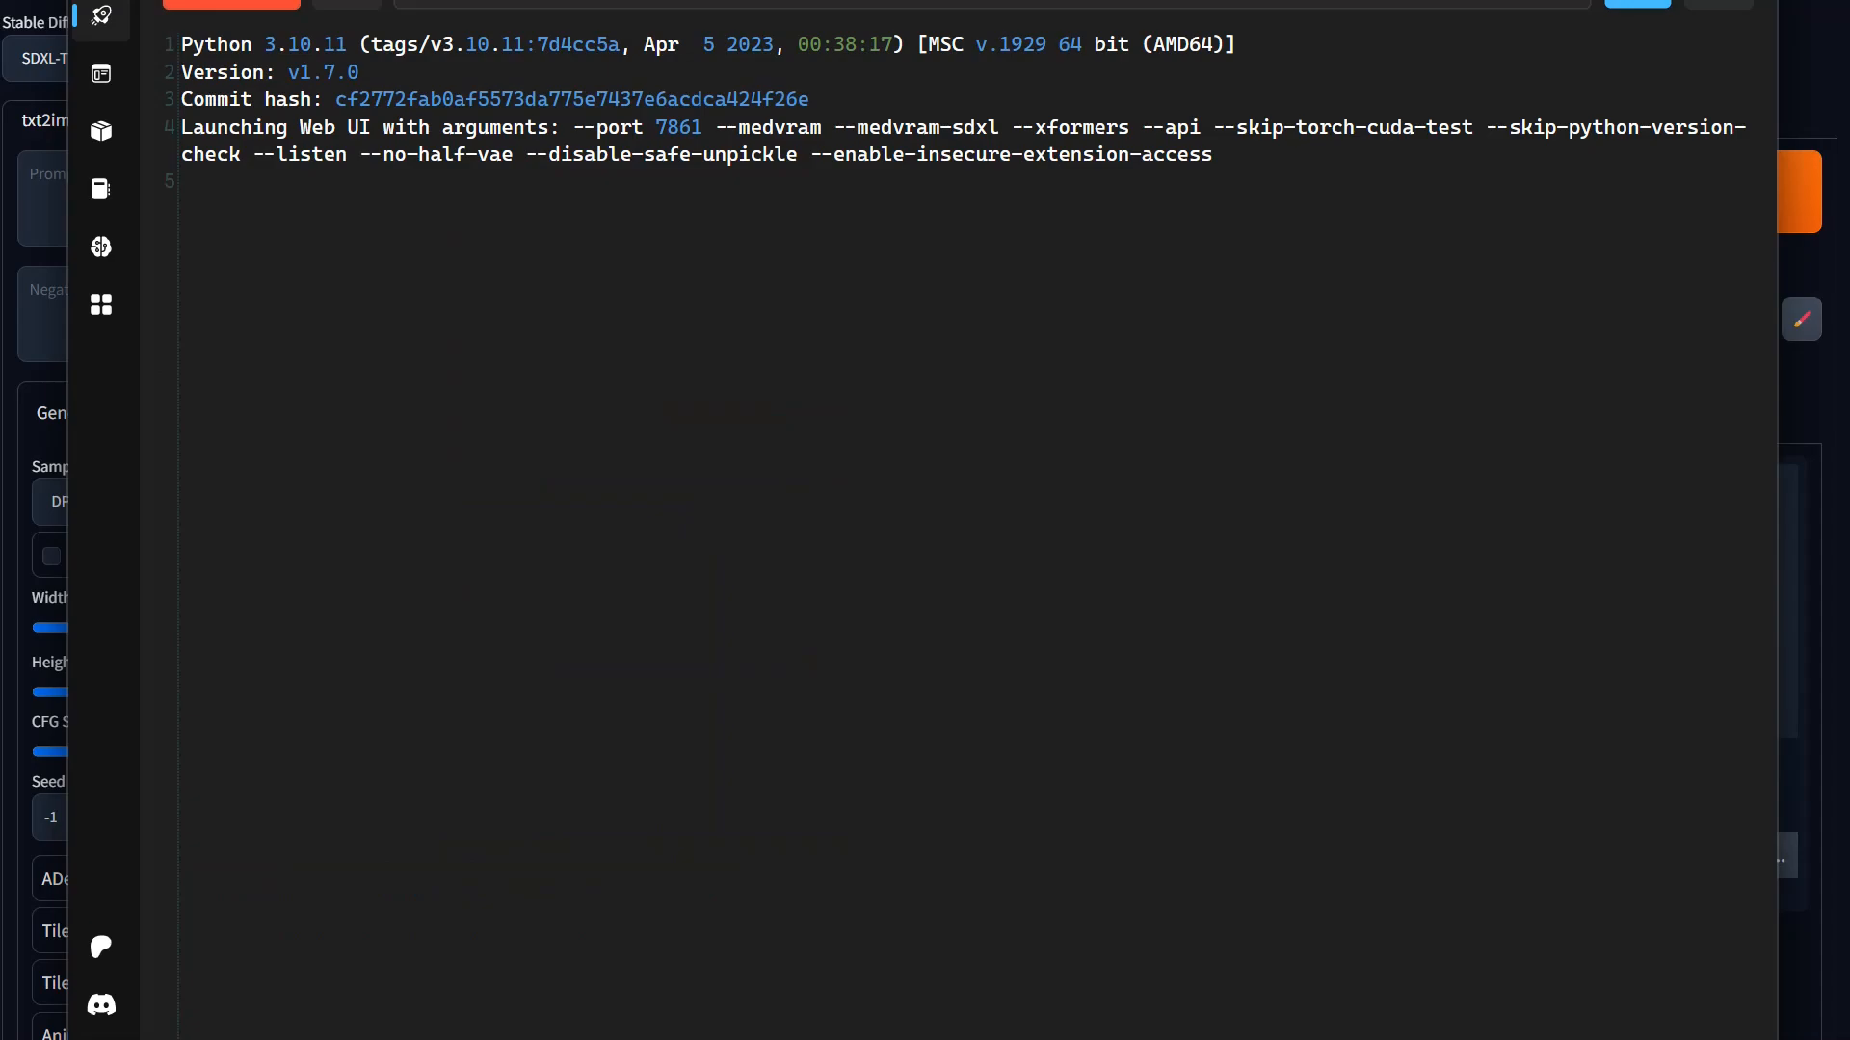
# Step: Switch to the Stable Diffusion WebUI in the browser and apply the "Favorite 4:5 SDXL turbo" config preset
pyautogui.hotkey('alt', 'Tab')
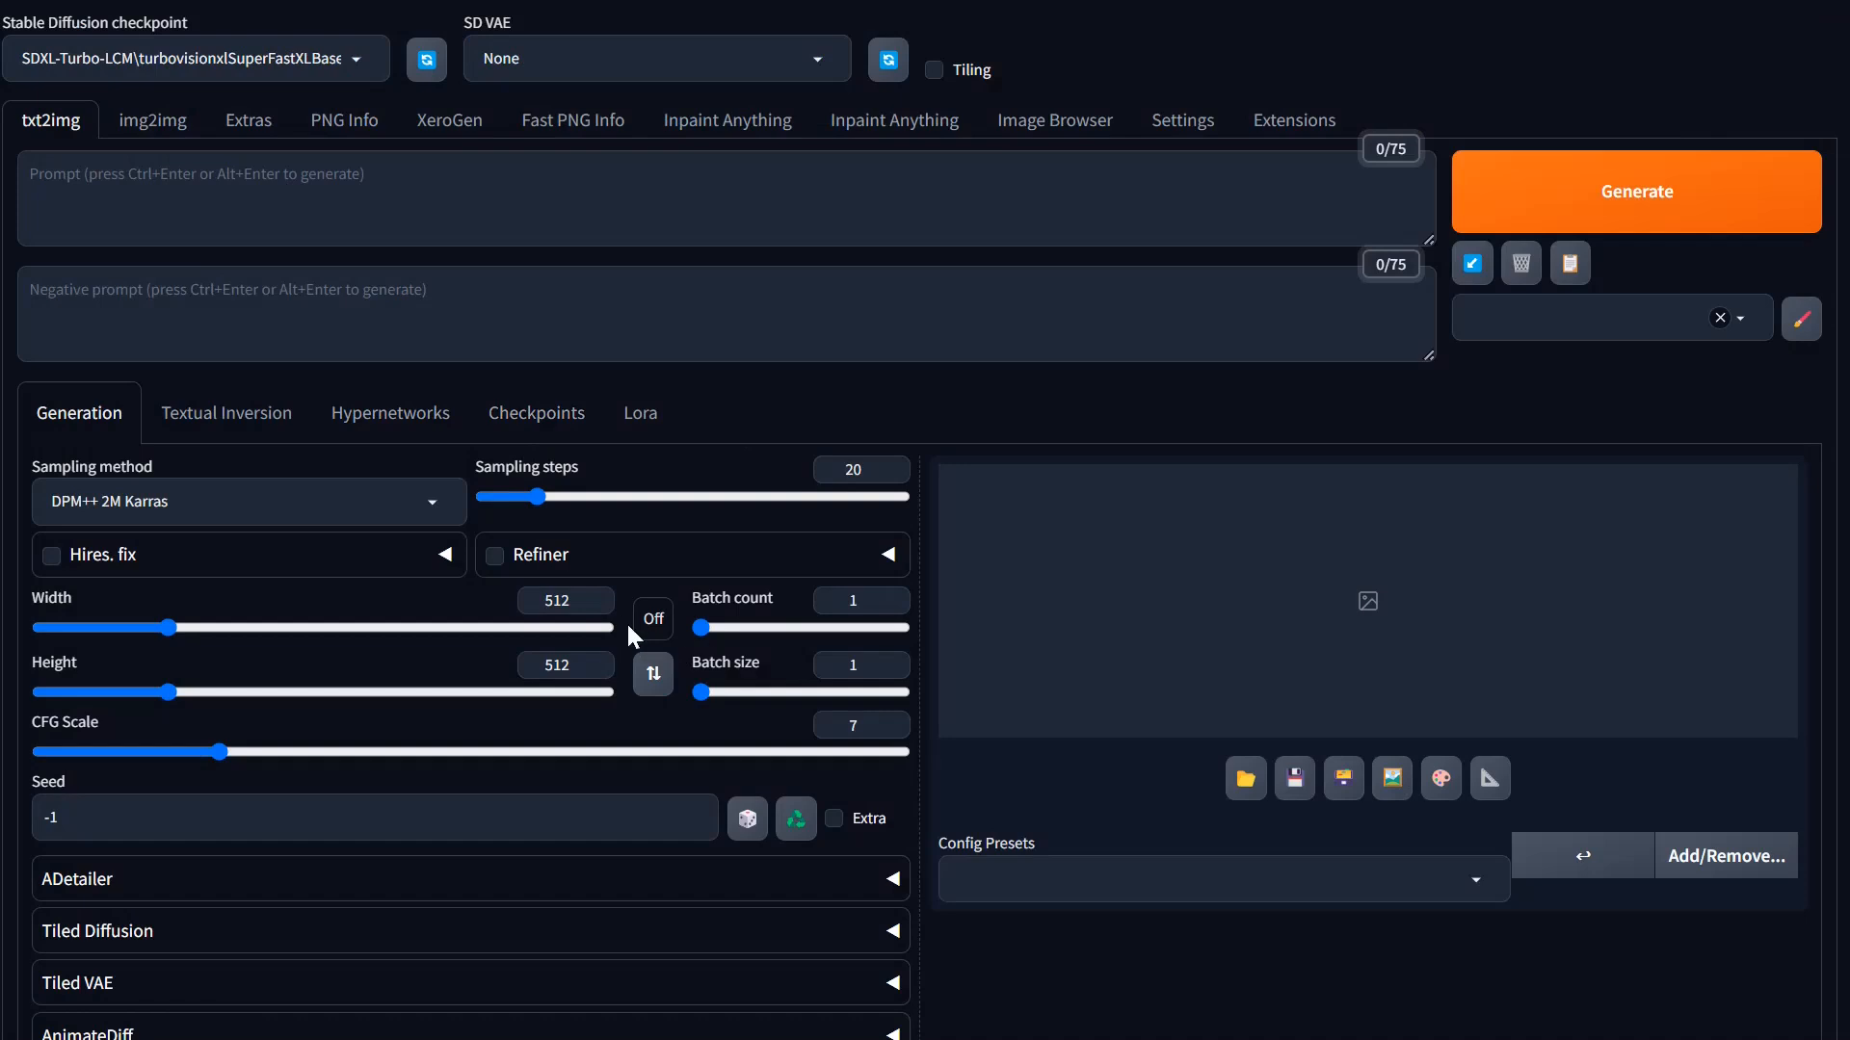
pyautogui.click(1179, 874)
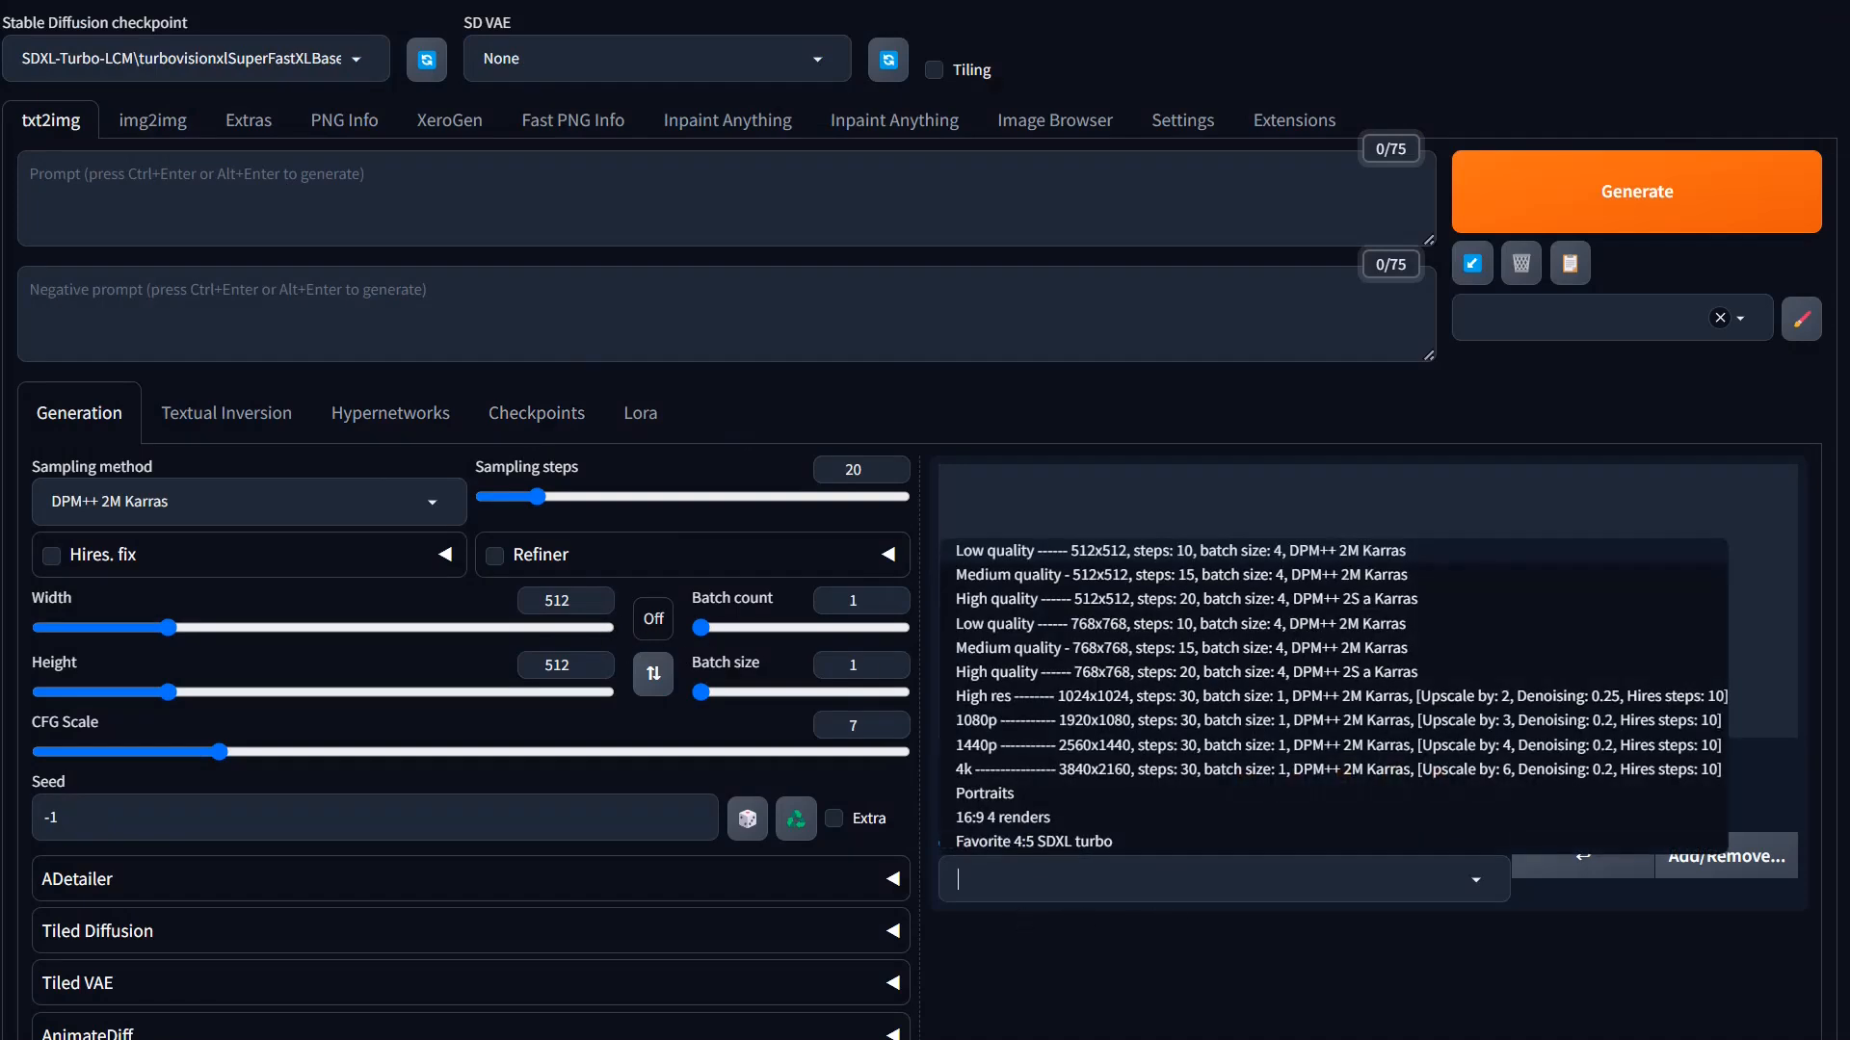
pyautogui.click(1038, 844)
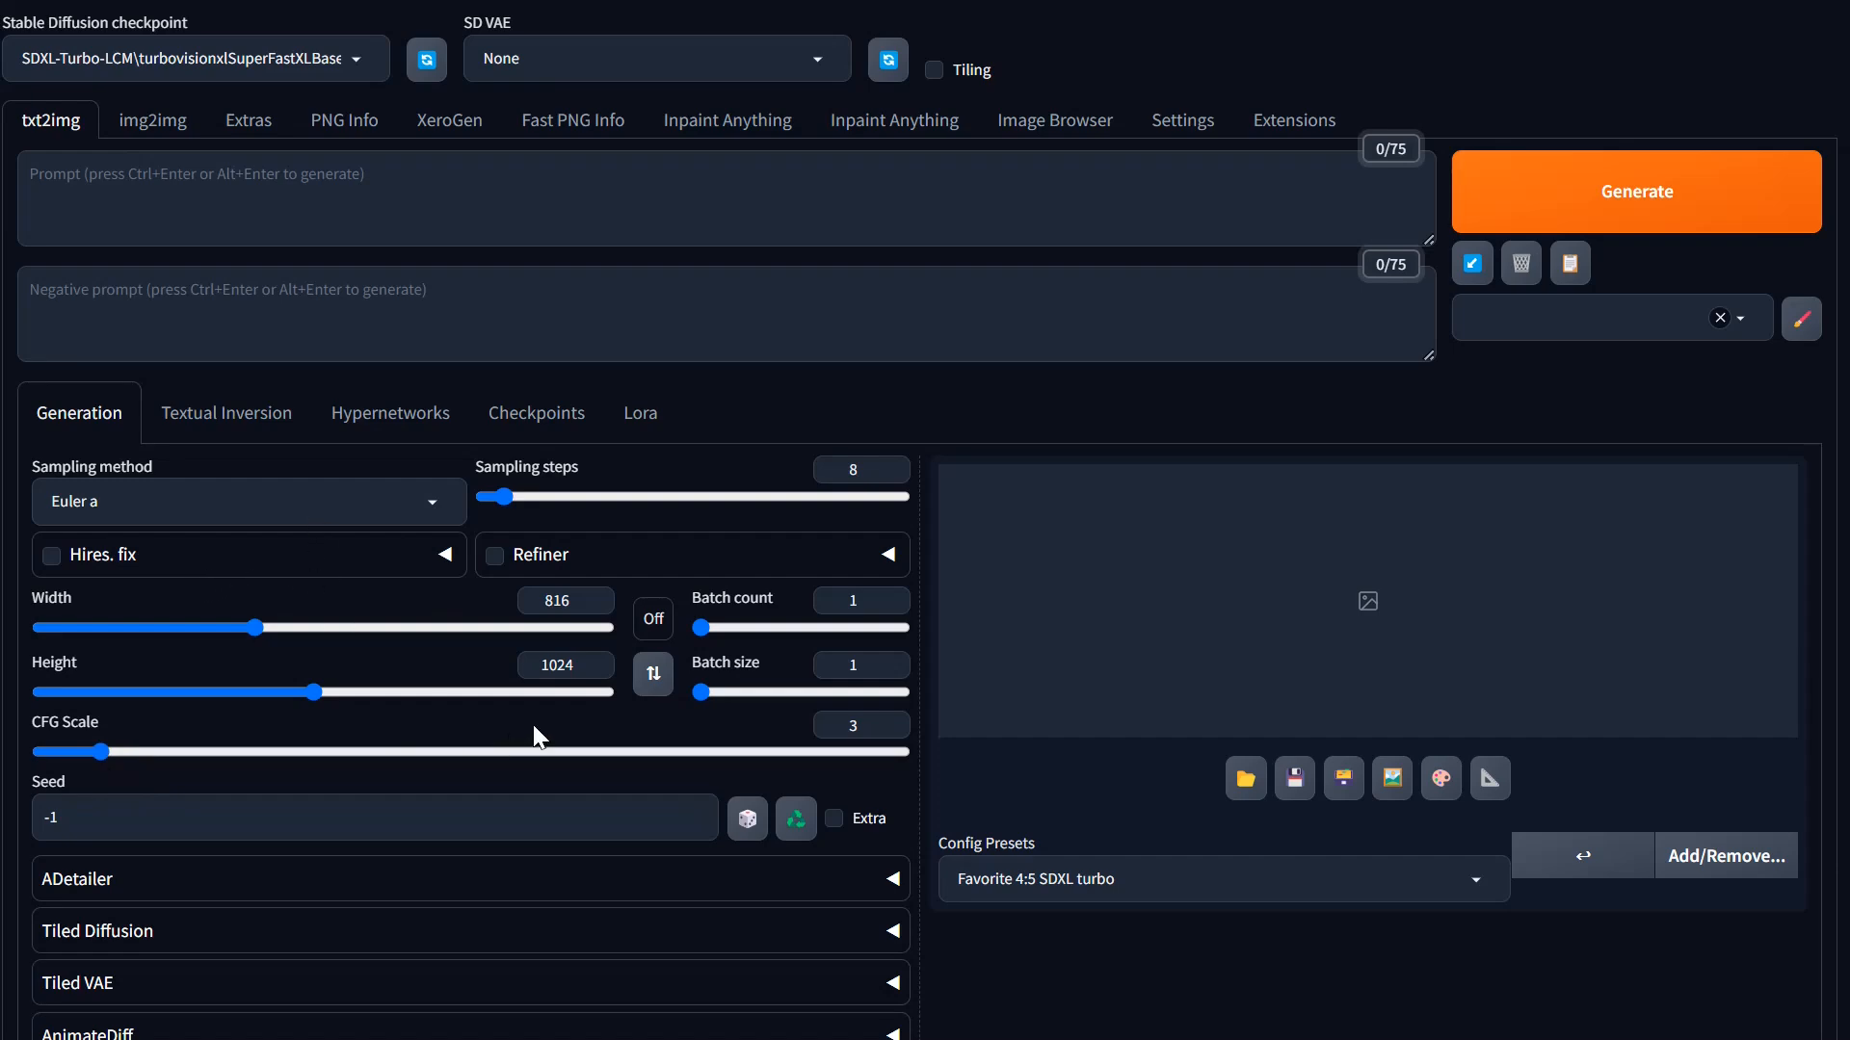
# Step: Set the txt2img script to "Prompts from file or textbox" for batch prompting
pyautogui.scroll(-5, 536, 738)
pyautogui.click(299, 920)
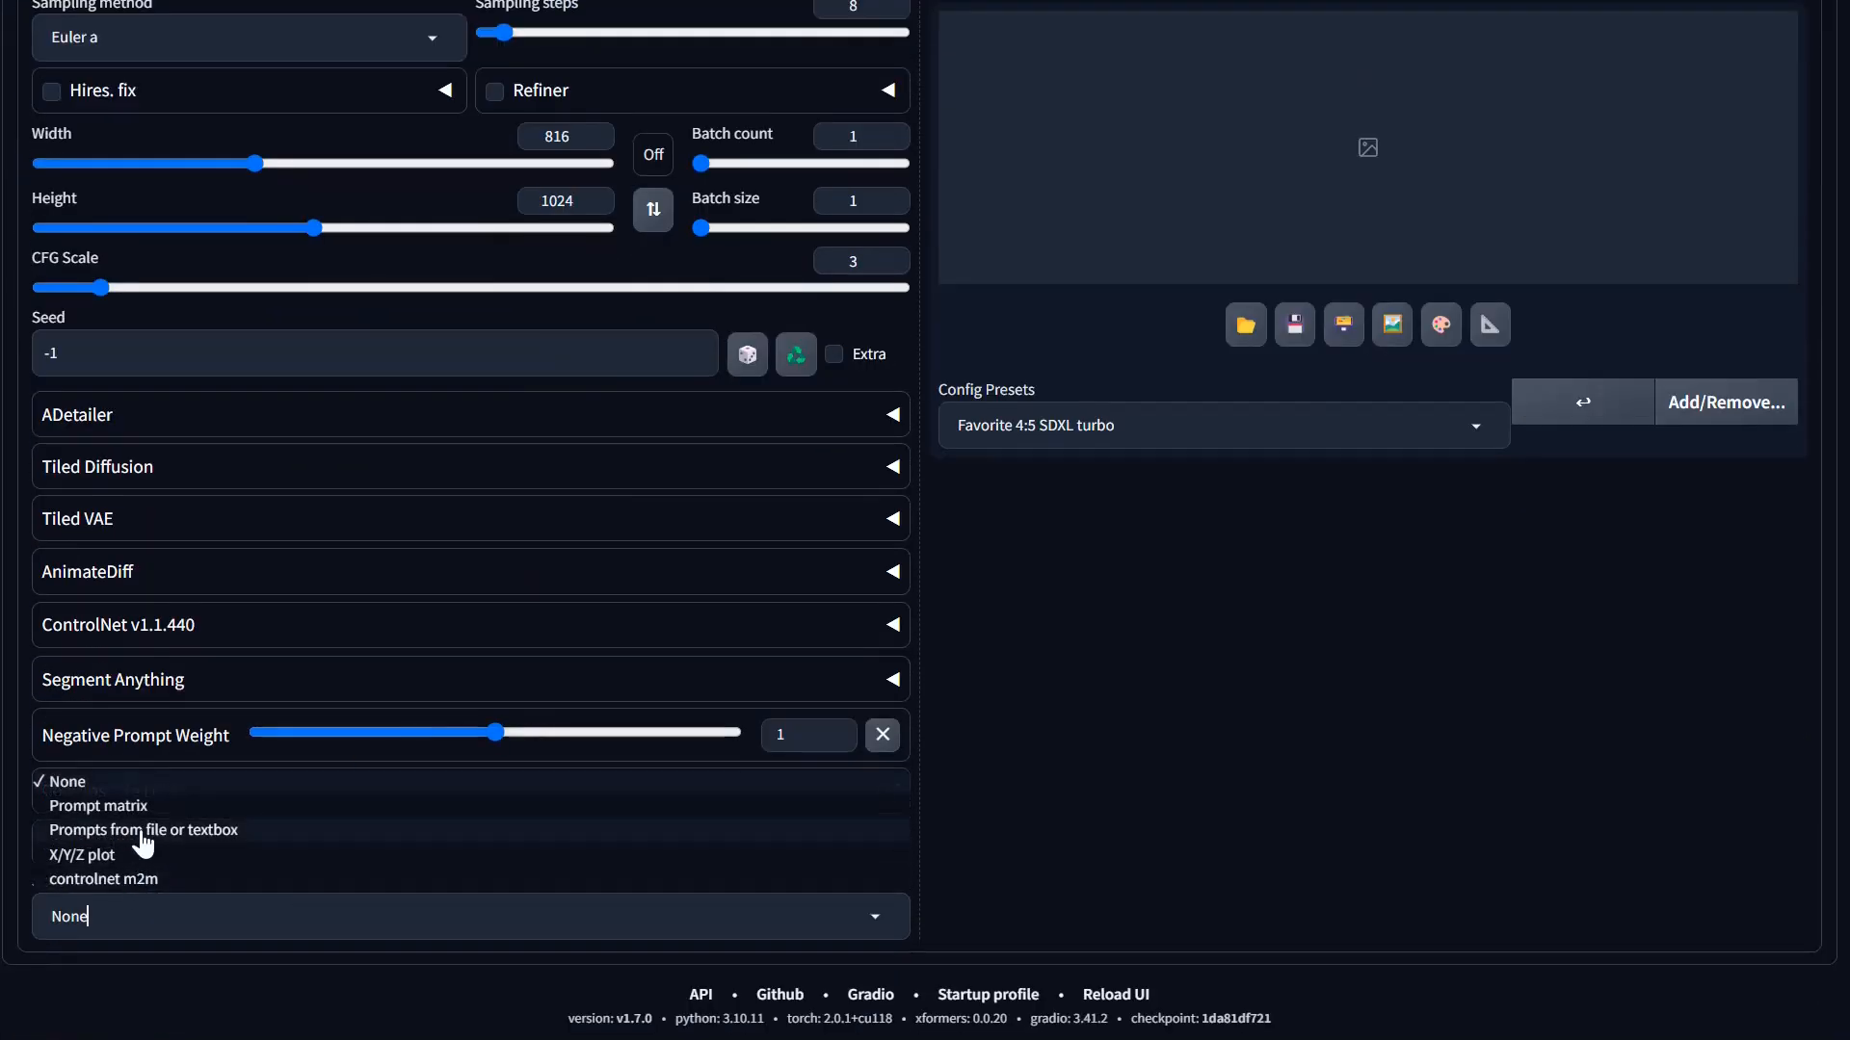
pyautogui.click(143, 834)
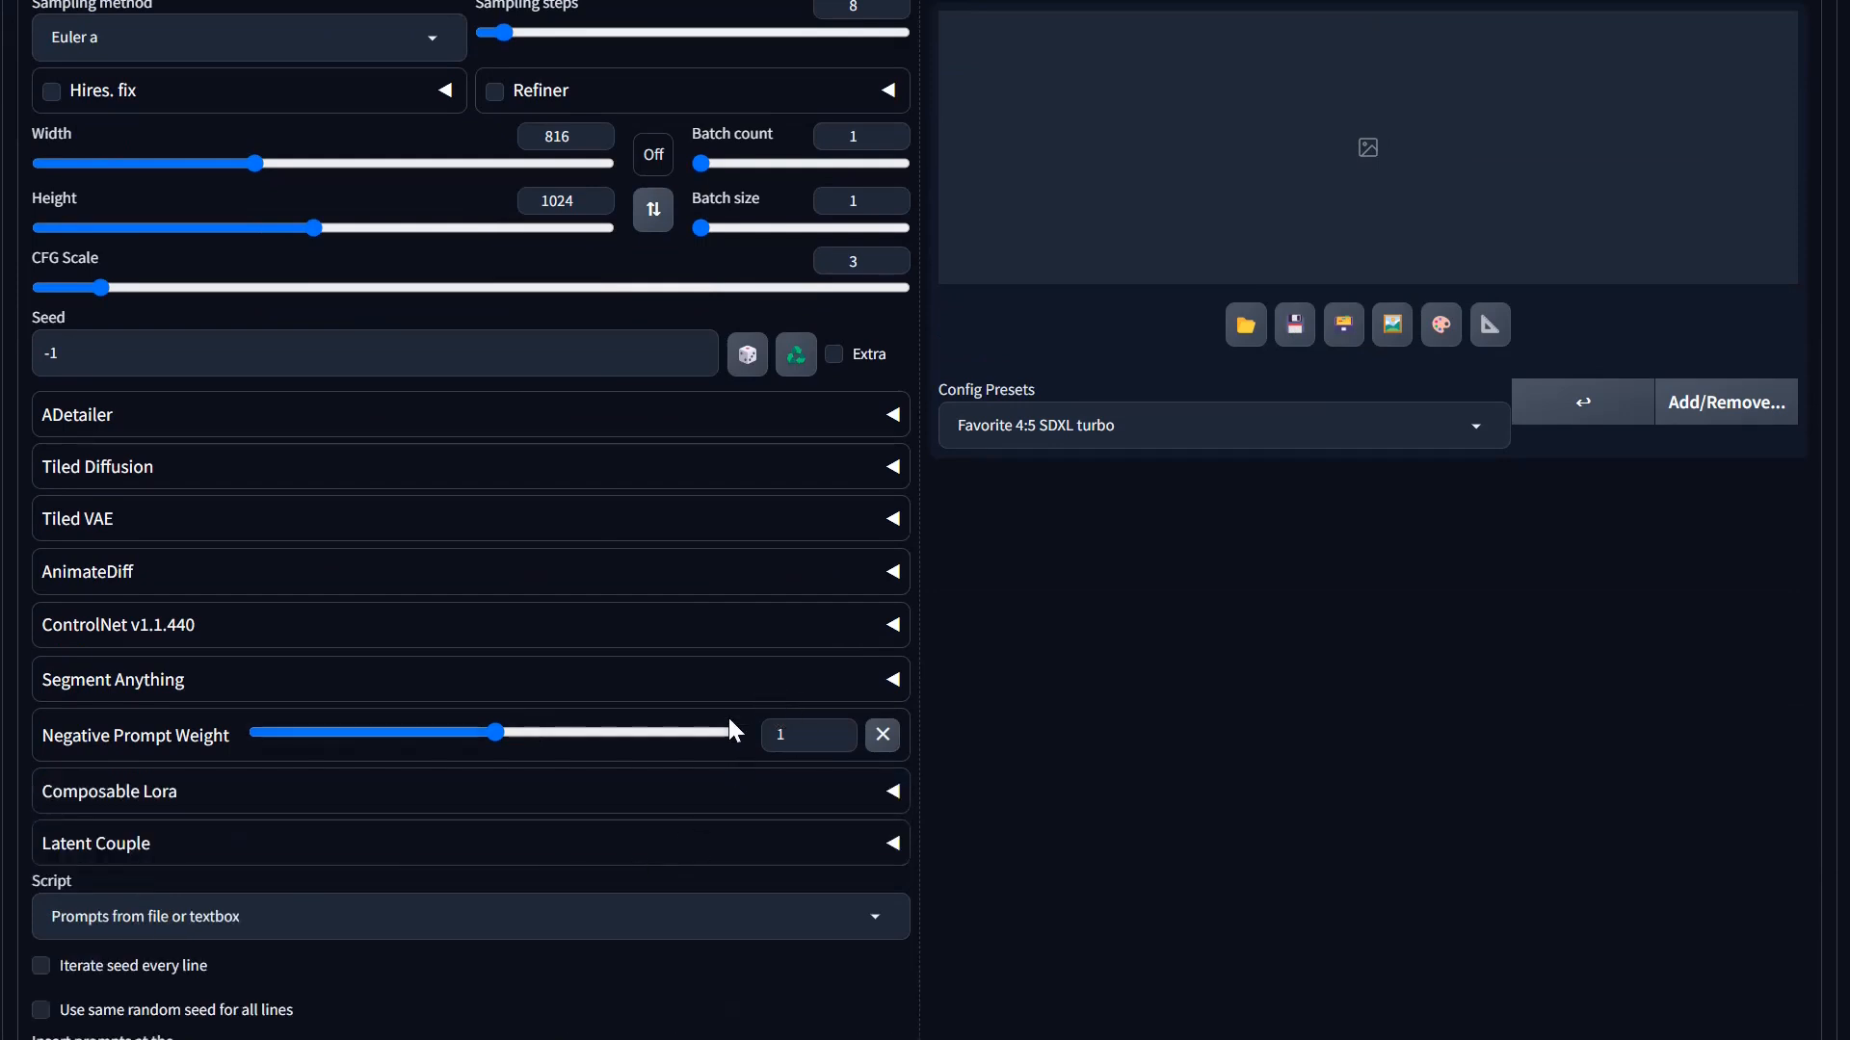
pyautogui.scroll(-5, 729, 732)
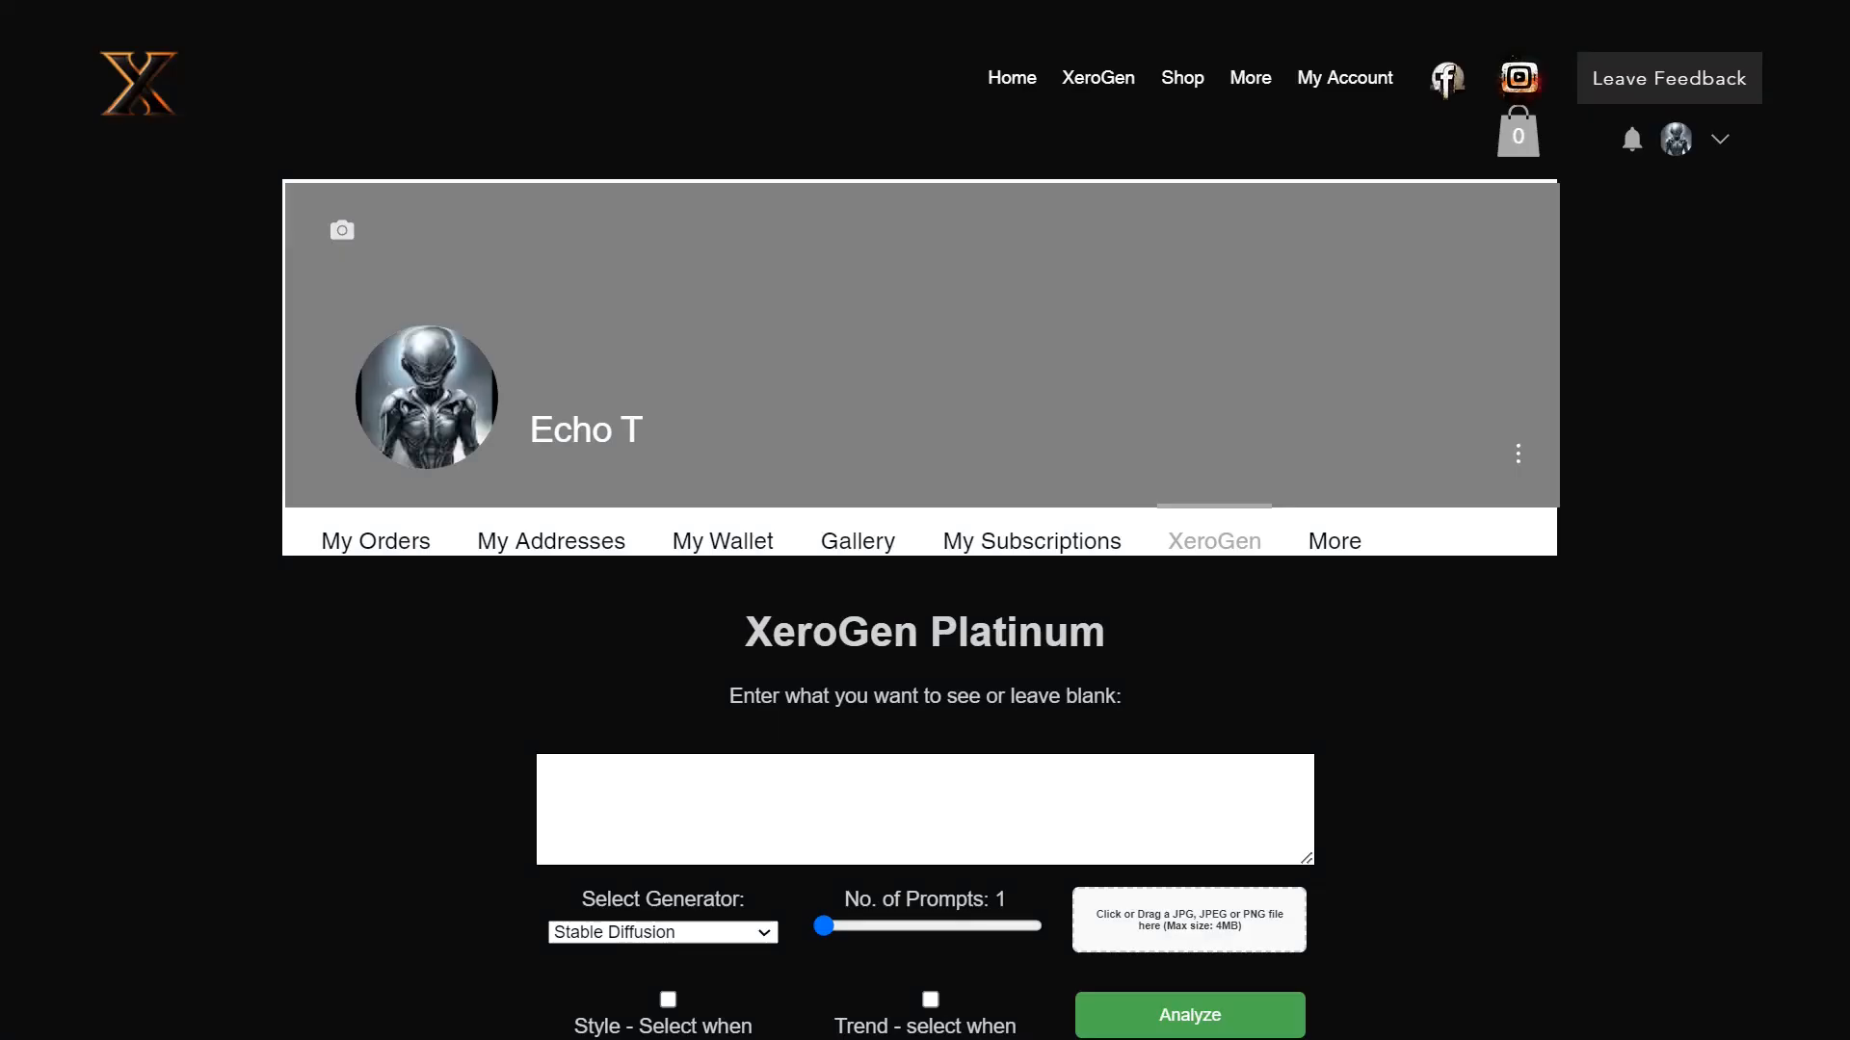
# Step: In XeroGen Platinum, set the number of prompts to 5 and generate Stable Diffusion prompts with the description left blank
pyautogui.scroll(-8, 992, 667)
pyautogui.scroll(4, 992, 667)
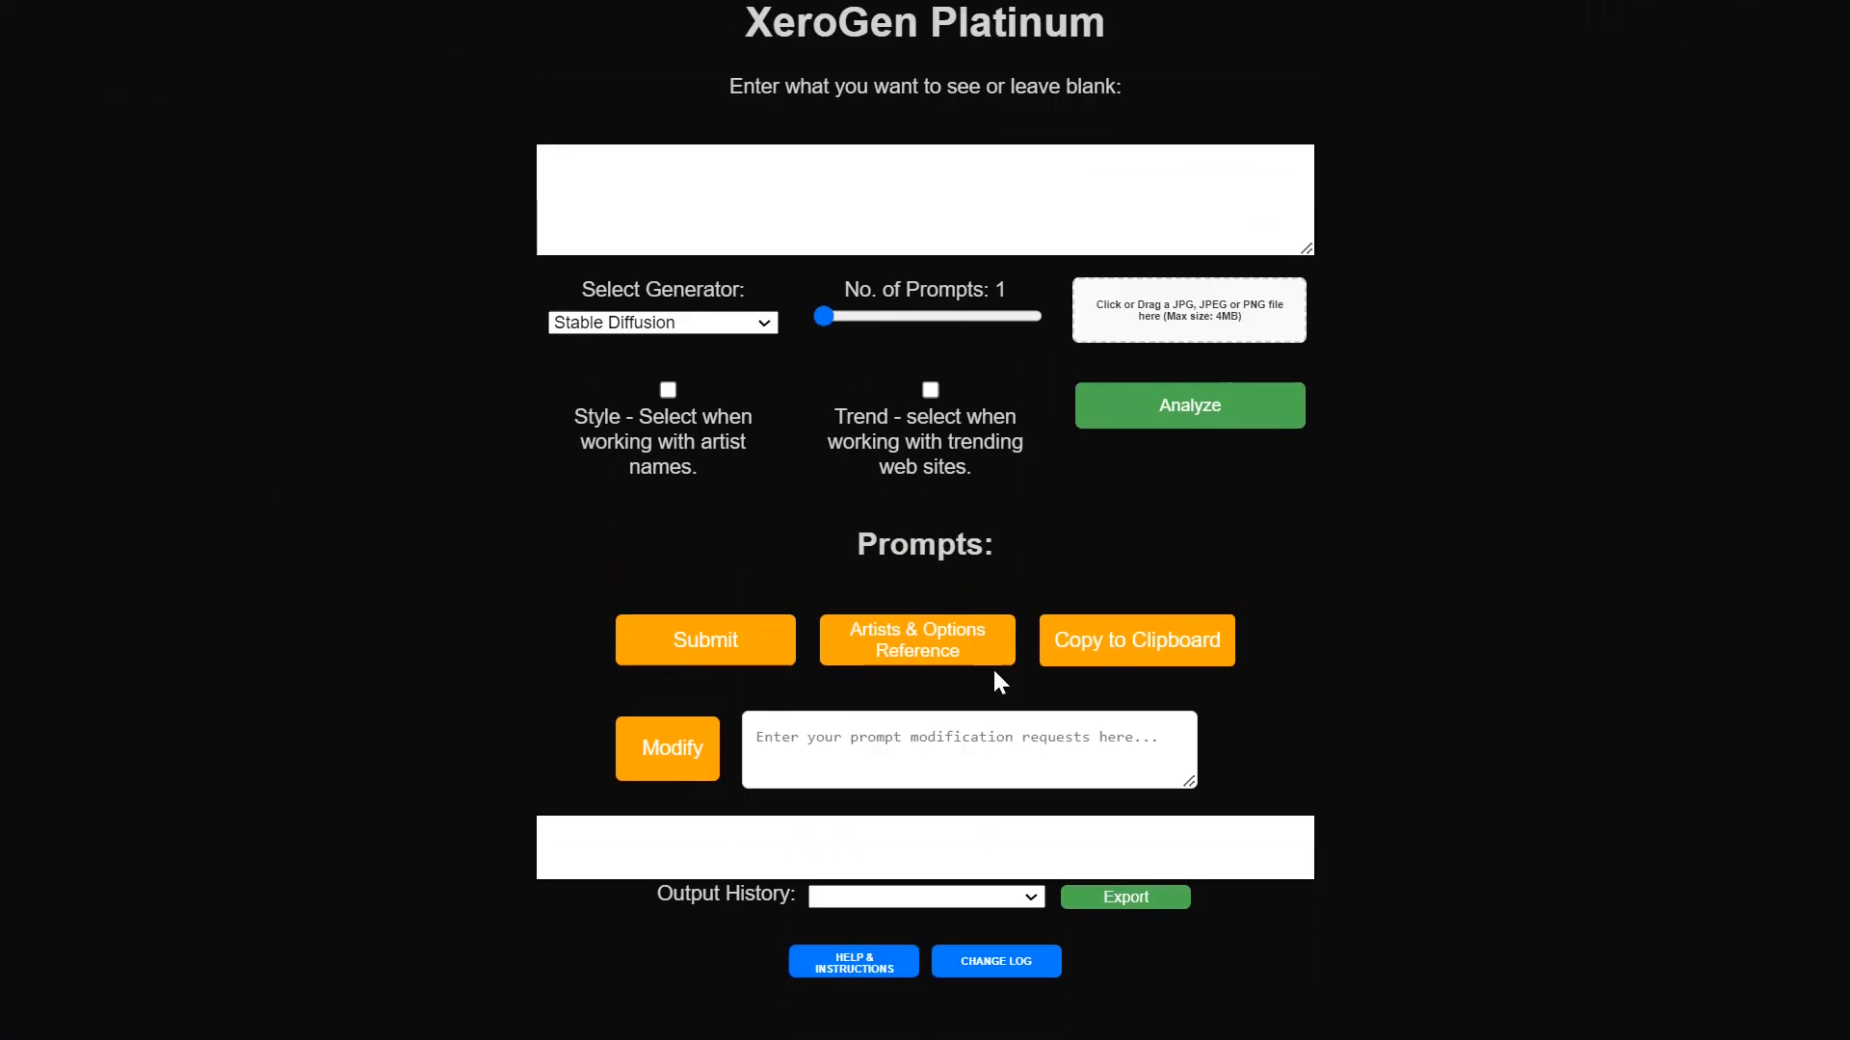
pyautogui.scroll(-4, 994, 672)
pyautogui.scroll(3, 994, 671)
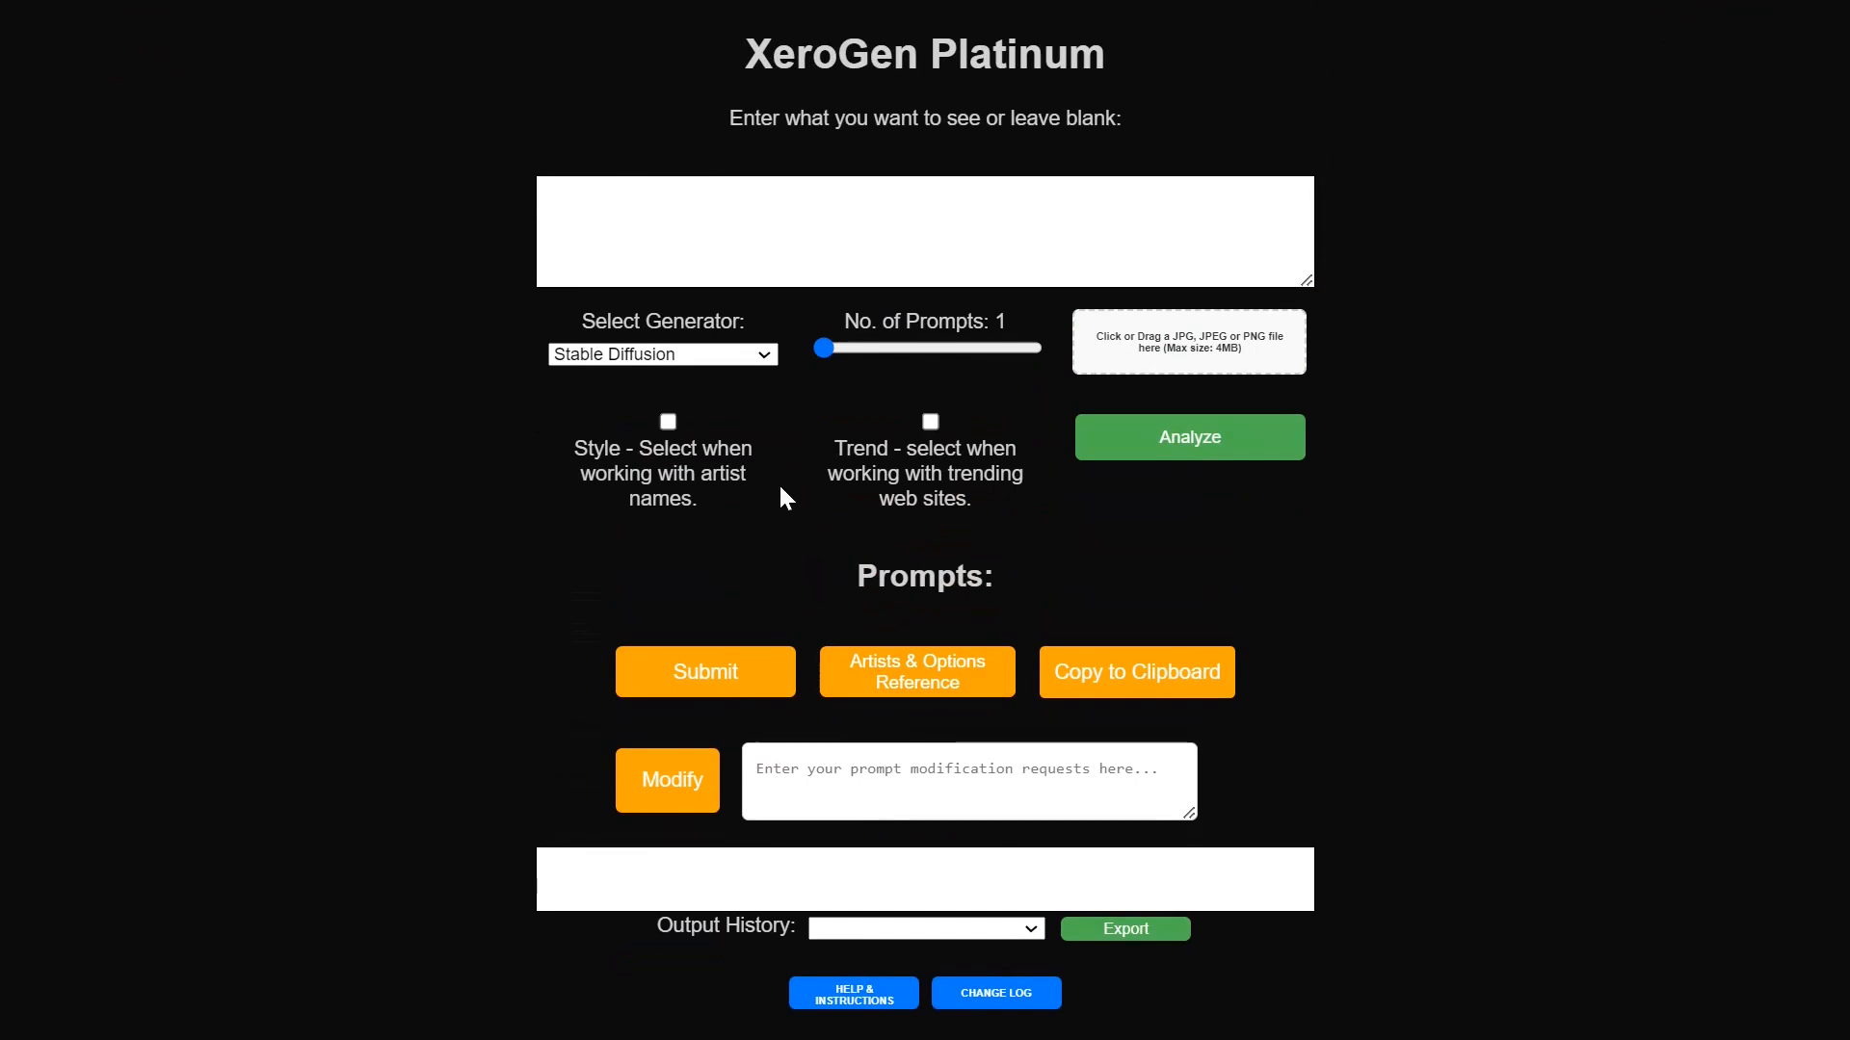
pyautogui.moveTo(825, 348); pyautogui.dragTo(1032, 348)
pyautogui.click(747, 677)
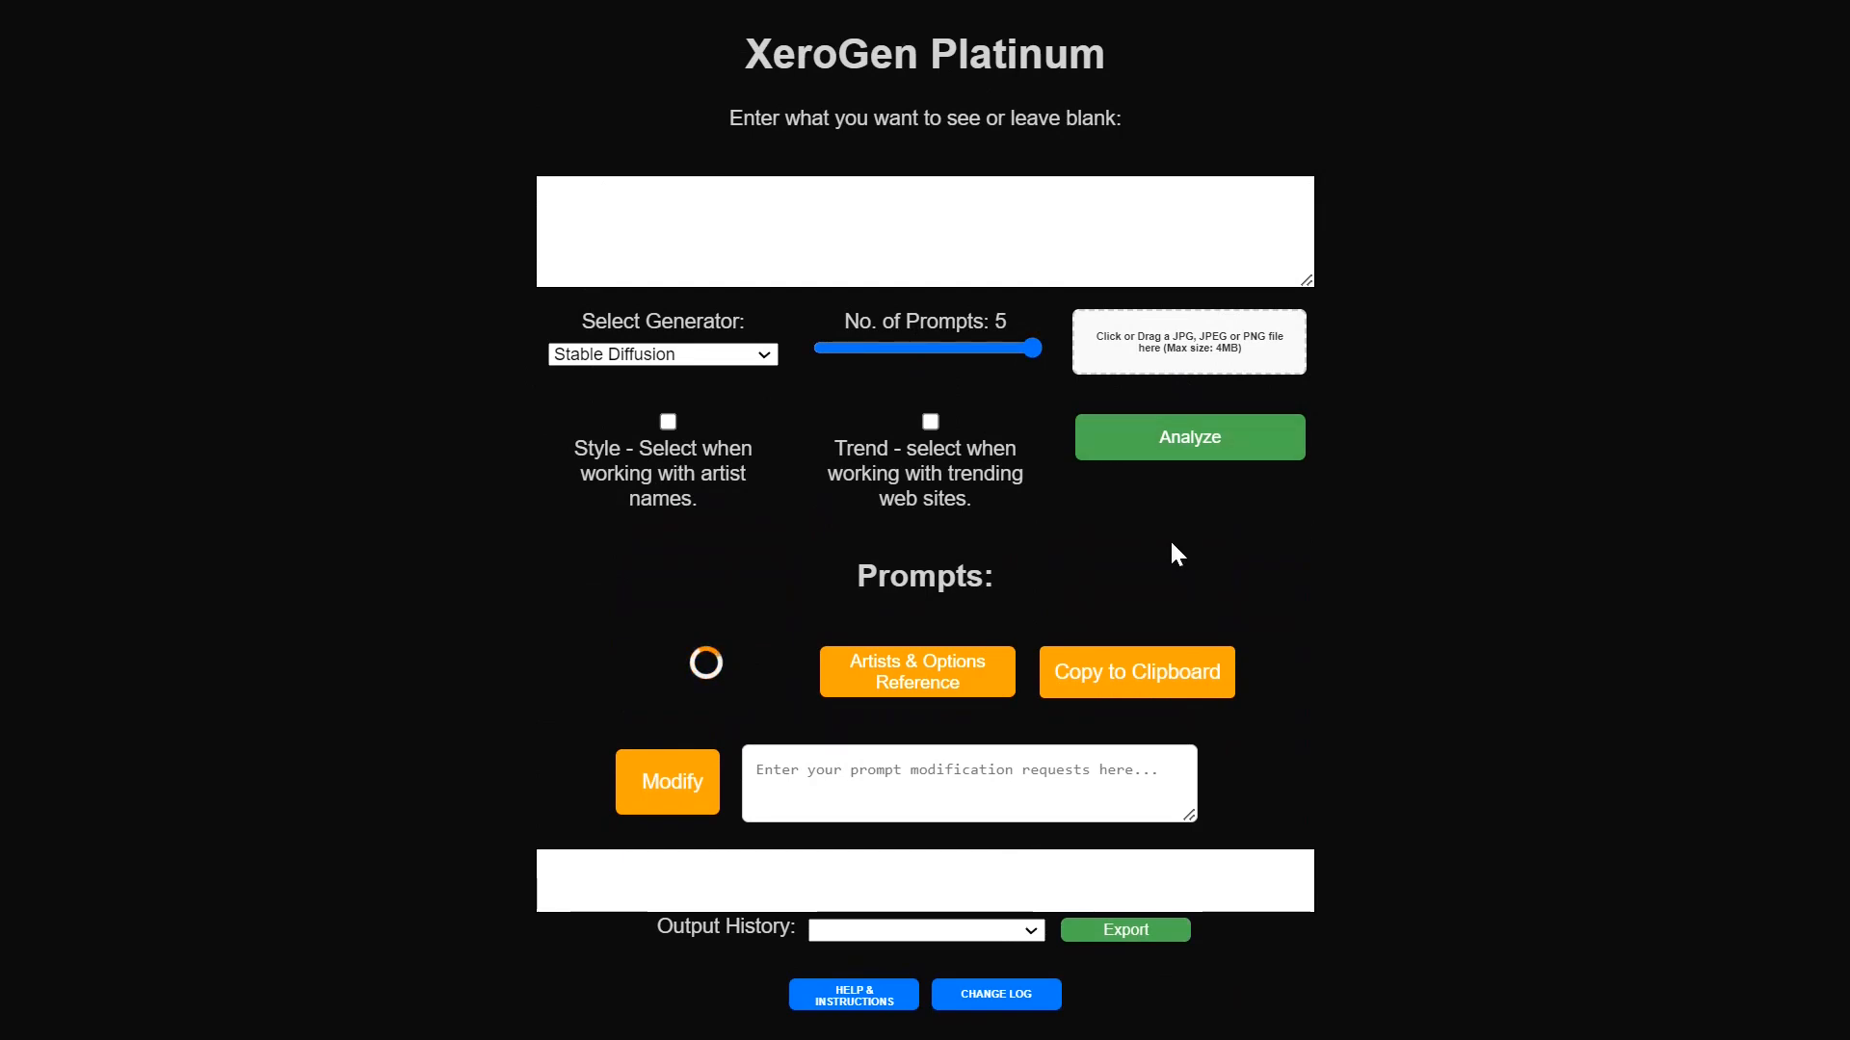
# Step: Copy all the generated prompts and paste them into the WebUI's list of prompt inputs
pyautogui.scroll(-1, 1318, 505)
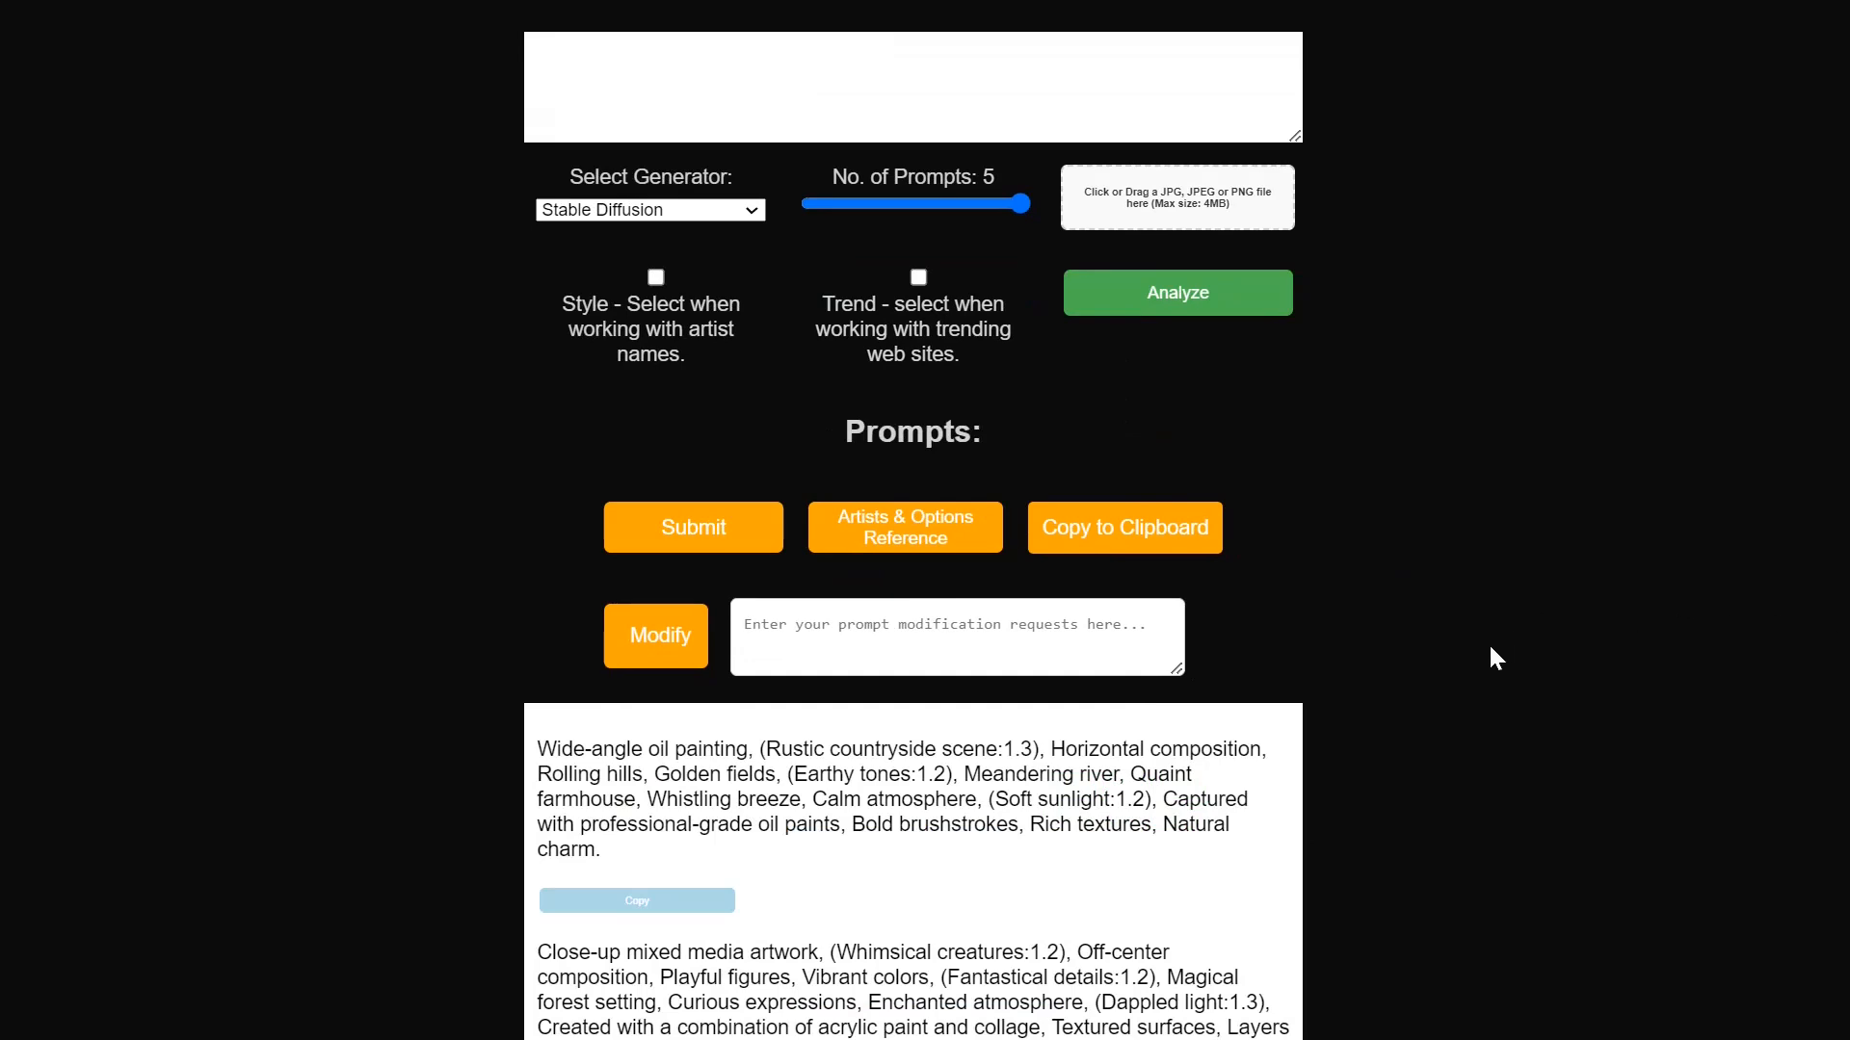
pyautogui.scroll(-4, 1272, 694)
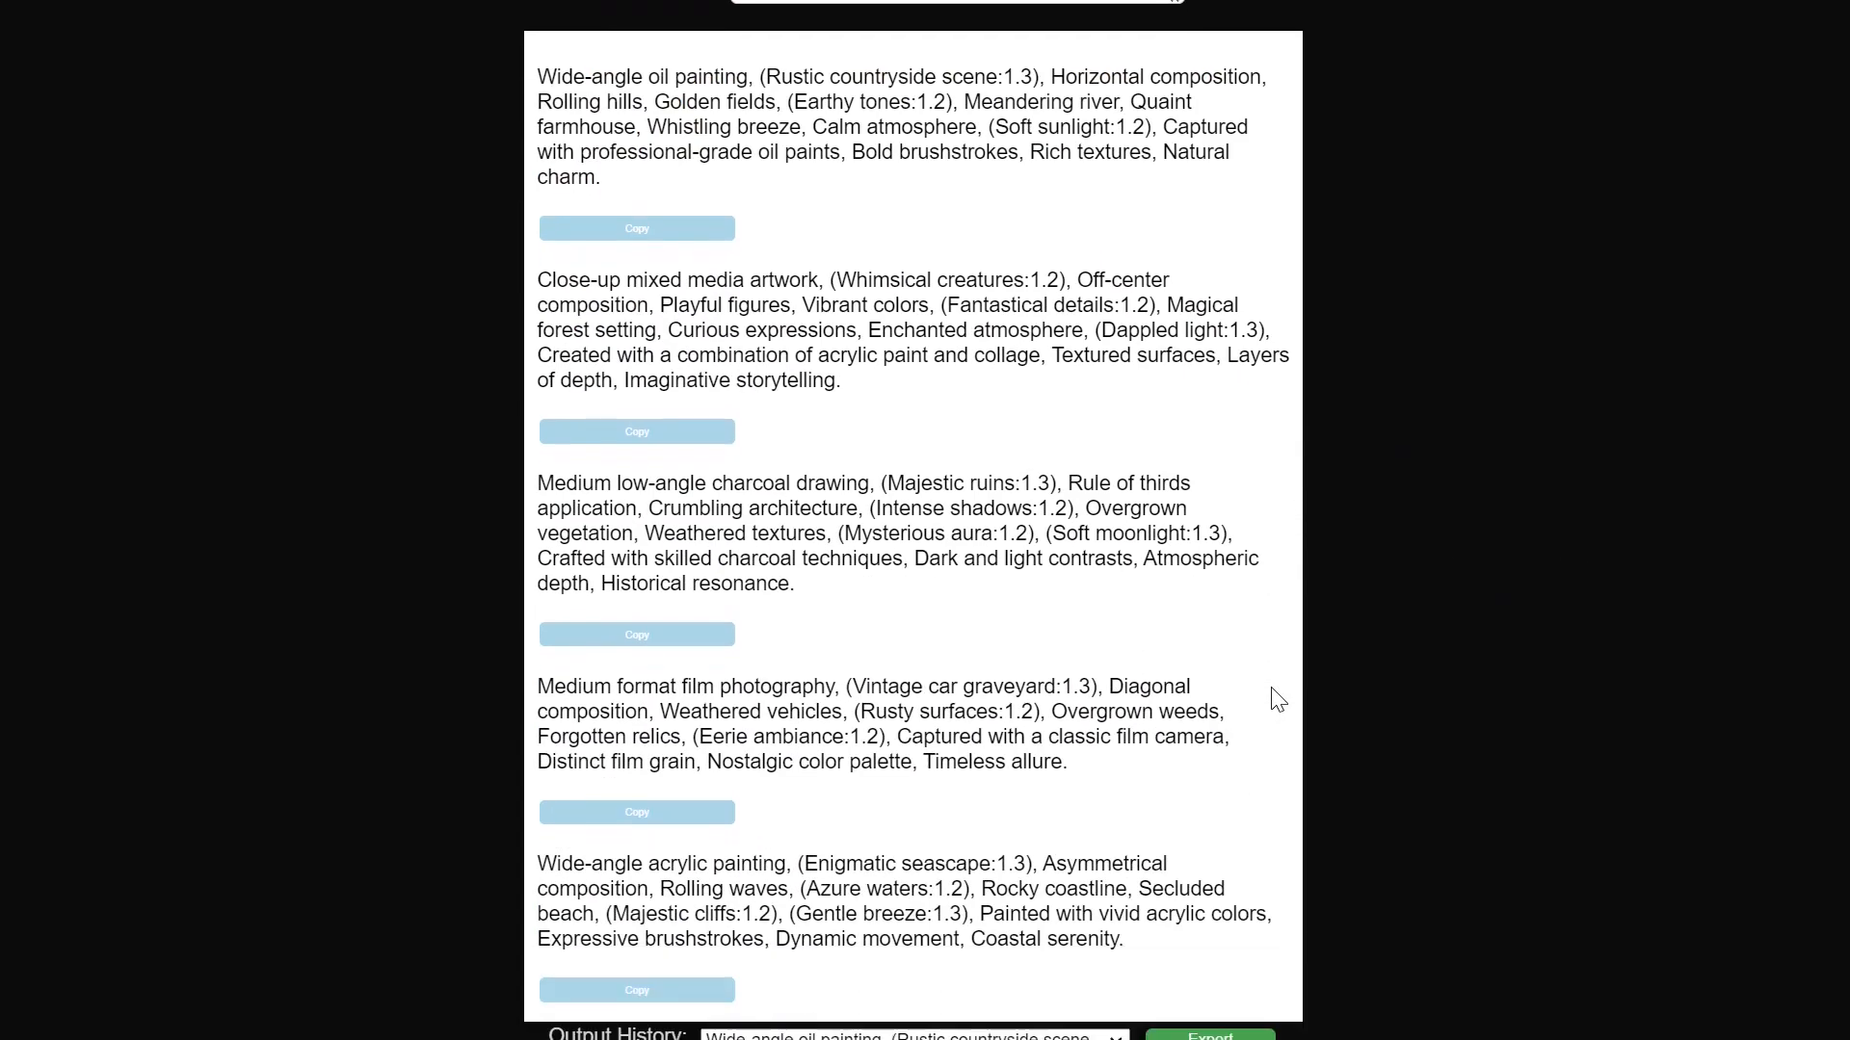
pyautogui.scroll(1, 1277, 699)
pyautogui.click(1064, 154)
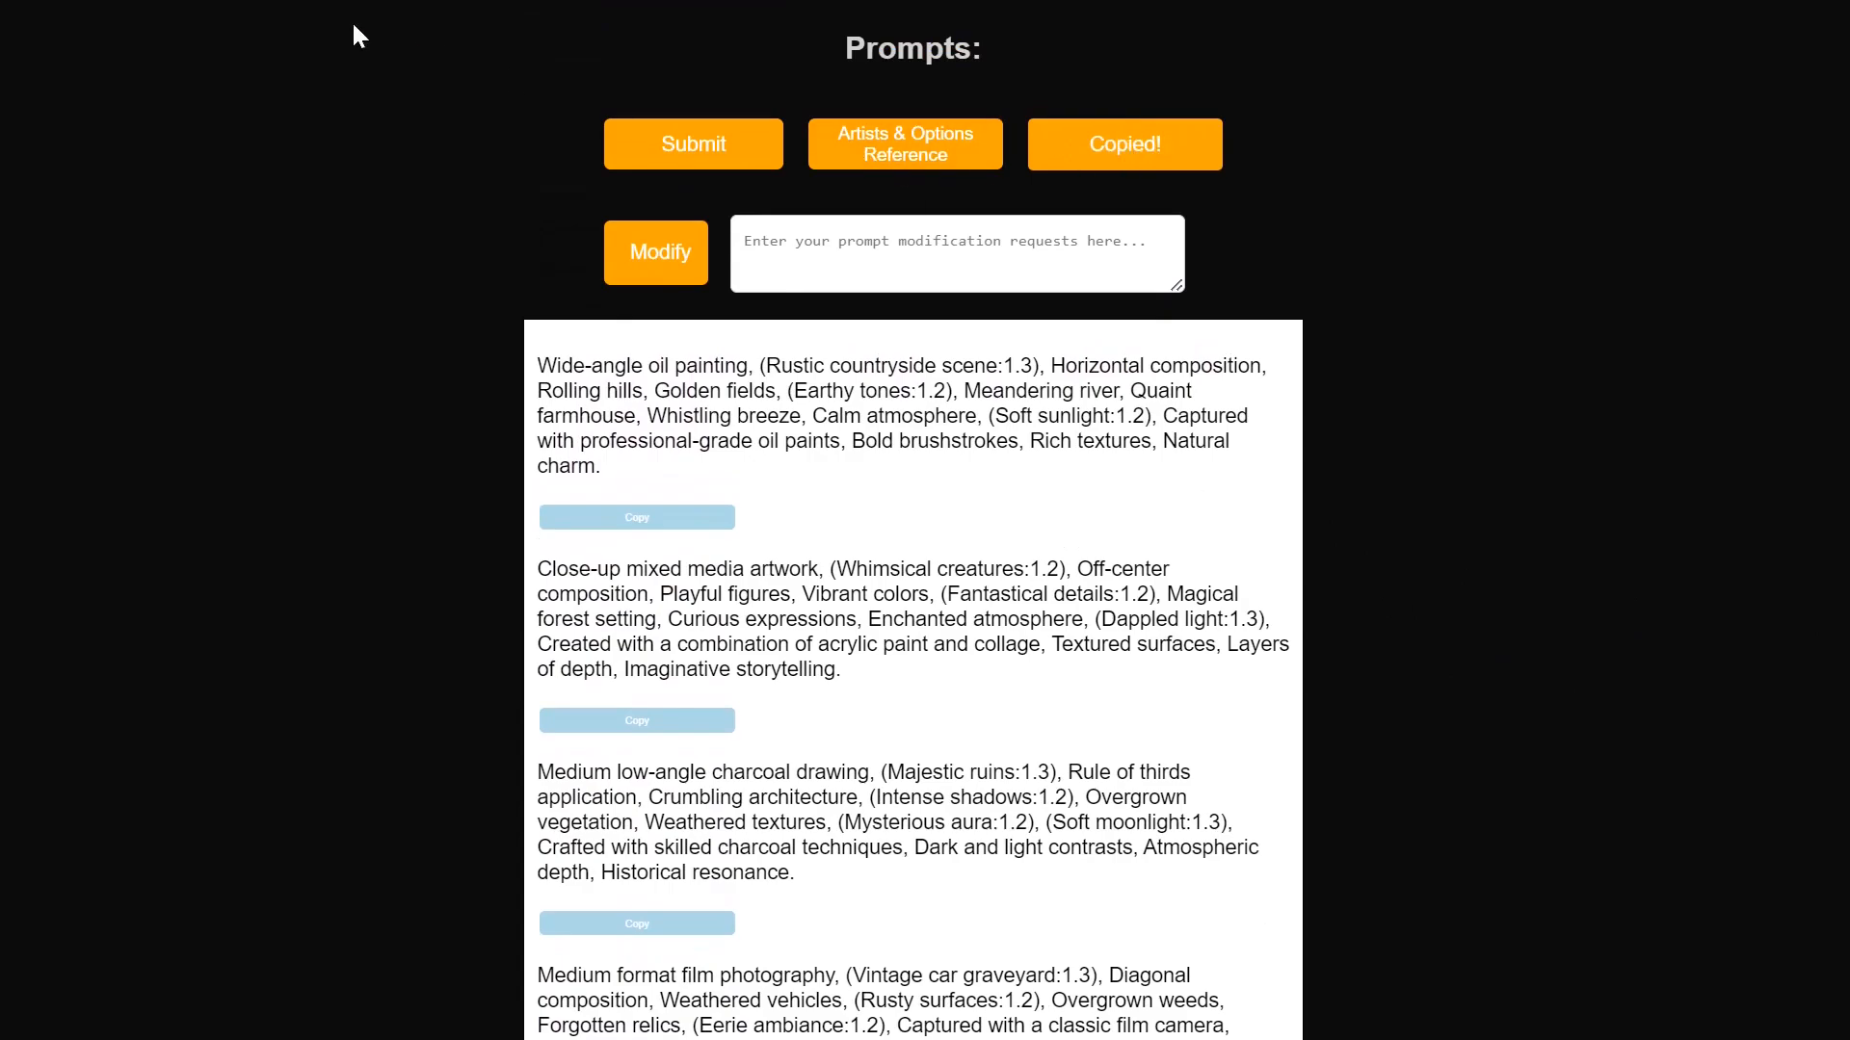
pyautogui.hotkey('ctrl', 'Tab')
pyautogui.click(607, 640)
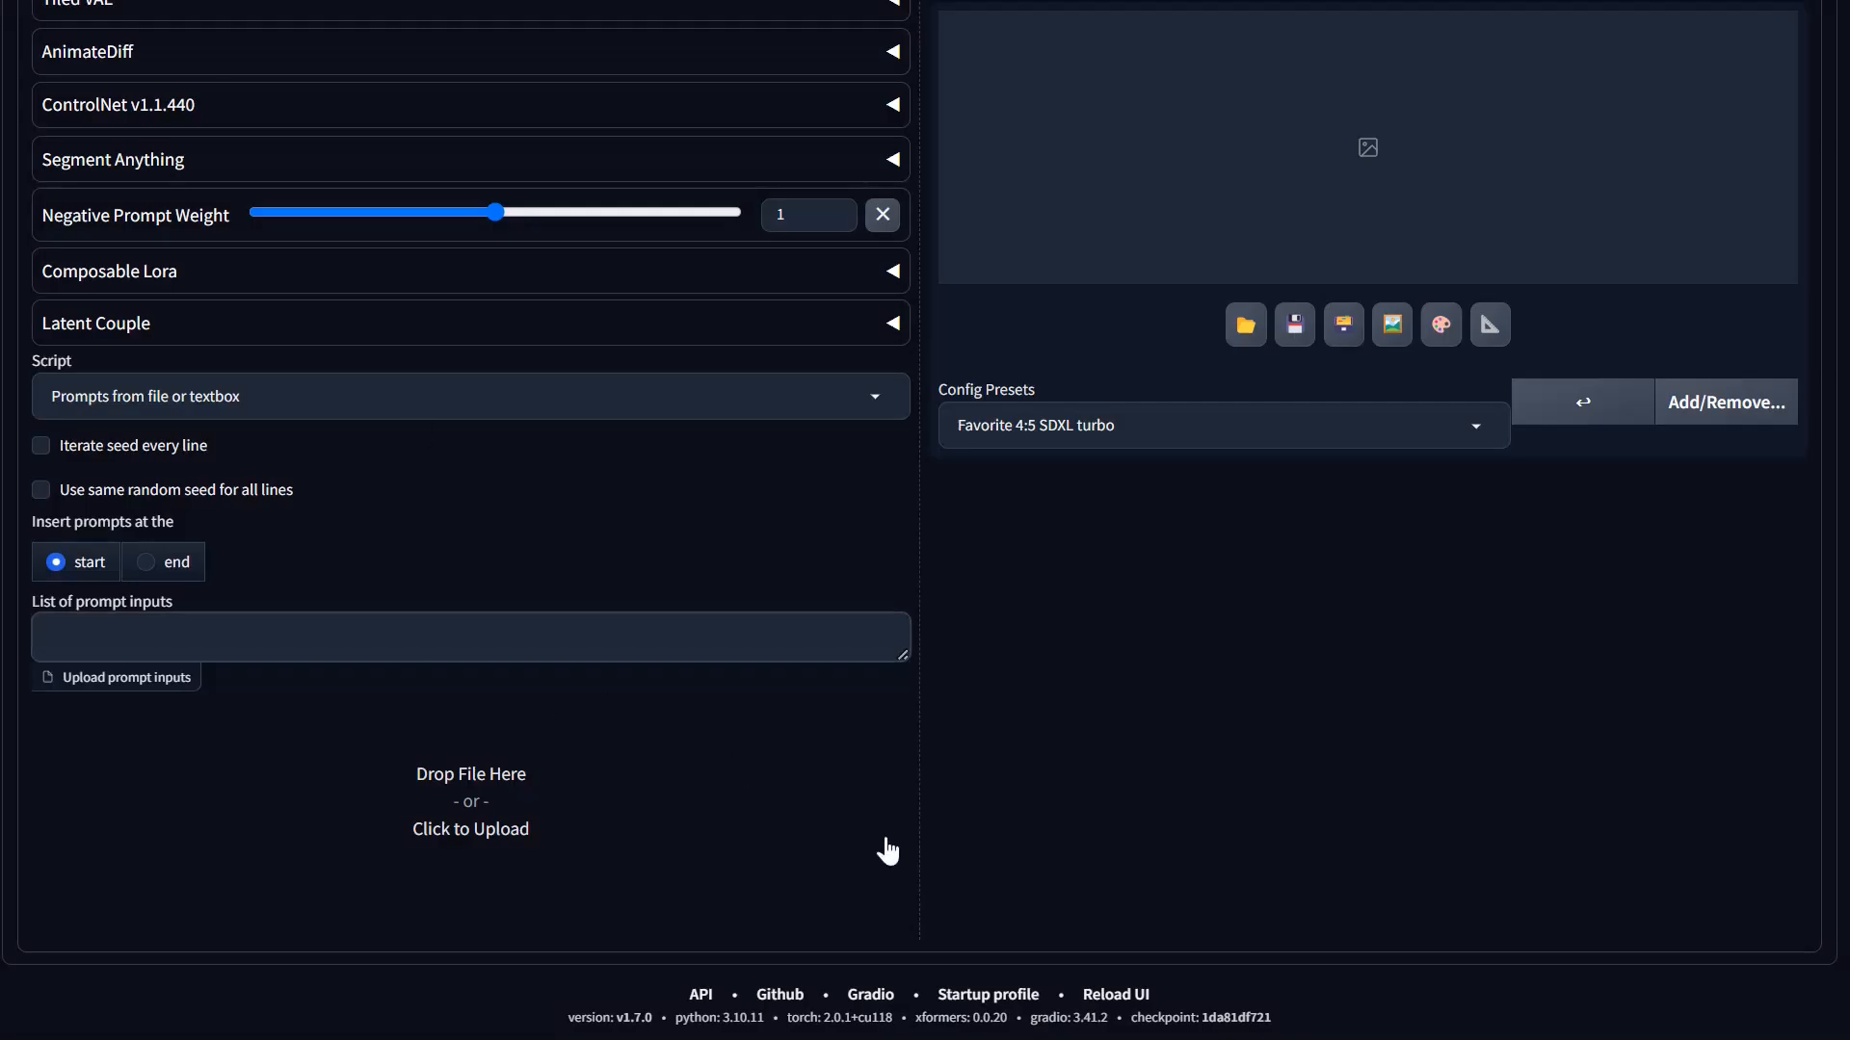
pyautogui.hotkey('ctrl', 'v')
# Step: Return to XeroGen Platinum, generate another batch of five prompts and copy them to the clipboard
pyautogui.hotkey('ctrl', 'Tab')
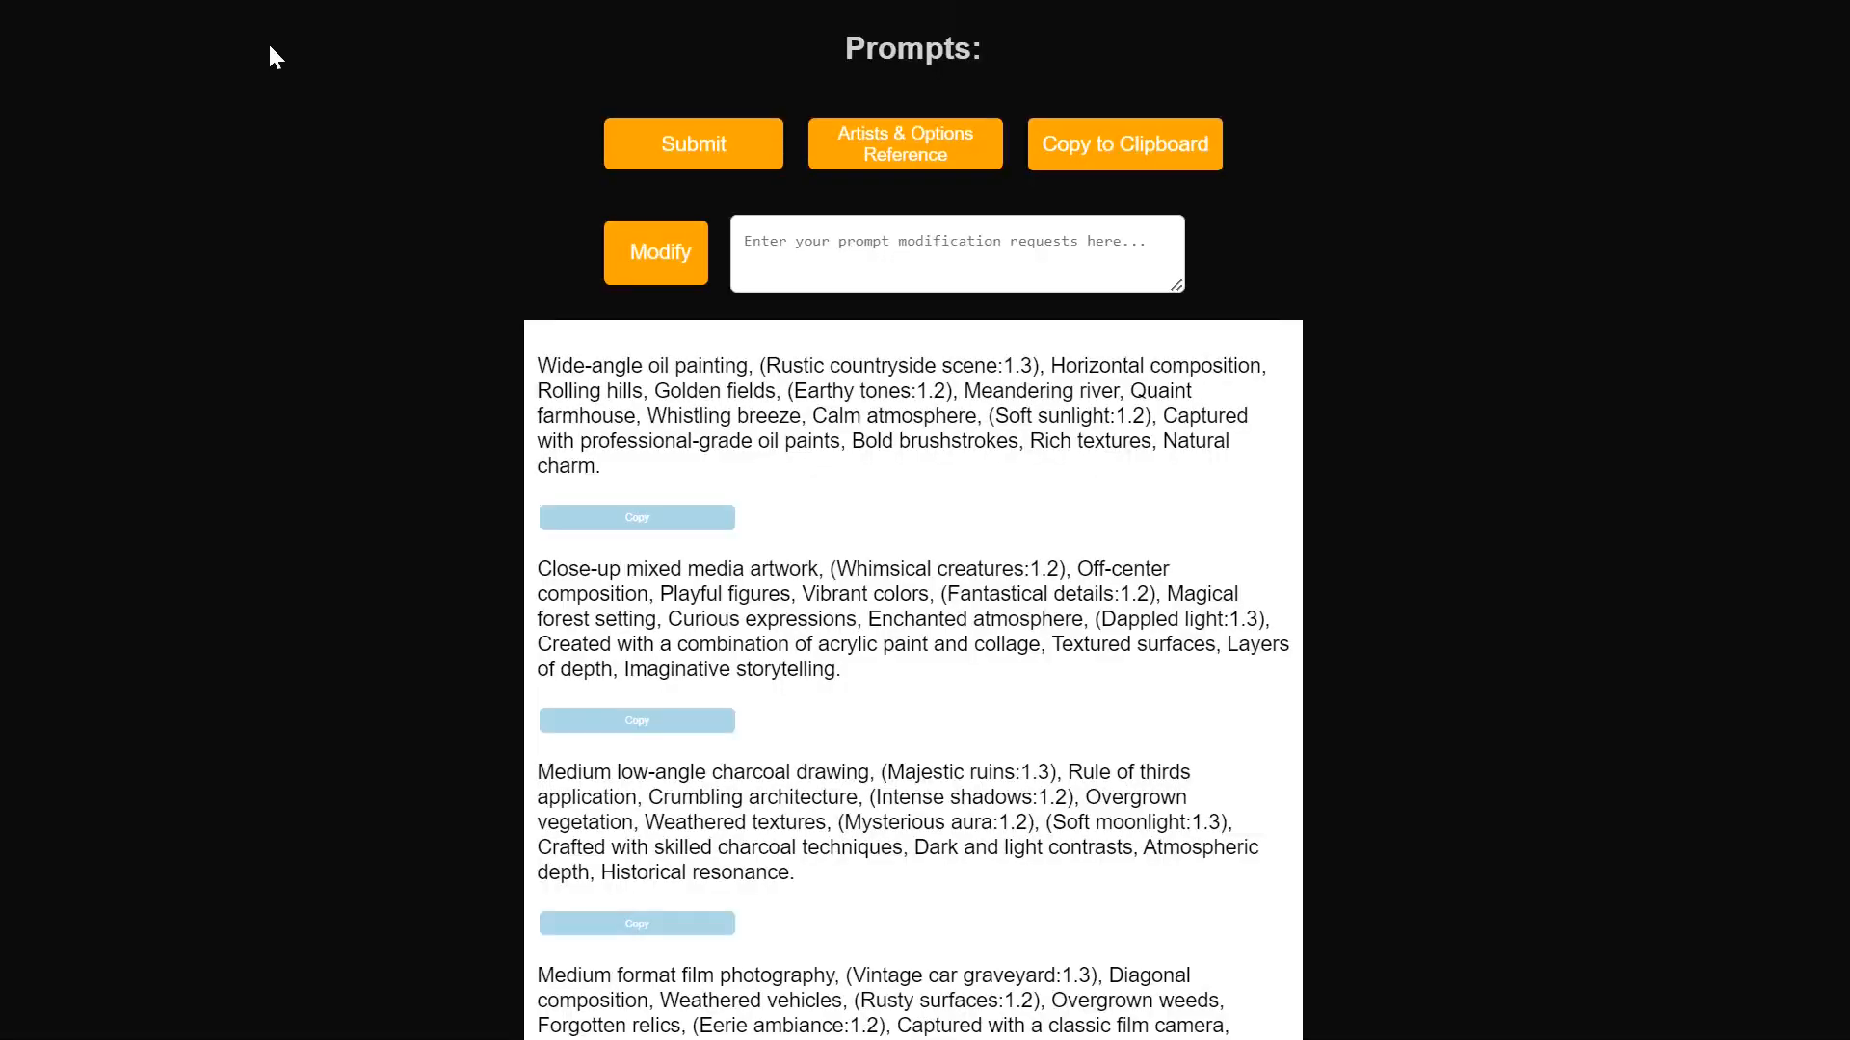
pyautogui.click(764, 165)
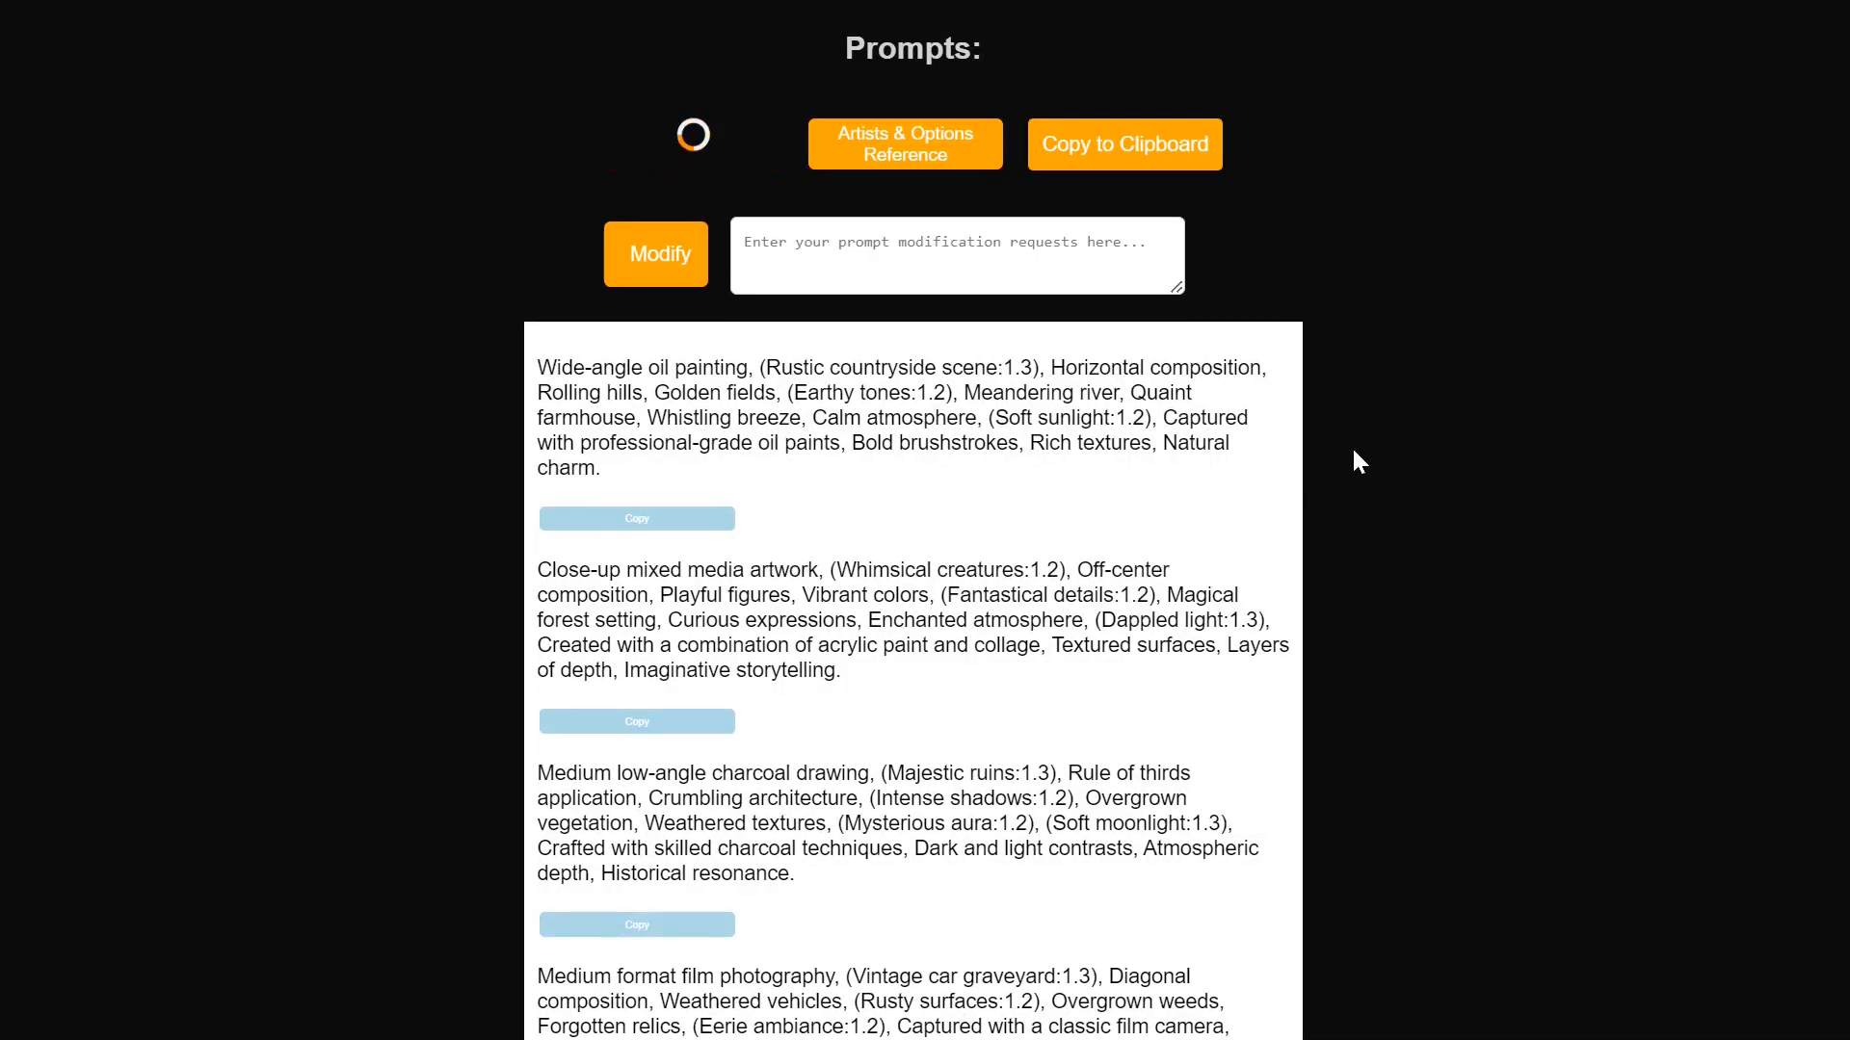
pyautogui.scroll(-2, 1187, 494)
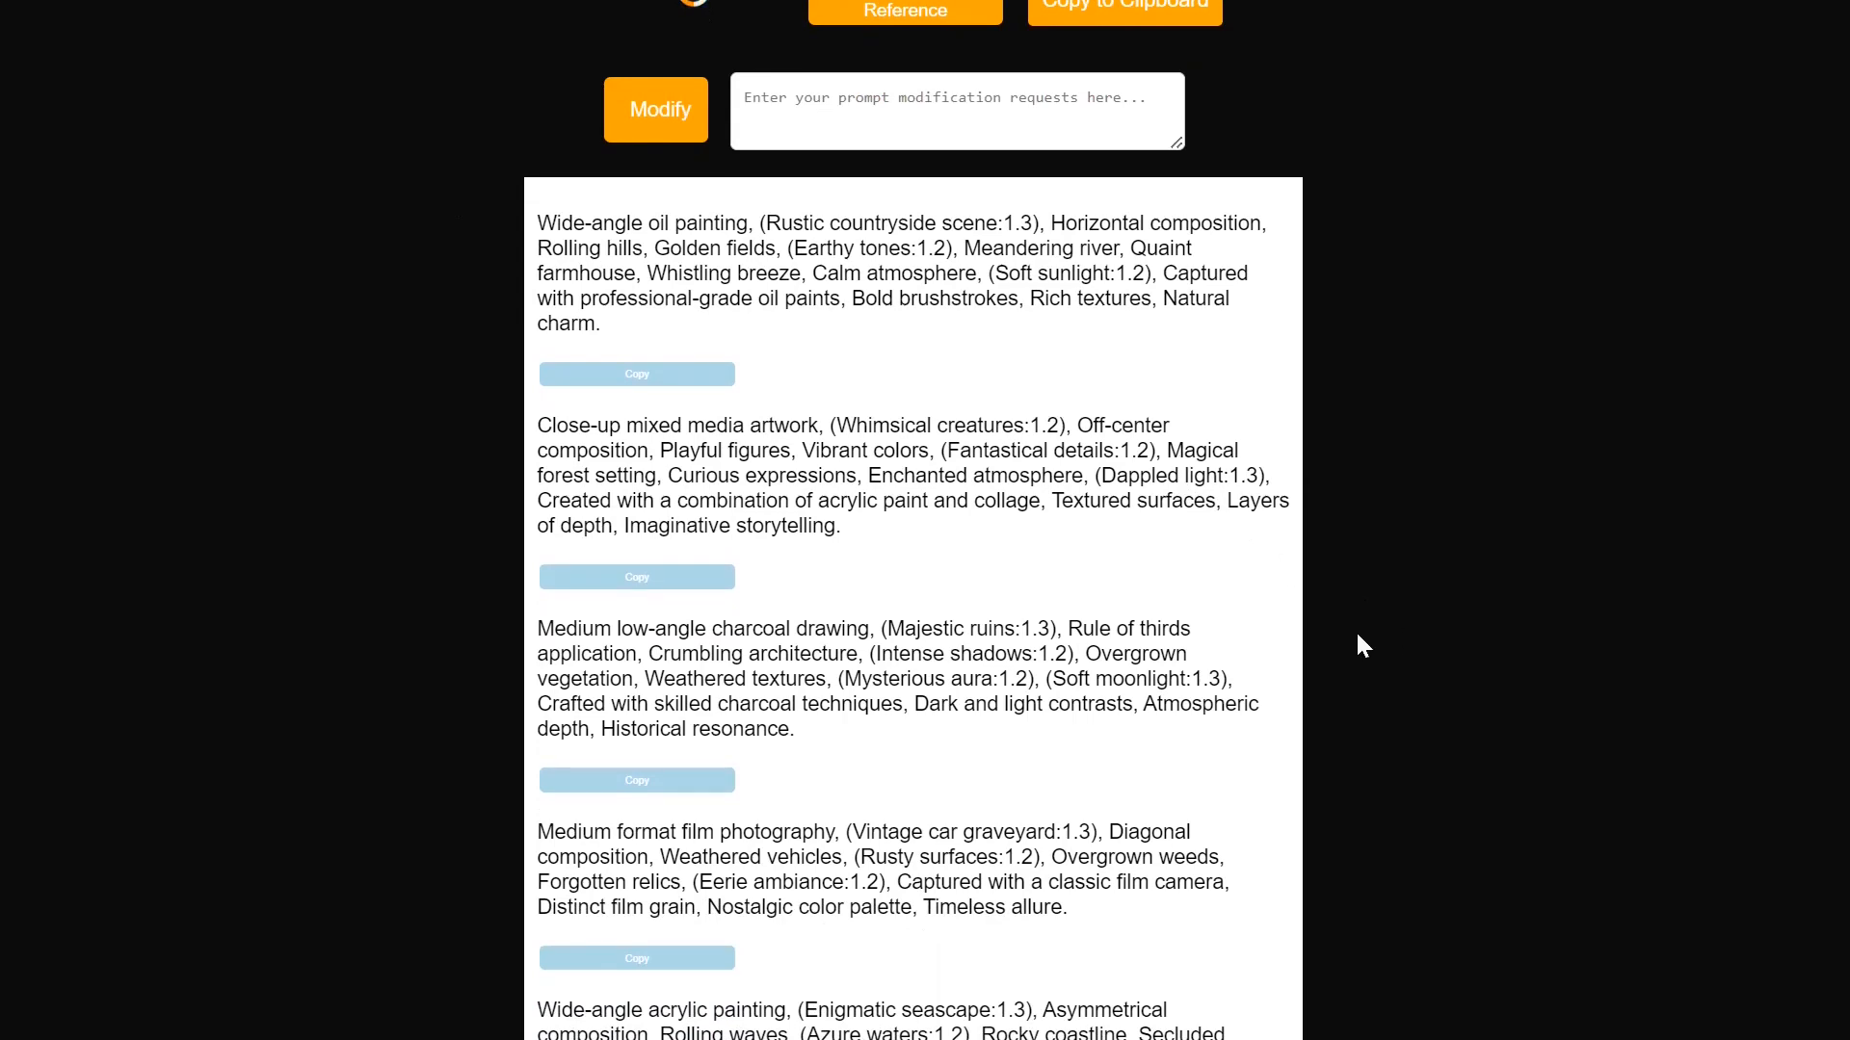
pyautogui.scroll(1, 1215, 160)
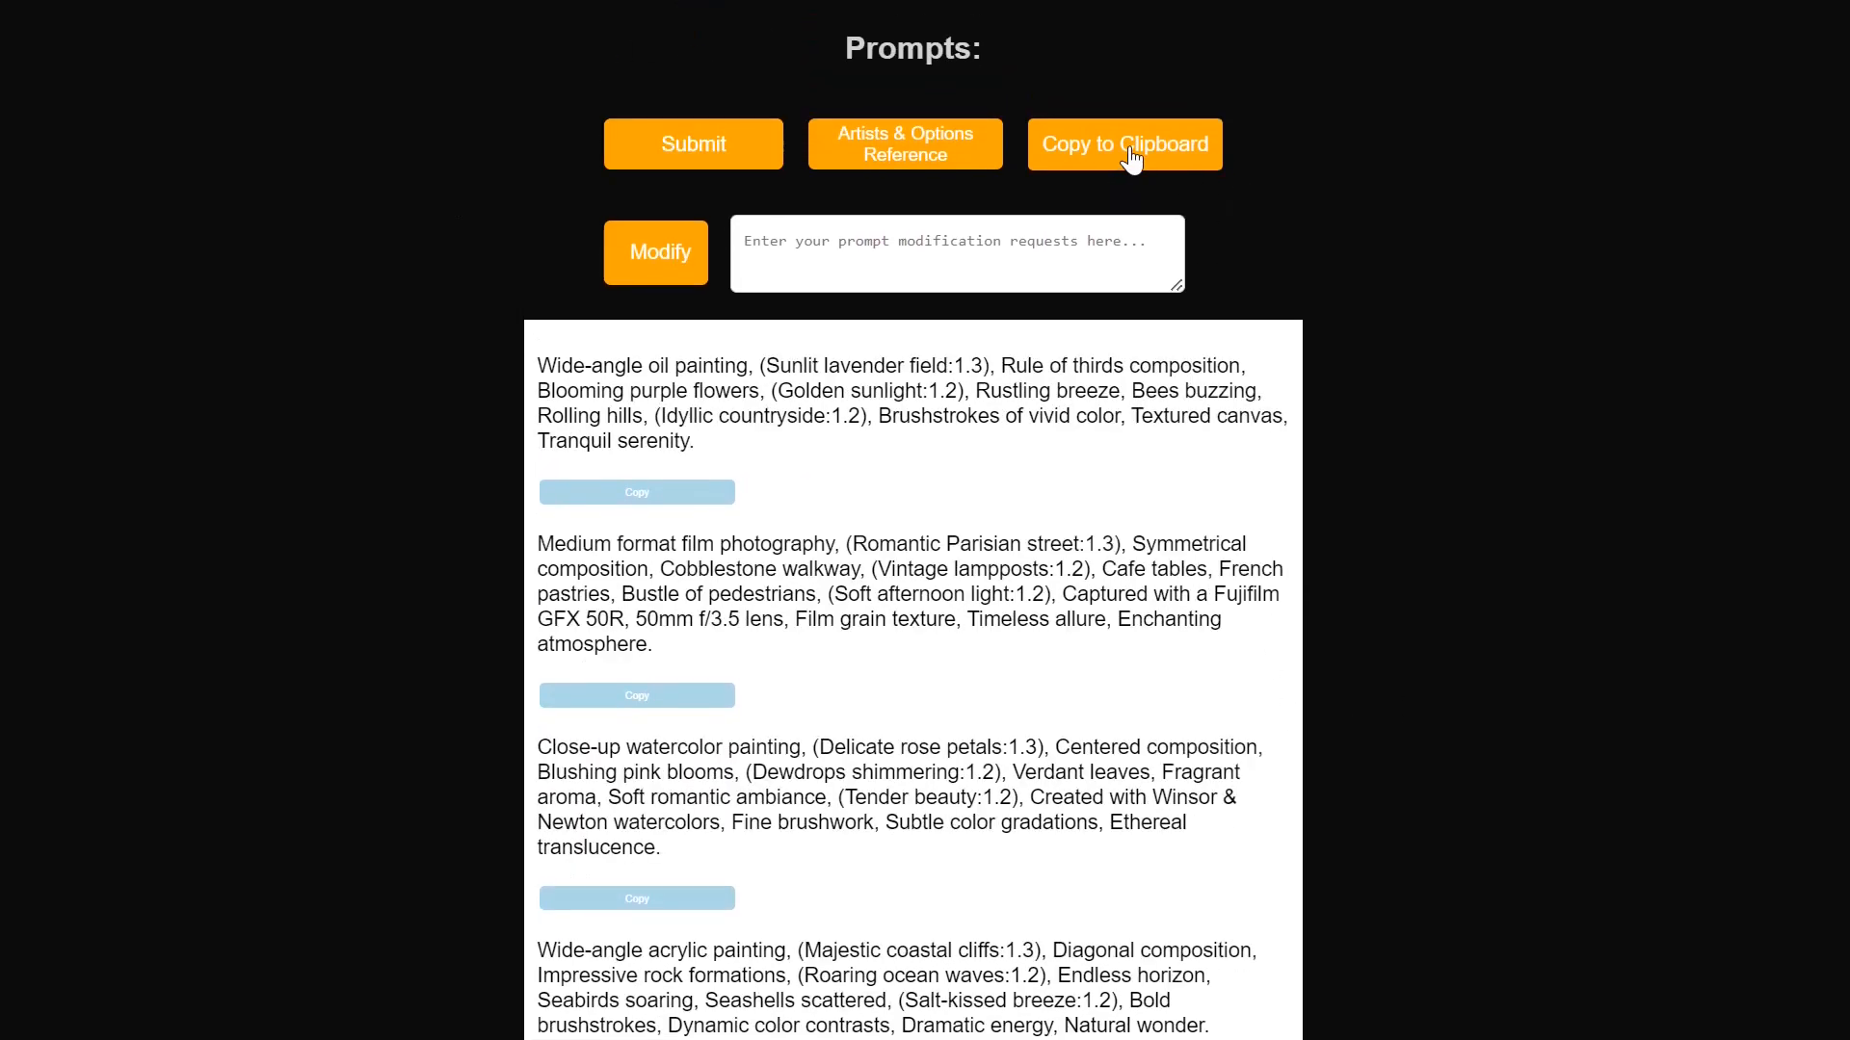
pyautogui.click(1129, 151)
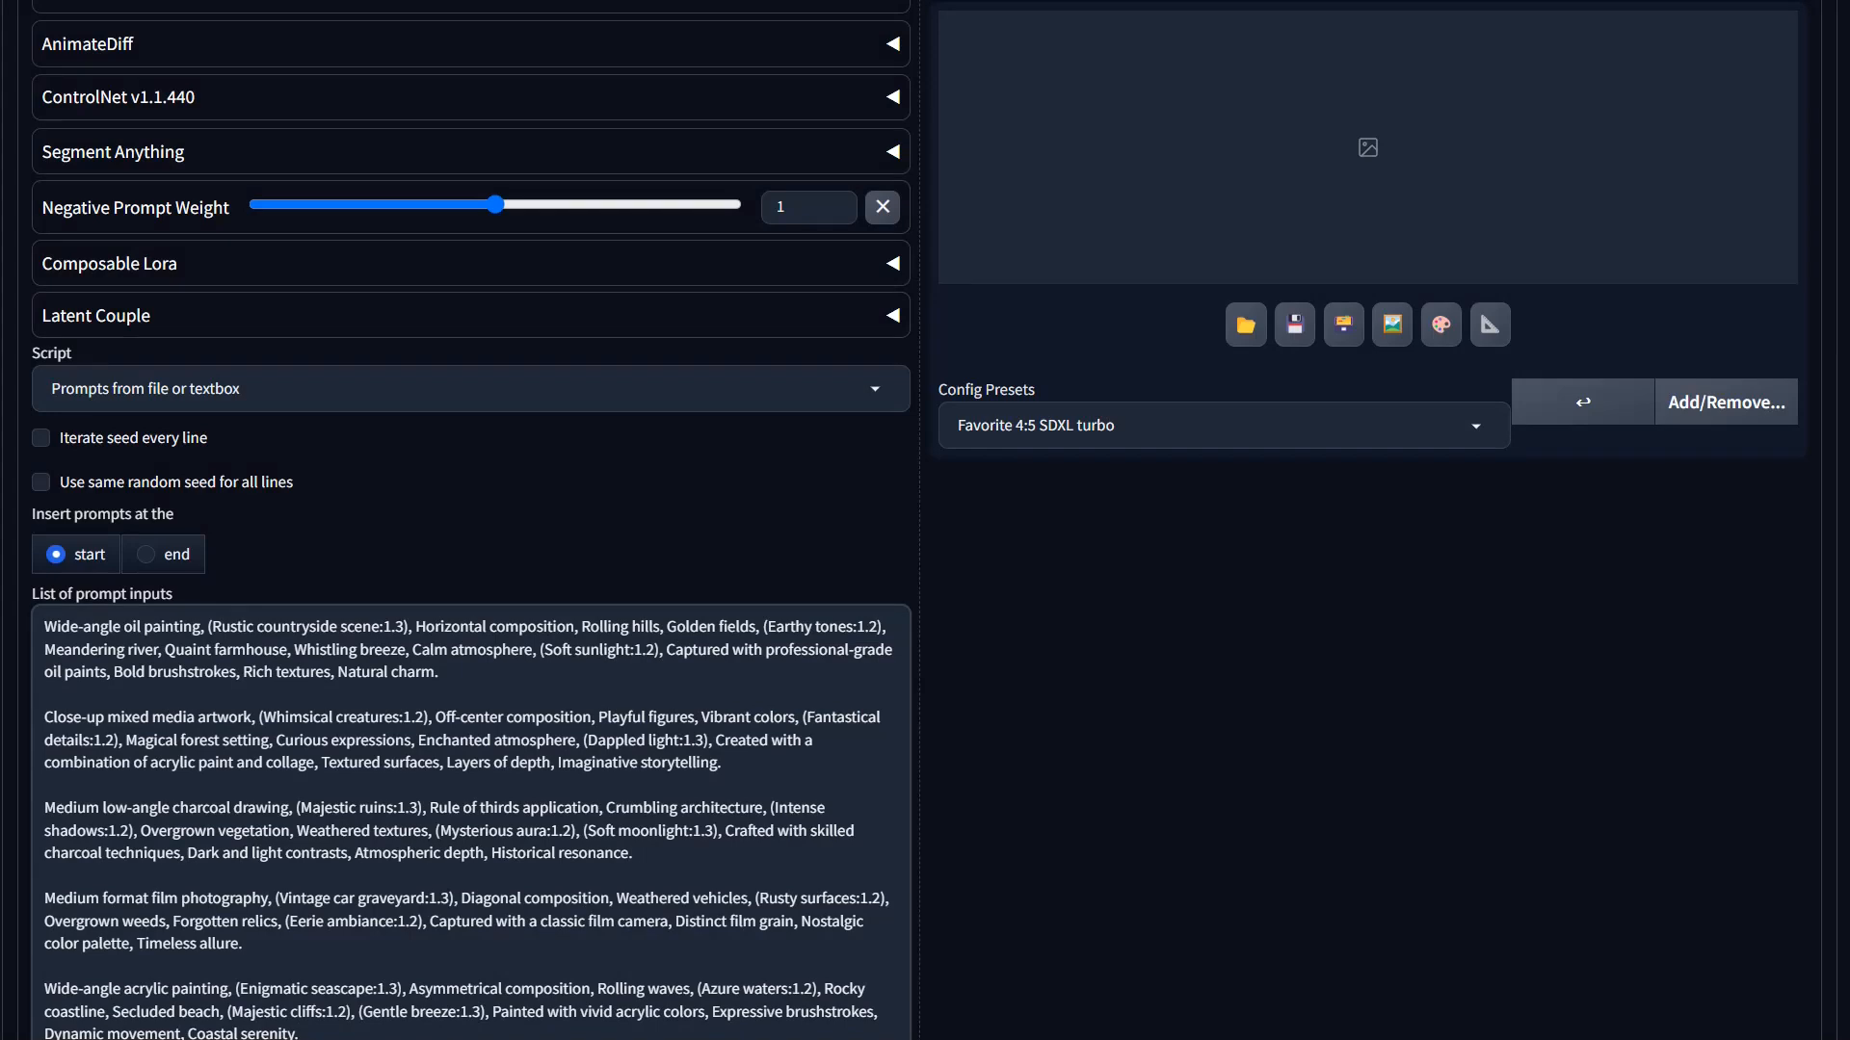
# Step: Paste the second batch of five prompts below the first batch in the WebUI's list of prompt inputs
pyautogui.press('Return')
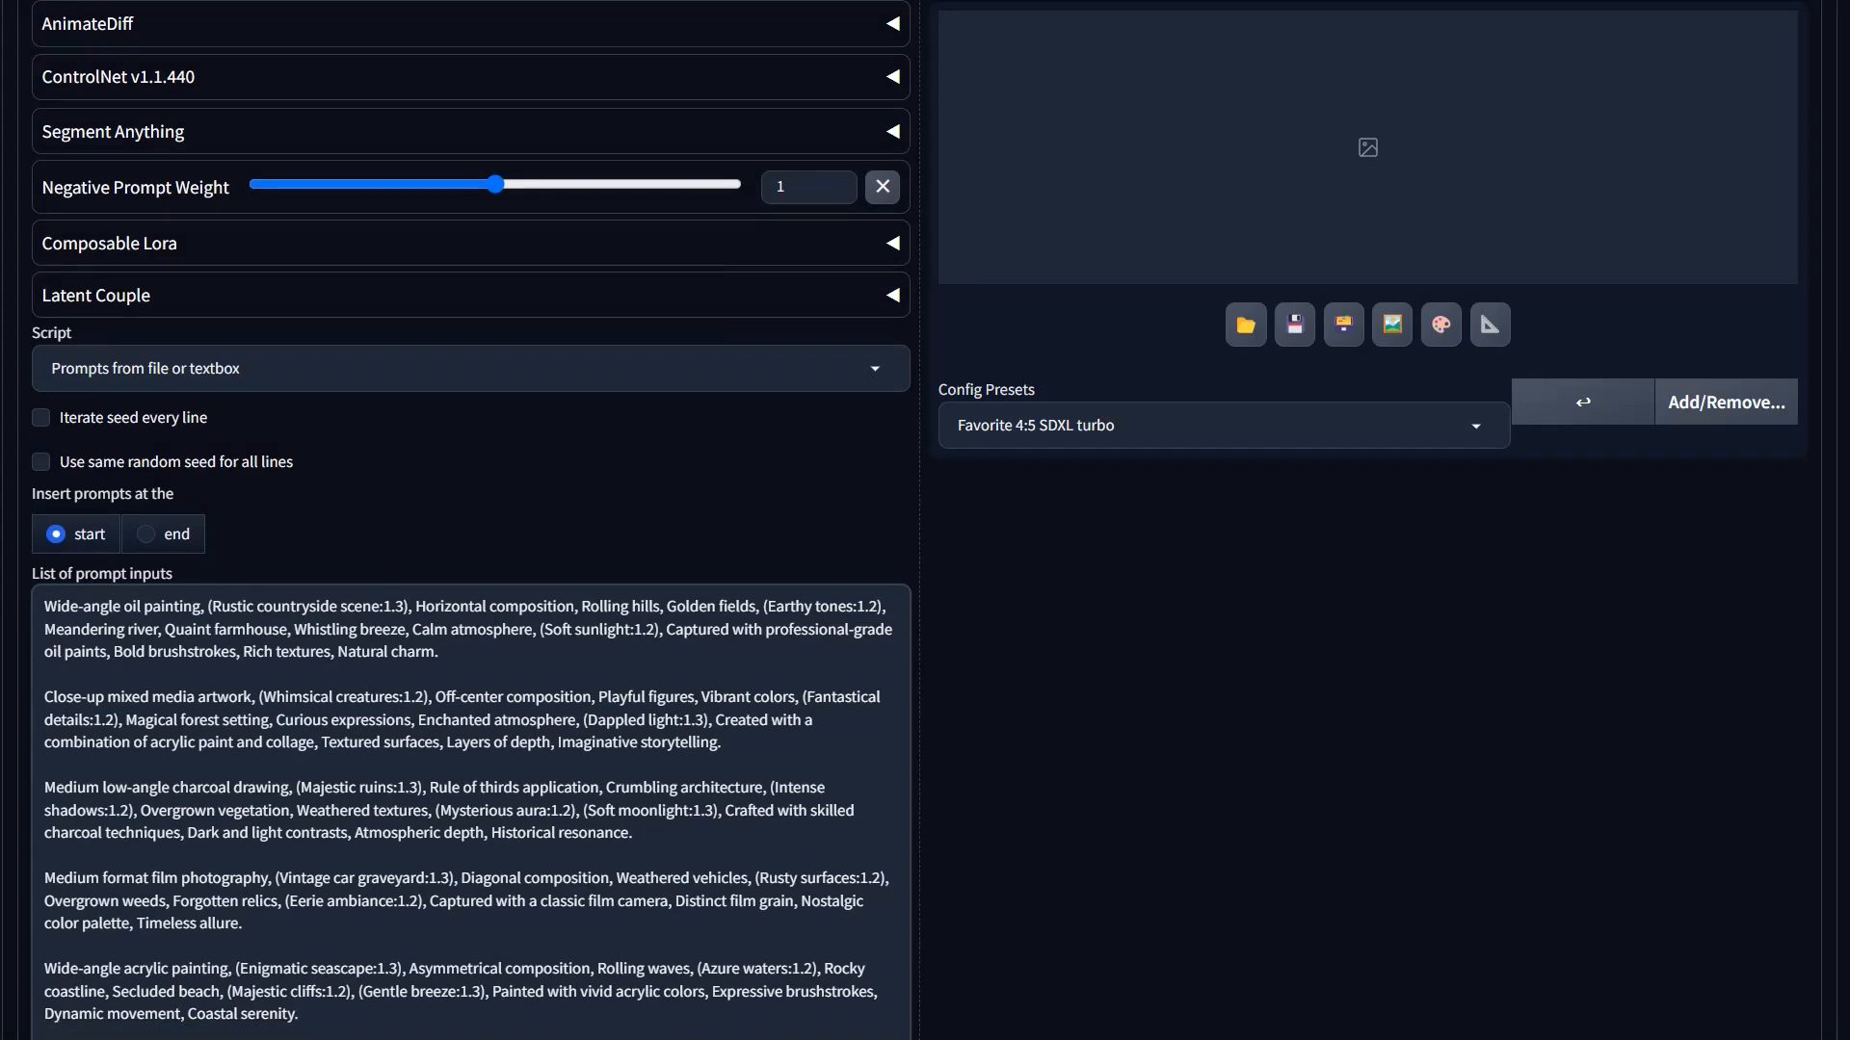
pyautogui.press('Return')
pyautogui.hotkey('ctrl', 'v')
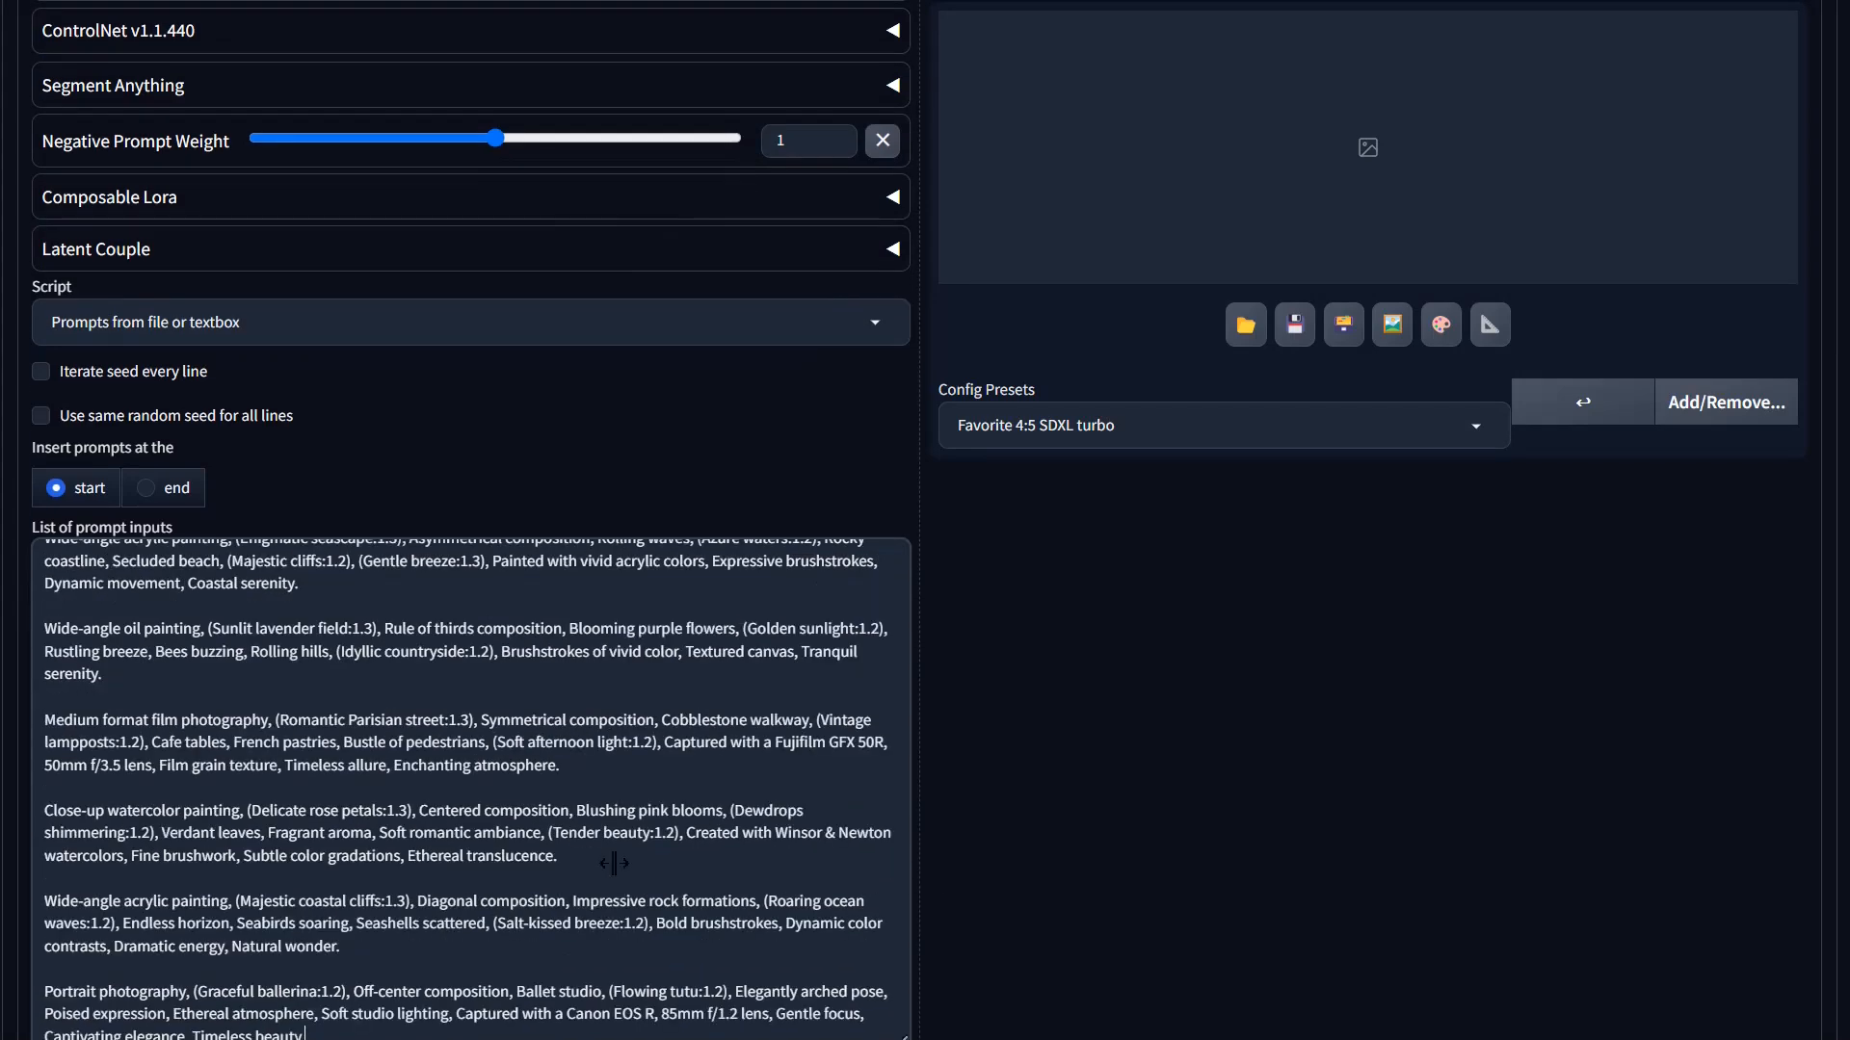
# Step: Swap width and height to get 1024 × 816 and generate the images for all prompts
pyautogui.scroll(11, 1243, 511)
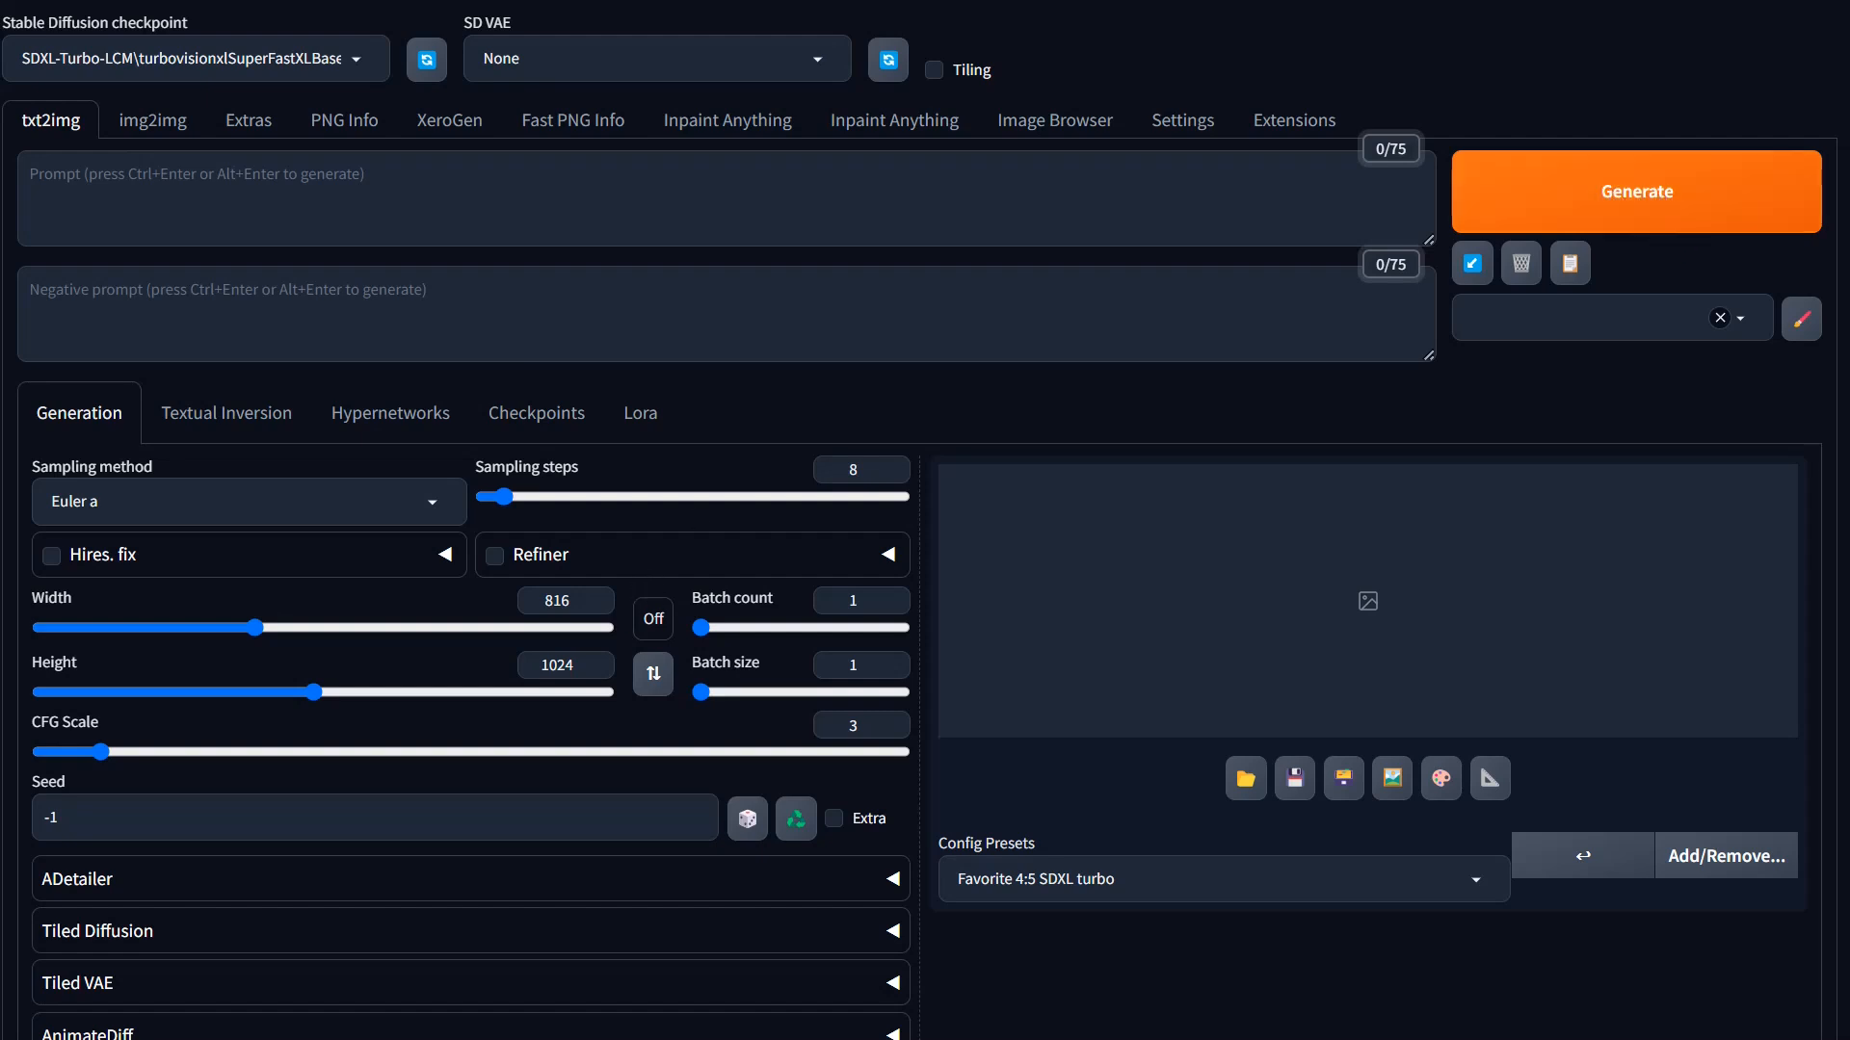
pyautogui.click(654, 686)
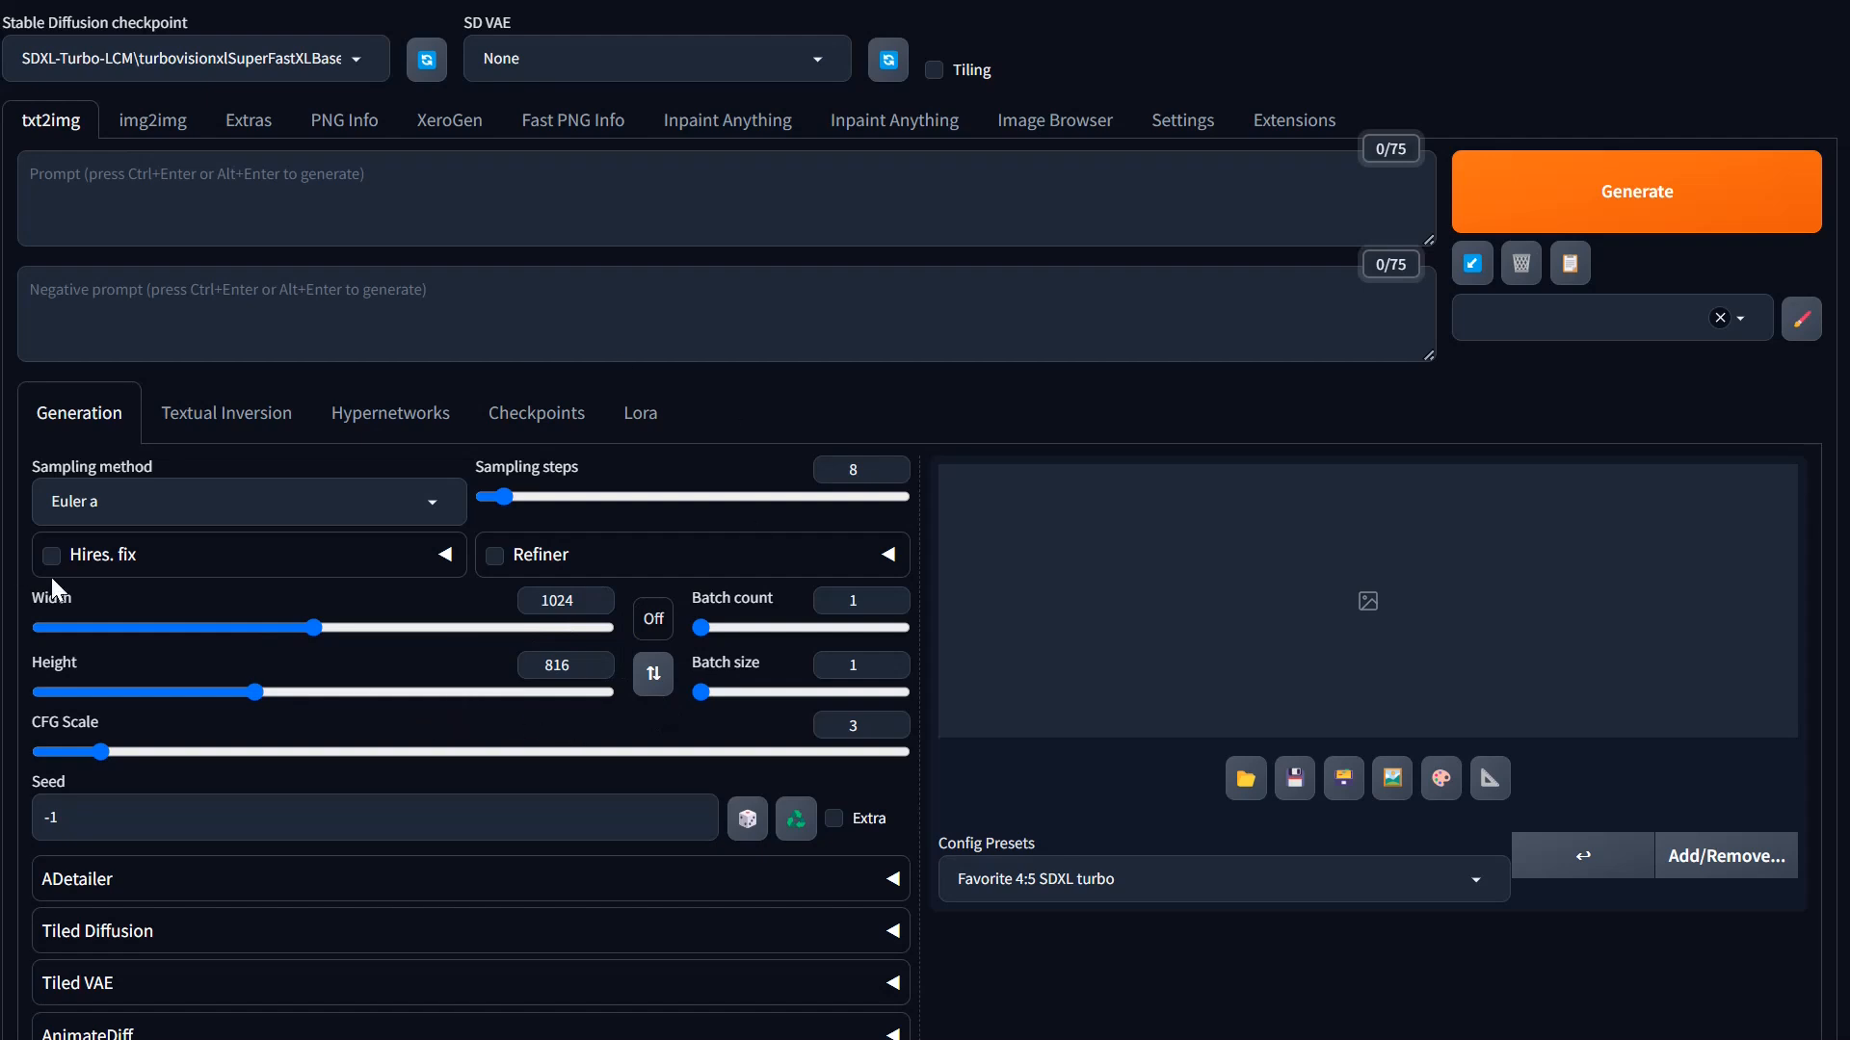
pyautogui.click(1660, 211)
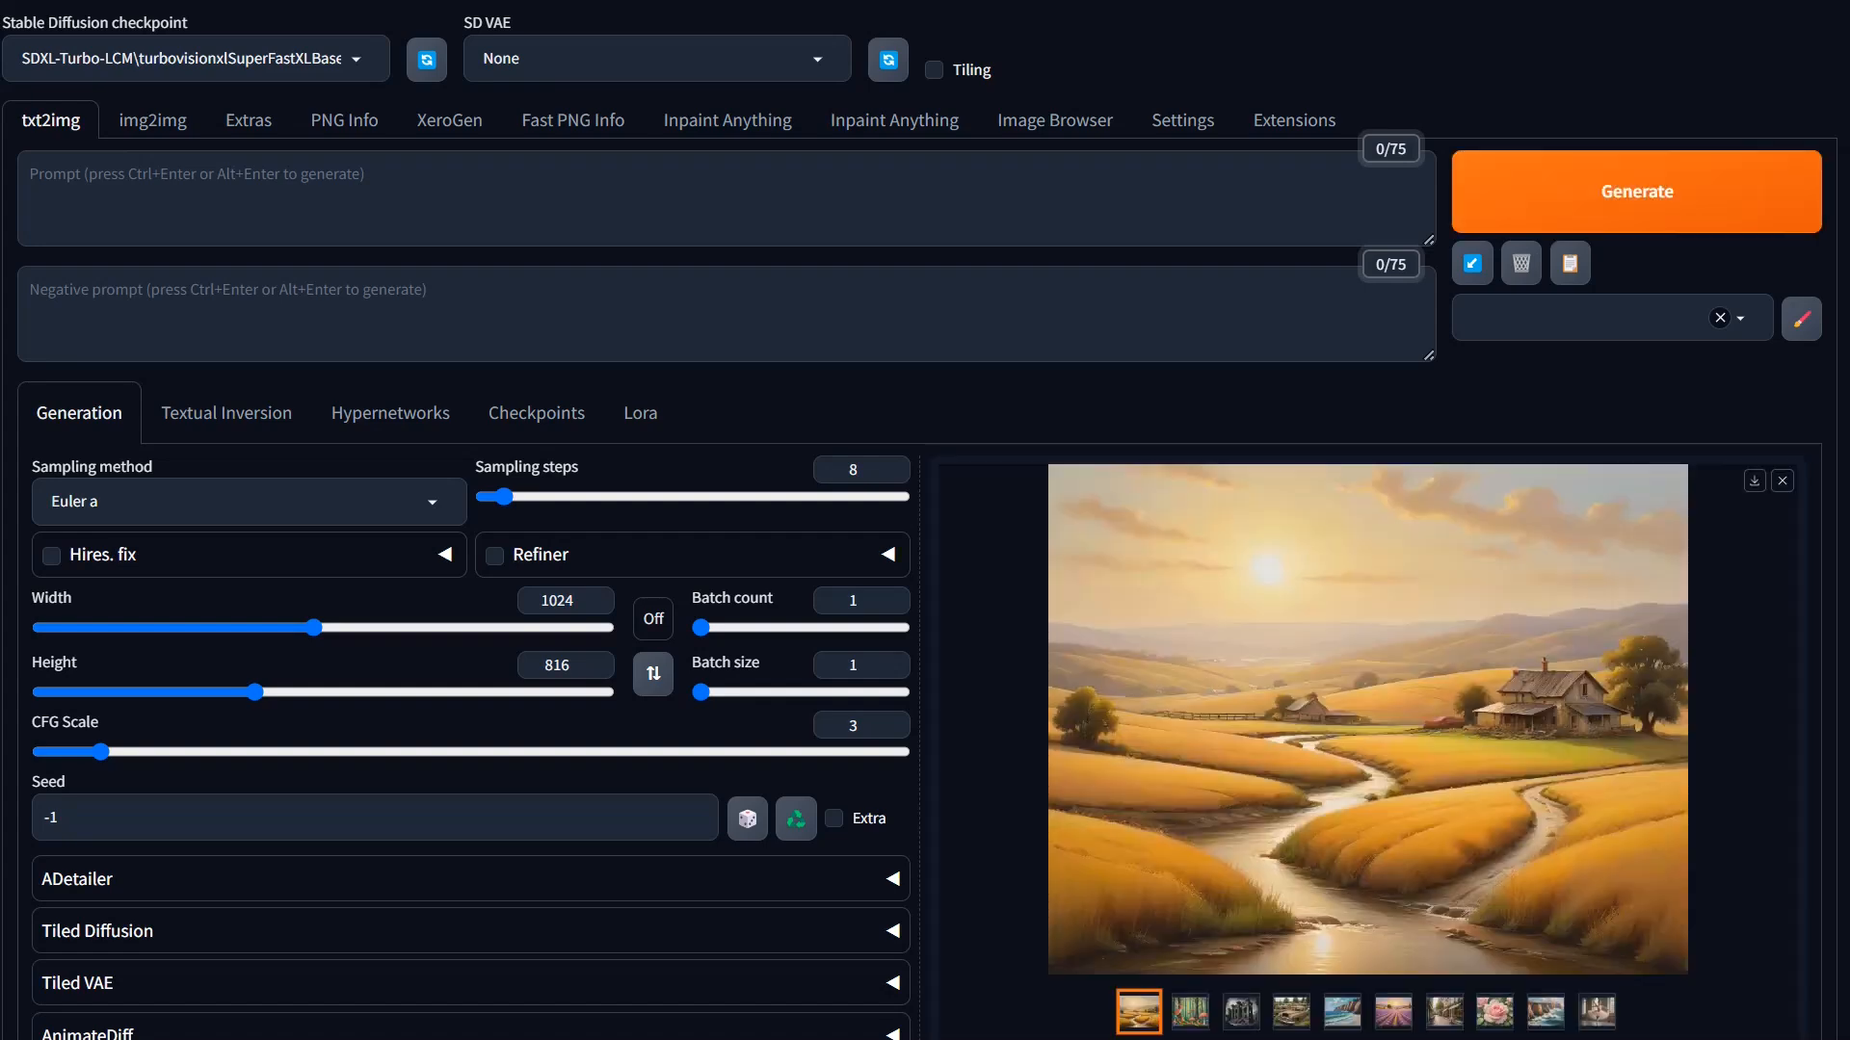
# Step: In Stability Matrix's launch options, disable --medvram and --medvram-sdxl, remove --no-half-vae from the extra launch arguments, and save
pyautogui.moveTo(1849, 2); pyautogui.dragTo(1387, 2)
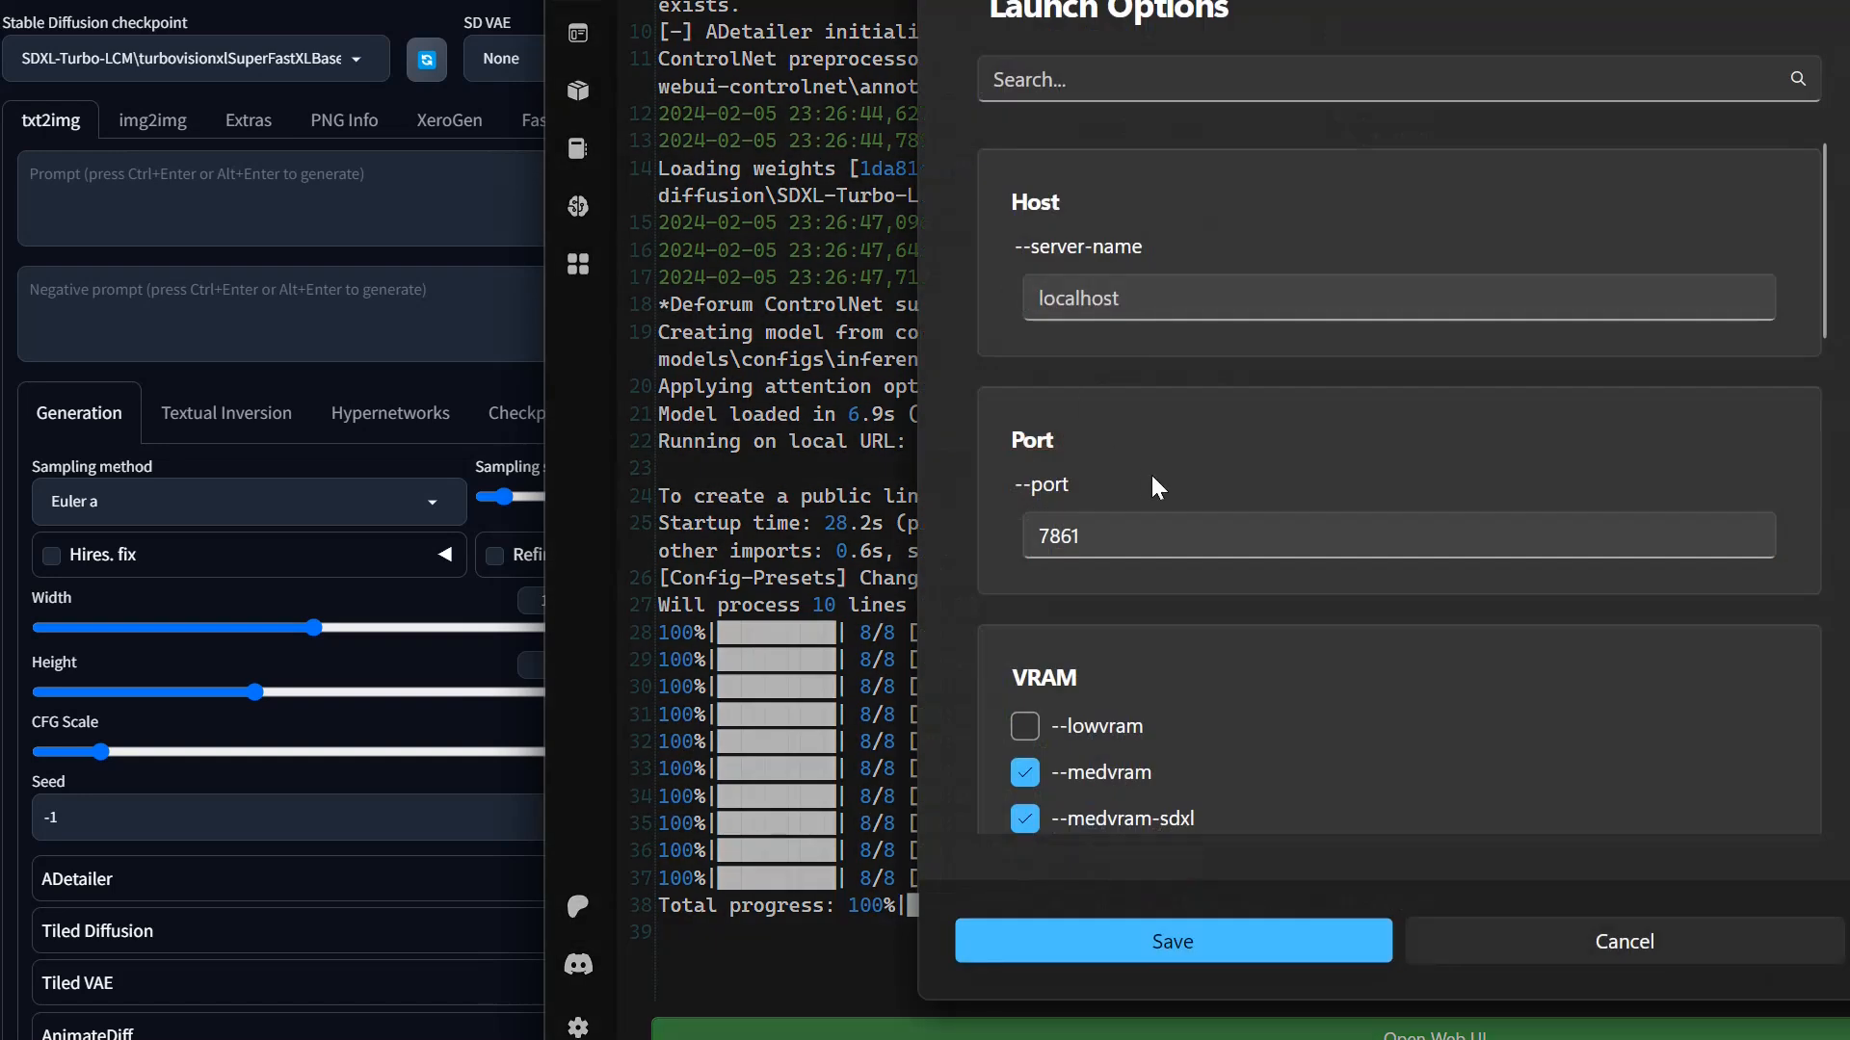
pyautogui.click(1025, 819)
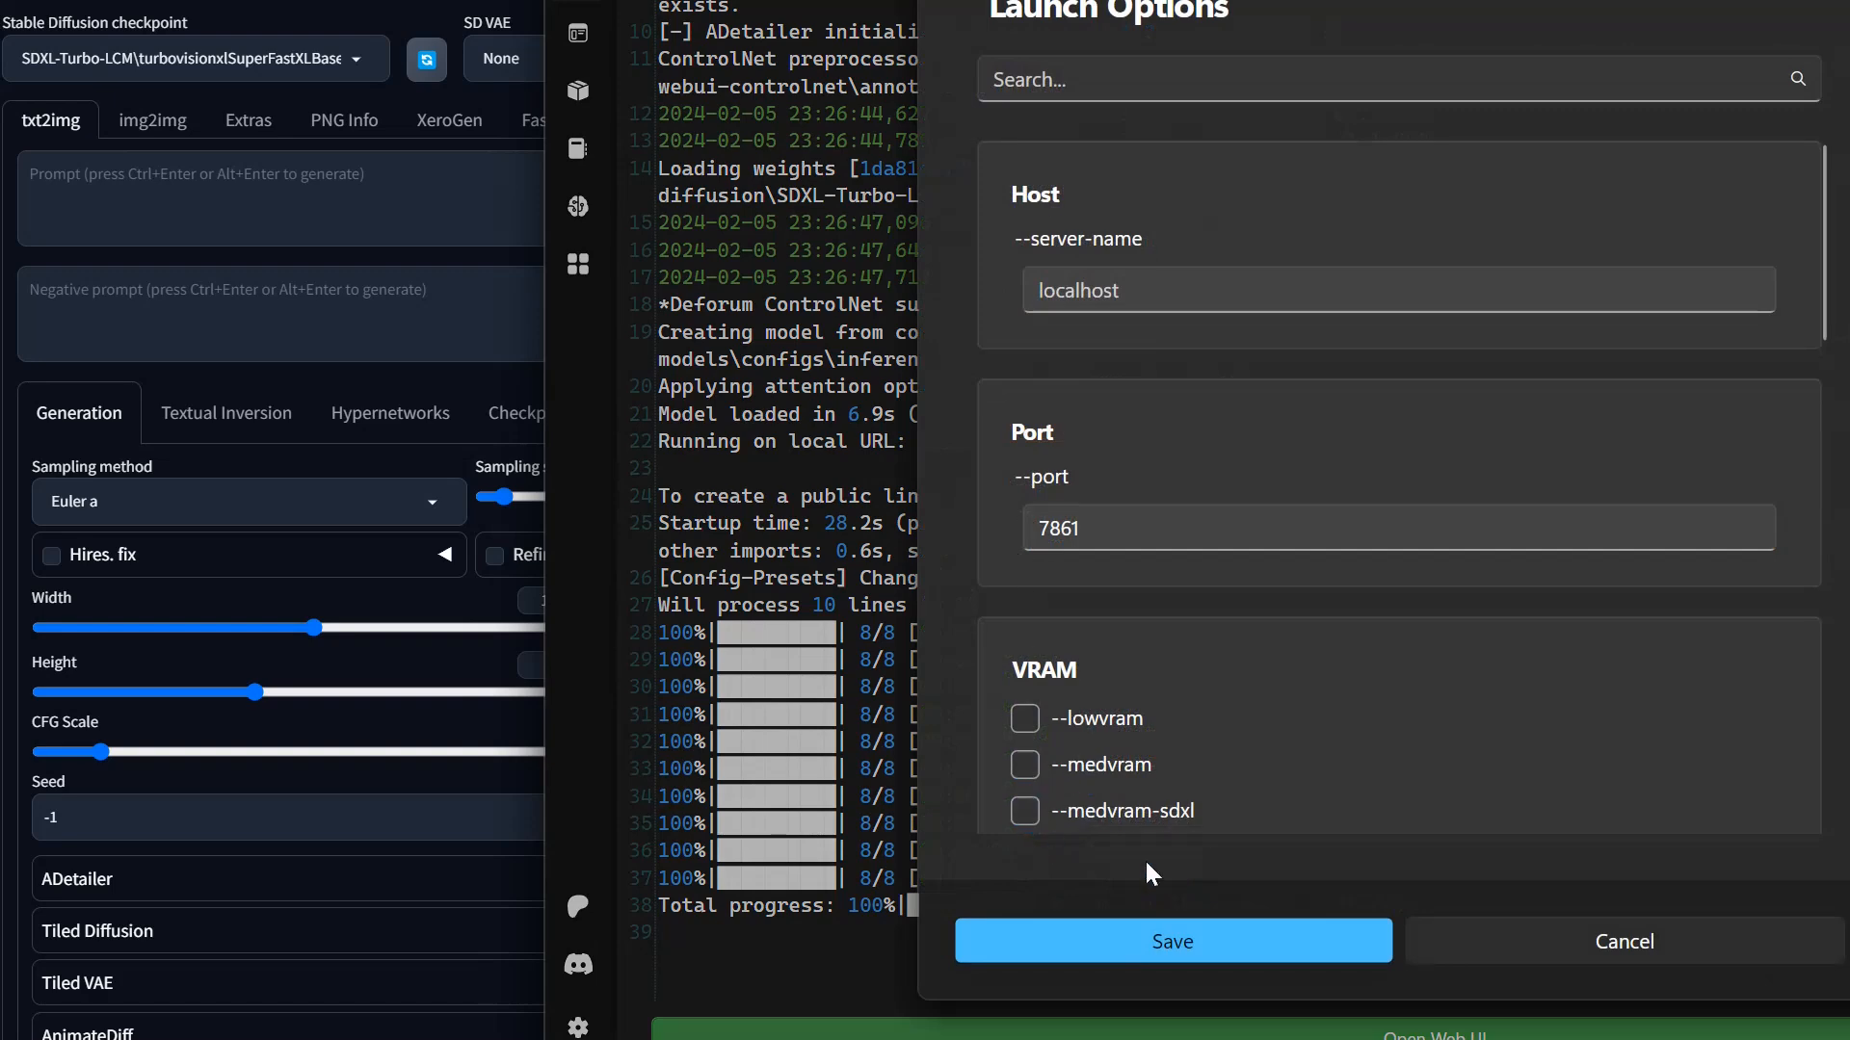
pyautogui.scroll(-10, 1129, 662)
pyautogui.scroll(-7, 1130, 669)
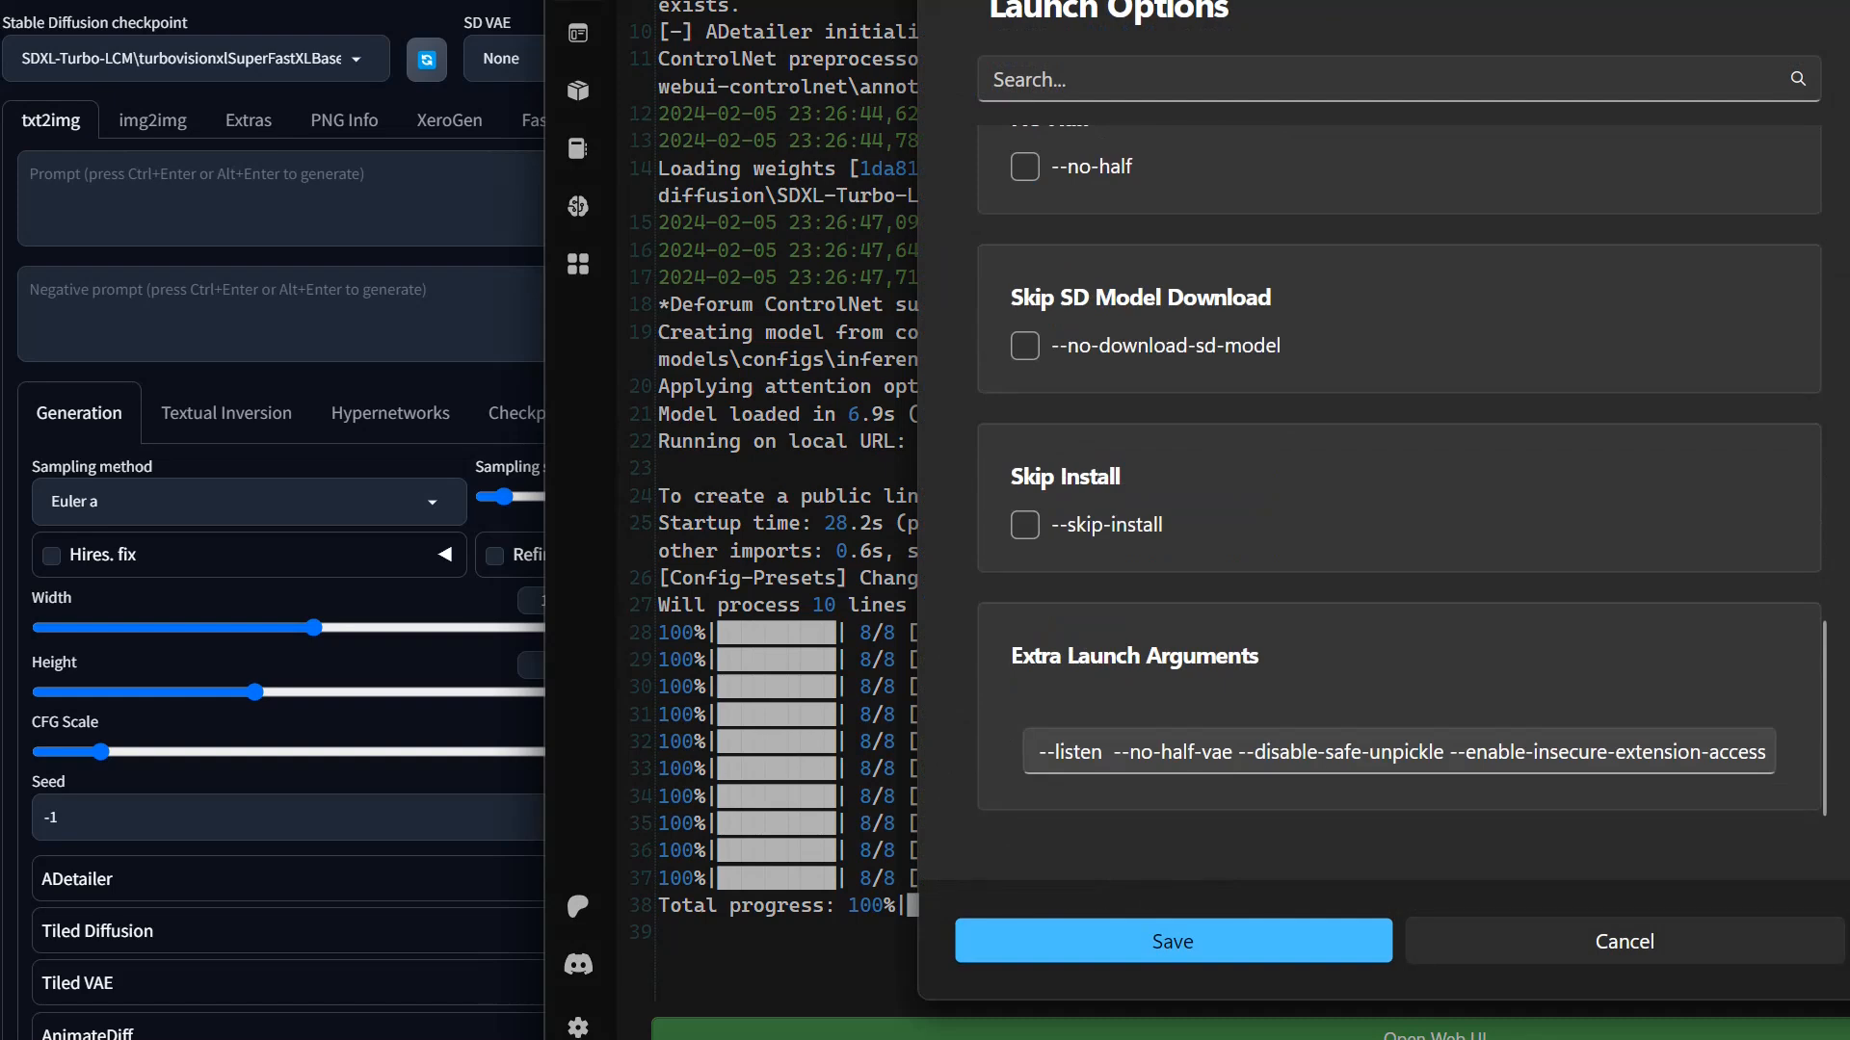
pyautogui.moveTo(1238, 751); pyautogui.dragTo(1113, 751)
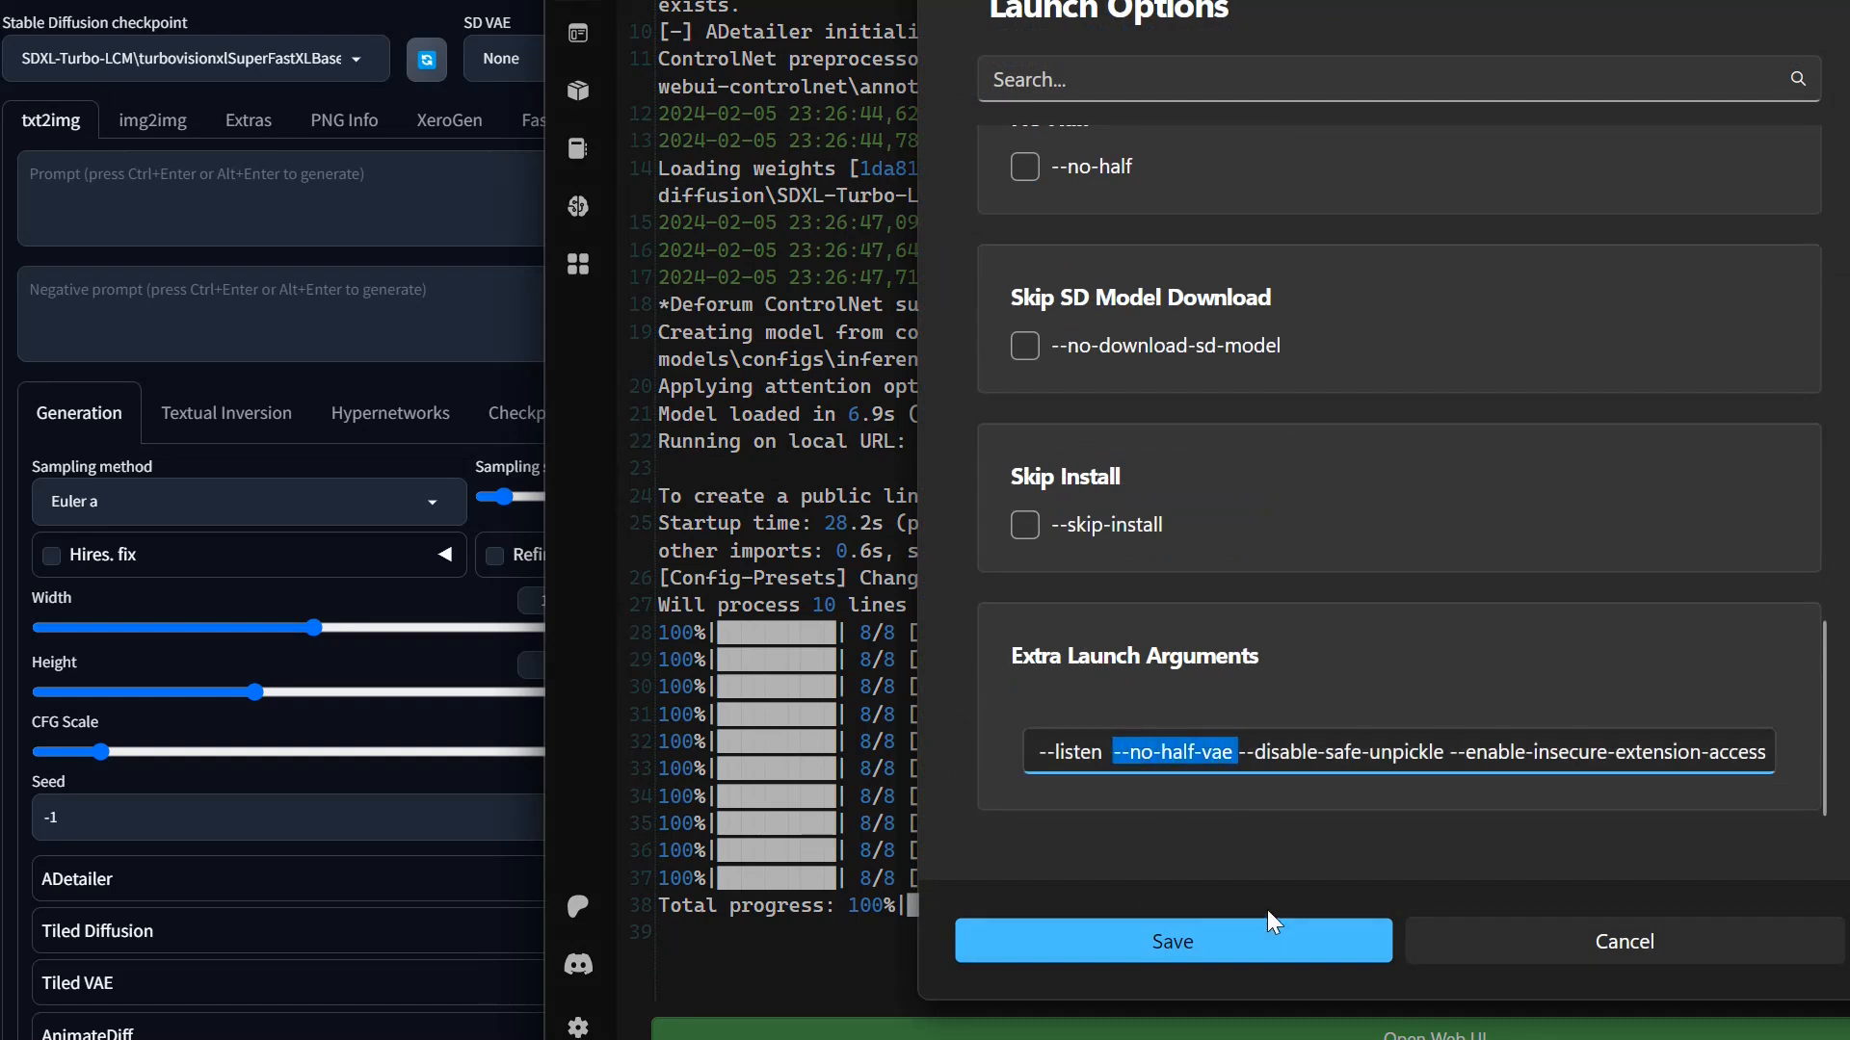
pyautogui.press('BackSpace')
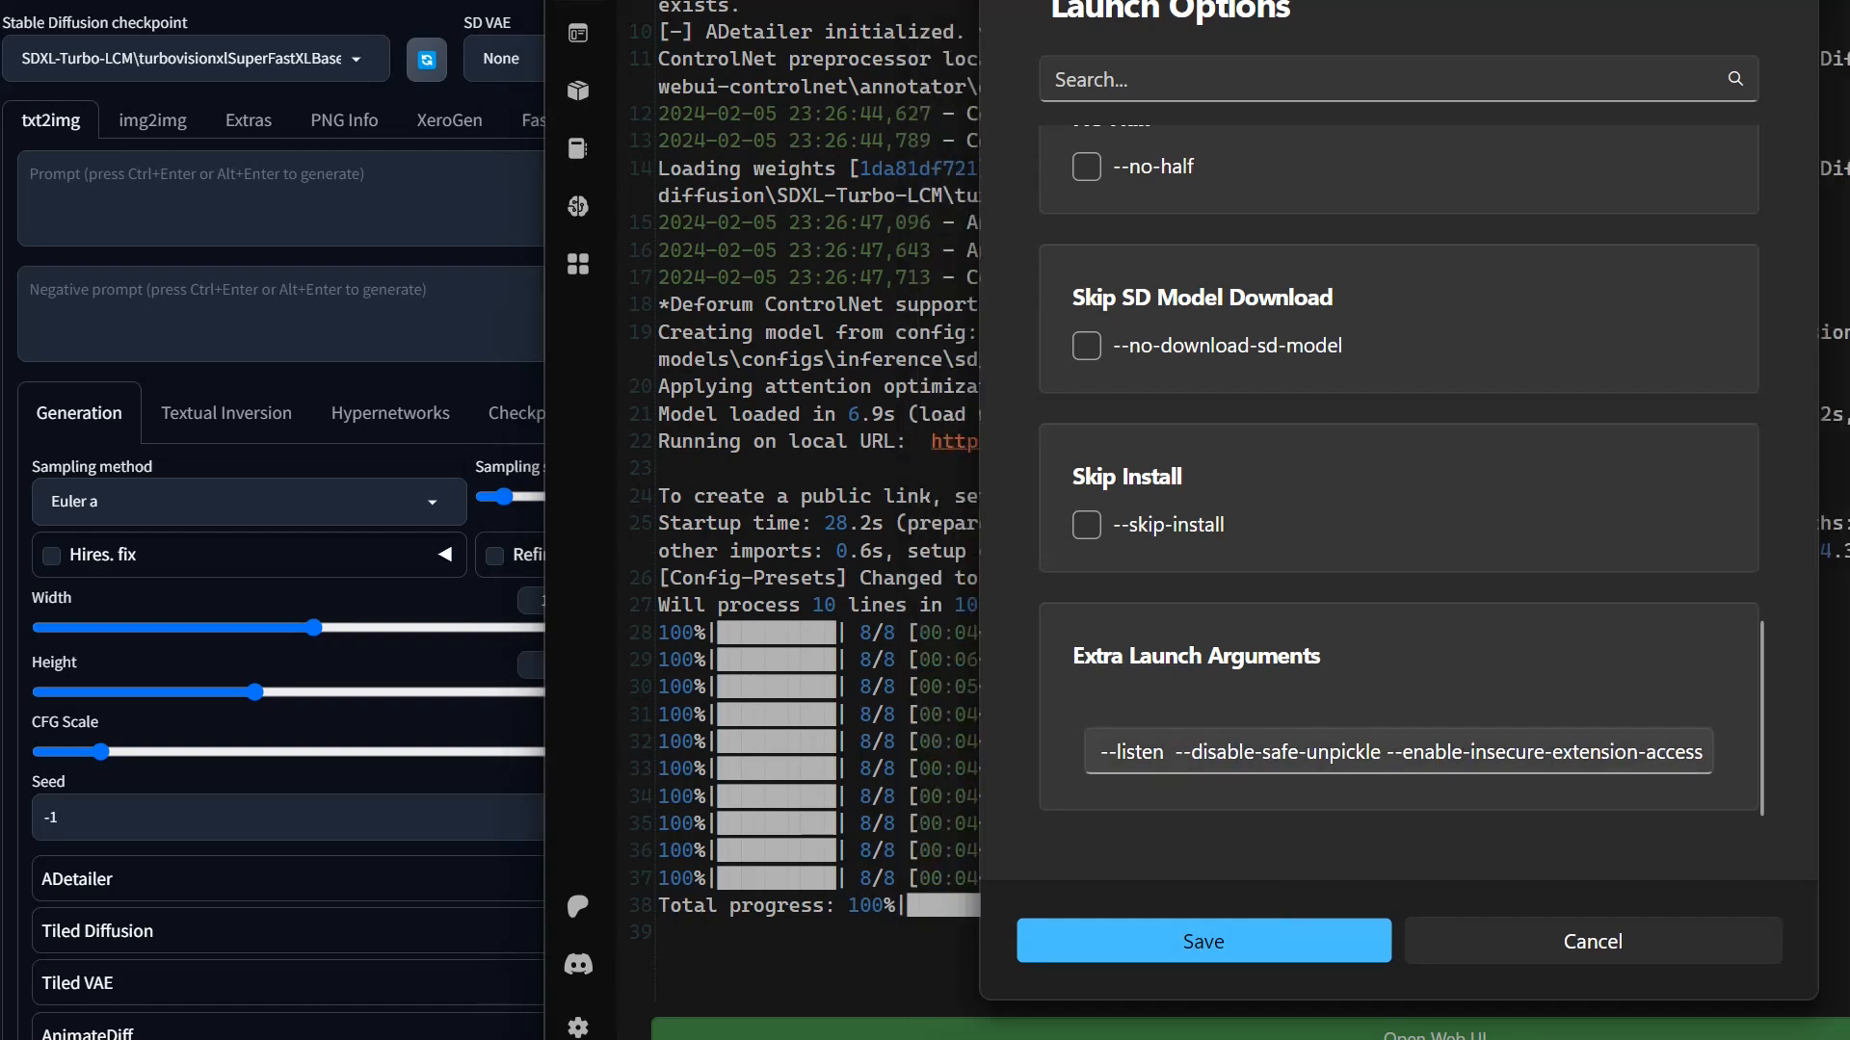
pyautogui.click(1226, 752)
pyautogui.hotkey('ctrl', 'a')
pyautogui.hotkey('ctrl', 'v')
pyautogui.click(1227, 954)
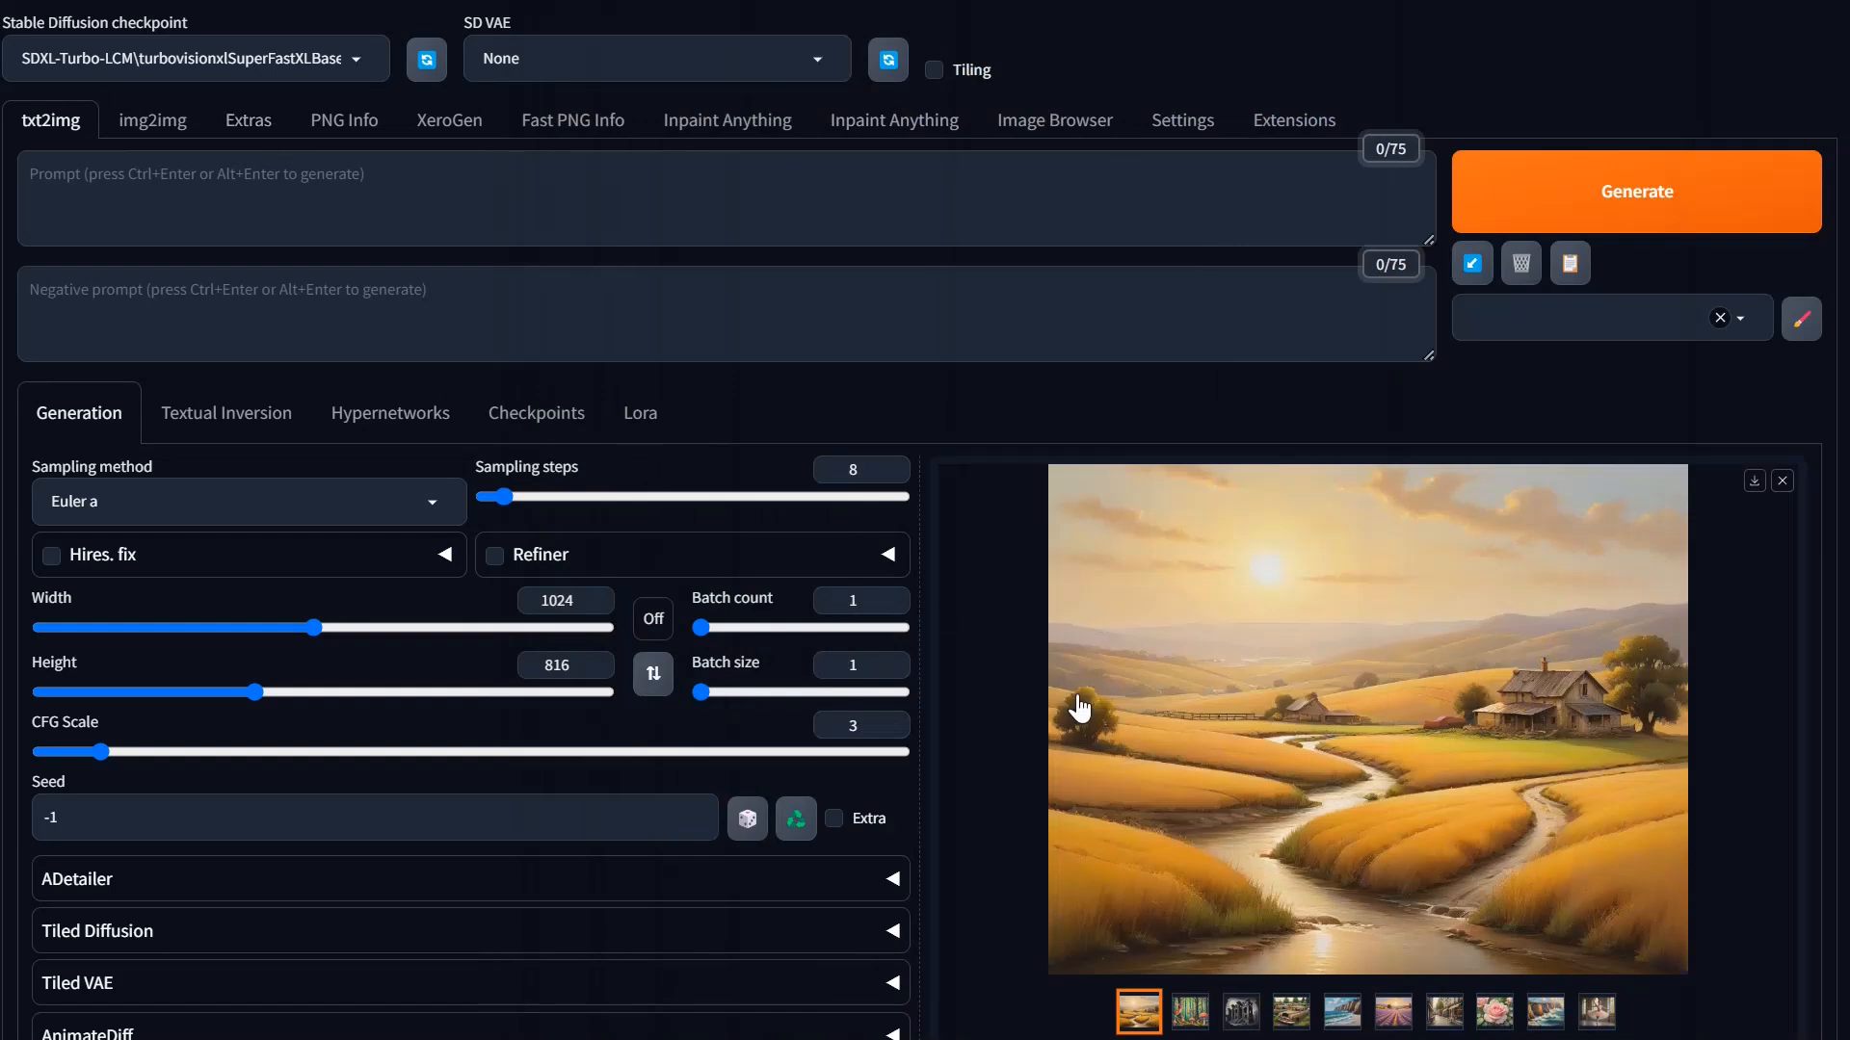
# Step: Return to the WebUI, generate the same prompt batch again and check its total generation time in the Stability Matrix console
pyautogui.scroll(-3, 1050, 710)
pyautogui.scroll(-12, 1044, 692)
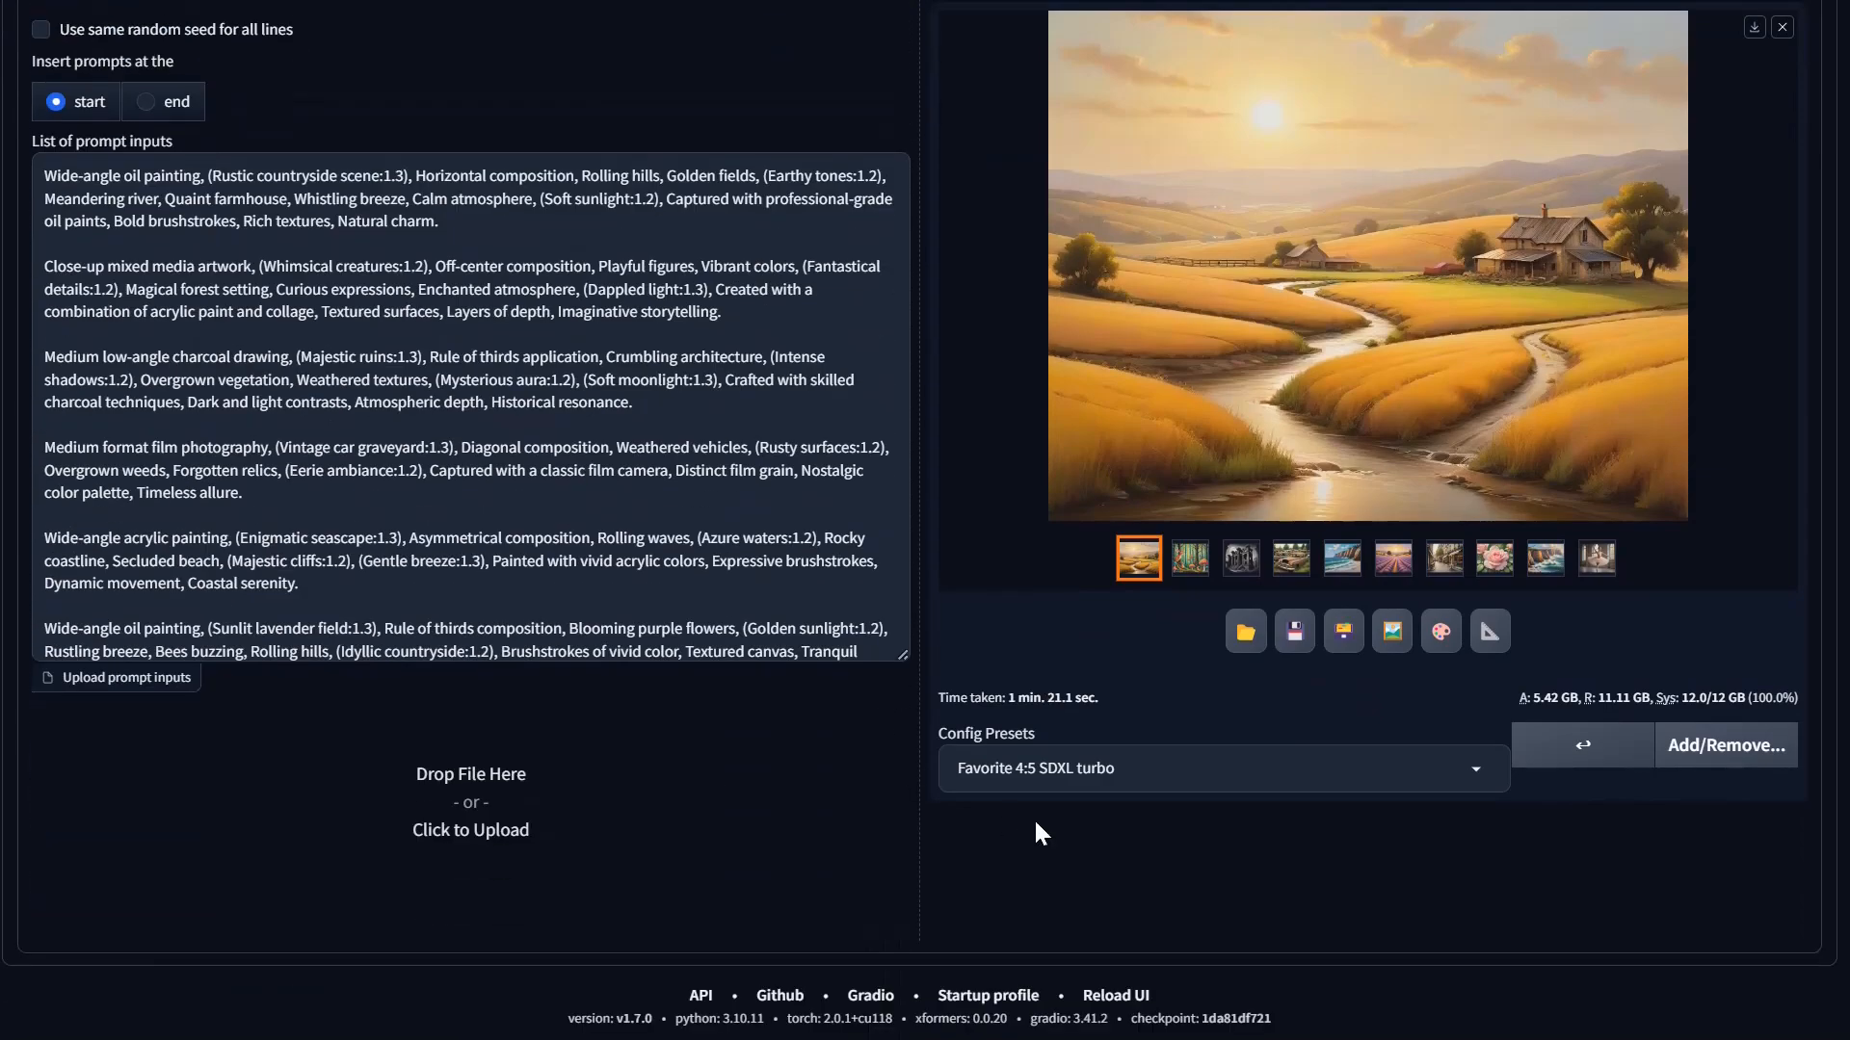
pyautogui.scroll(15, 1002, 824)
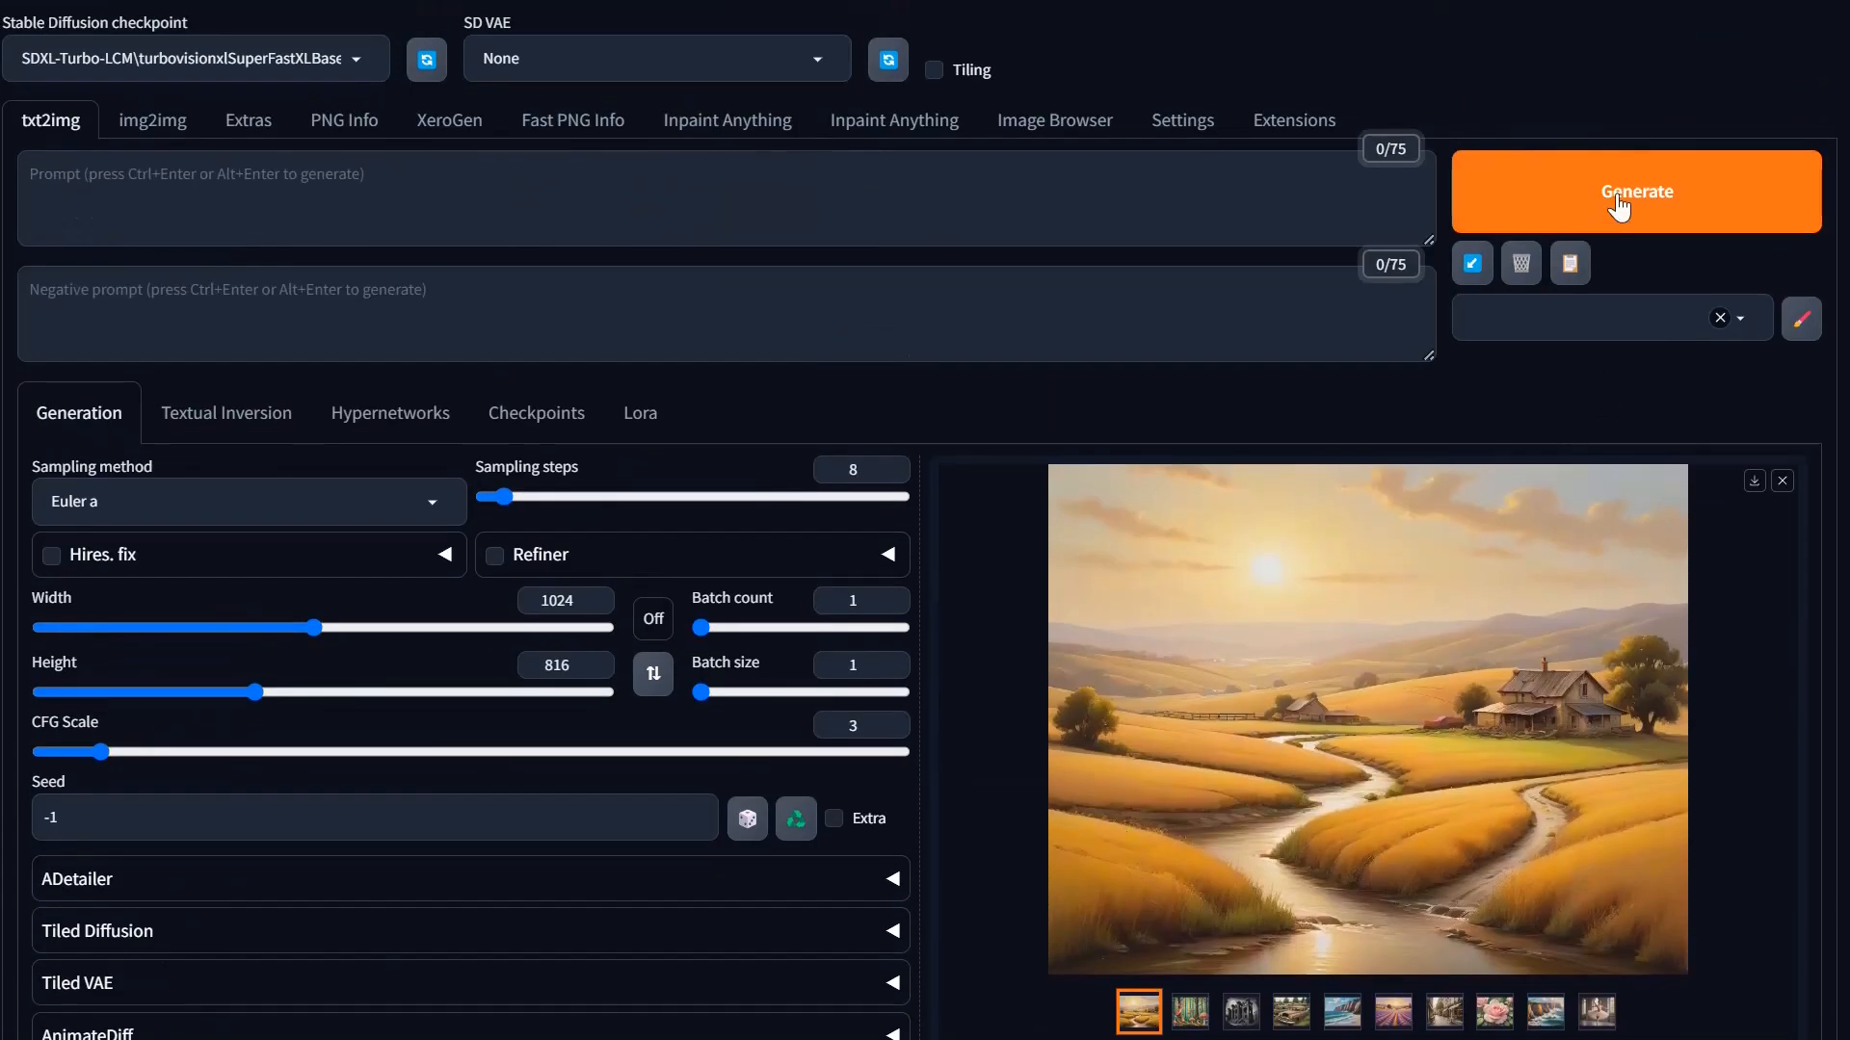
pyautogui.click(1618, 204)
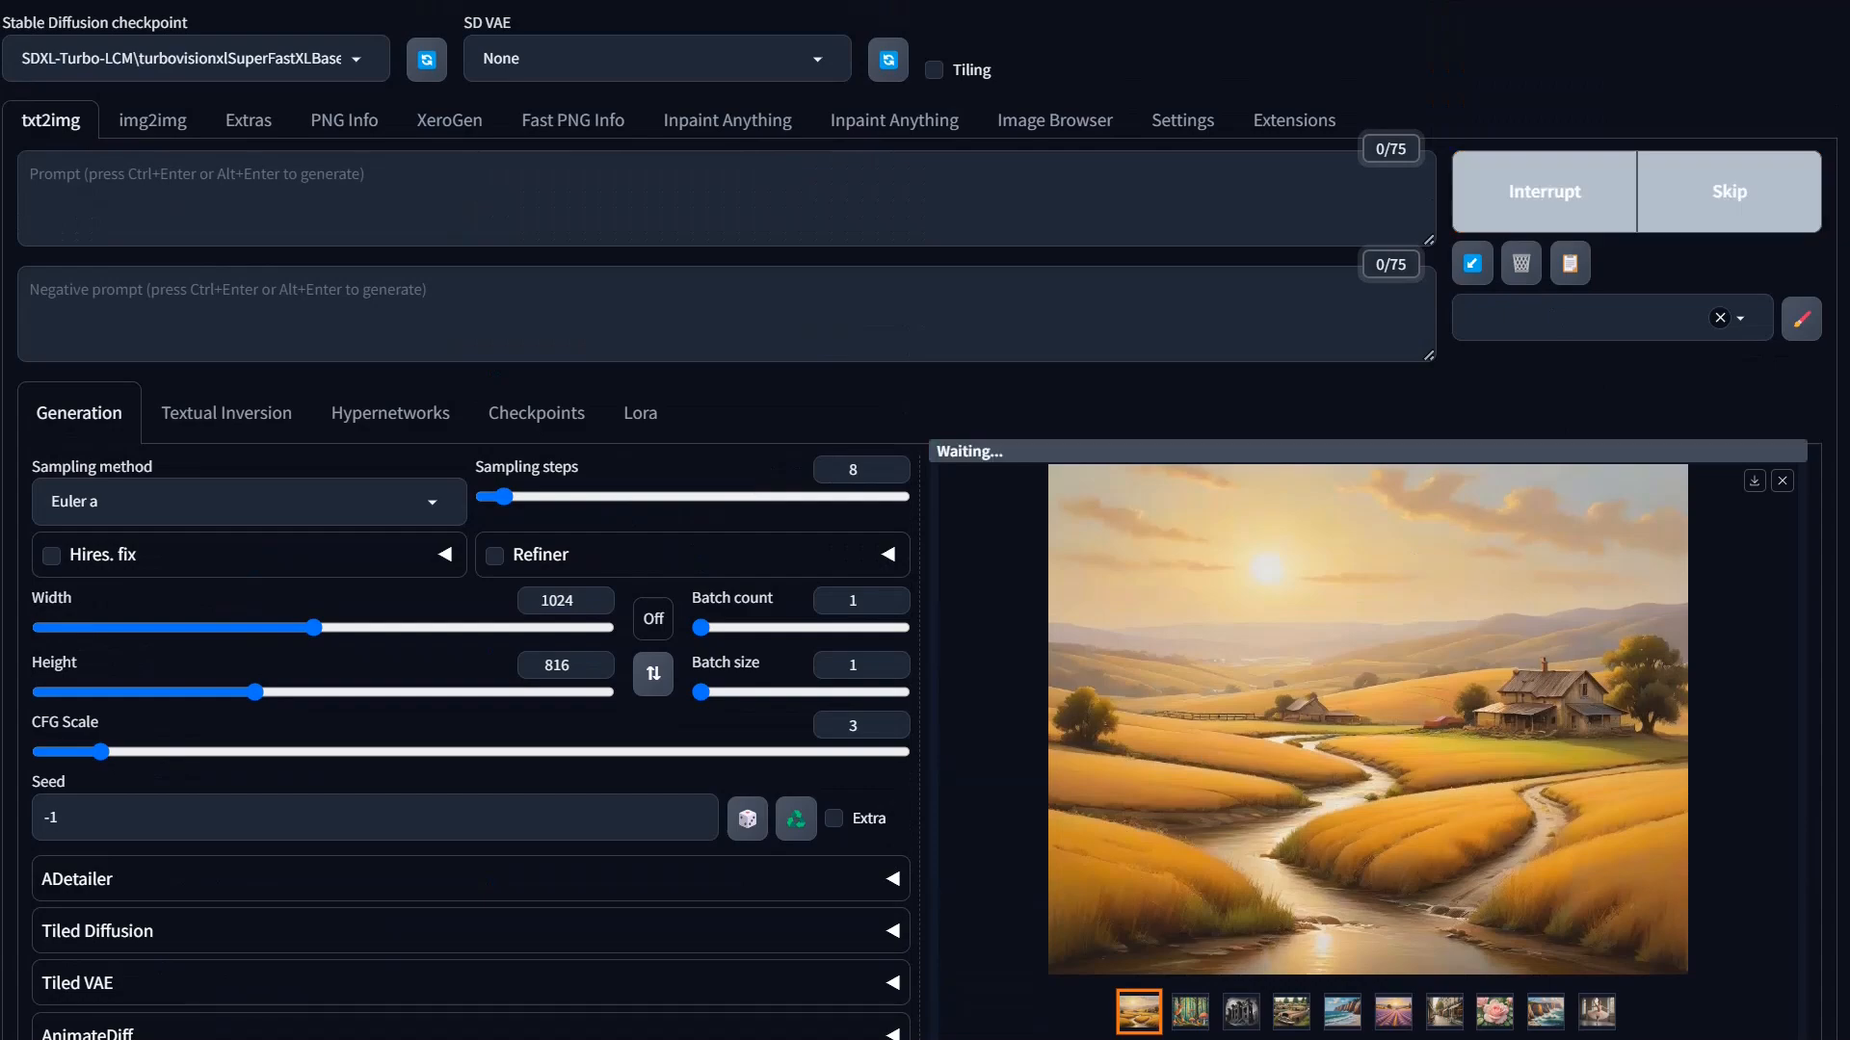
pyautogui.moveTo(1849, 2); pyautogui.dragTo(1170, 2)
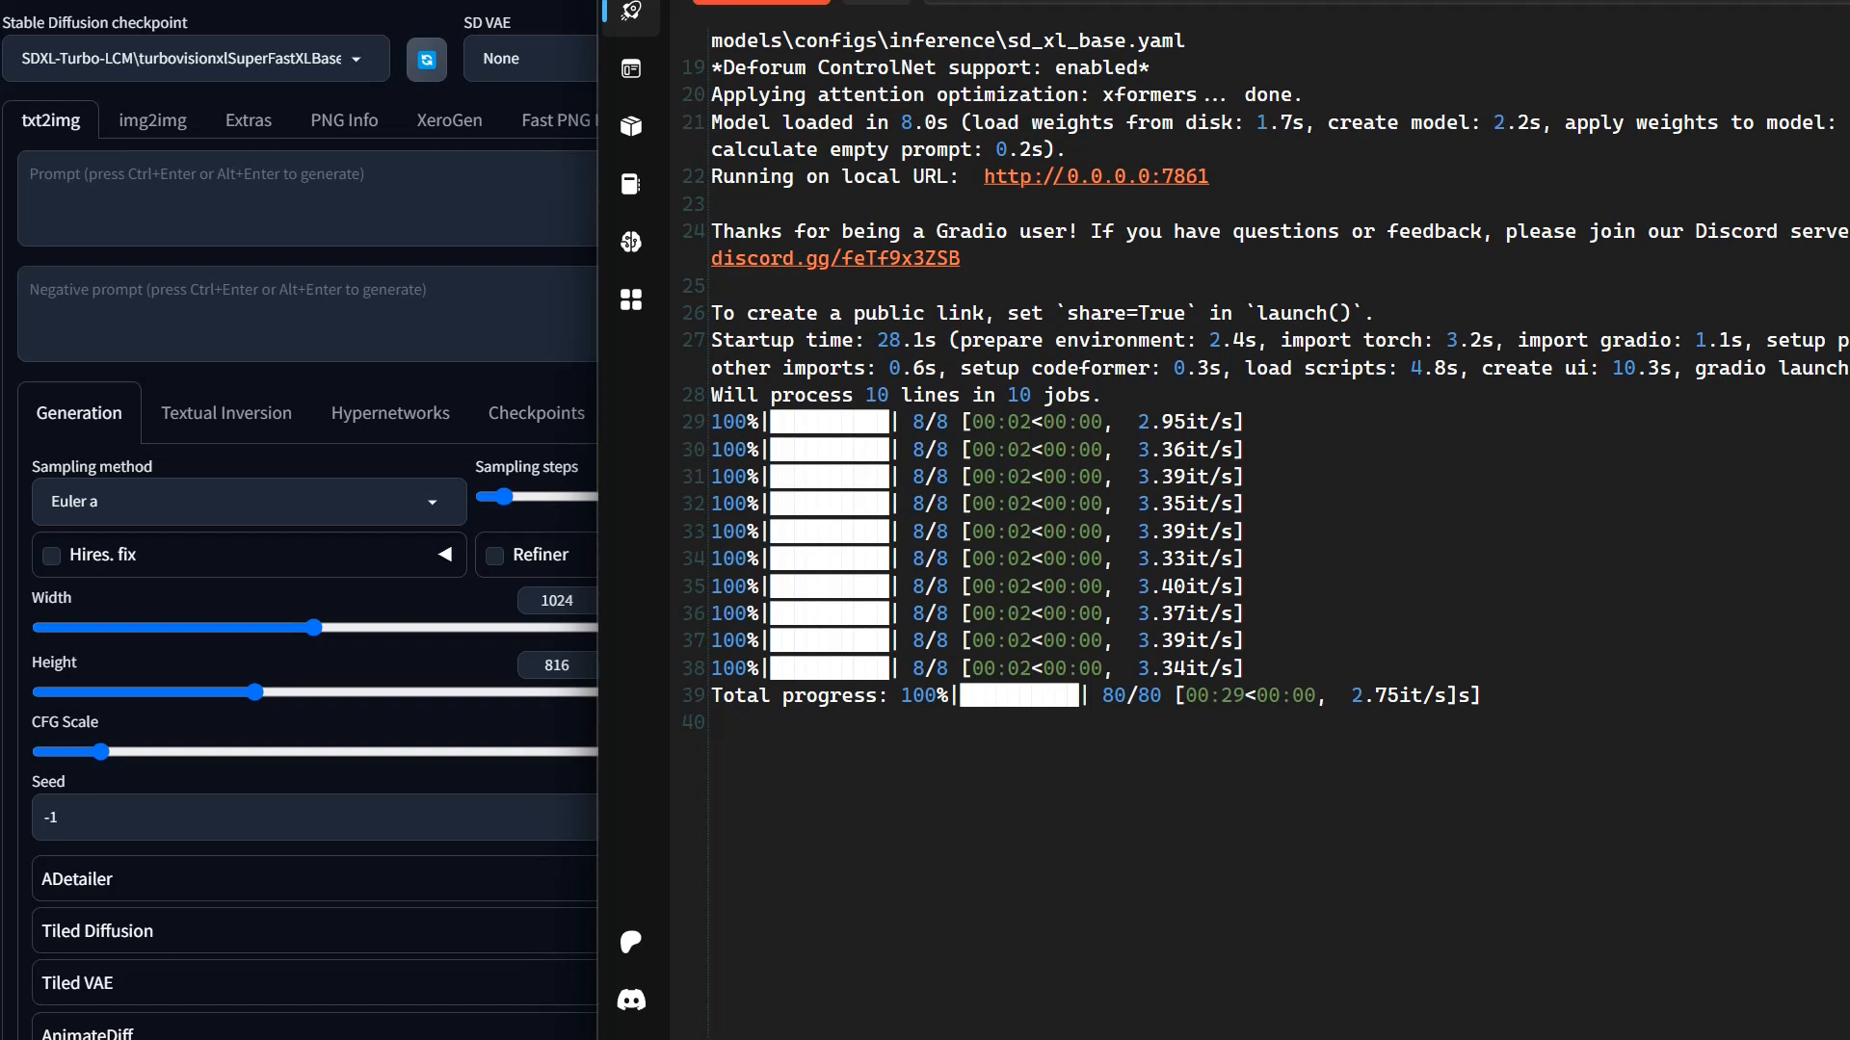
pyautogui.moveTo(1244, 695); pyautogui.dragTo(1221, 696)
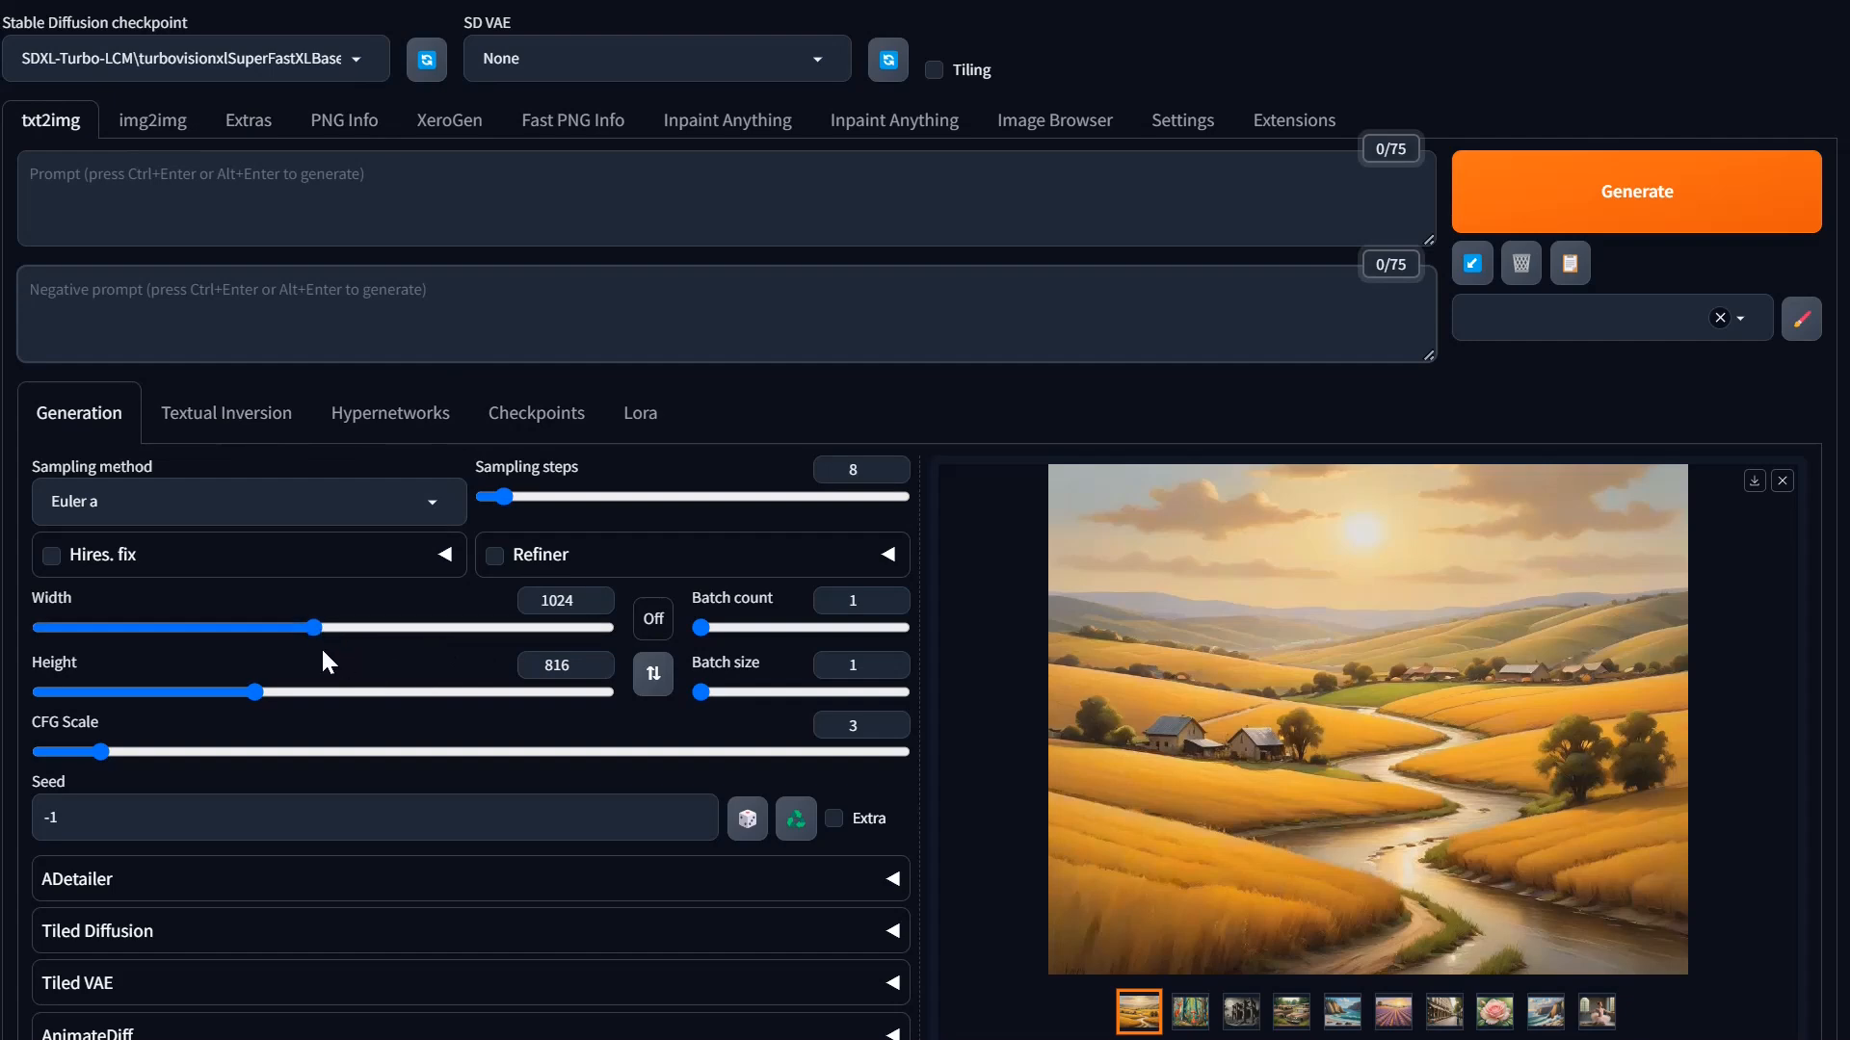
# Step: Lock the aspect ratio to 16:9 and reduce the image size to 768 × 432
pyautogui.click(662, 618)
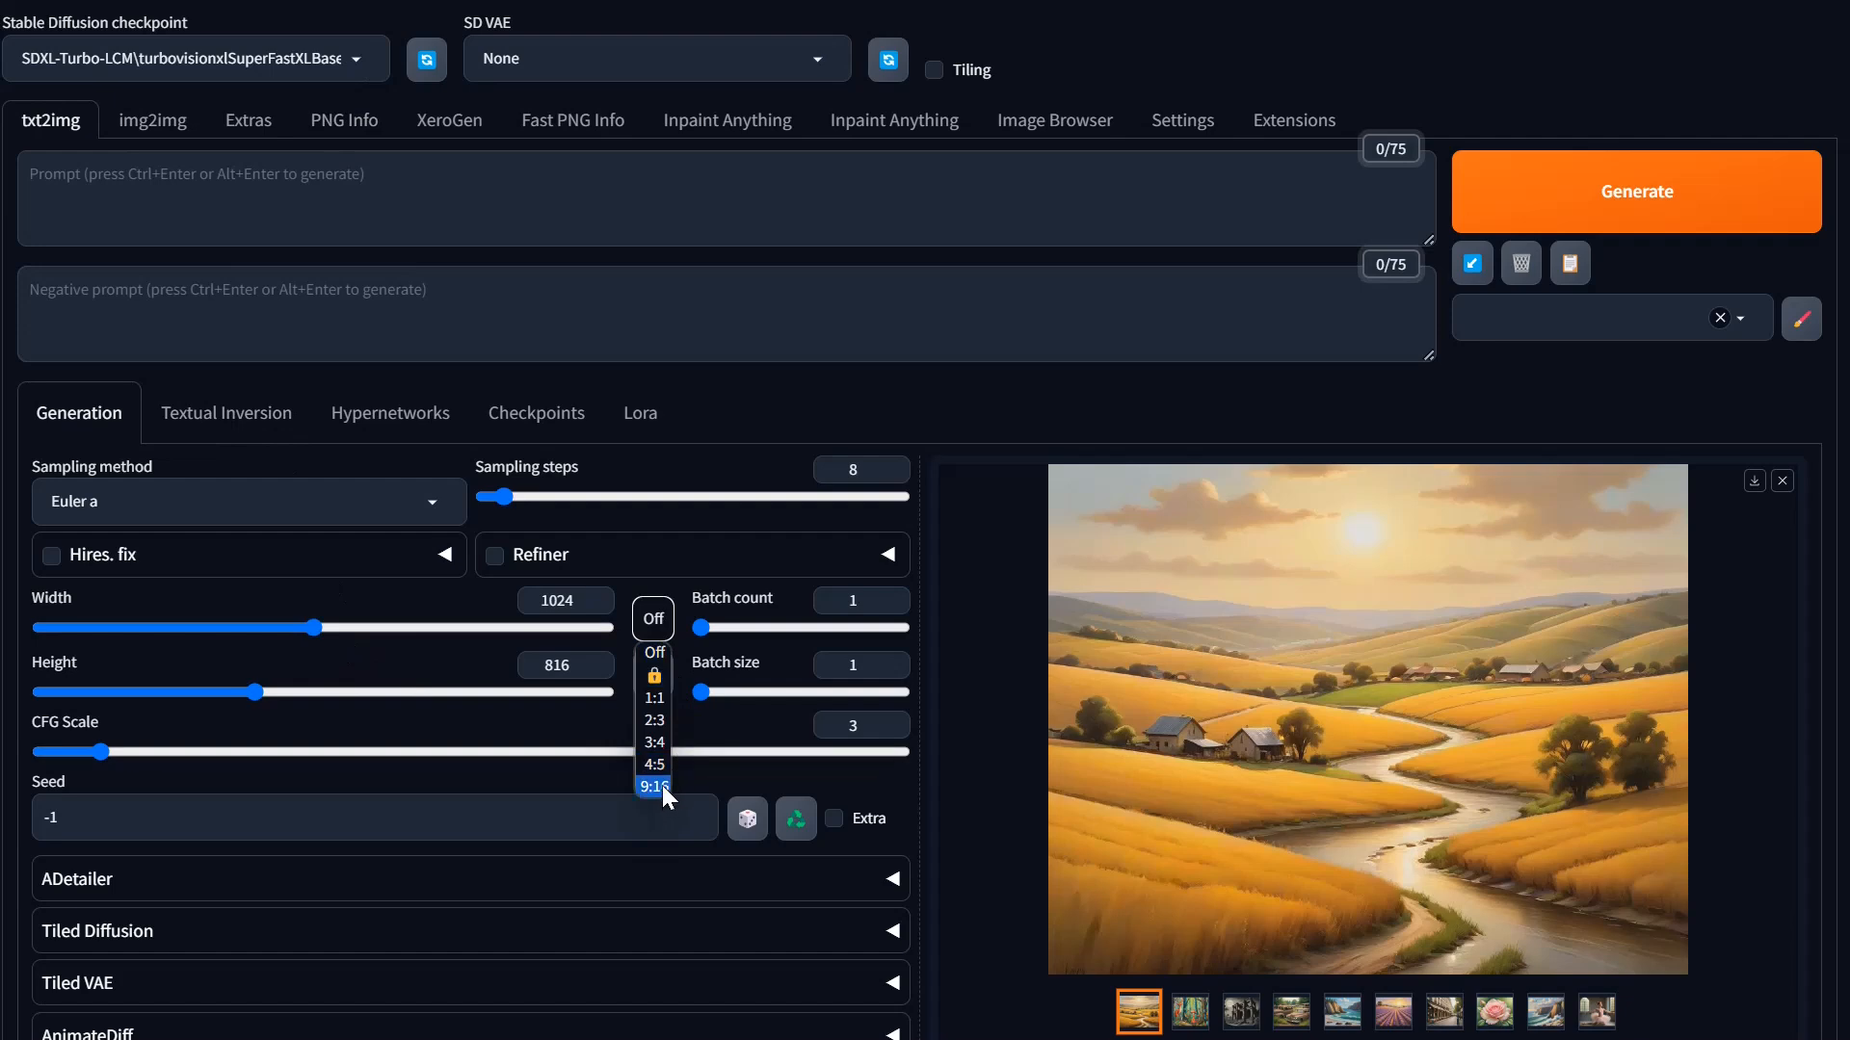
pyautogui.click(662, 789)
pyautogui.click(653, 673)
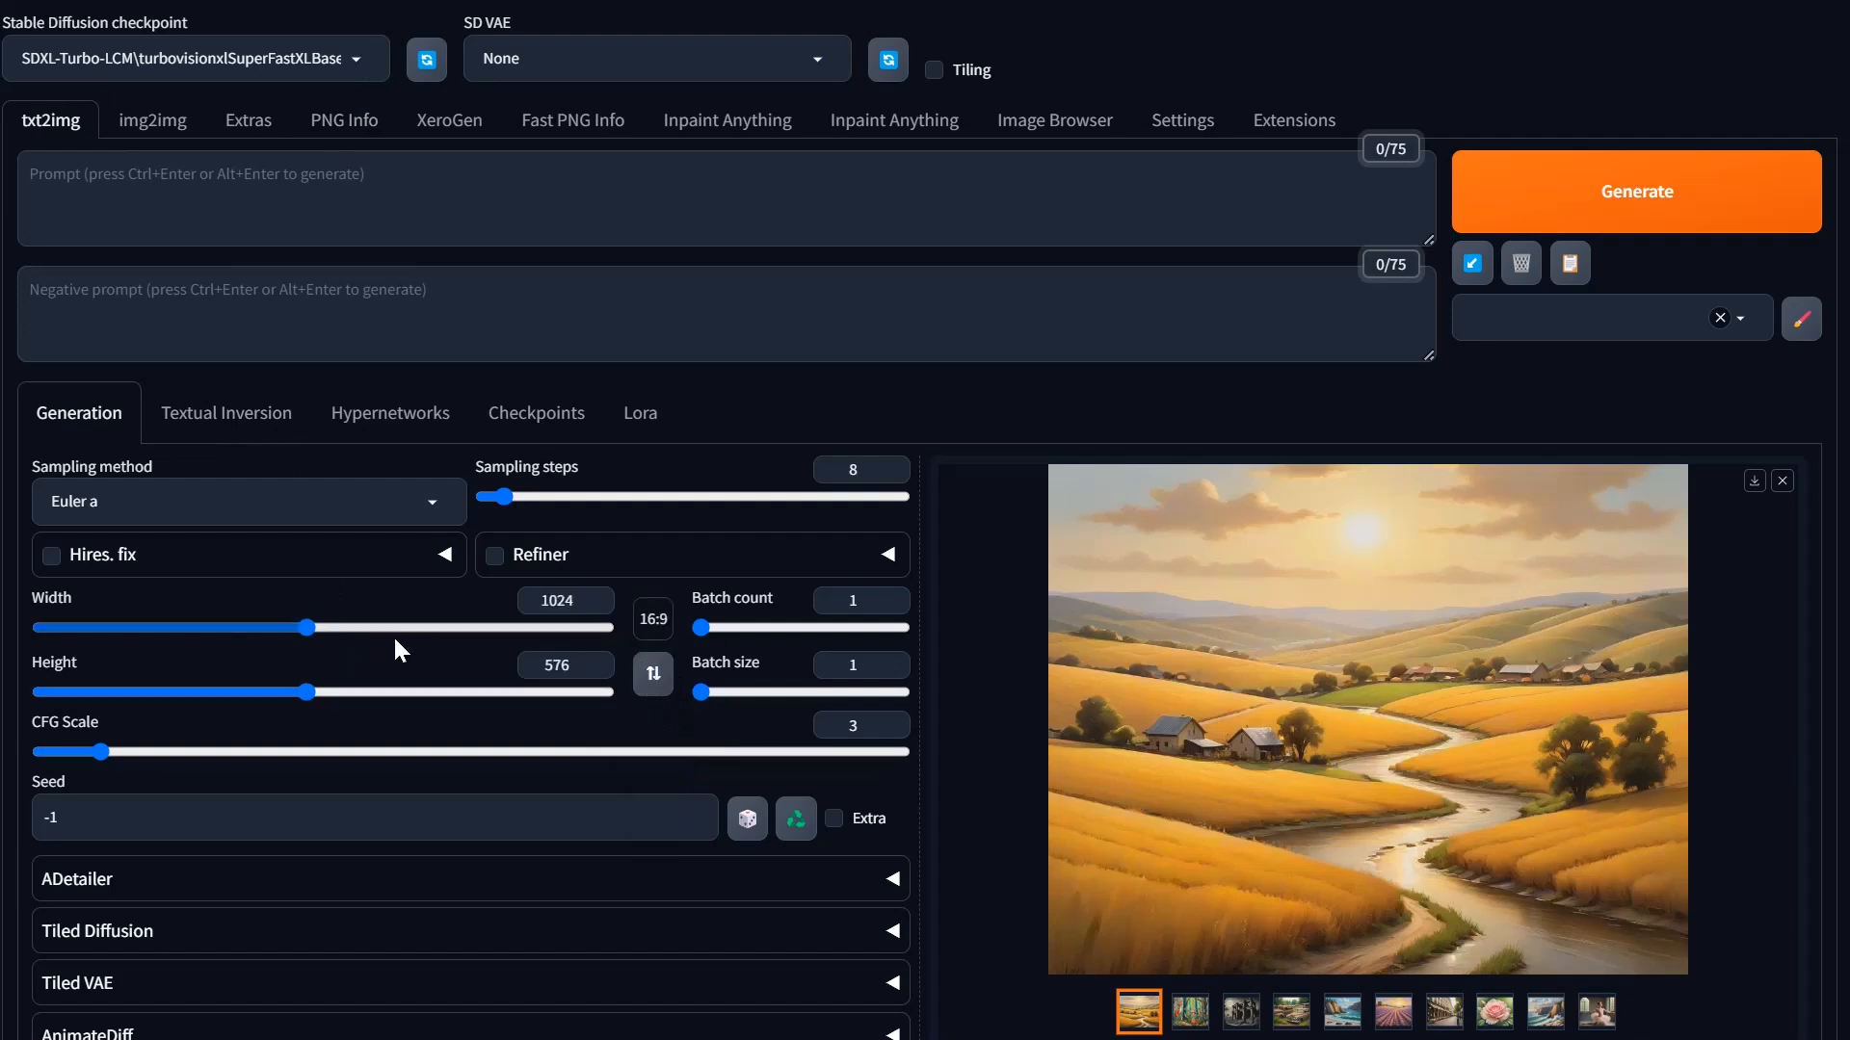
pyautogui.moveTo(314, 630); pyautogui.dragTo(234, 630)
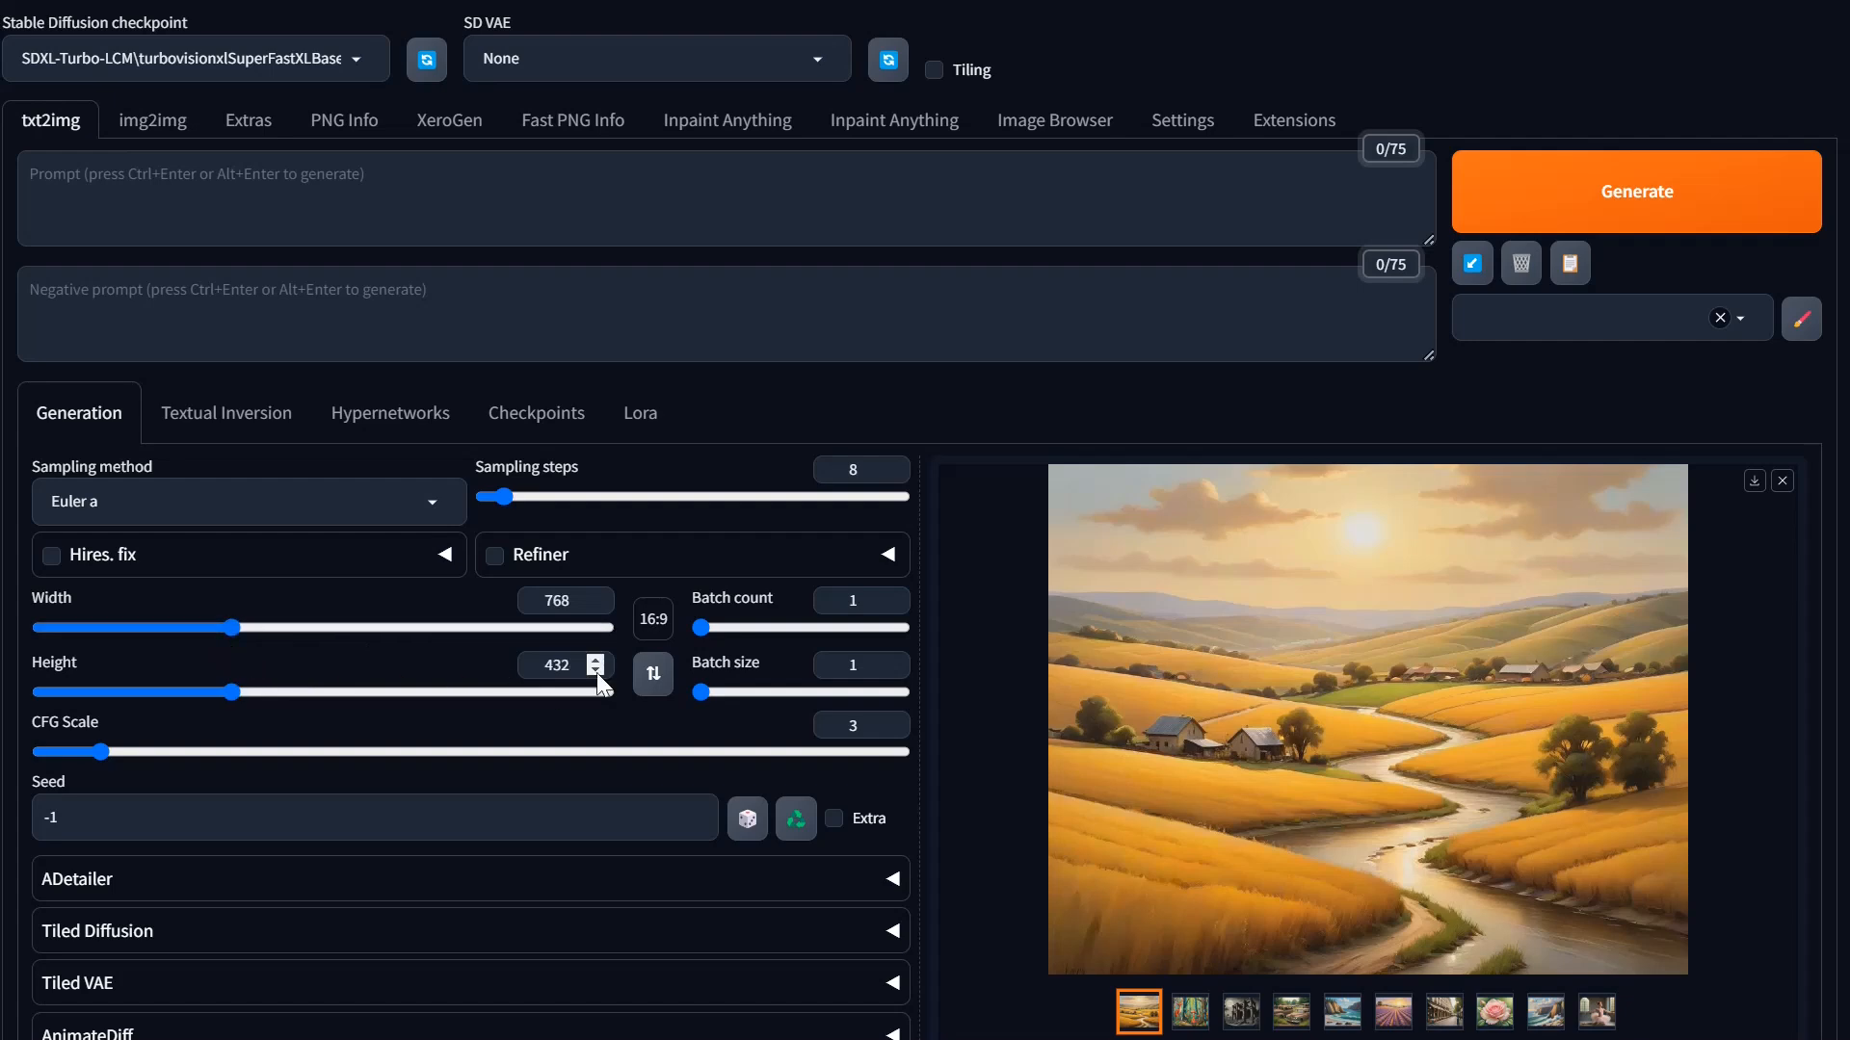
# Step: Generate the prompt batch at the reduced size and check its speed and total time in the Stability Matrix console
pyautogui.click(1601, 203)
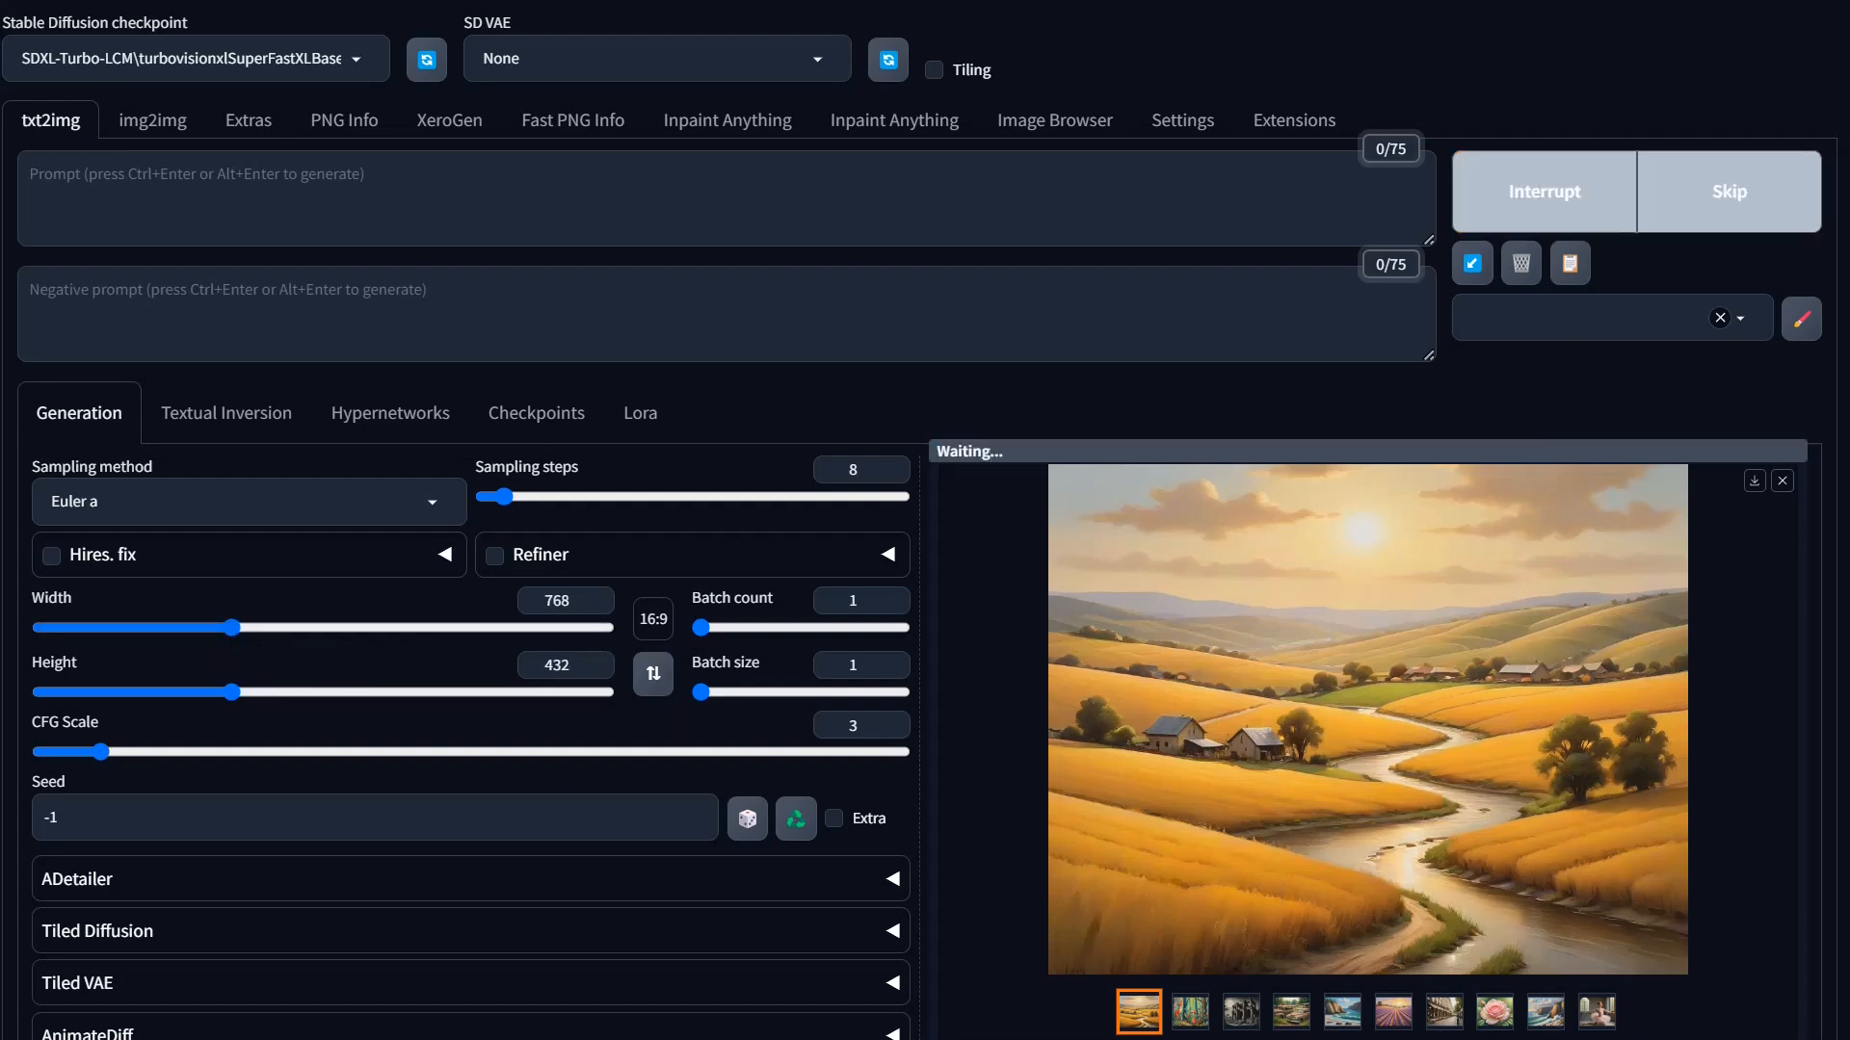
pyautogui.hotkey('alt', 'Tab')
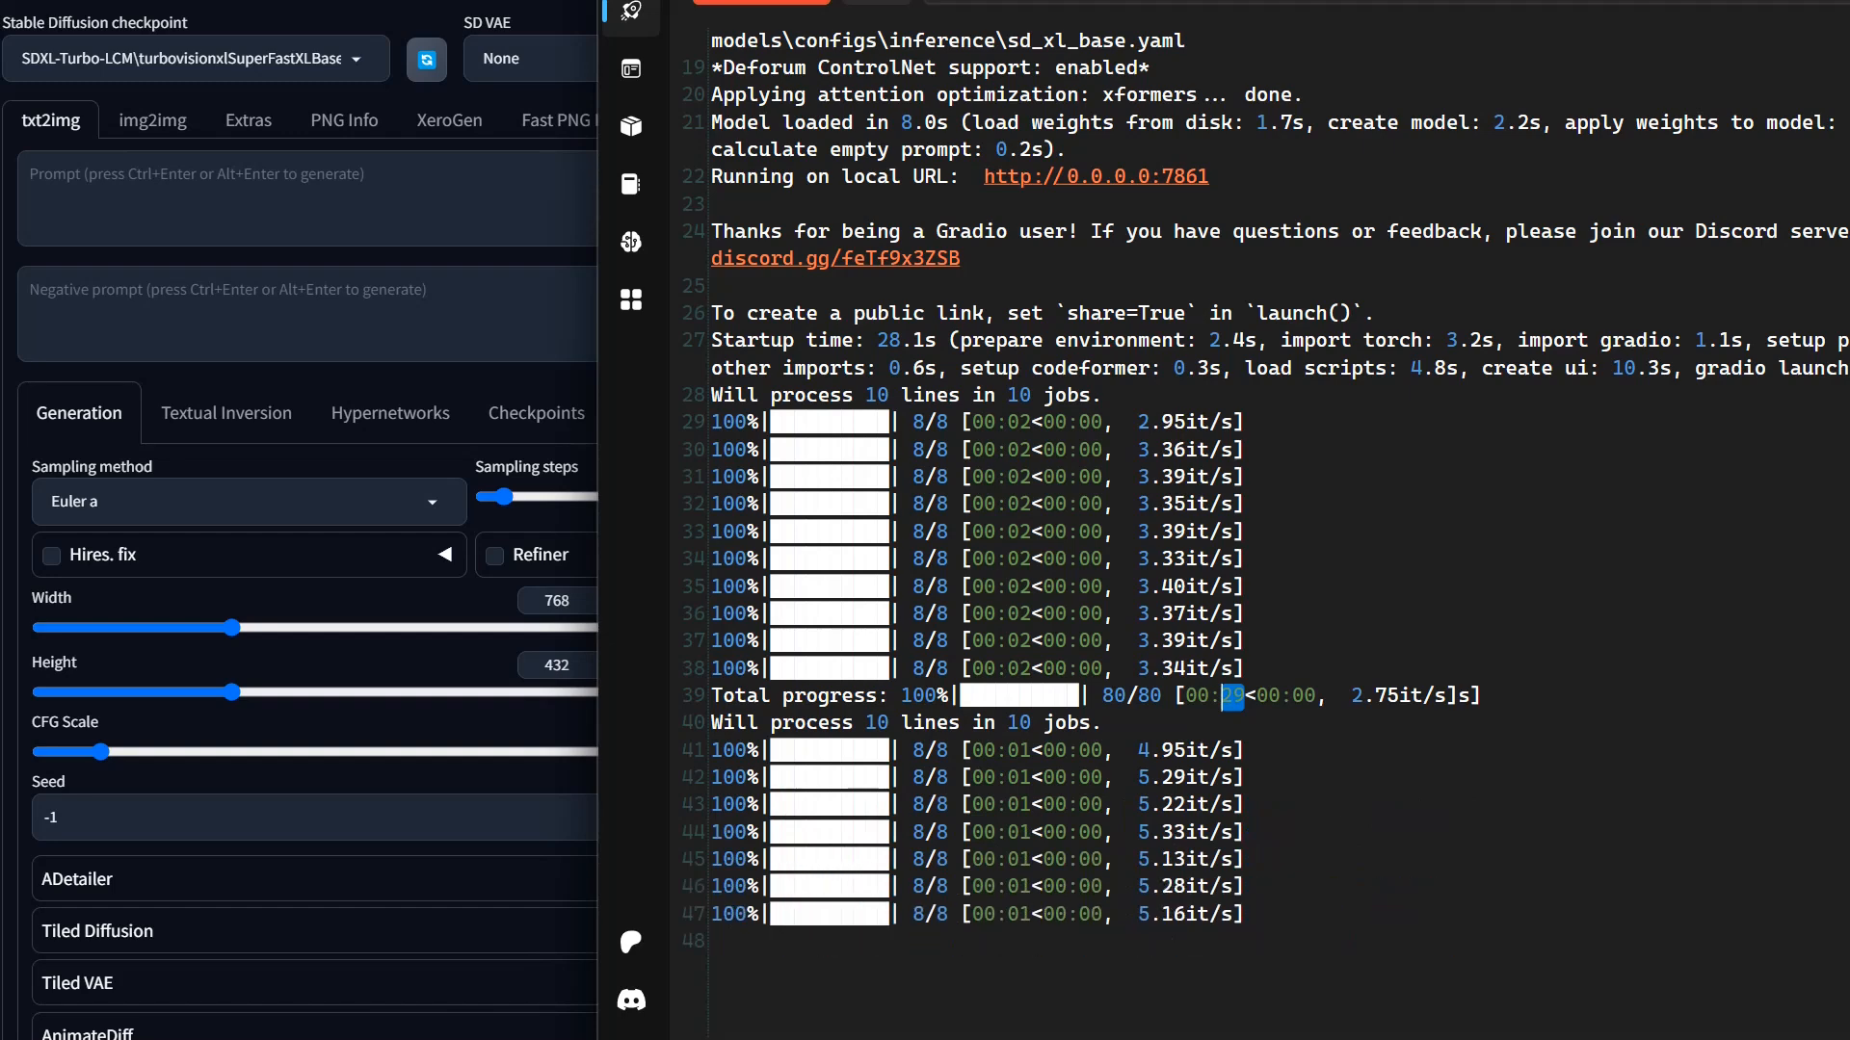
pyautogui.scroll(-4, 670, 819)
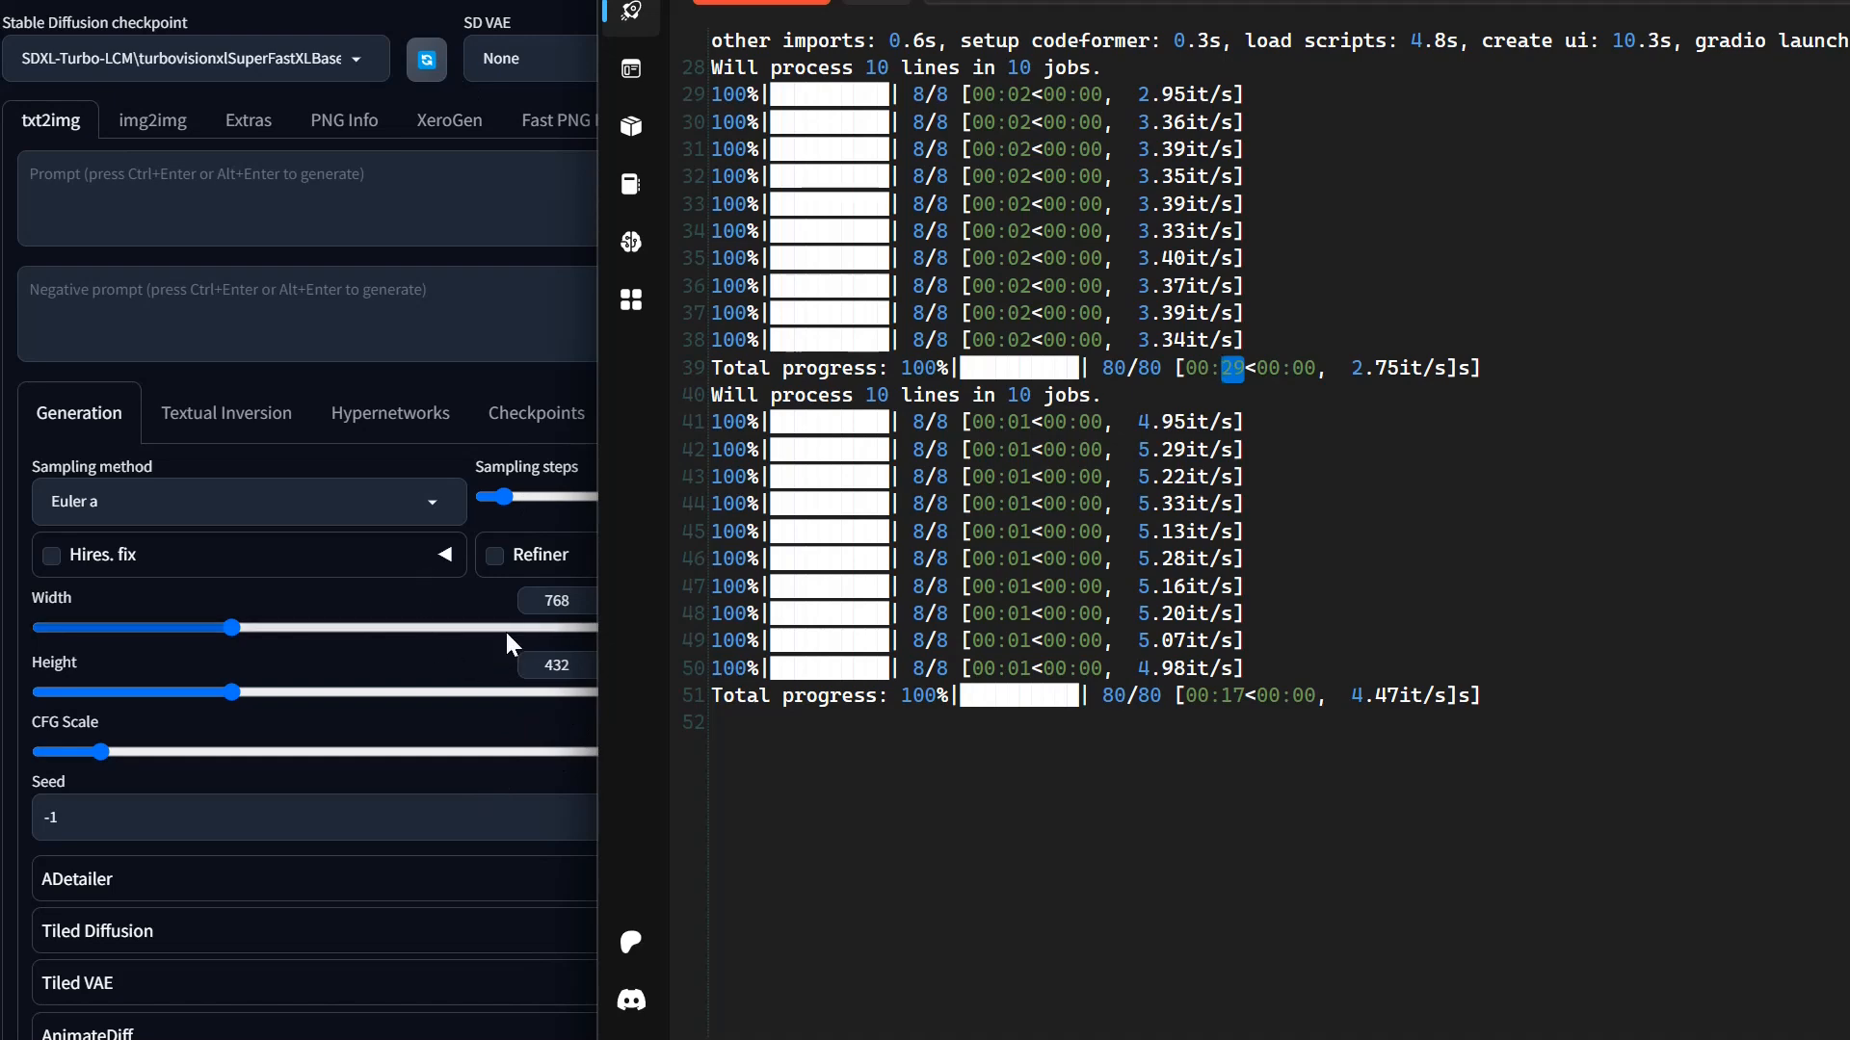
# Step: Return to the WebUI and look through the generated images in the output gallery, ending on the first one
pyautogui.click(487, 369)
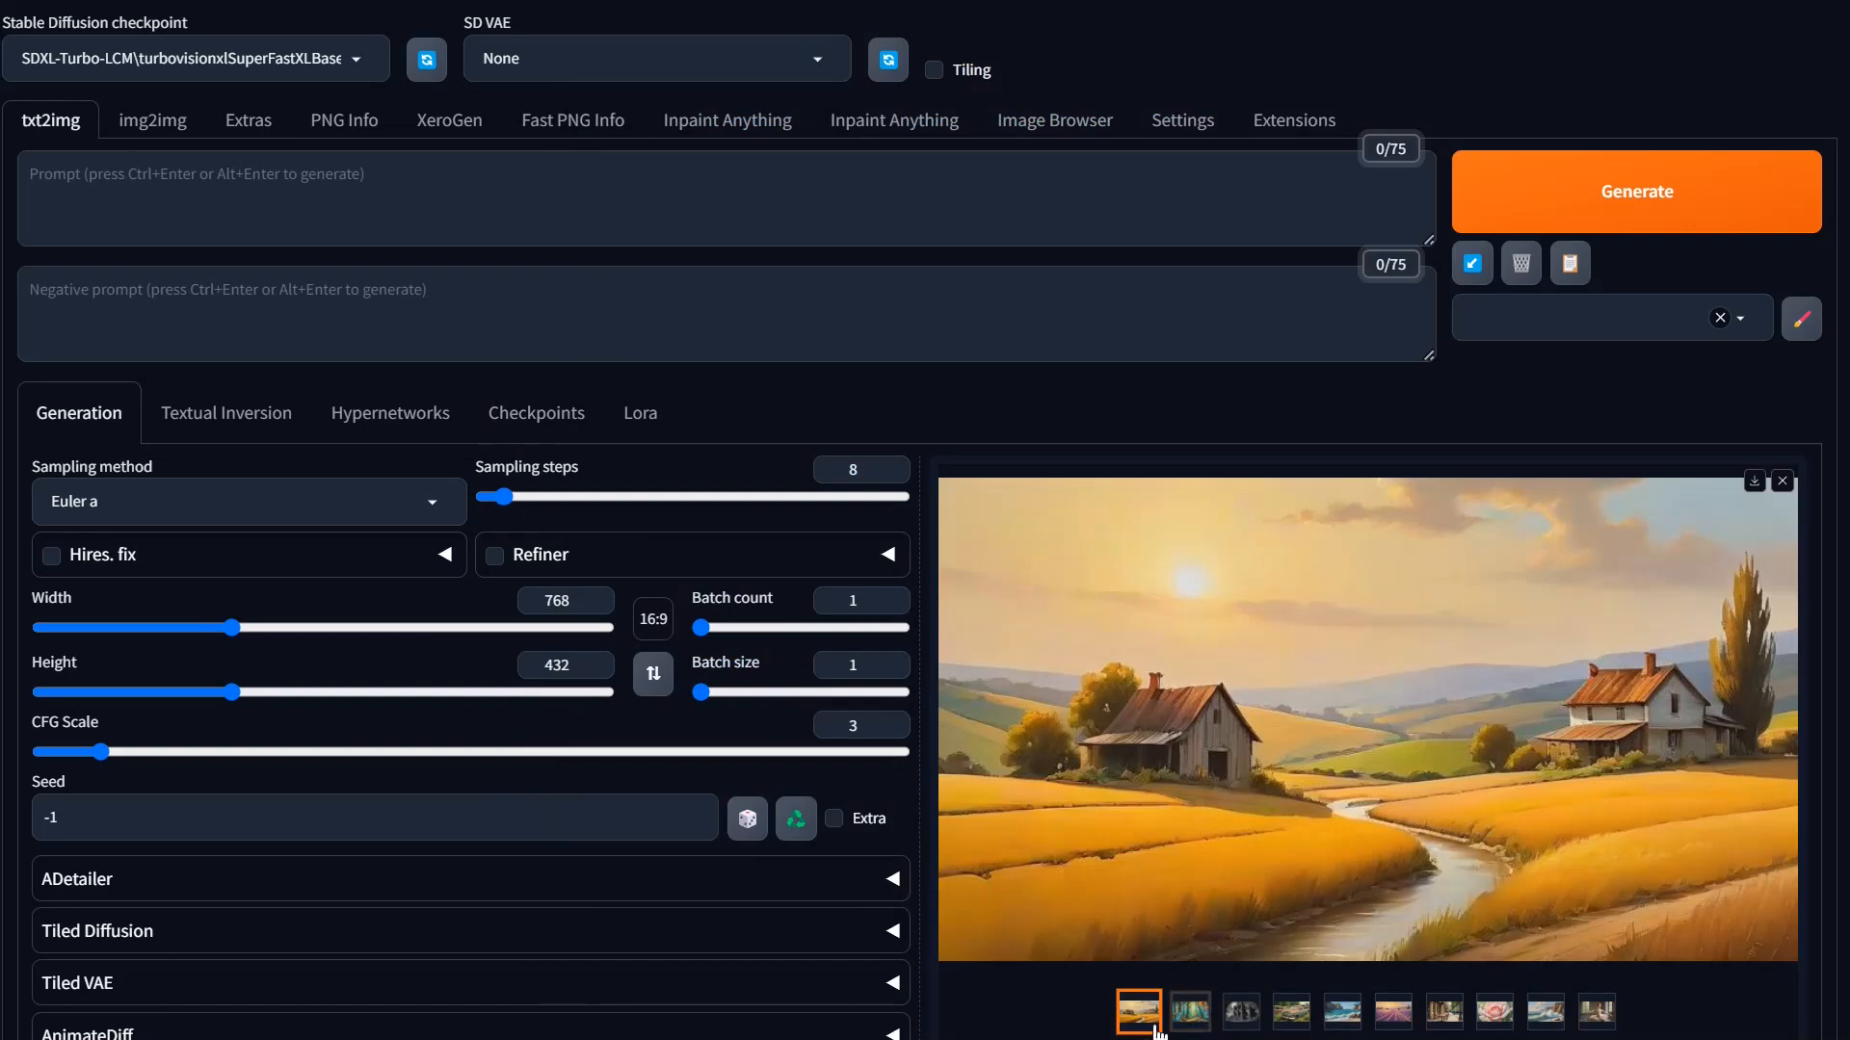
pyautogui.click(1190, 1012)
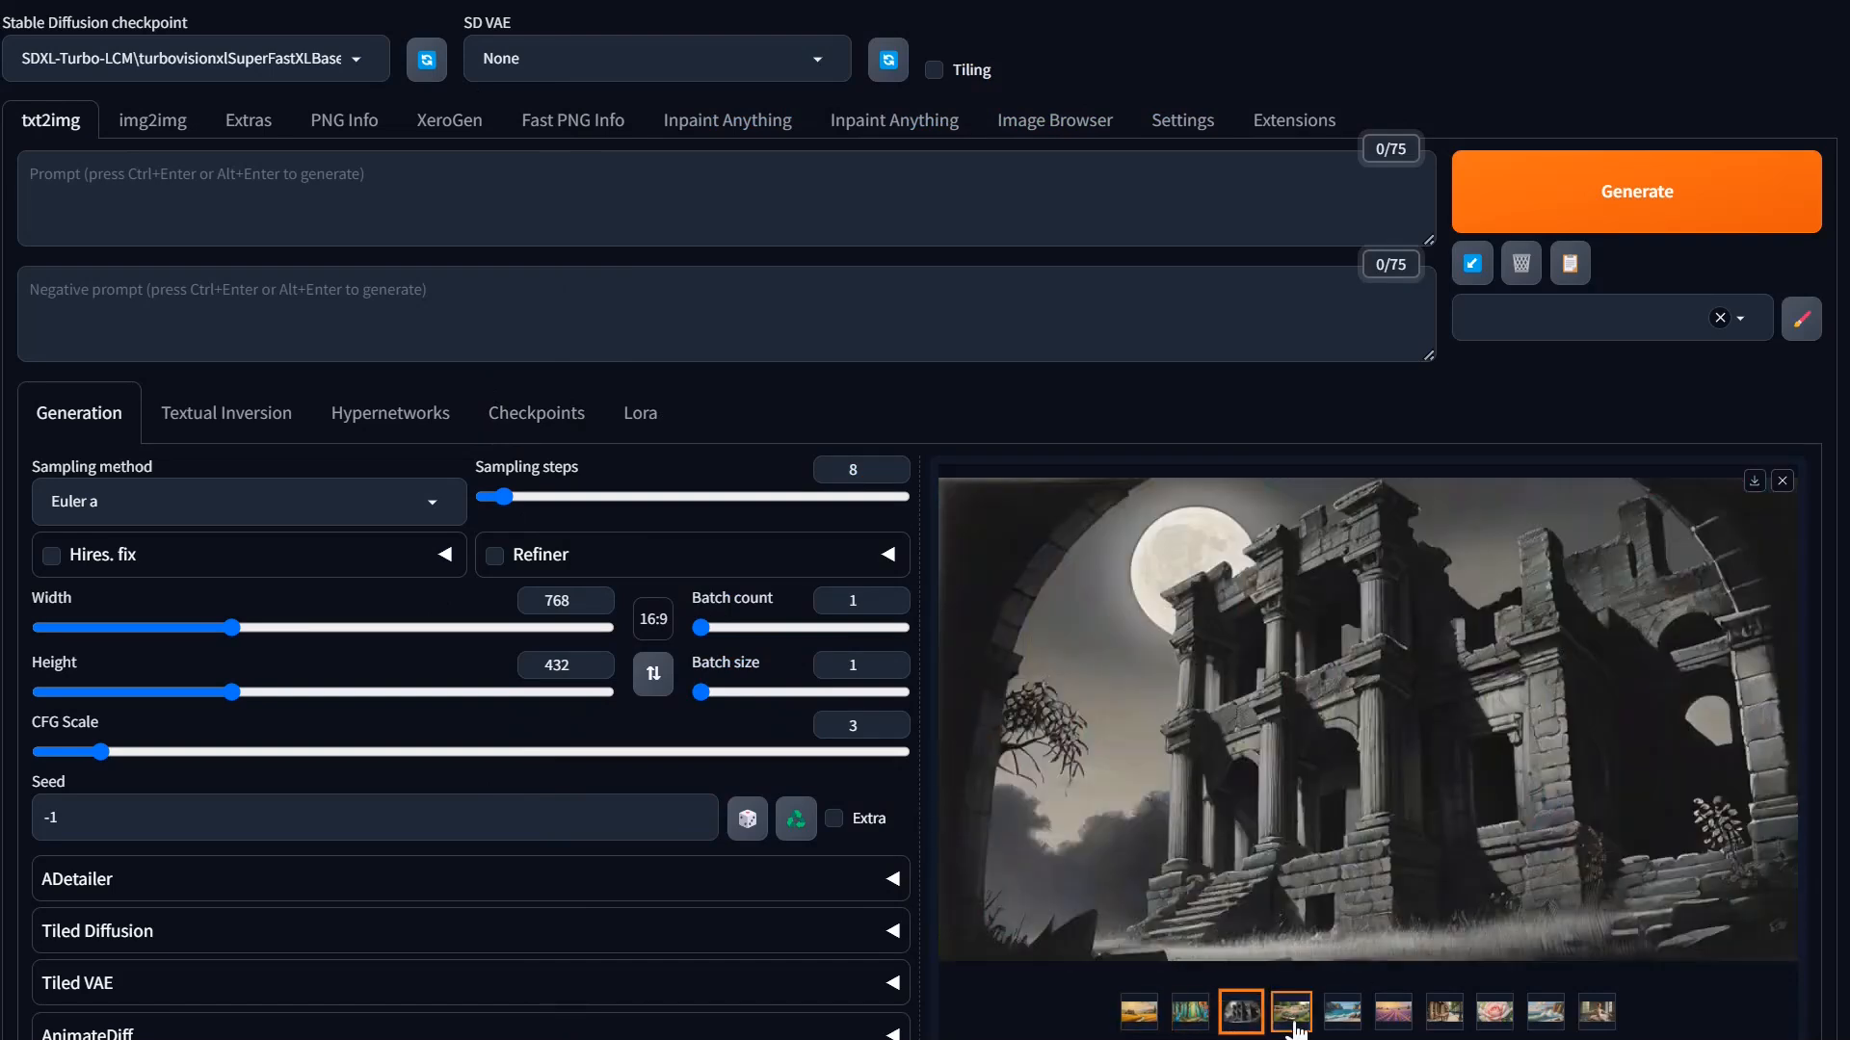
pyautogui.click(1294, 1026)
pyautogui.click(1354, 1023)
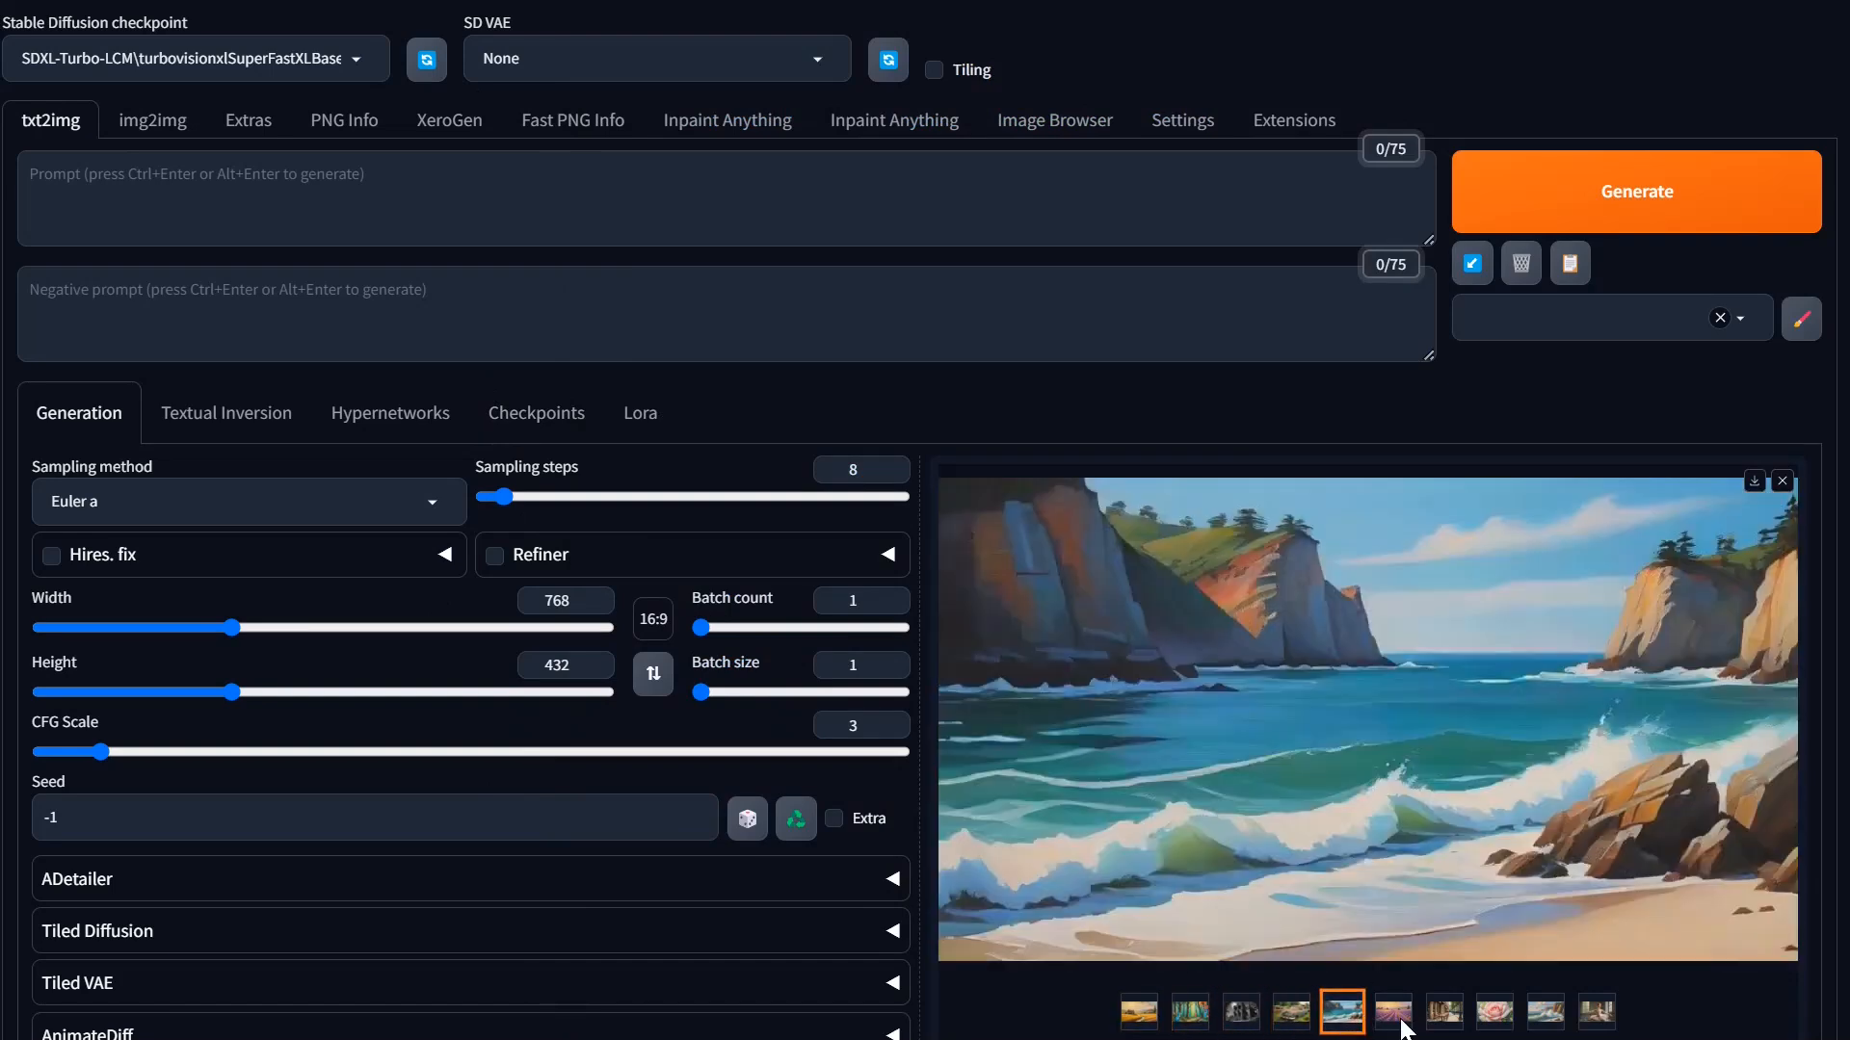
pyautogui.click(1394, 1019)
pyautogui.click(1445, 1019)
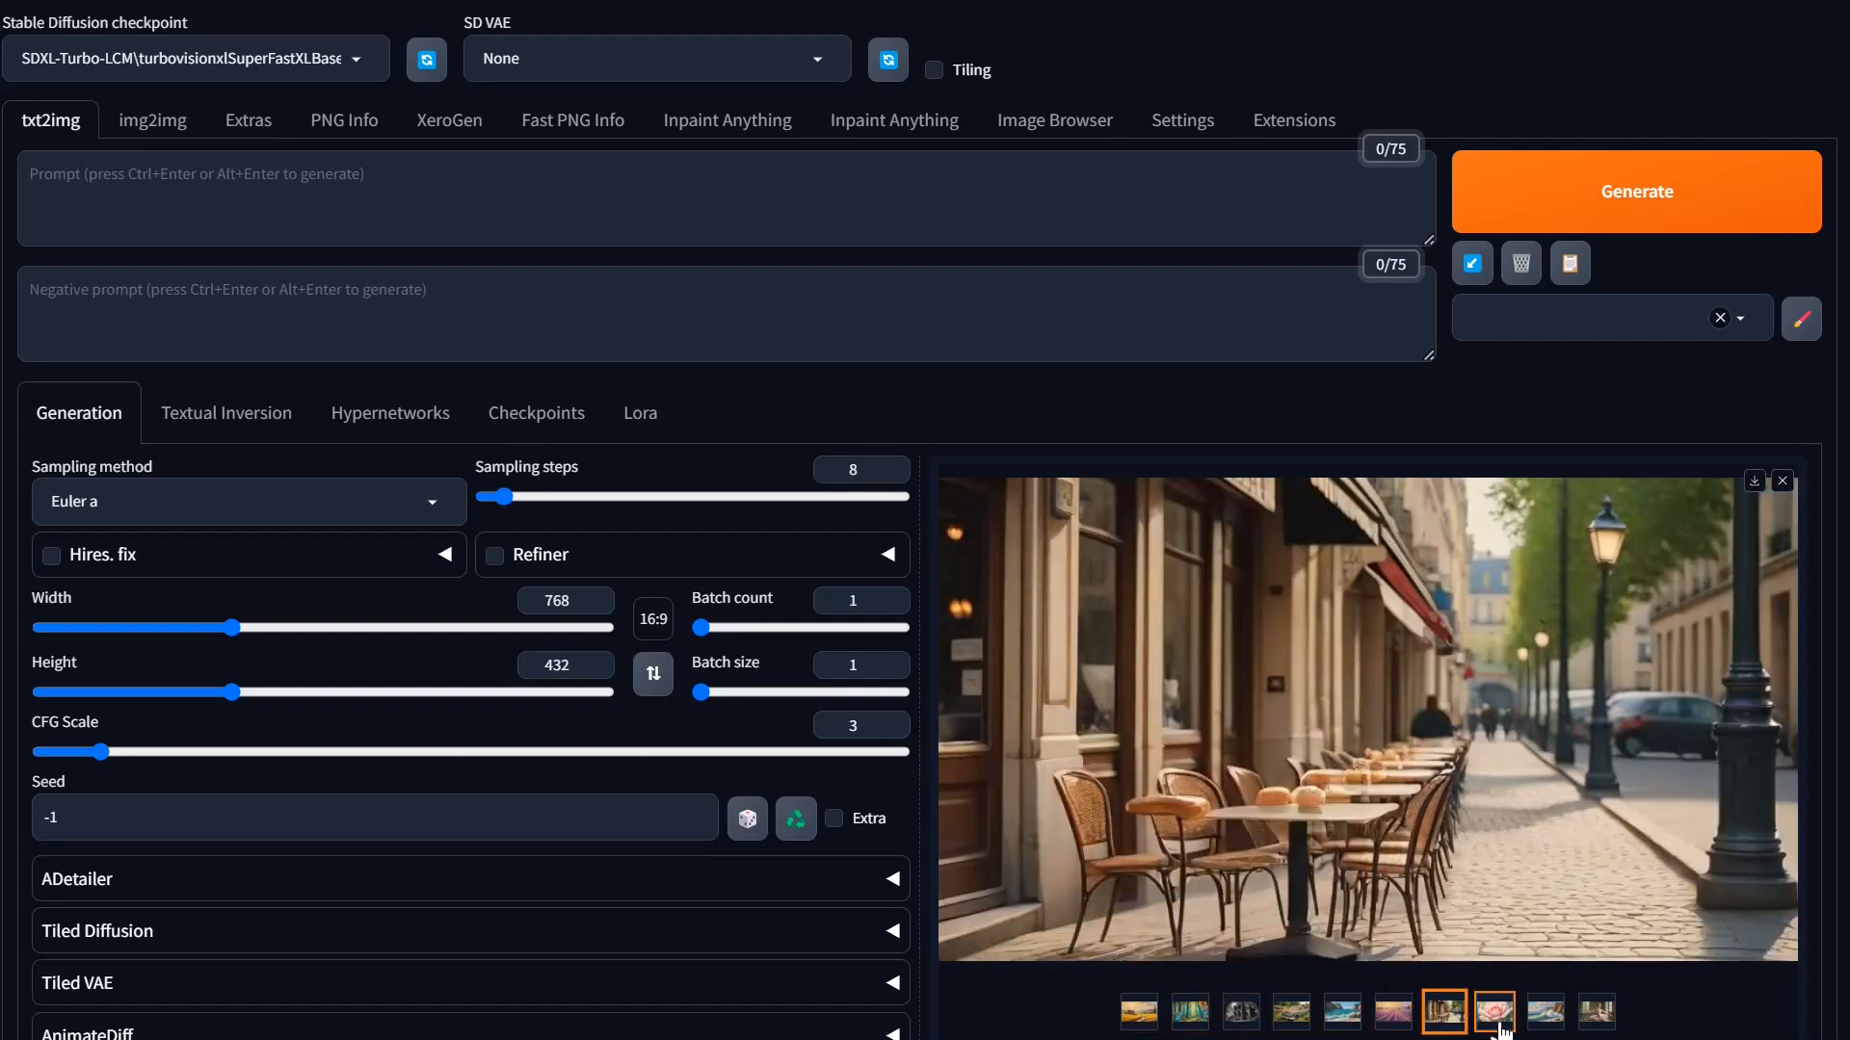
pyautogui.click(1494, 1019)
pyautogui.click(1546, 1020)
pyautogui.click(1588, 1024)
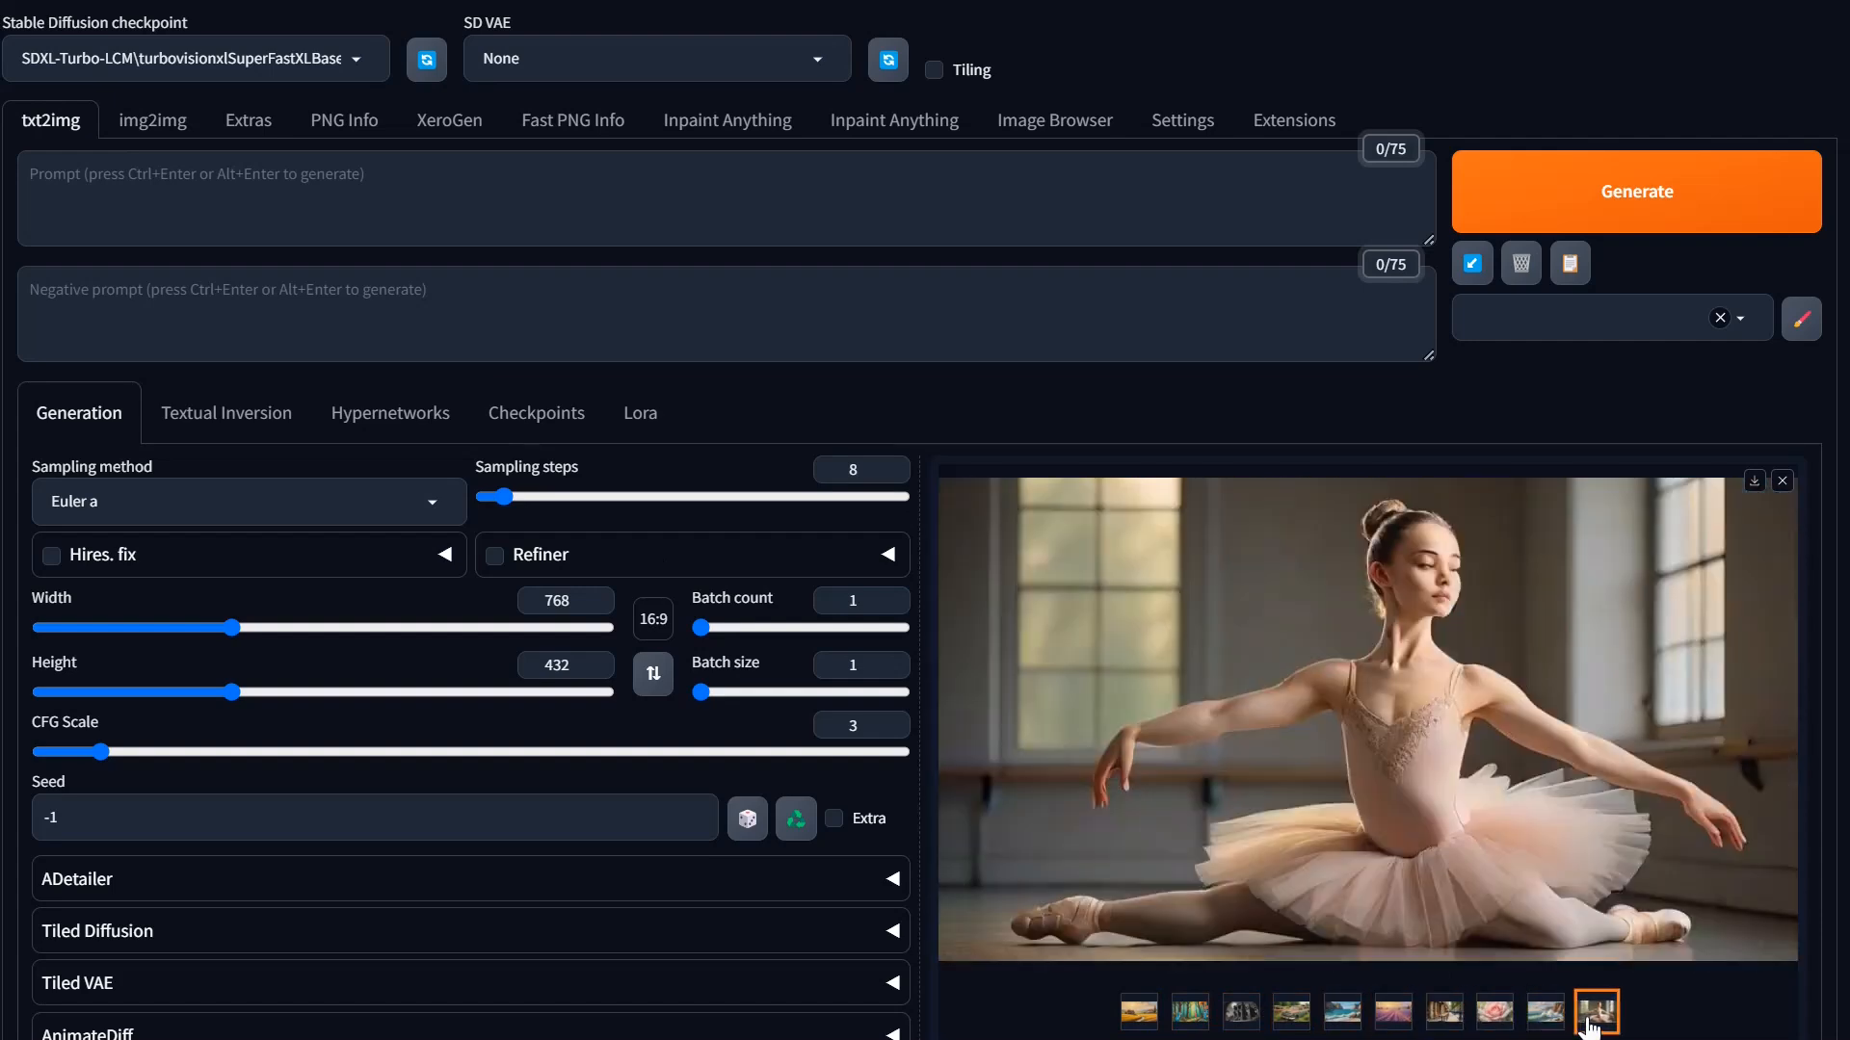
pyautogui.click(1139, 1011)
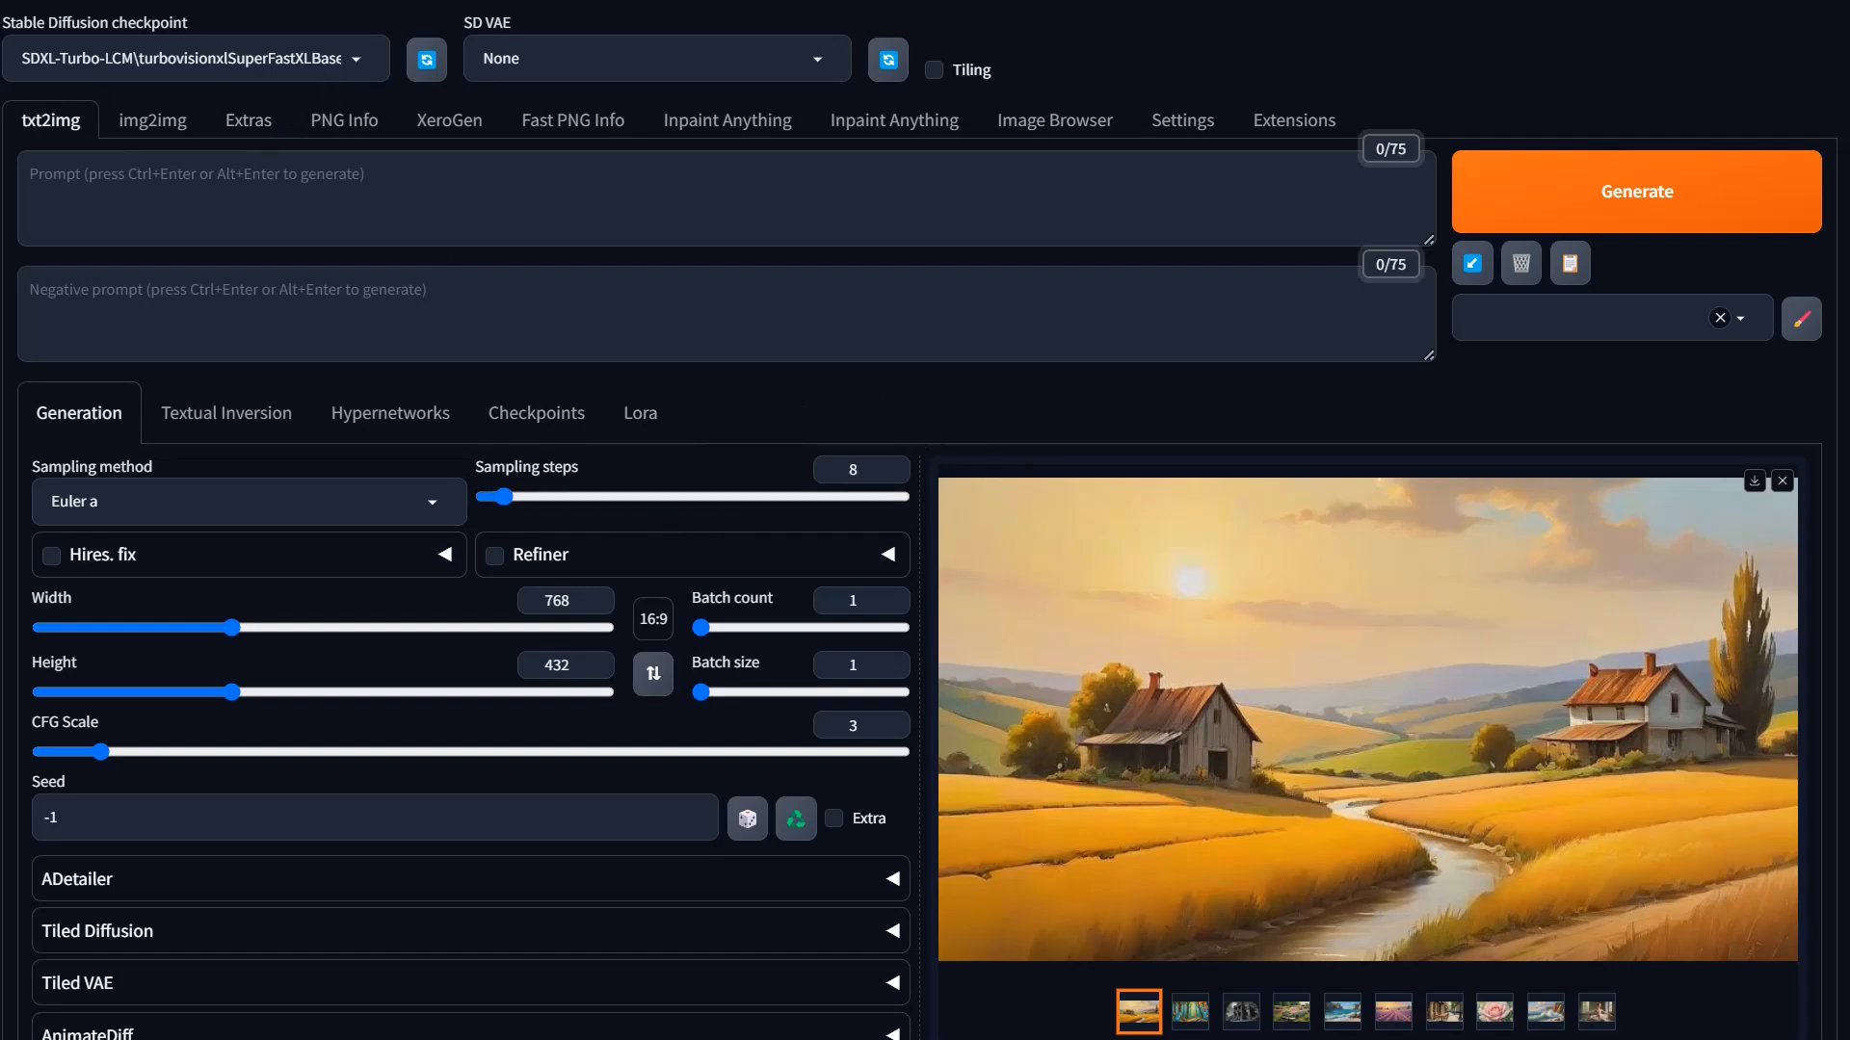
# Step: Load the SDXL\sahastrakotiXL_v10.safetensors checkpoint and set sampling steps to 20 and CFG Scale to 7
pyautogui.click(356, 63)
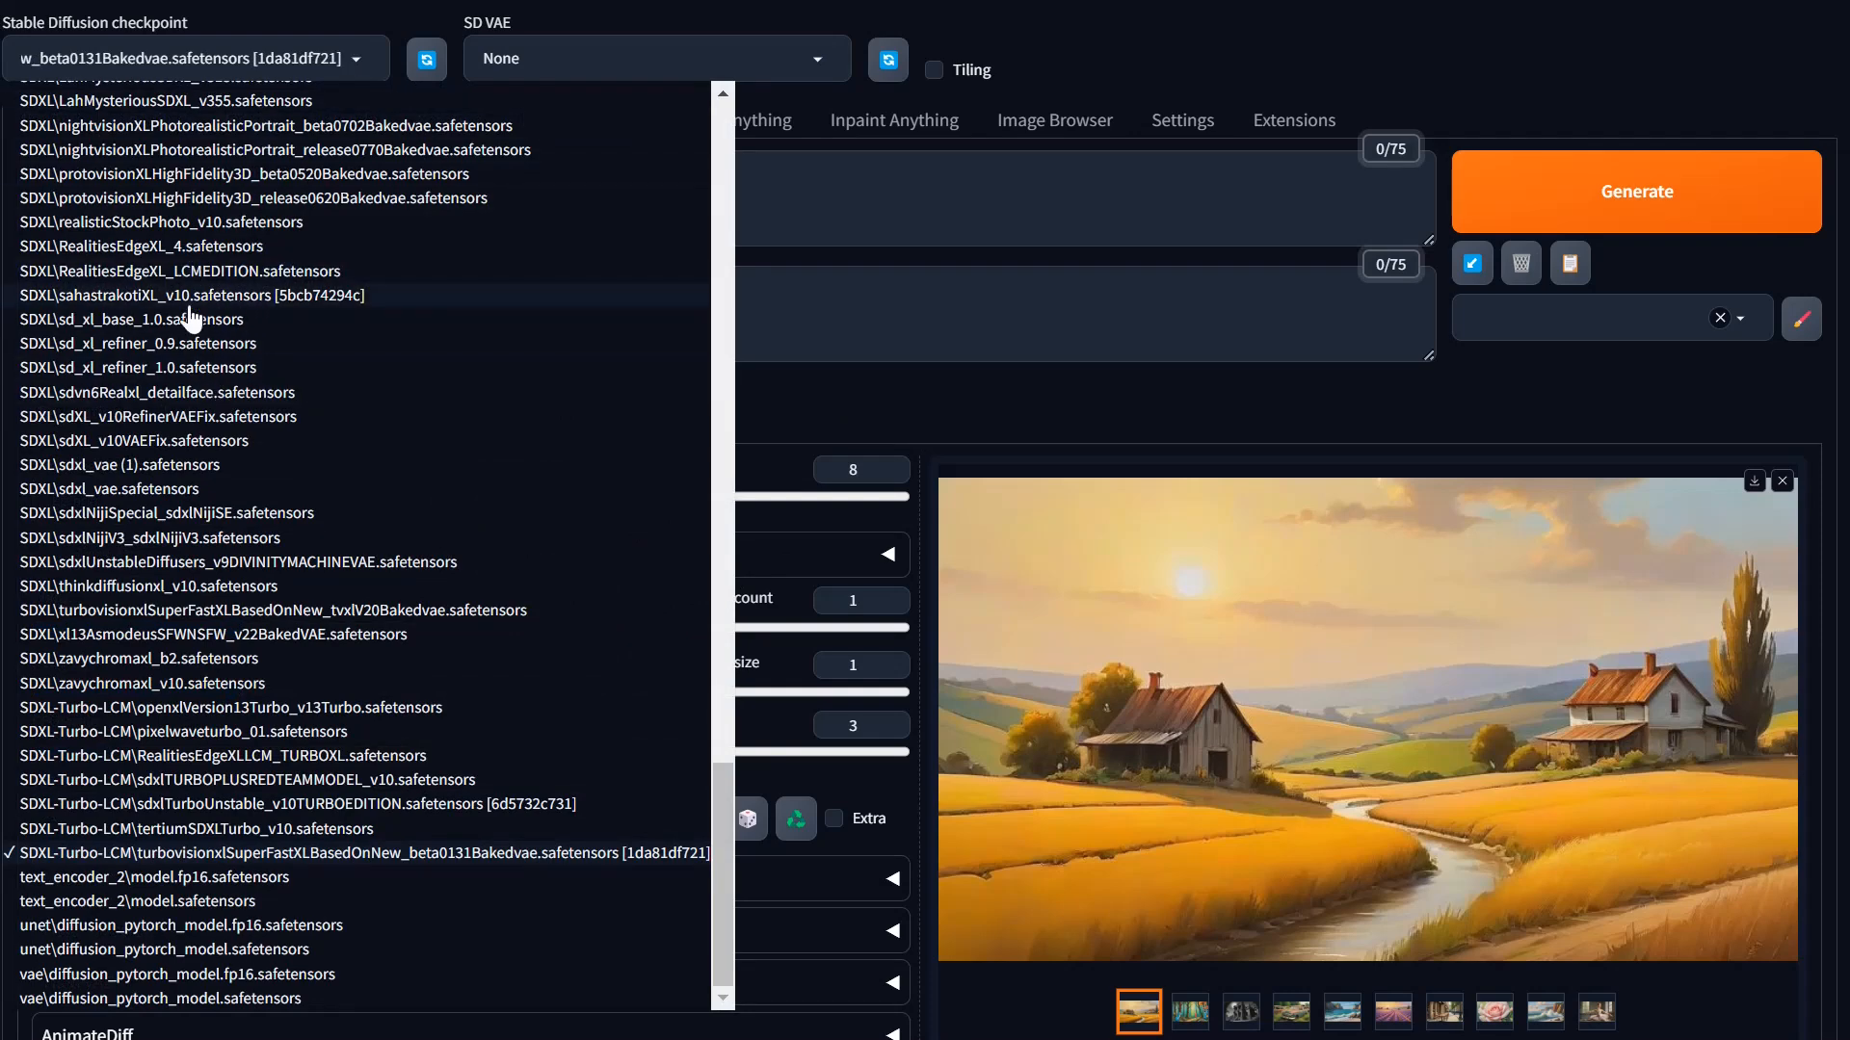
pyautogui.click(121, 300)
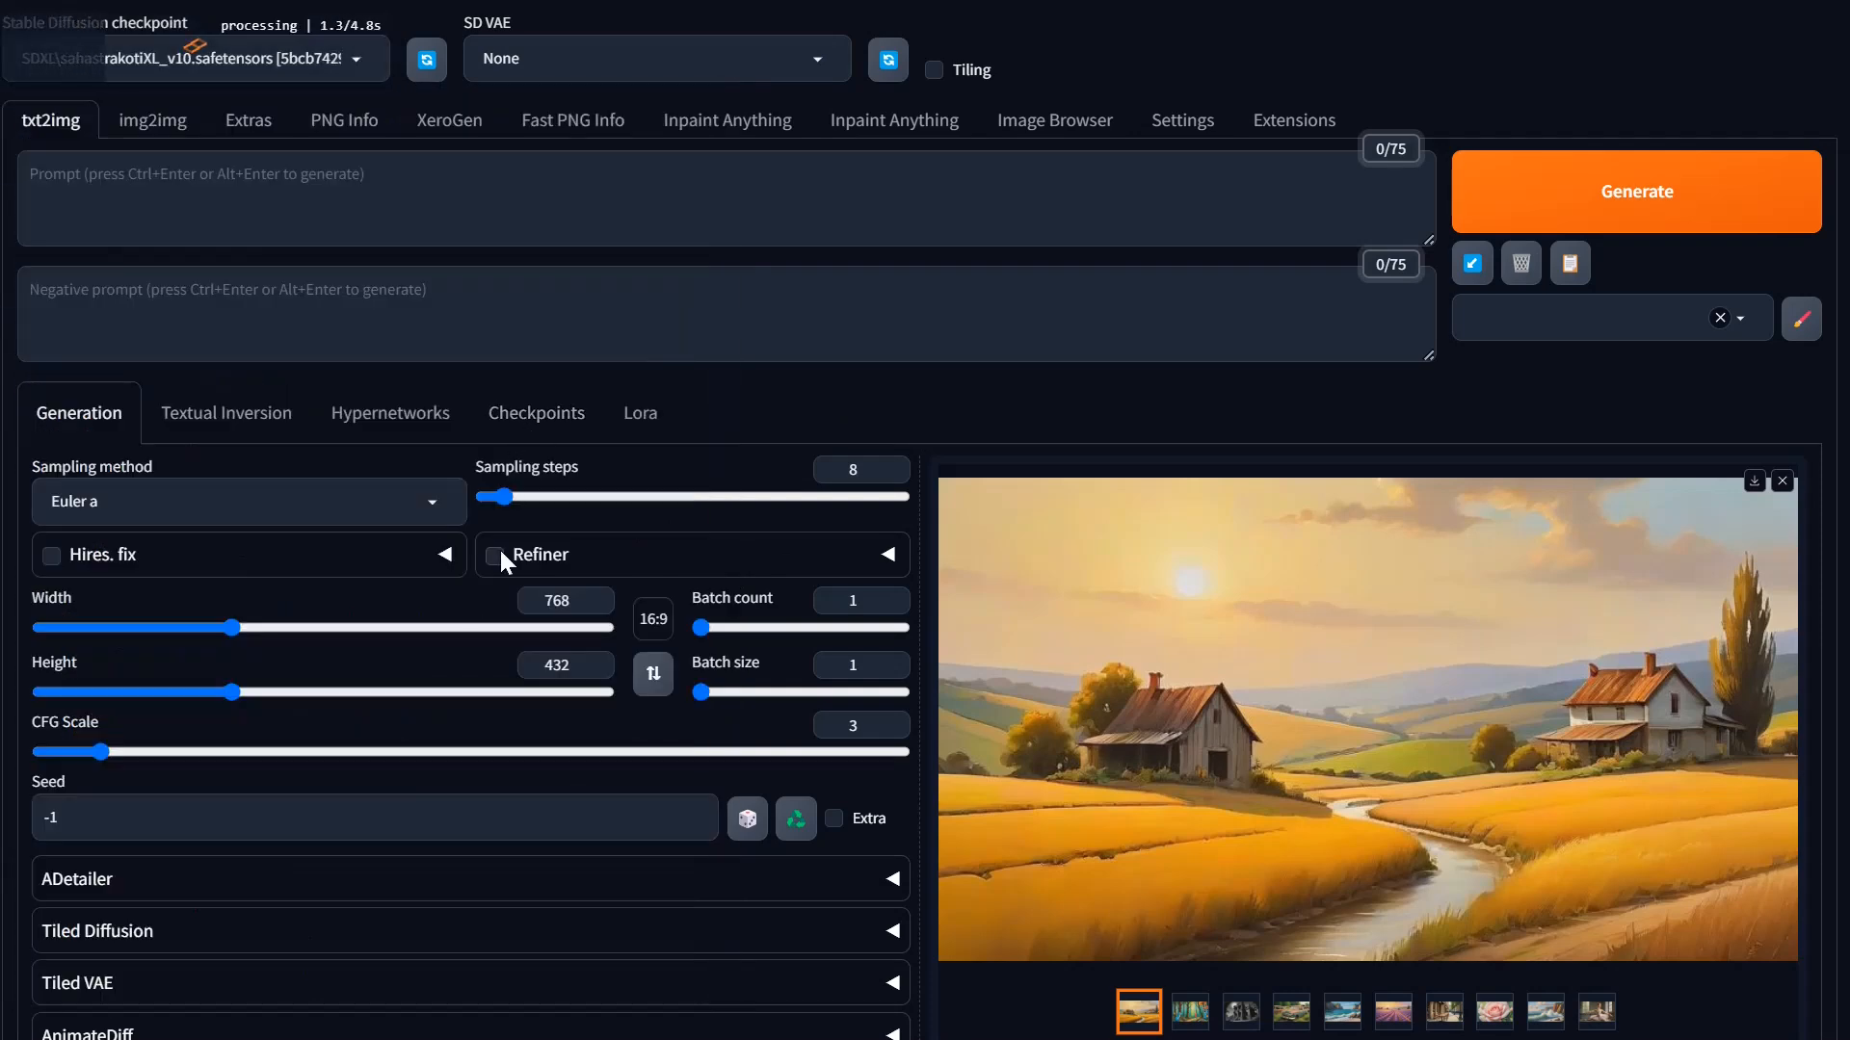
pyautogui.click(543, 498)
pyautogui.moveTo(546, 499); pyautogui.dragTo(535, 499)
pyautogui.moveTo(176, 749); pyautogui.dragTo(219, 768)
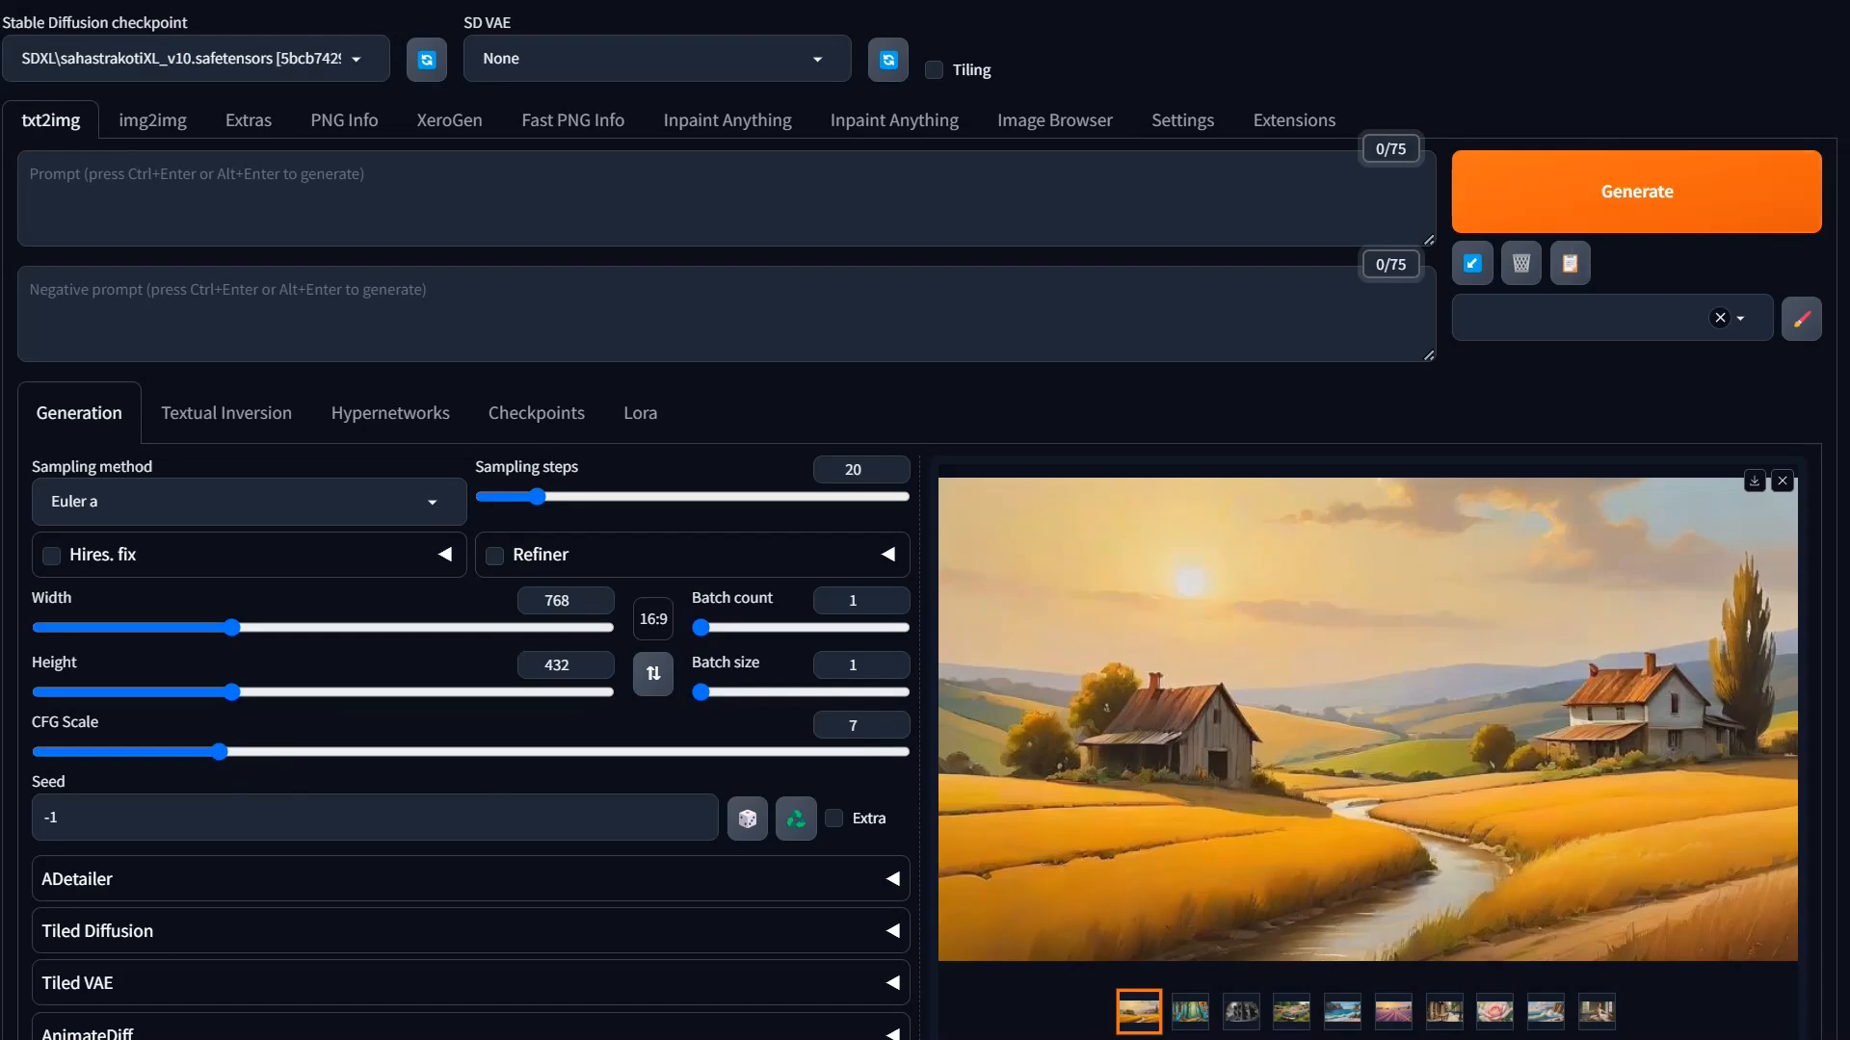
# Step: Generate the prompt batch with the non-turbo checkpoint and follow its progress in the WebUI and the Stability Matrix console
pyautogui.click(1636, 192)
pyautogui.hotkey('alt', 'Tab')
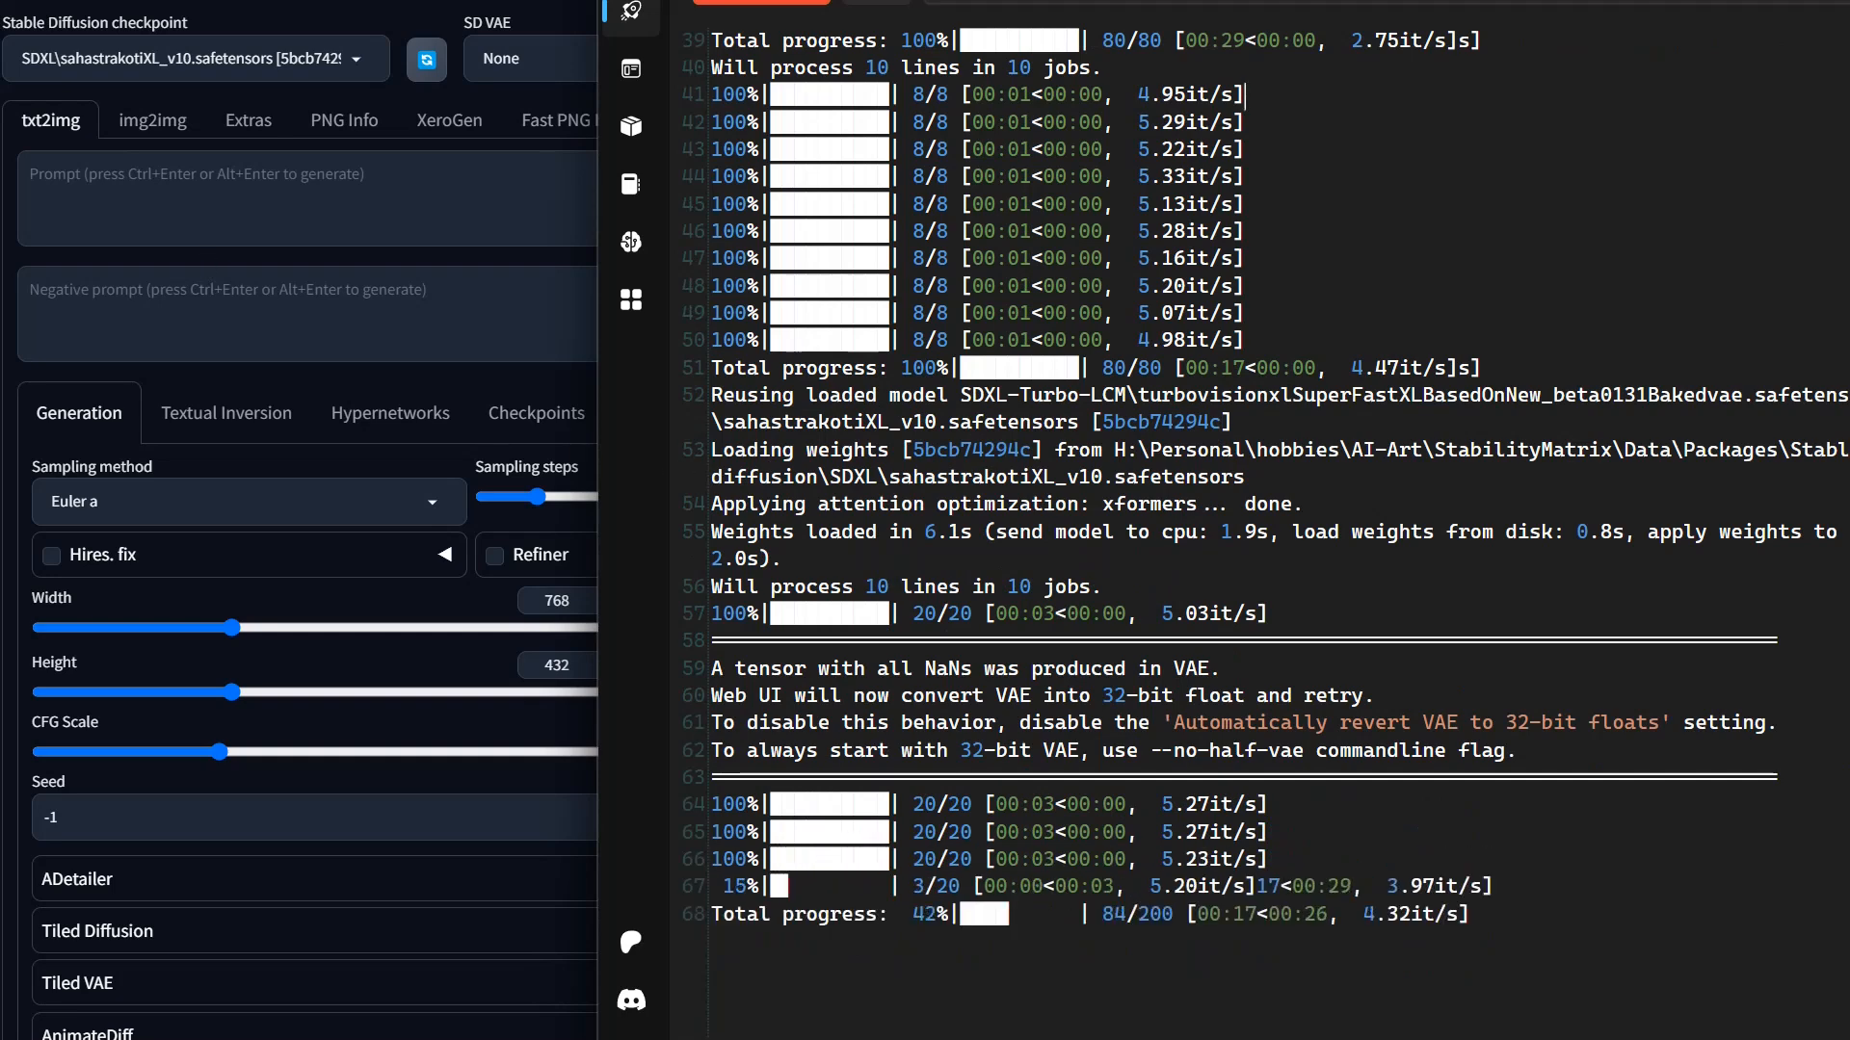
pyautogui.click(308, 197)
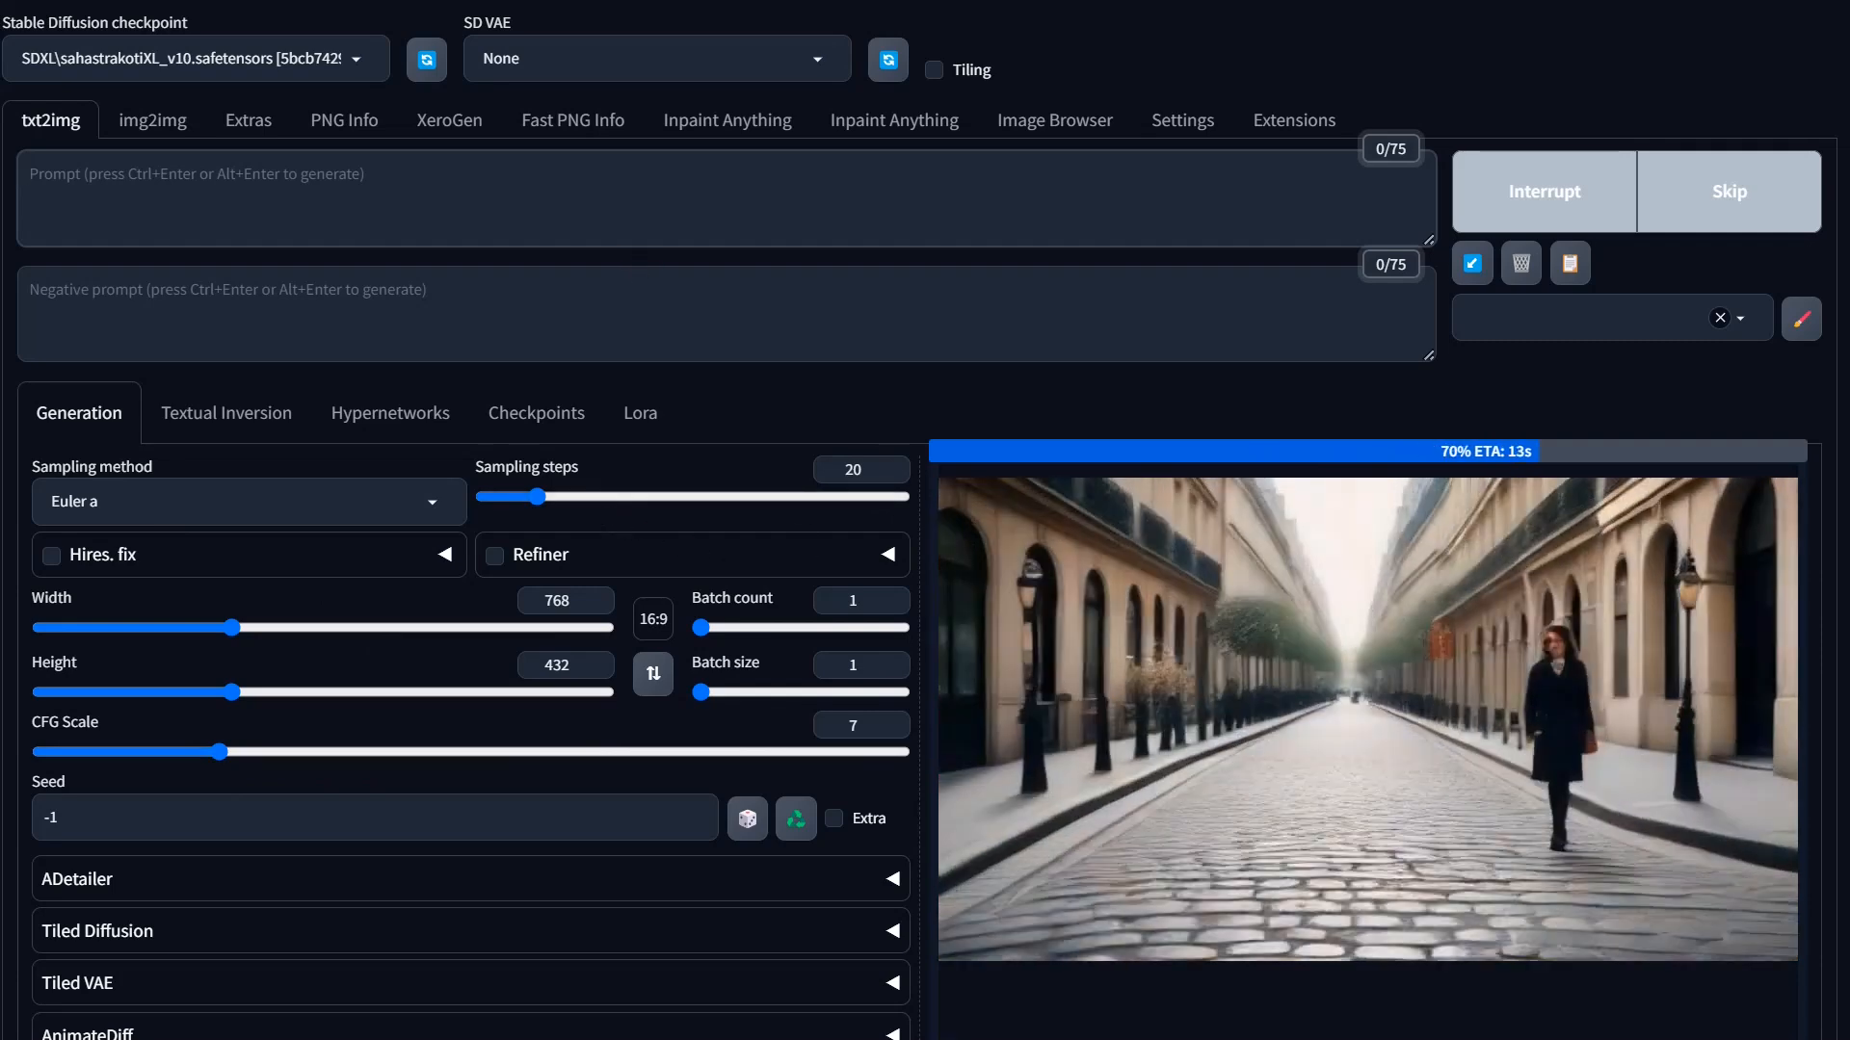
pyautogui.hotkey('alt', 'Tab')
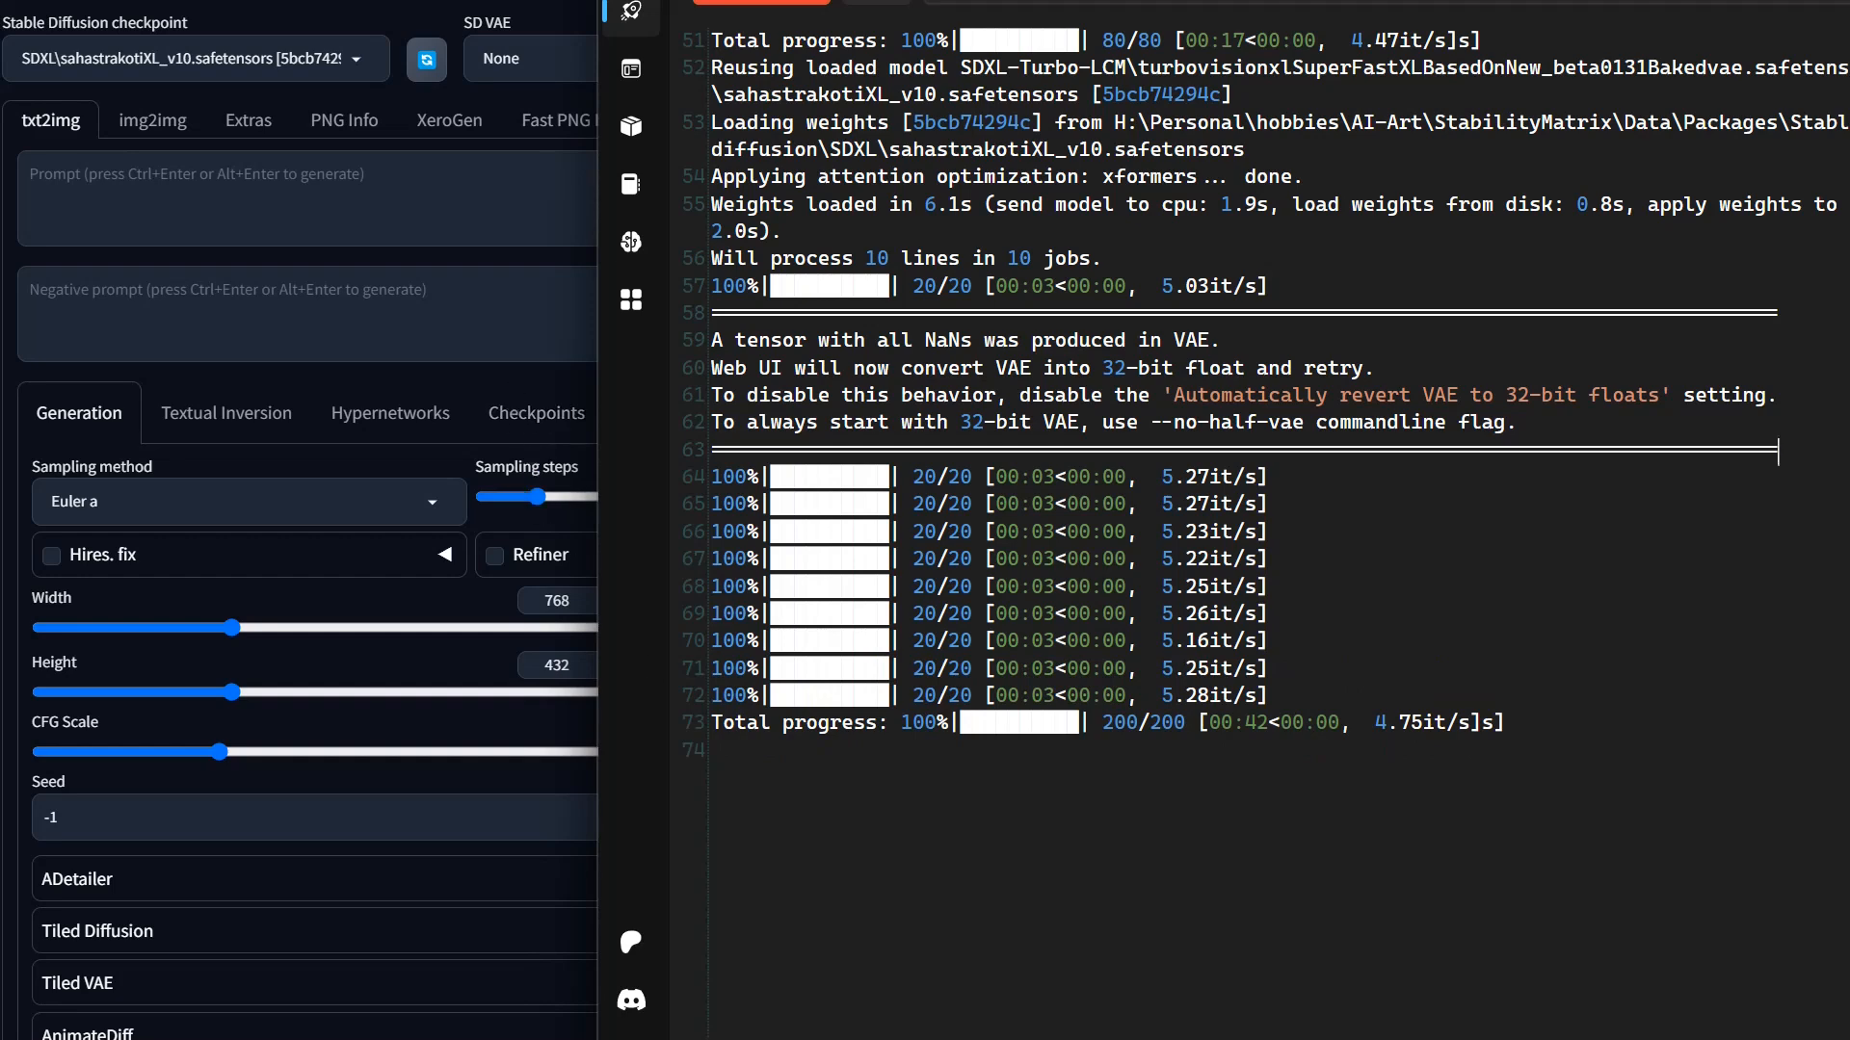
# Step: Compare the new output images with the per-image iteration speeds logged in the Stability Matrix console
pyautogui.click(489, 323)
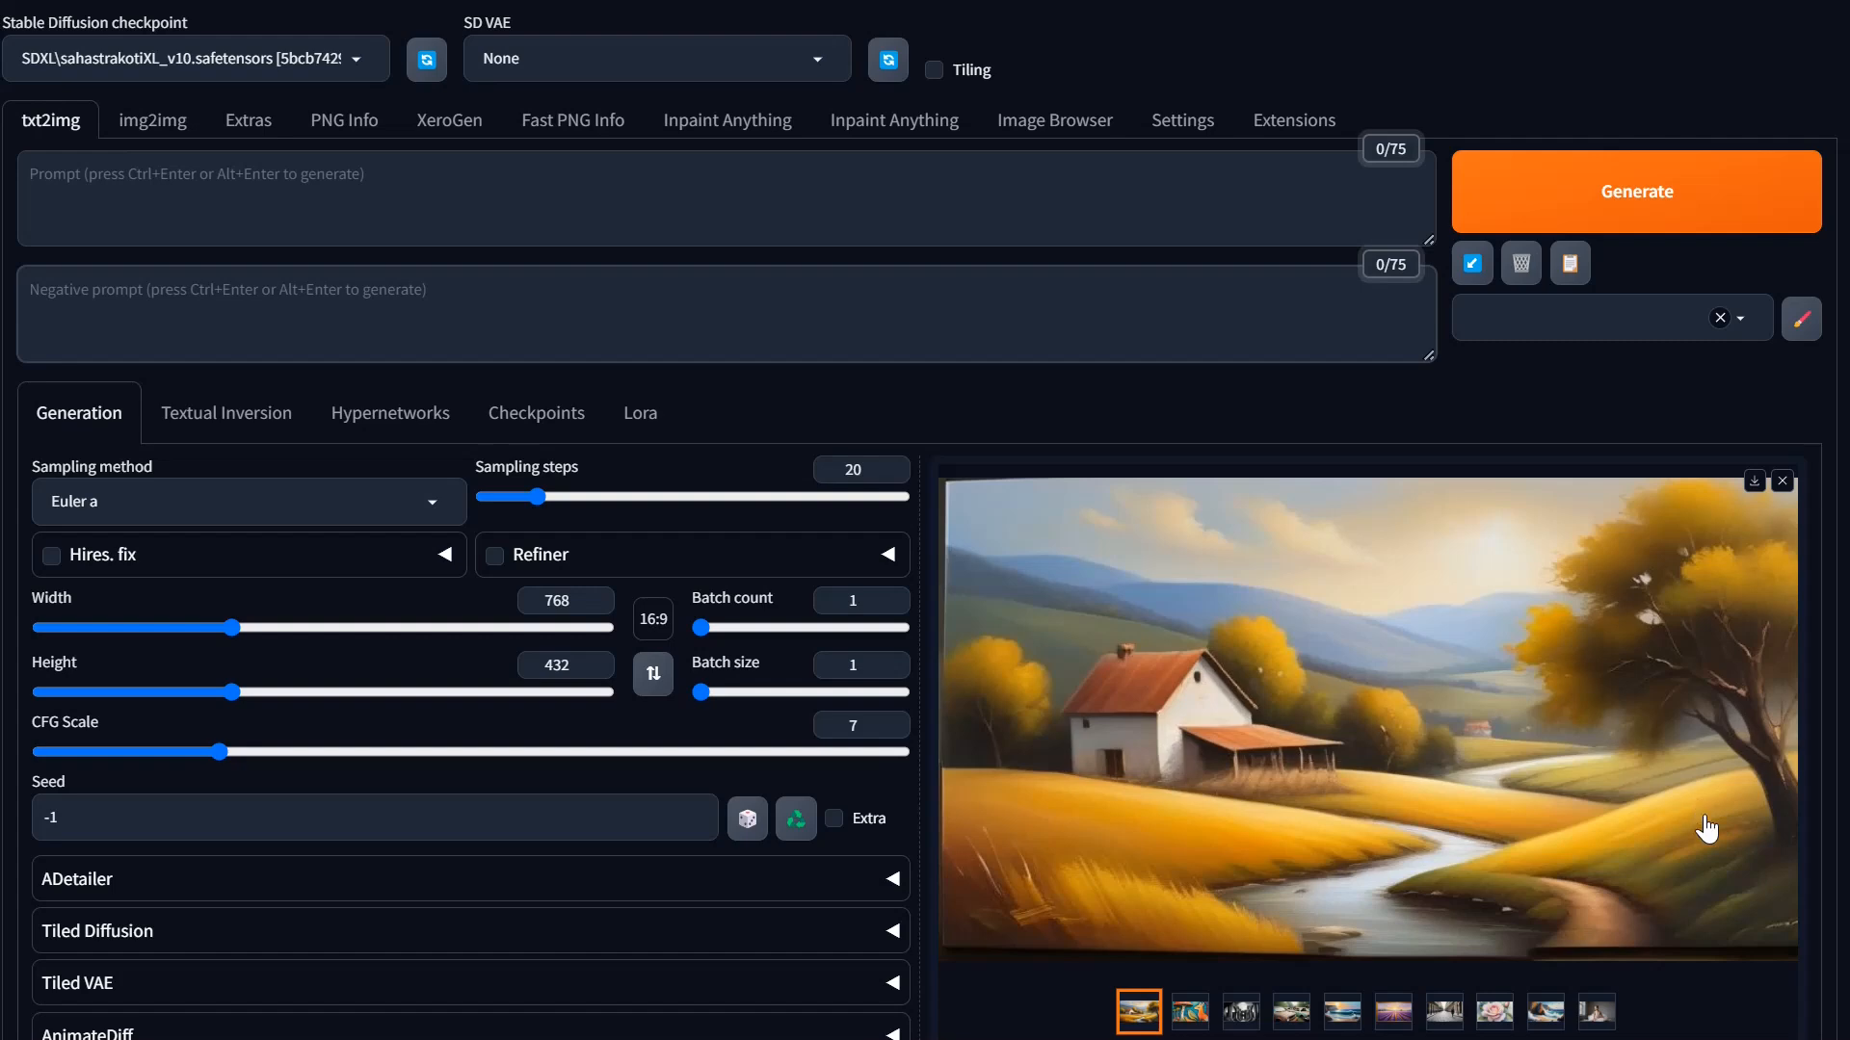
pyautogui.hotkey('alt', 'Tab')
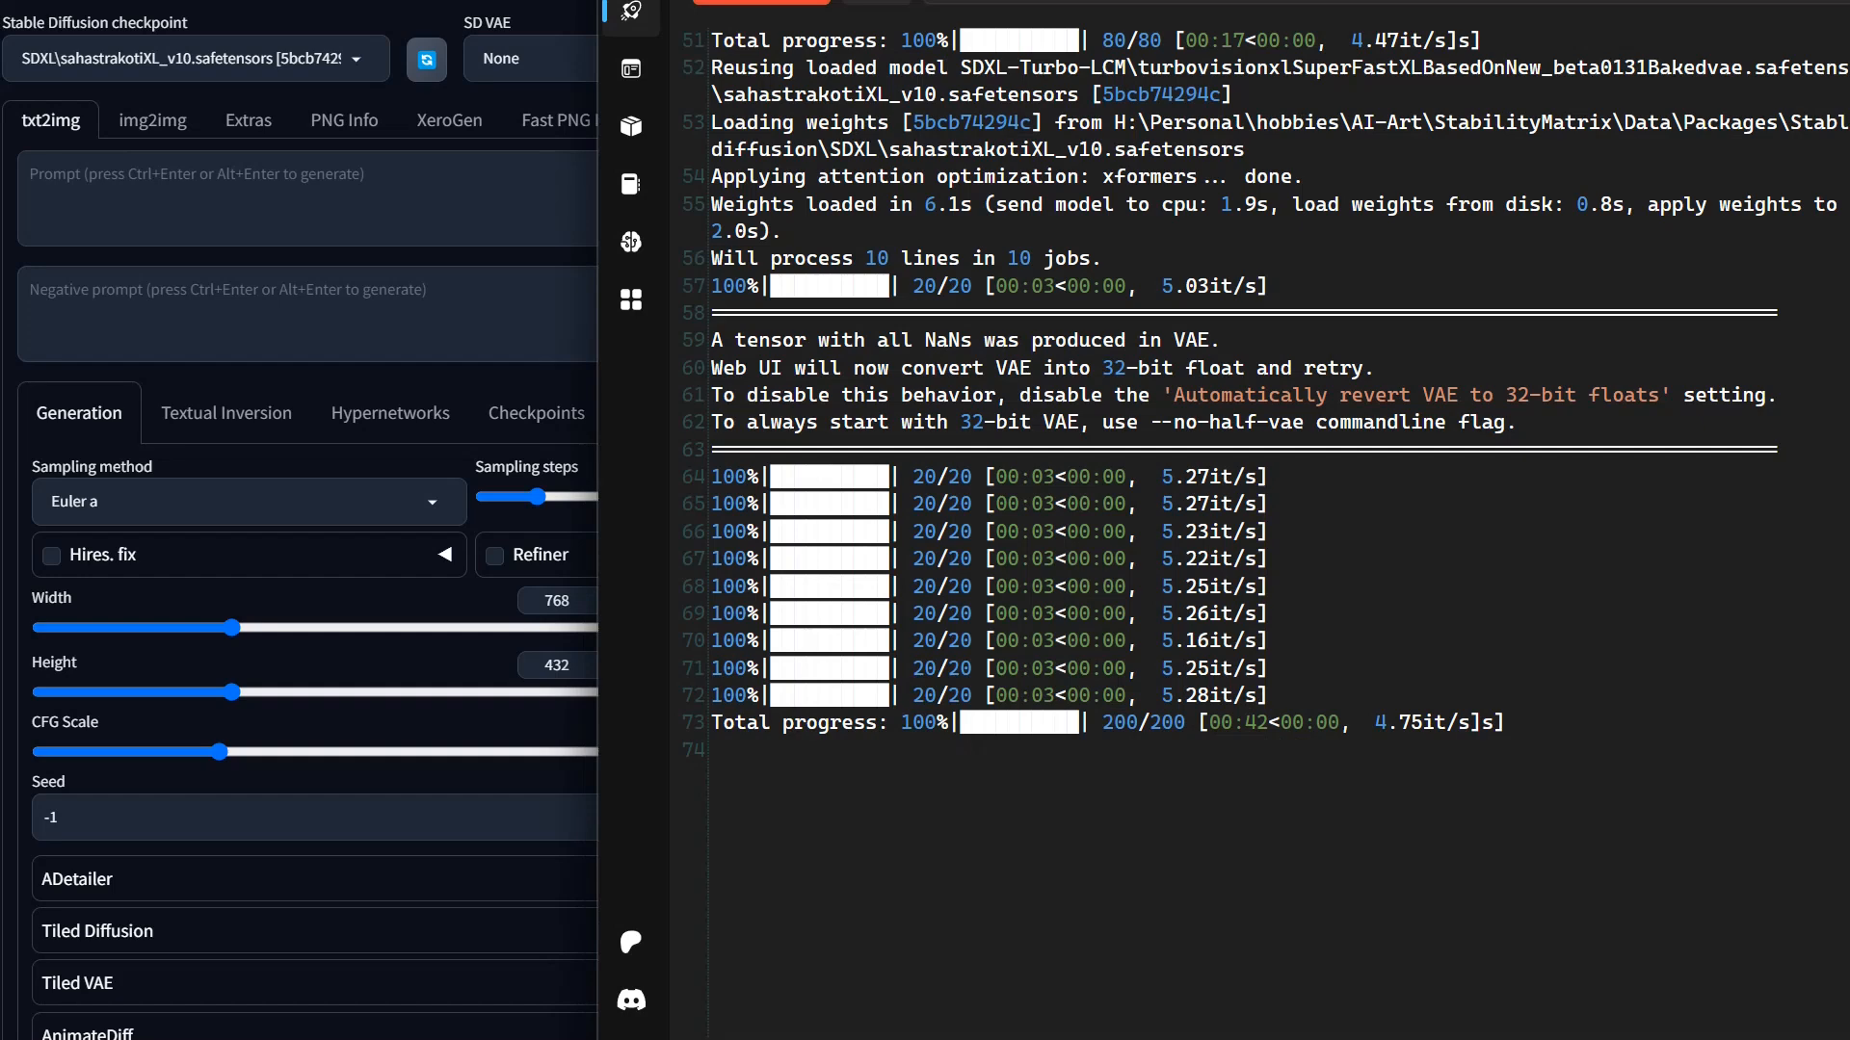
pyautogui.moveTo(1164, 476); pyautogui.dragTo(1270, 694)
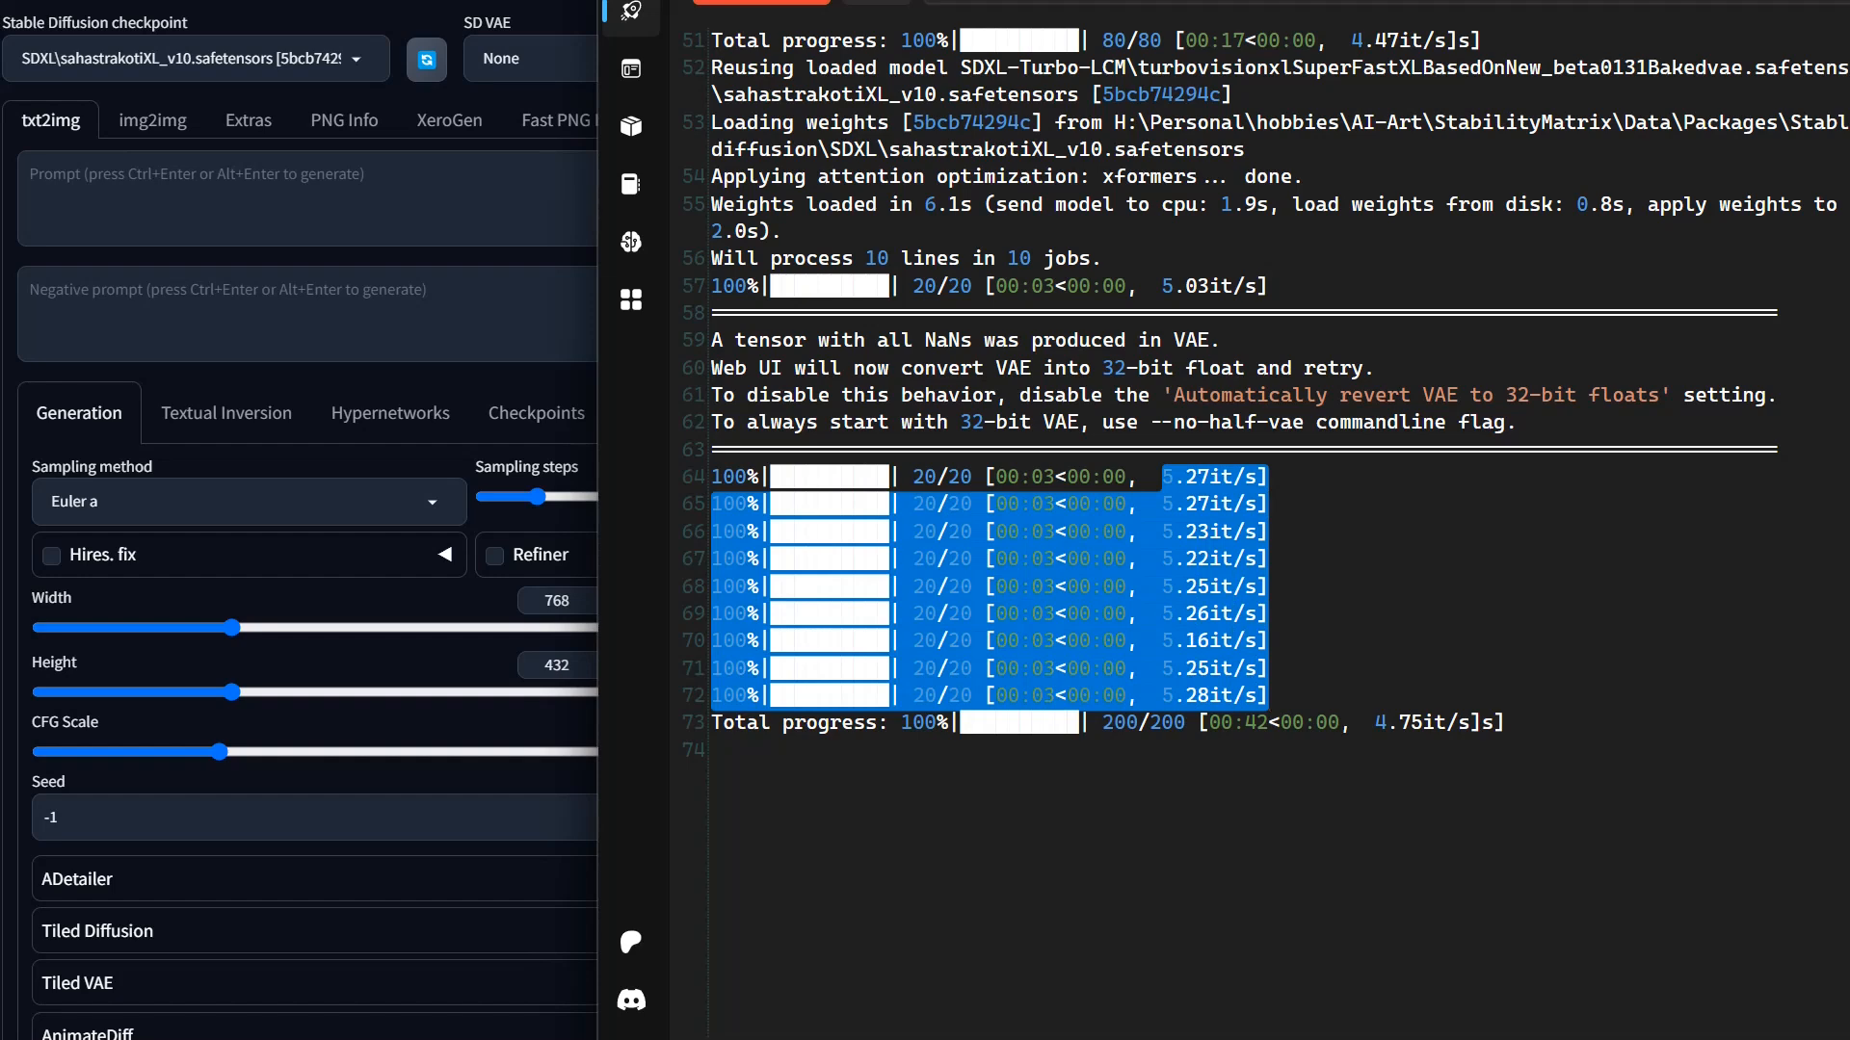
pyautogui.click(712, 750)
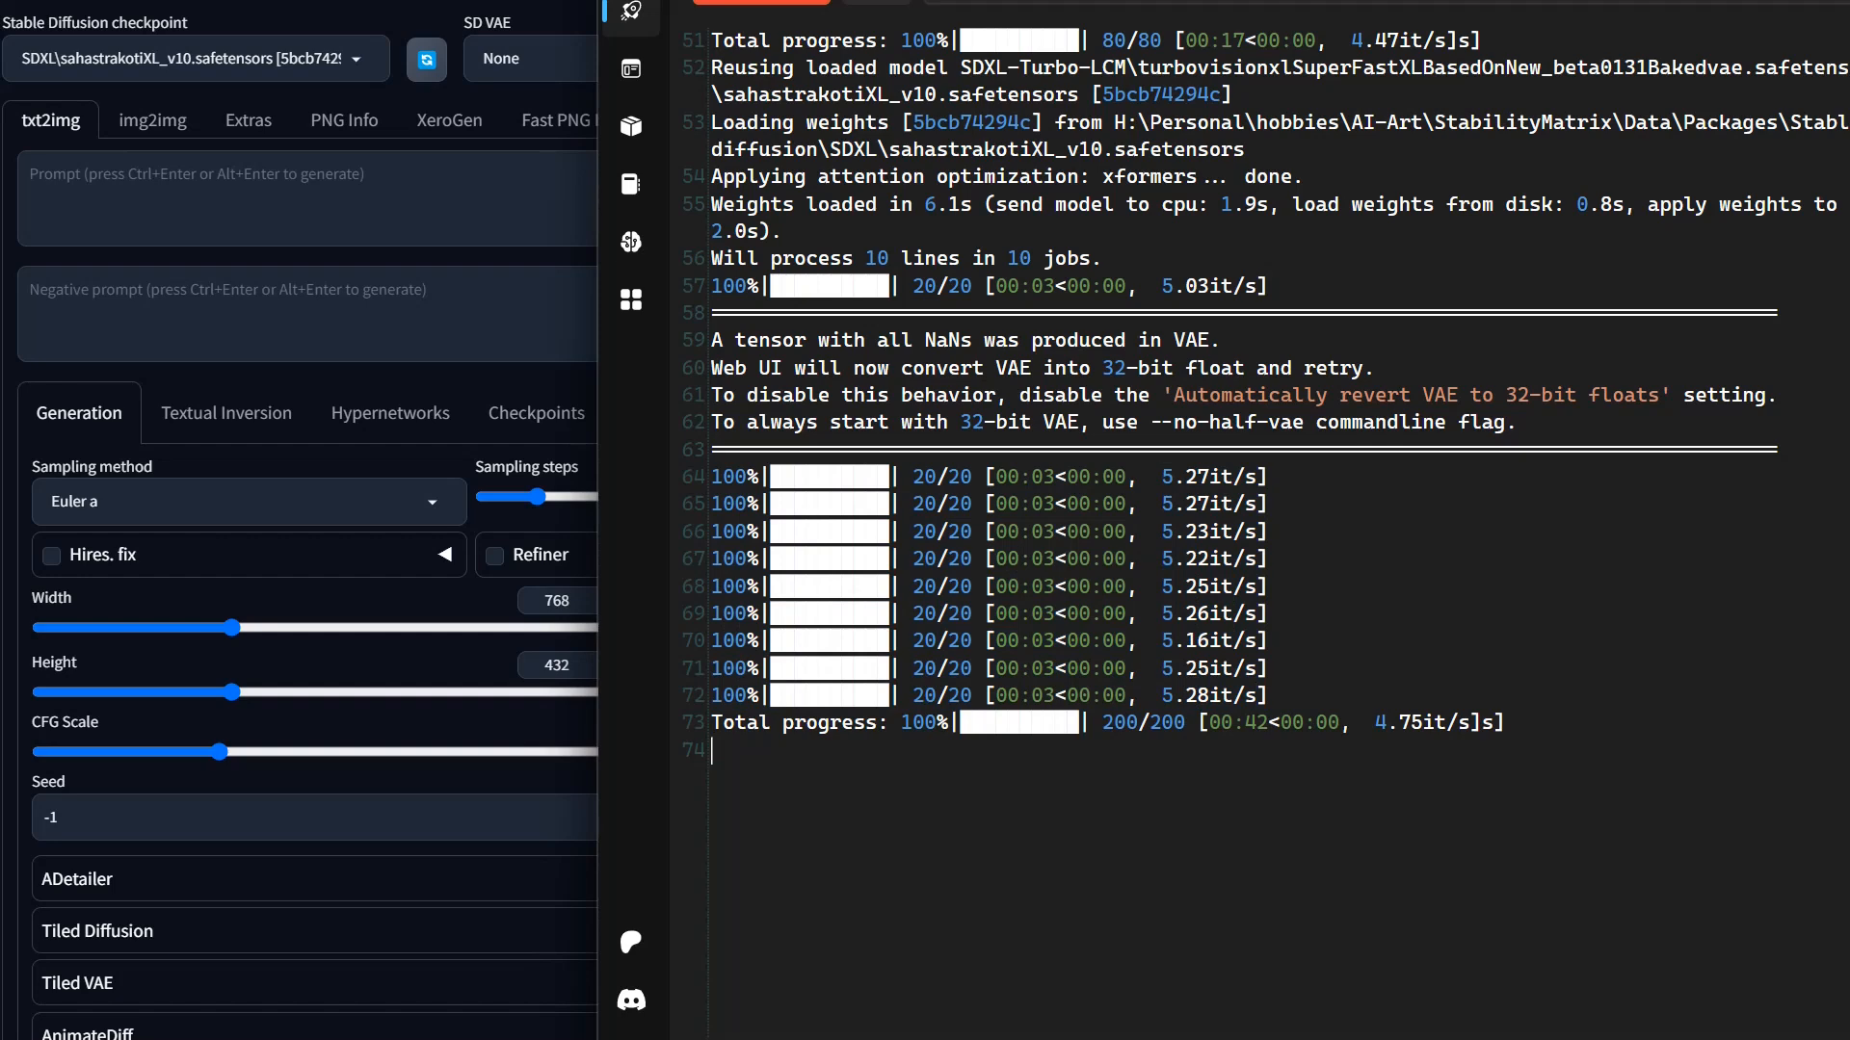
pyautogui.click(231, 192)
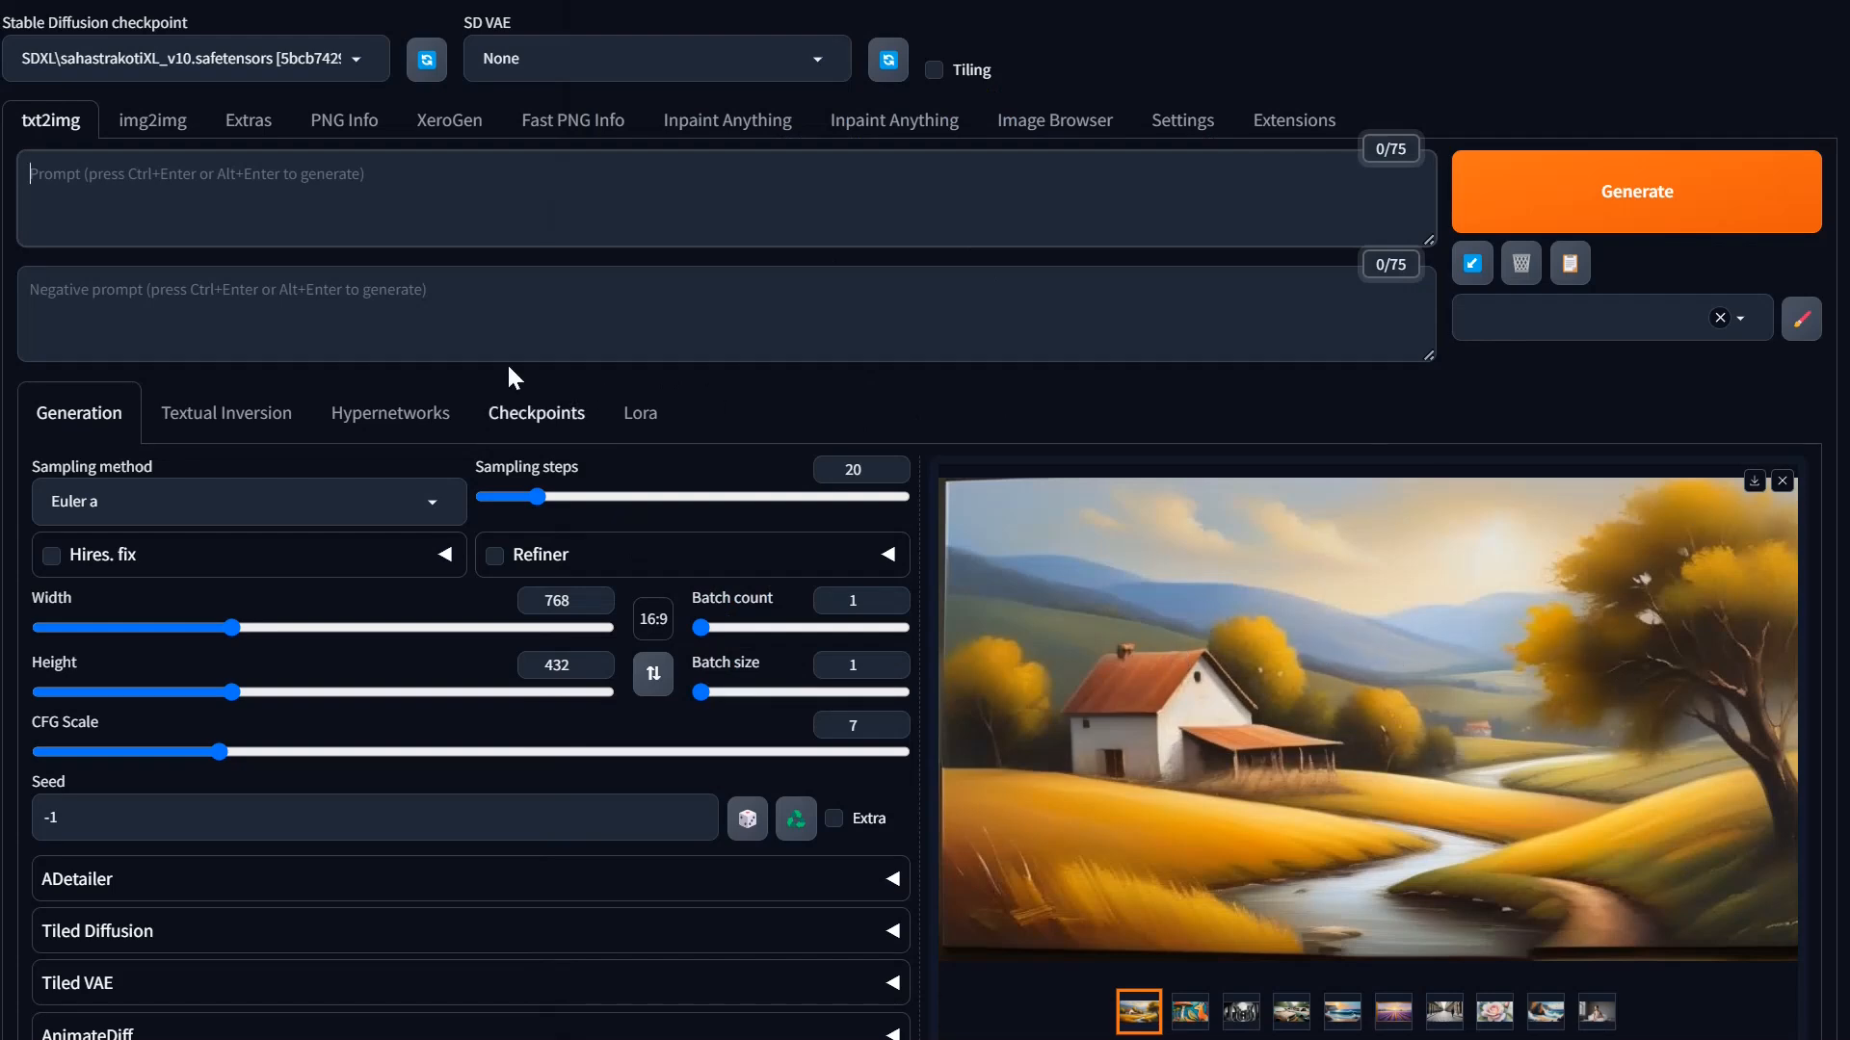
pyautogui.click(153, 133)
pyautogui.click(53, 127)
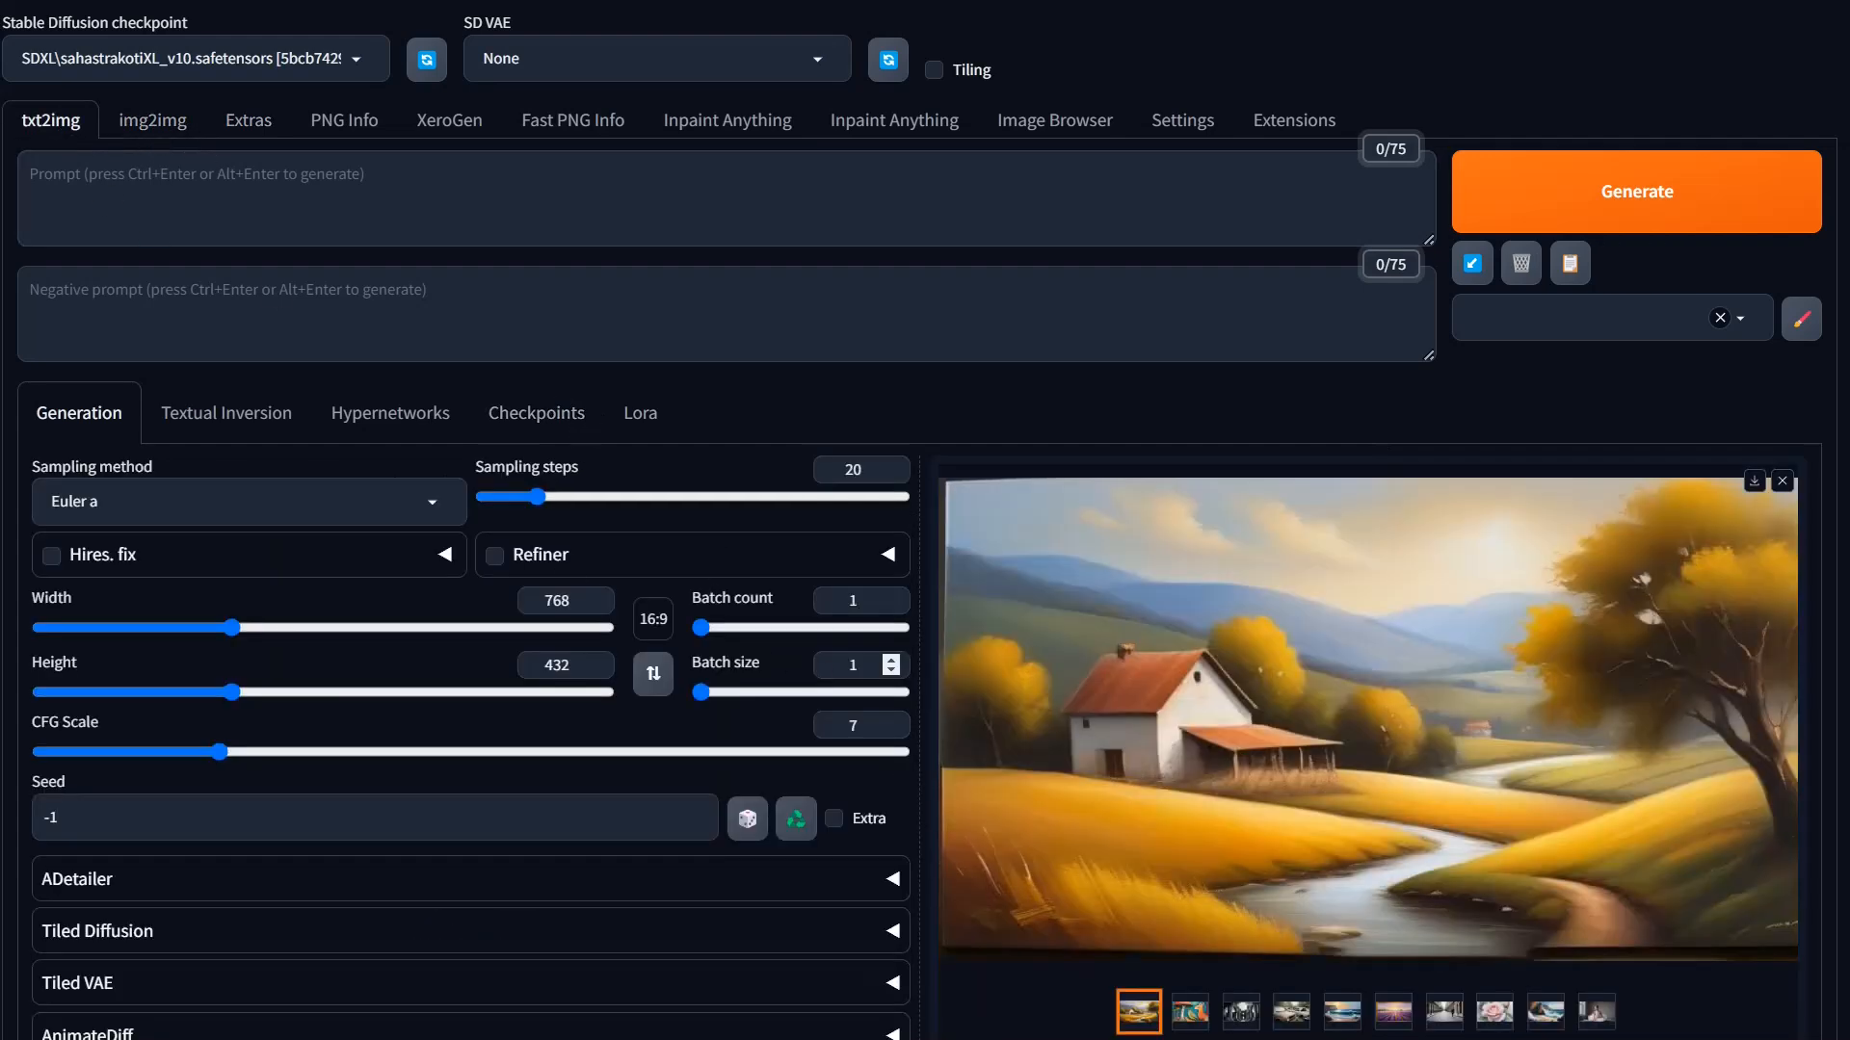